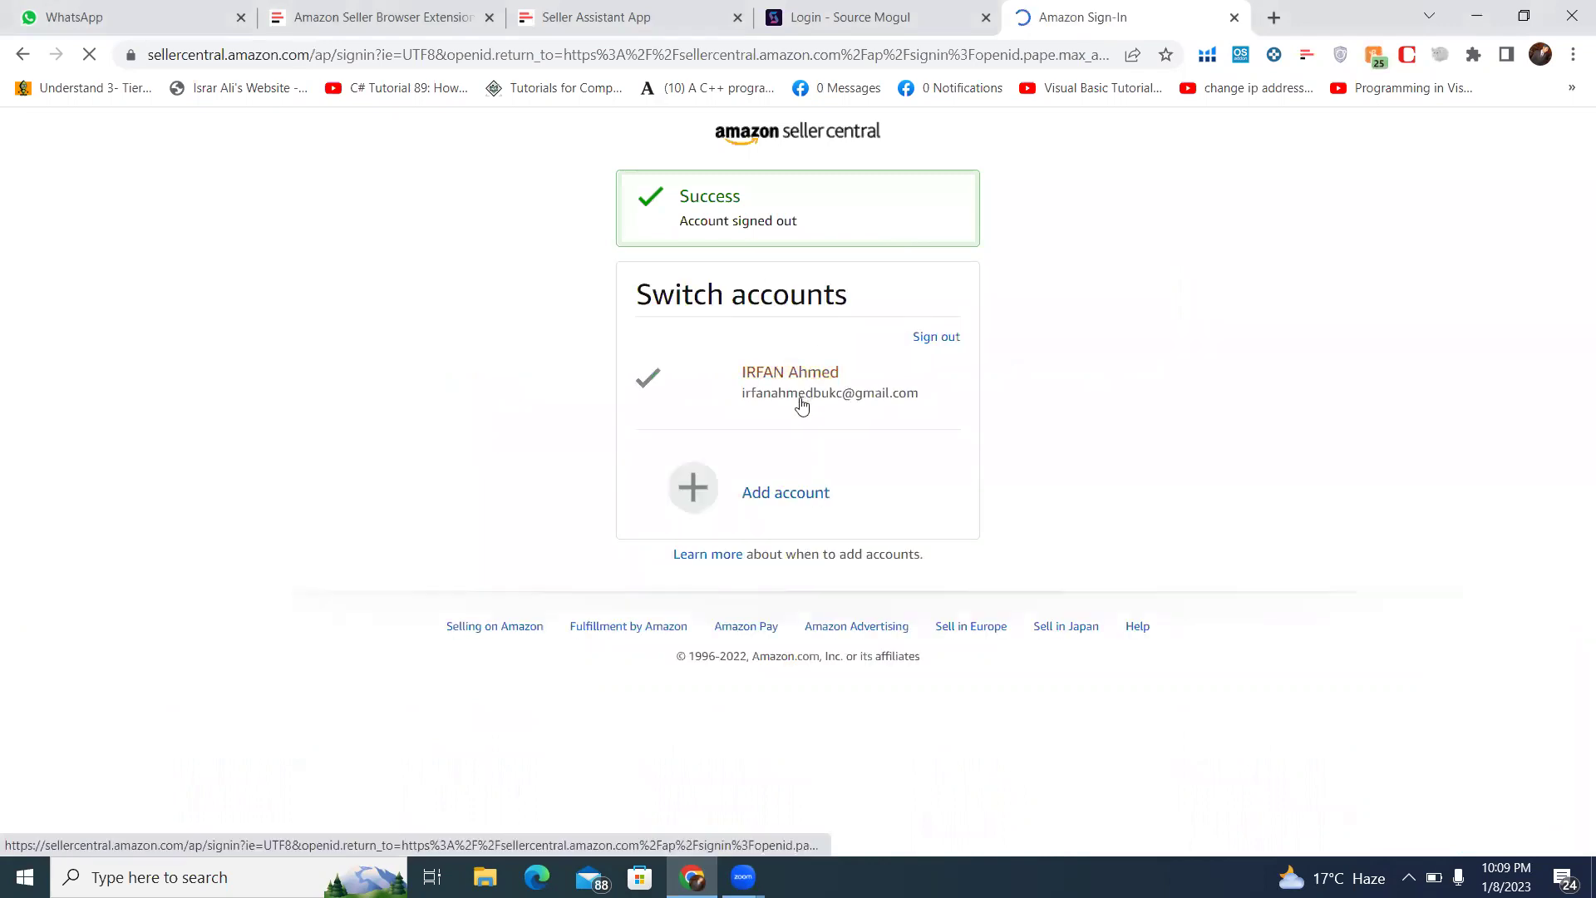
# - Sign in with the saved seller account using the account password
pyautogui.click(802, 407)
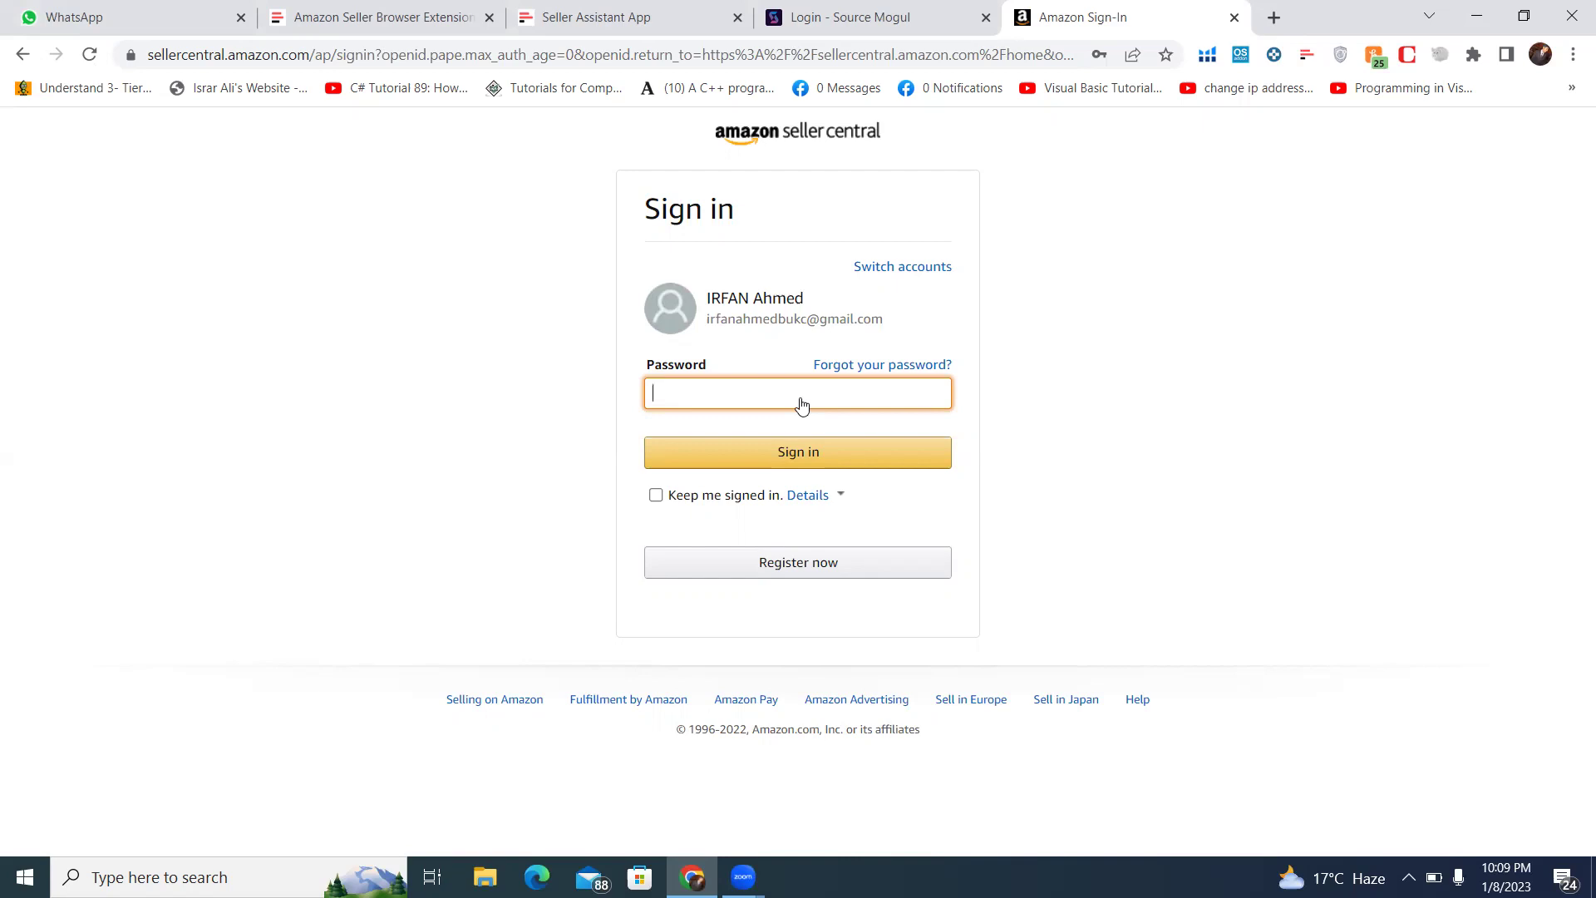
pyautogui.write('••••••••••')
pyautogui.press('Return')
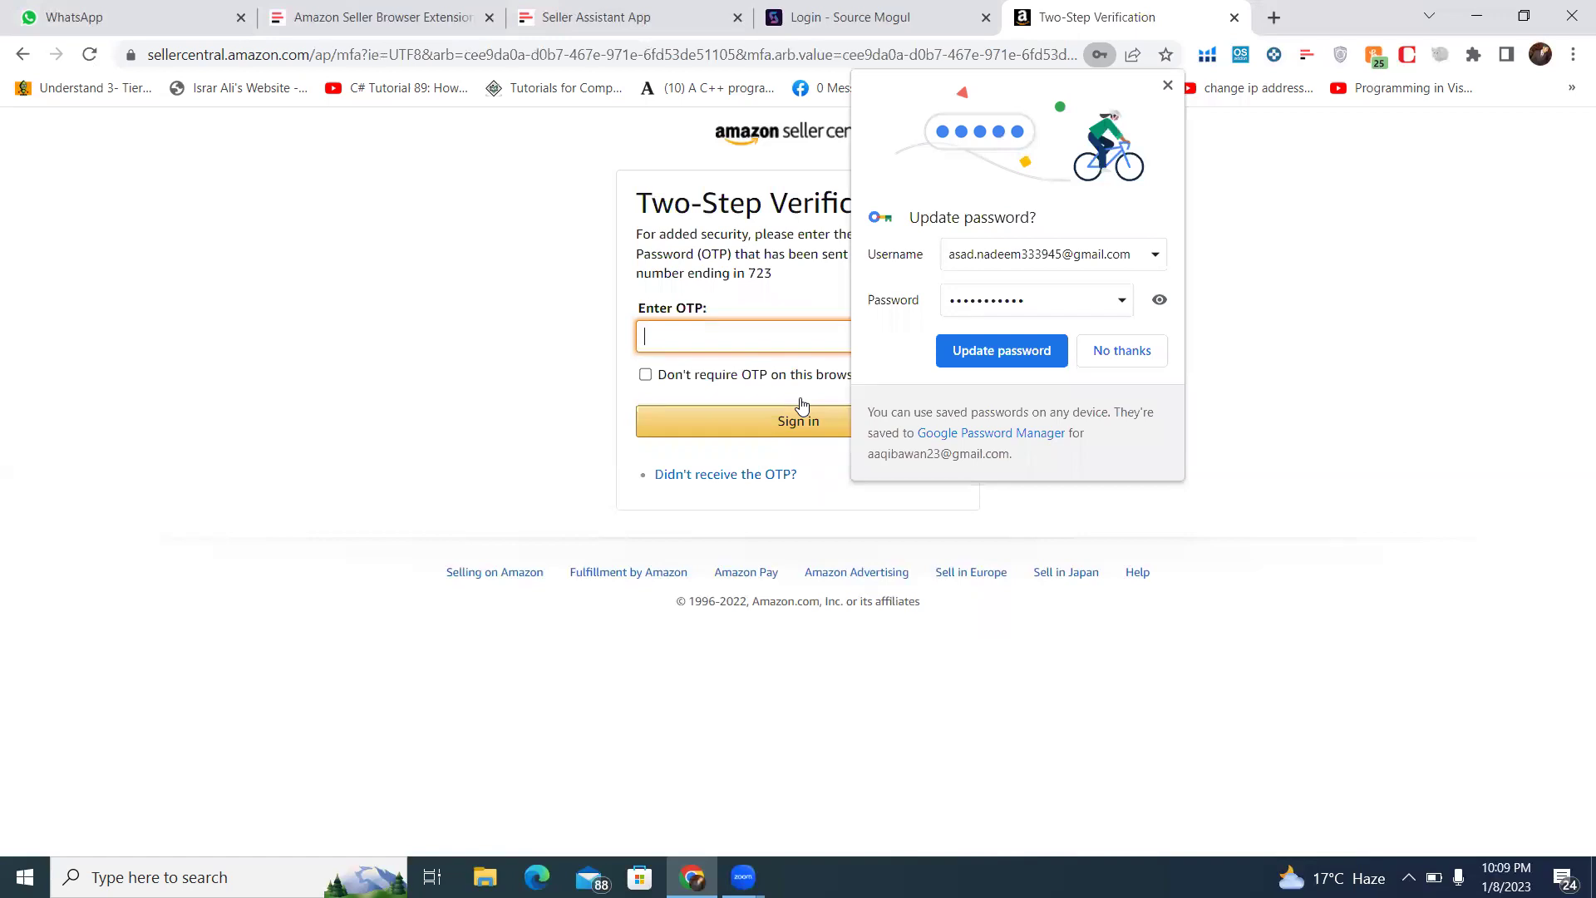
# - Submit the one-time verification code and save the updated password in Chrome
pyautogui.press('Return')
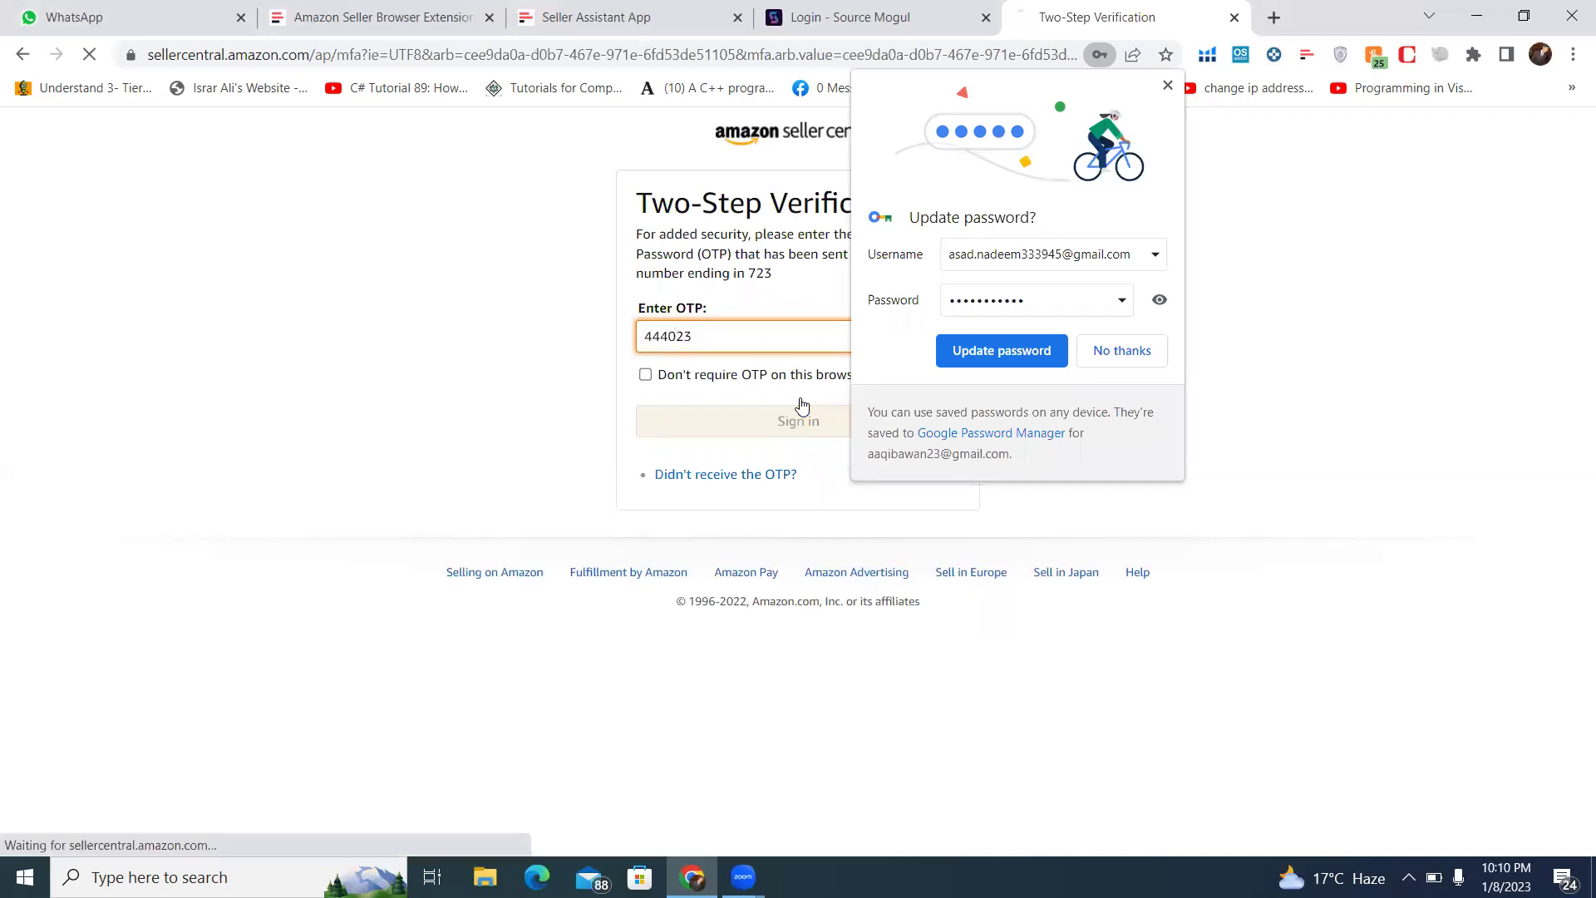
pyautogui.click(1044, 350)
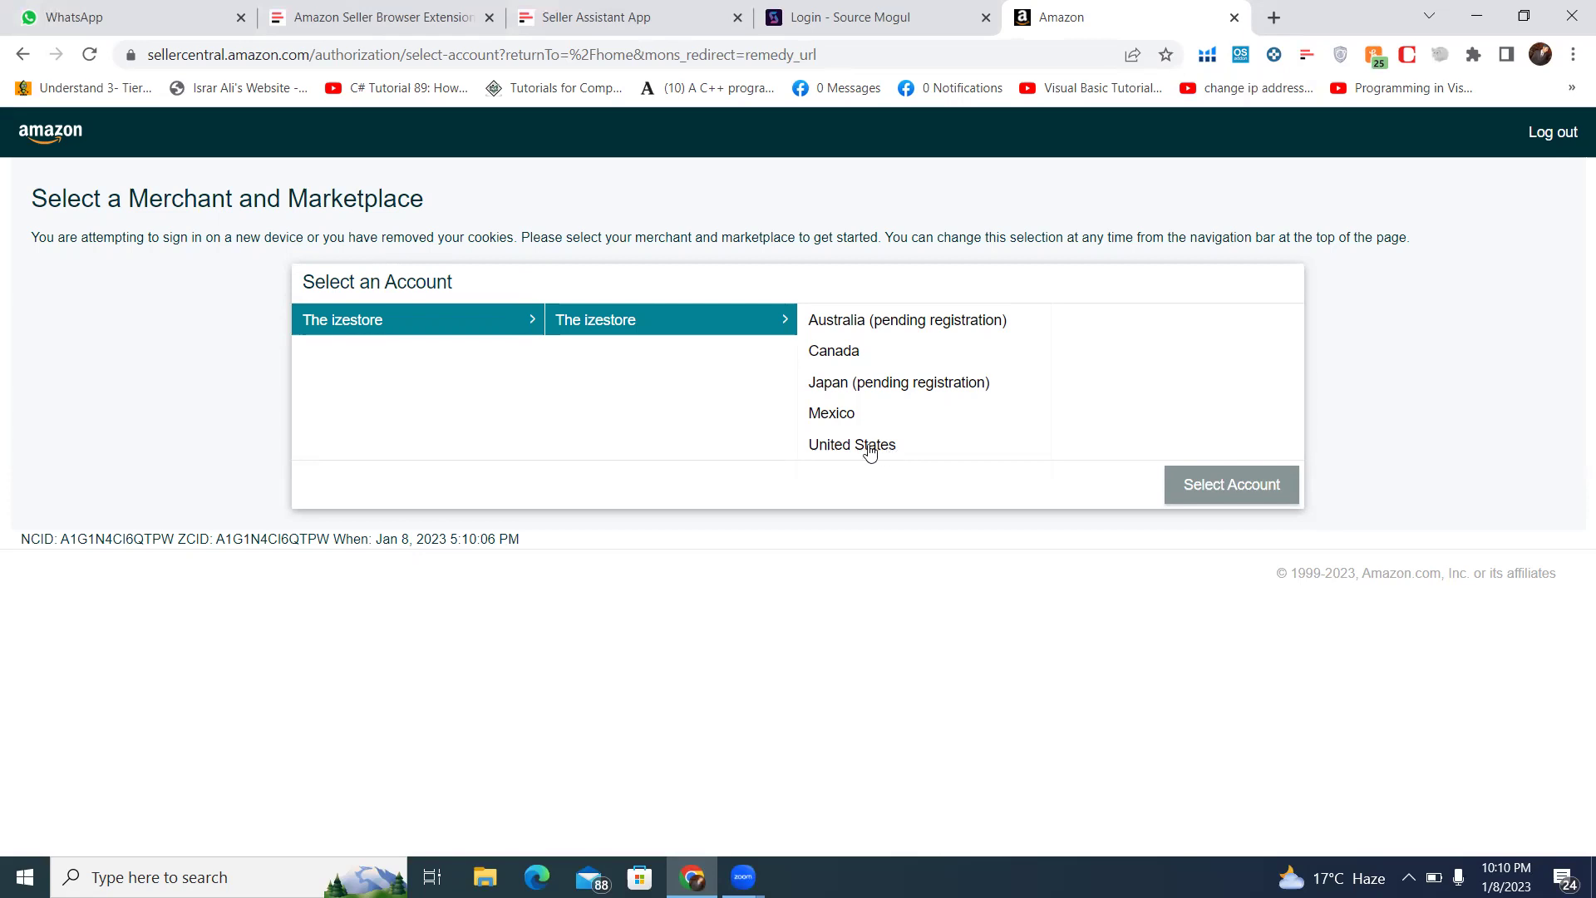
# - Choose The izestore's United States marketplace and confirm with Select Account
pyautogui.click(870, 452)
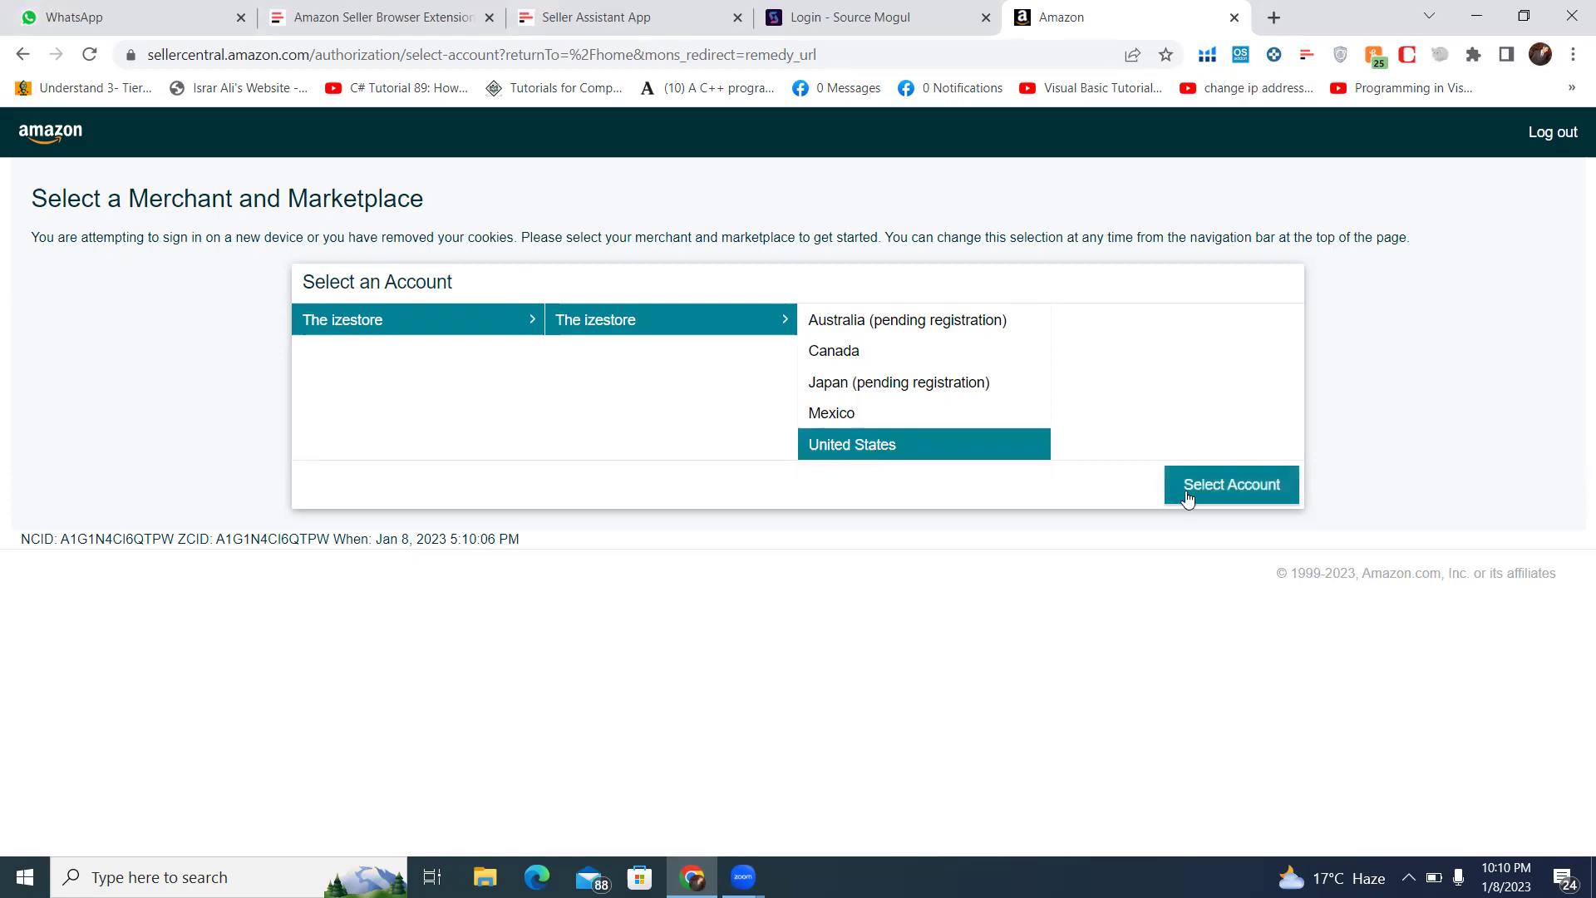
pyautogui.click(1245, 497)
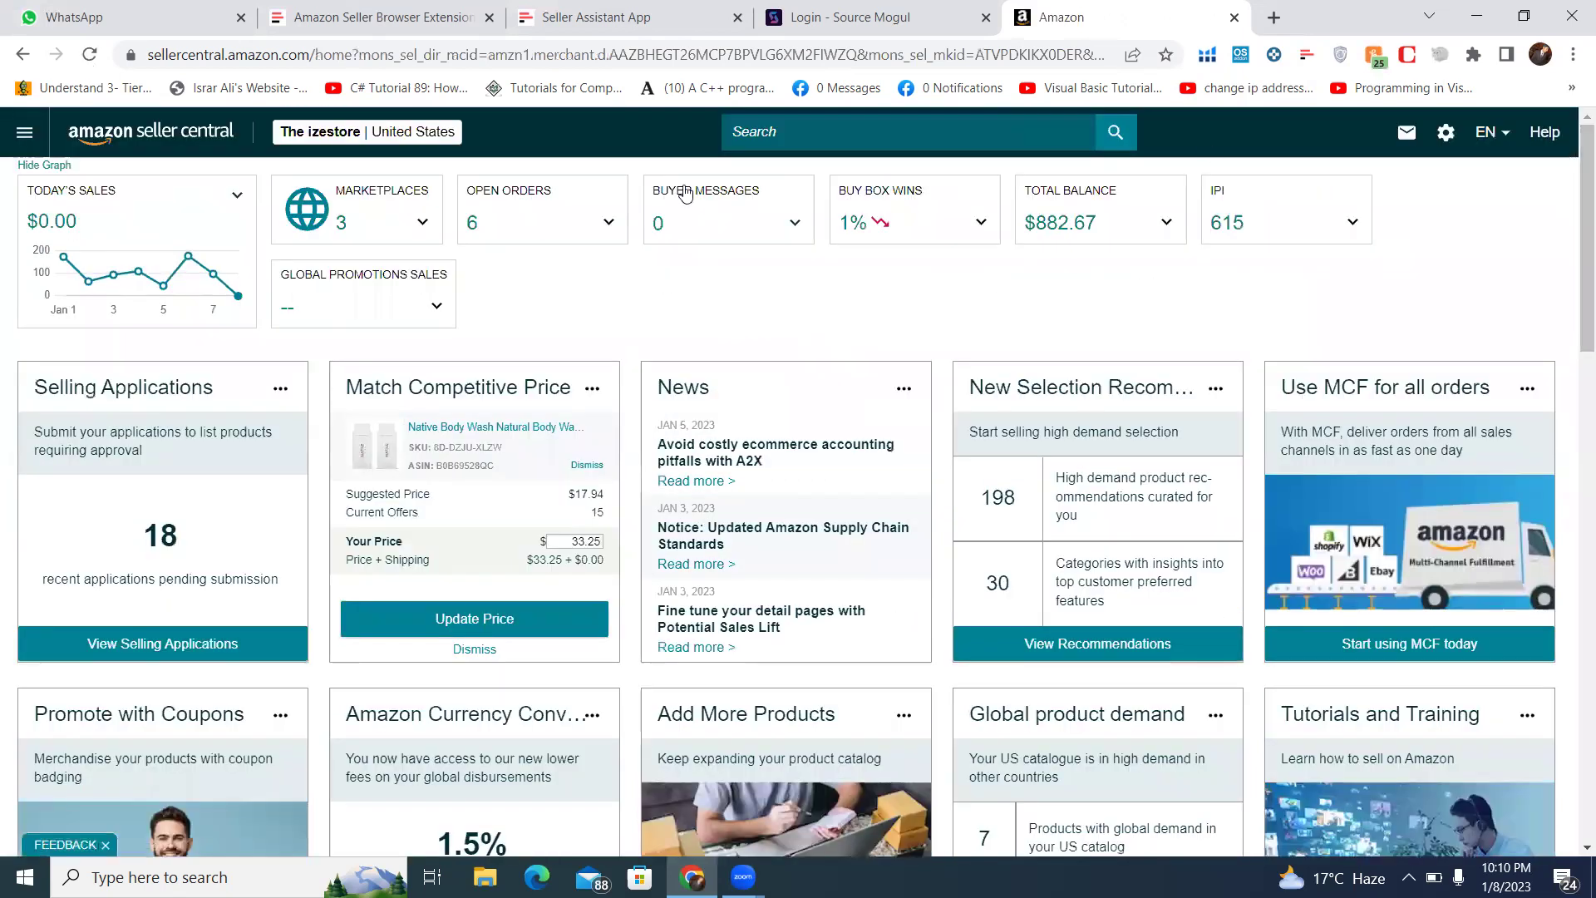
pyautogui.click(607, 223)
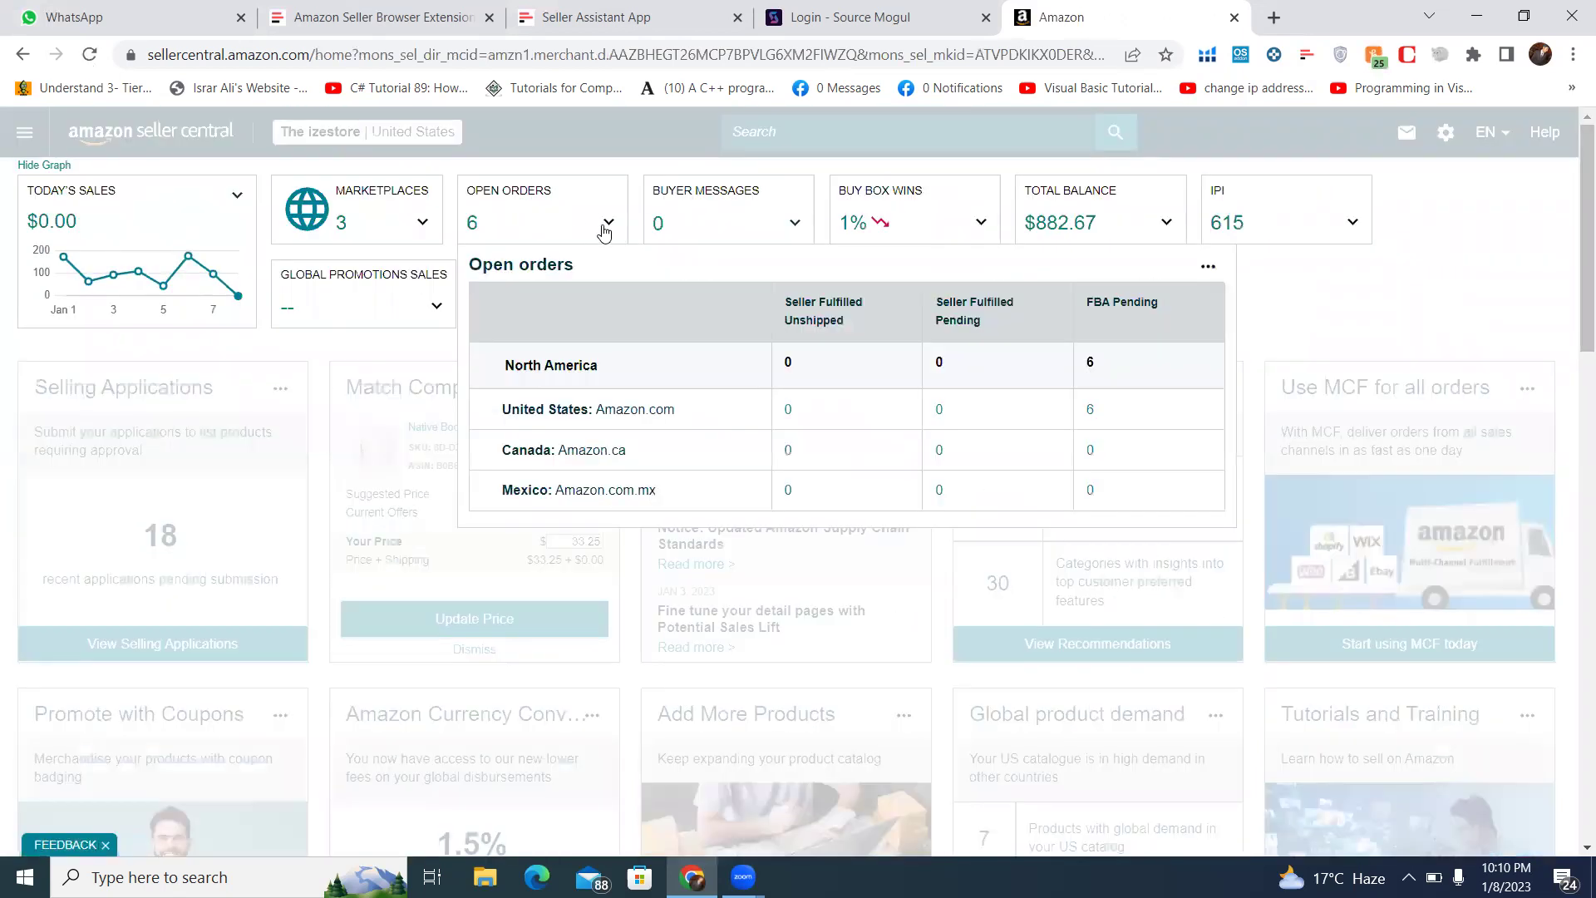
pyautogui.click(607, 223)
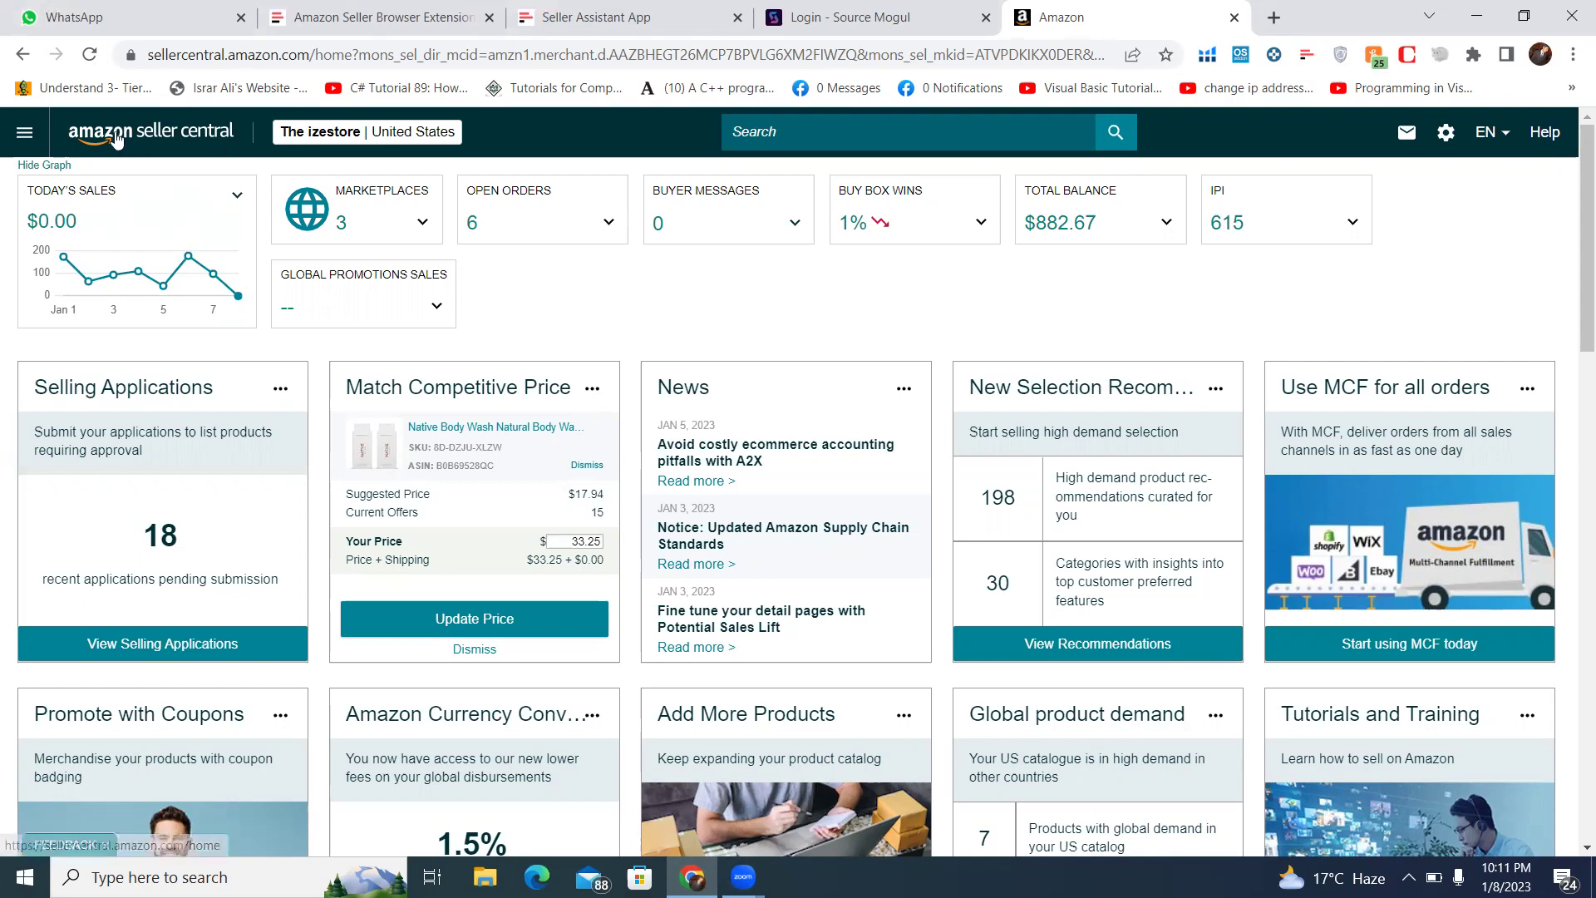
pyautogui.click(7, 135)
pyautogui.moveTo(73, 214)
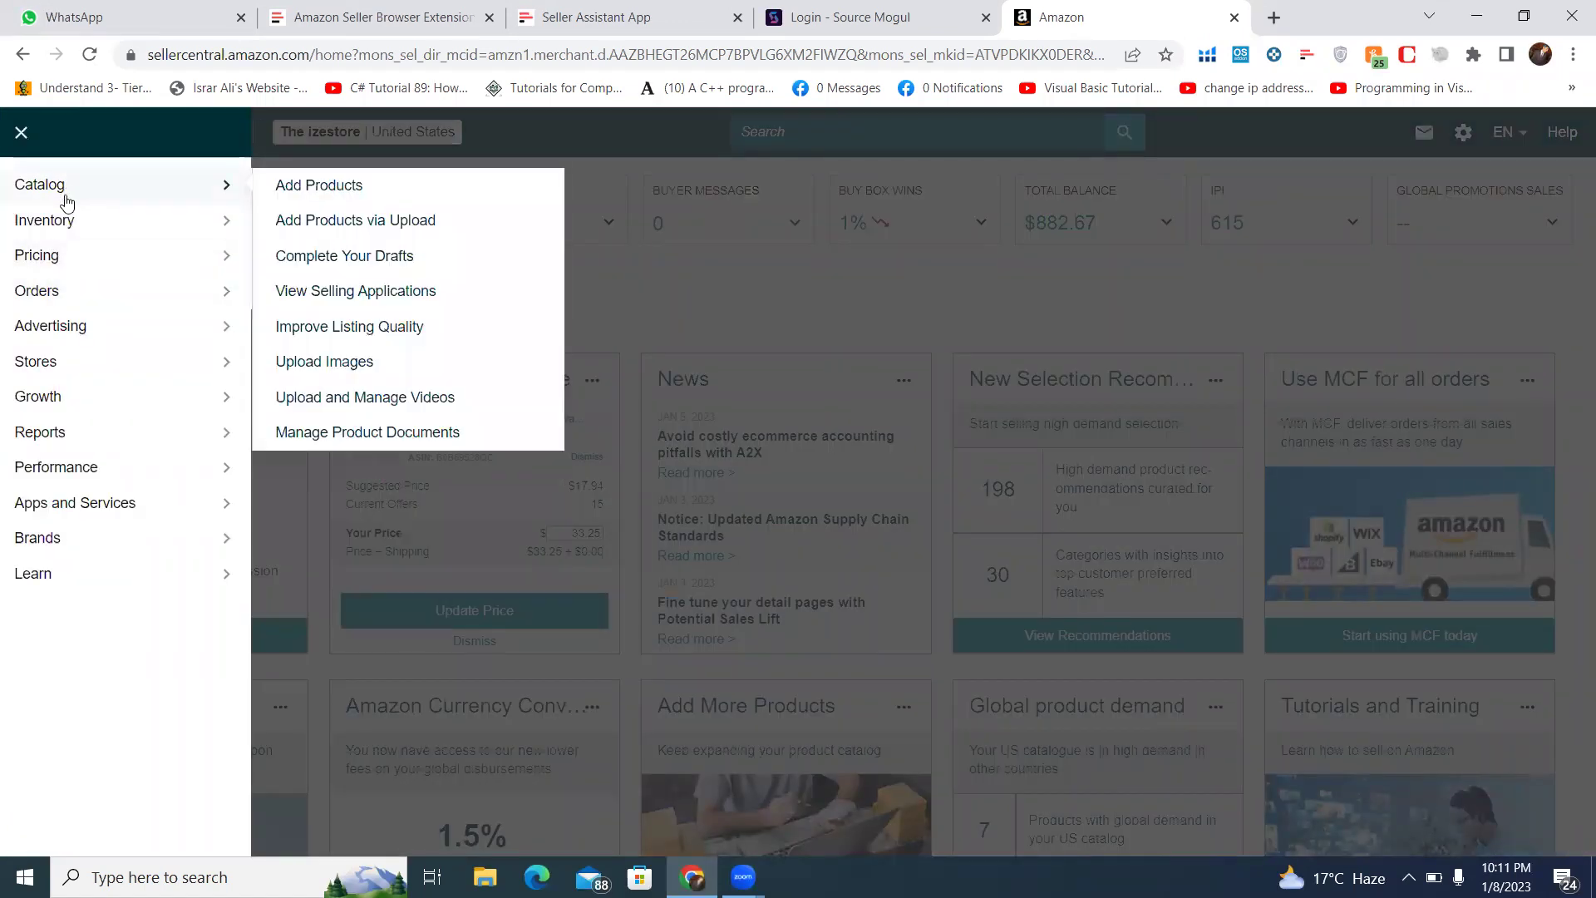
pyautogui.moveTo(73, 265)
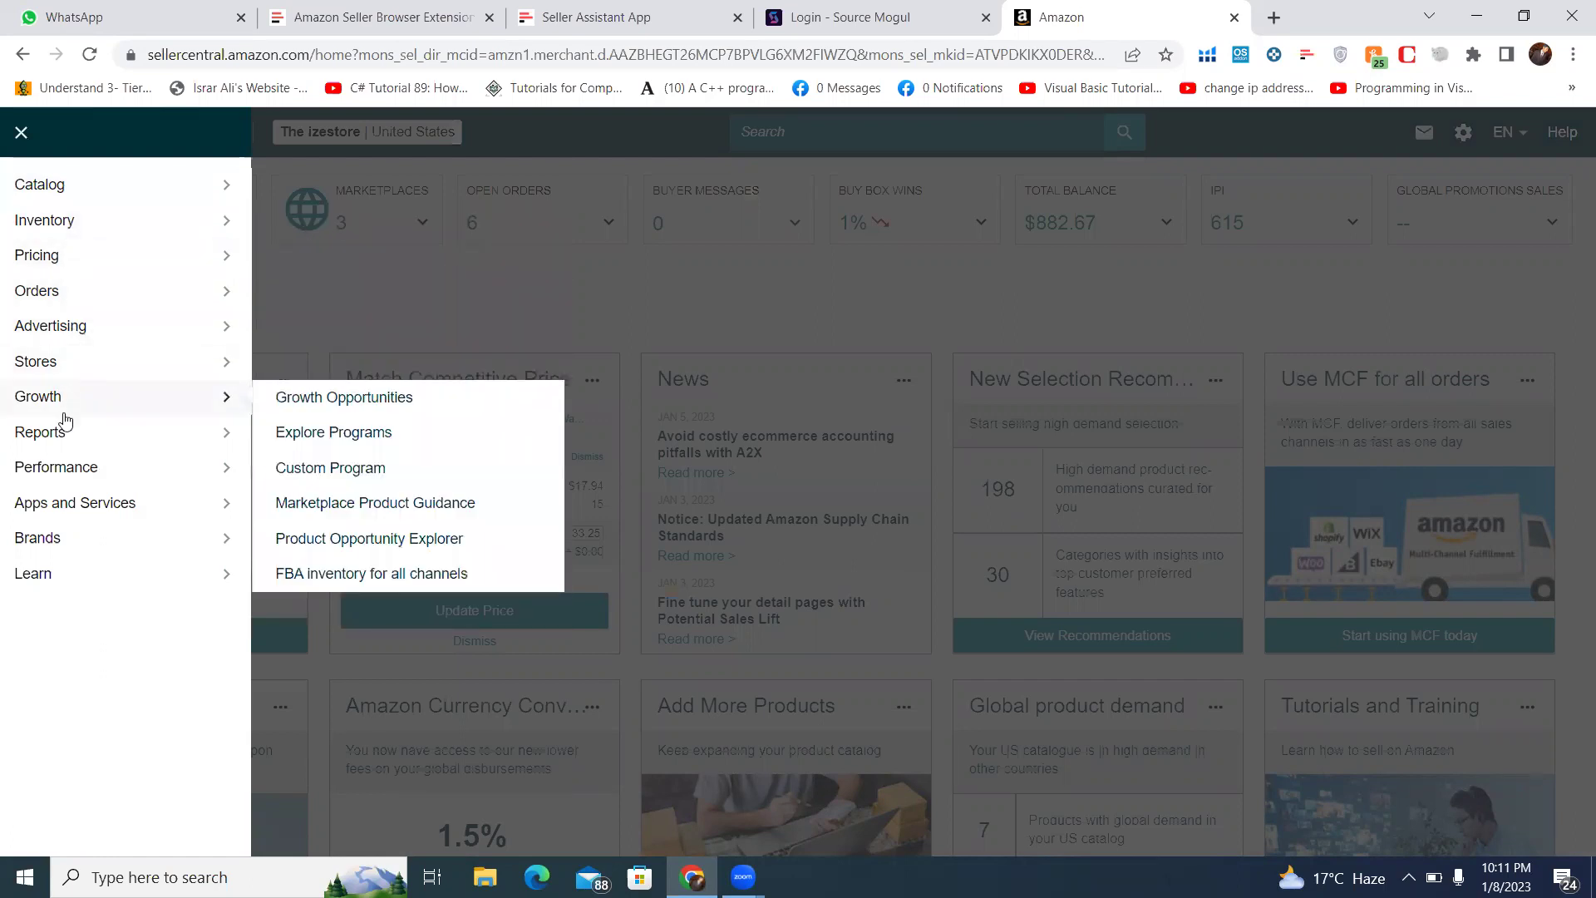
pyautogui.moveTo(65, 434)
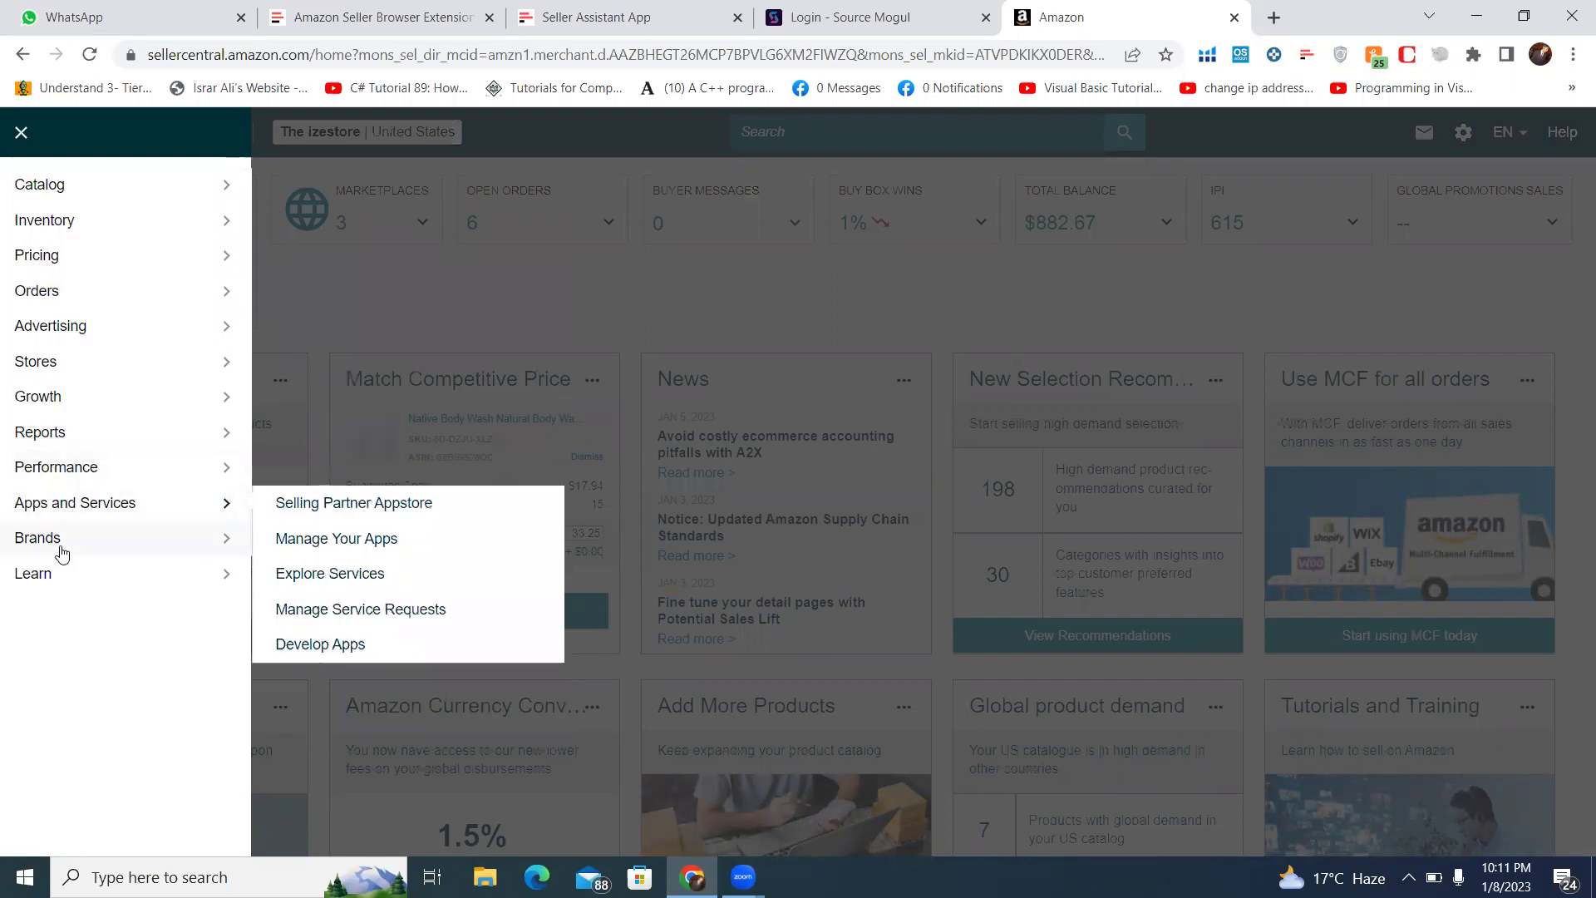
pyautogui.moveTo(55, 581)
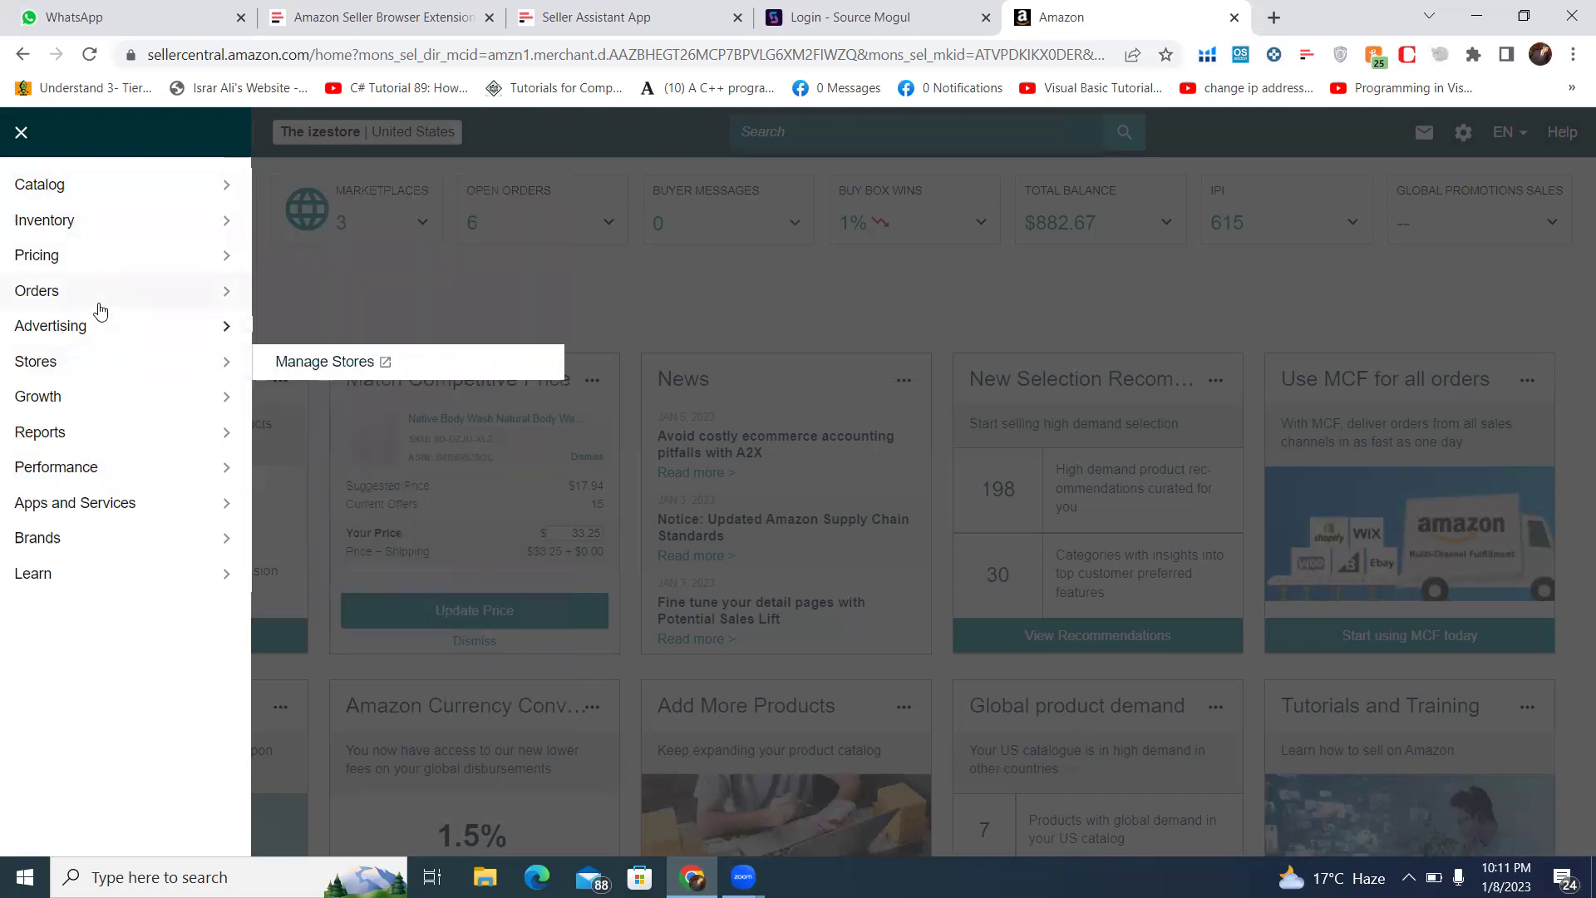
pyautogui.moveTo(86, 332)
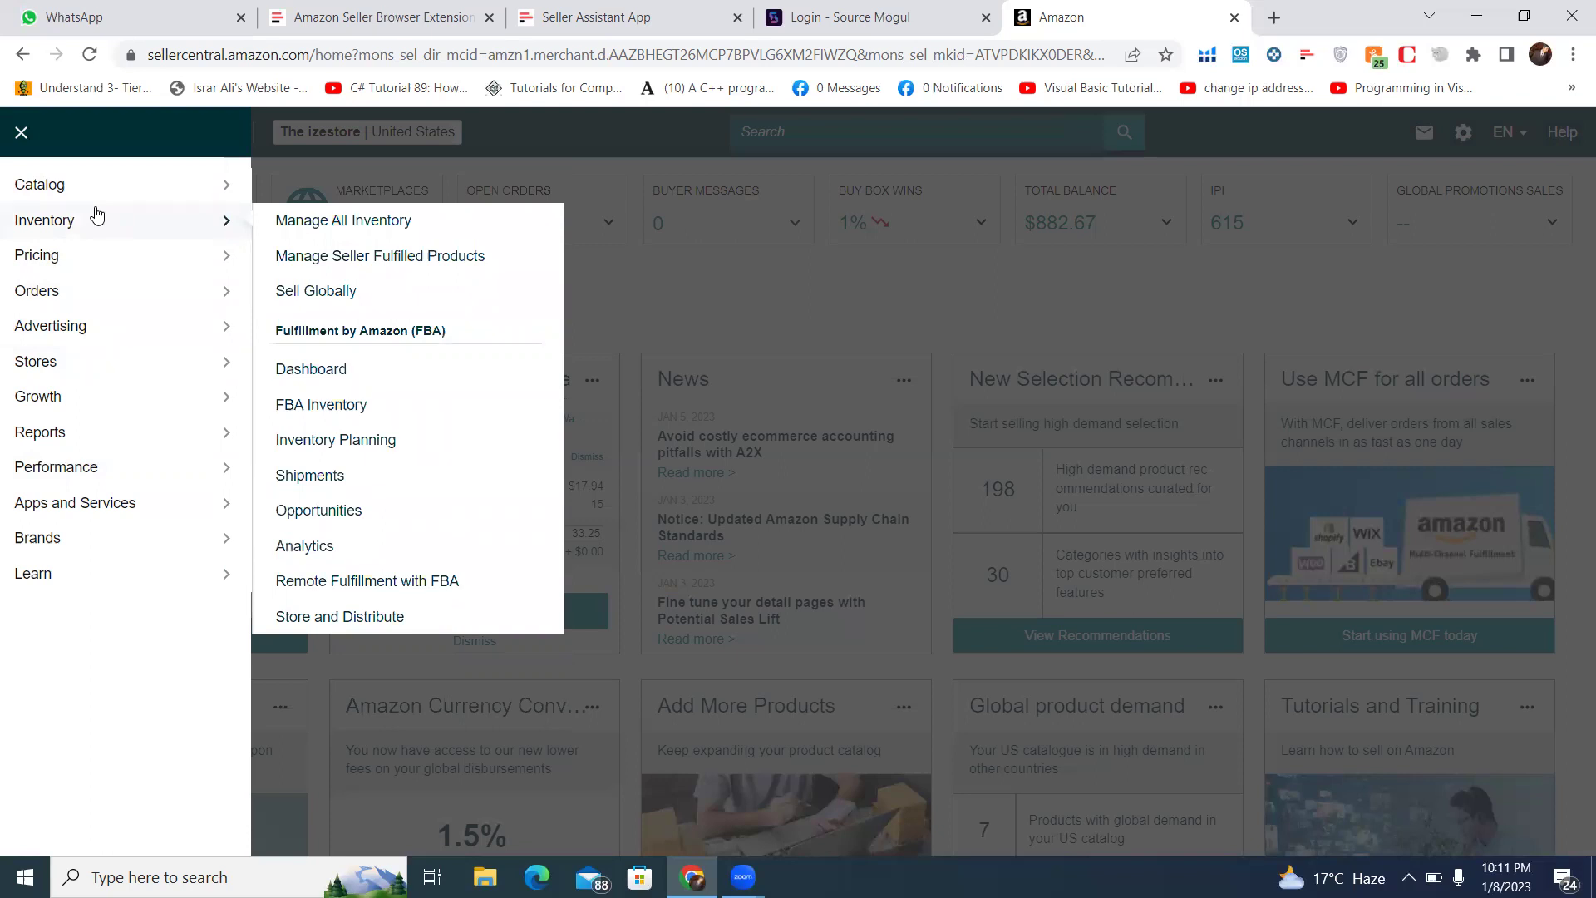
pyautogui.moveTo(169, 184)
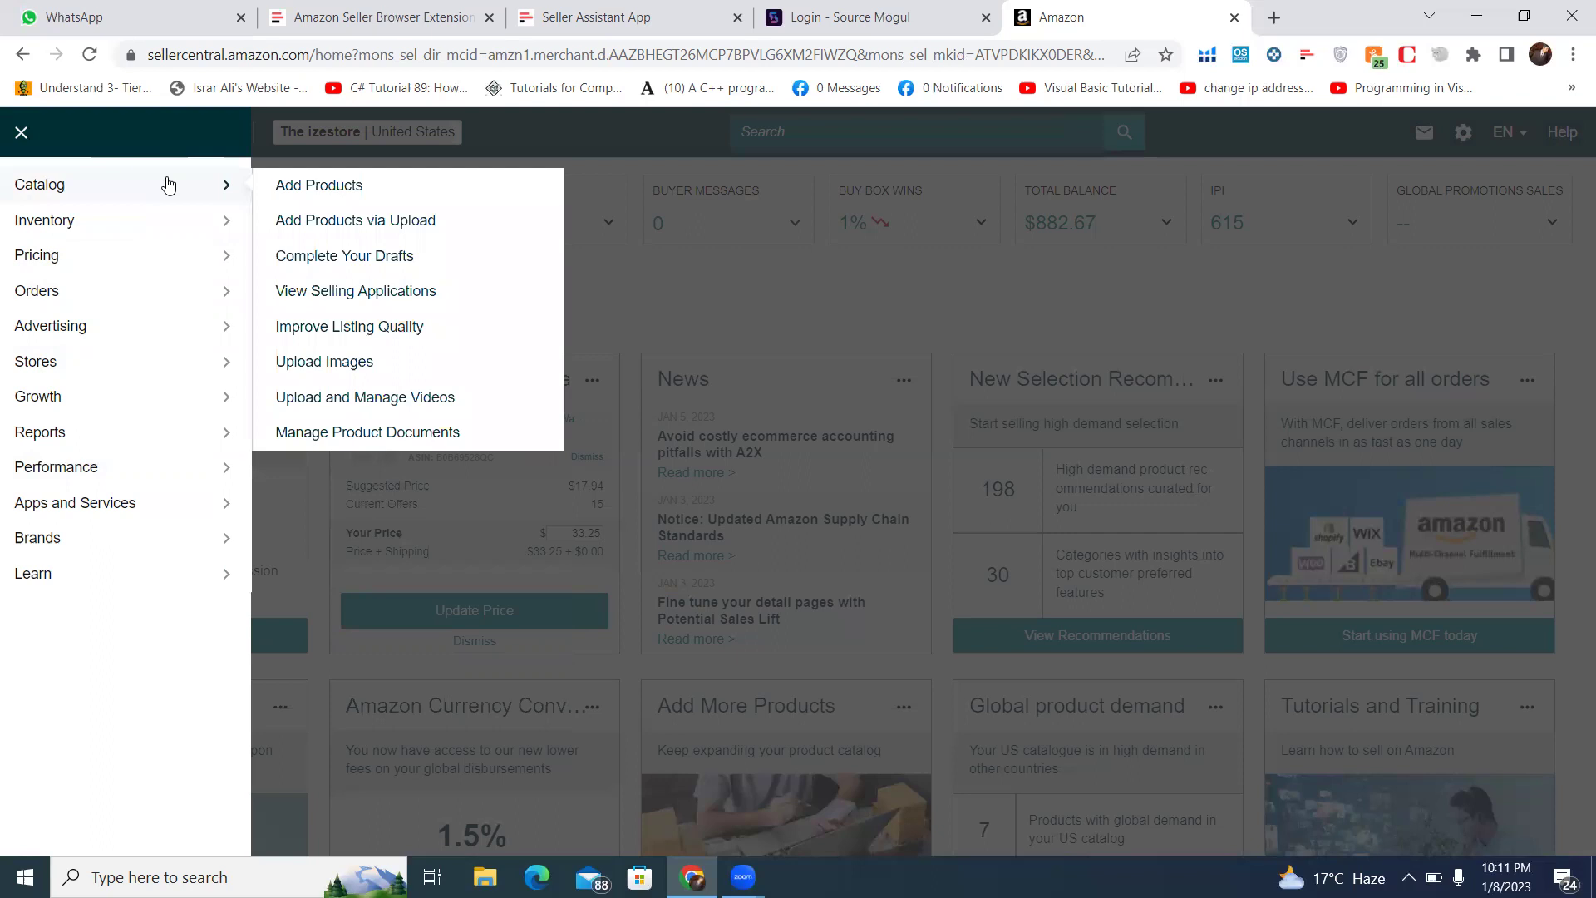
pyautogui.moveTo(126, 285)
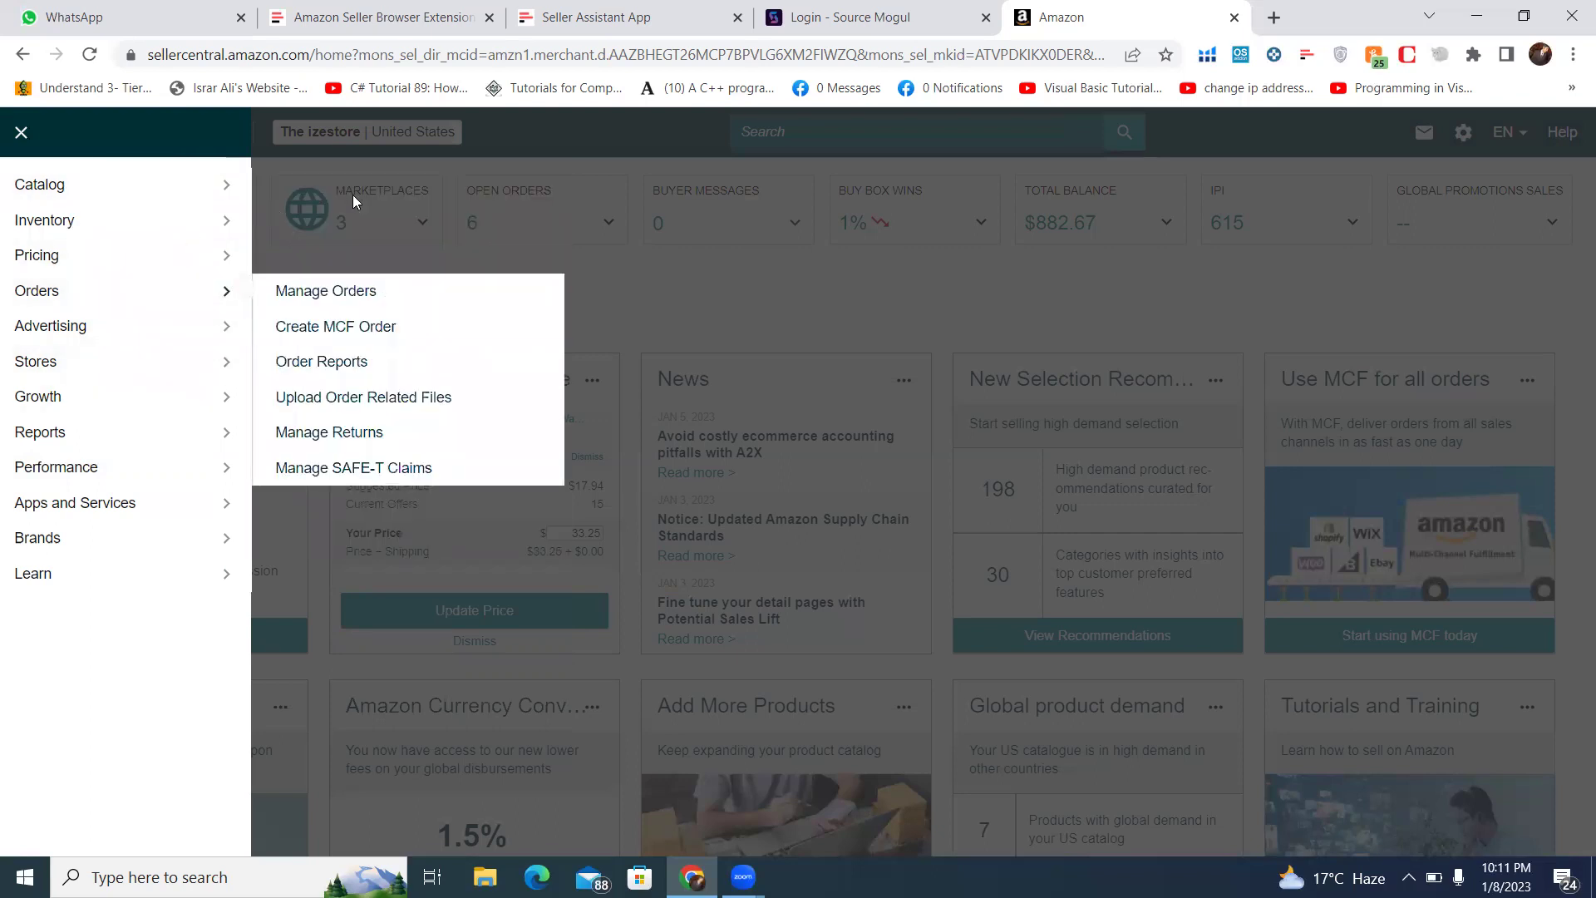
pyautogui.click(587, 276)
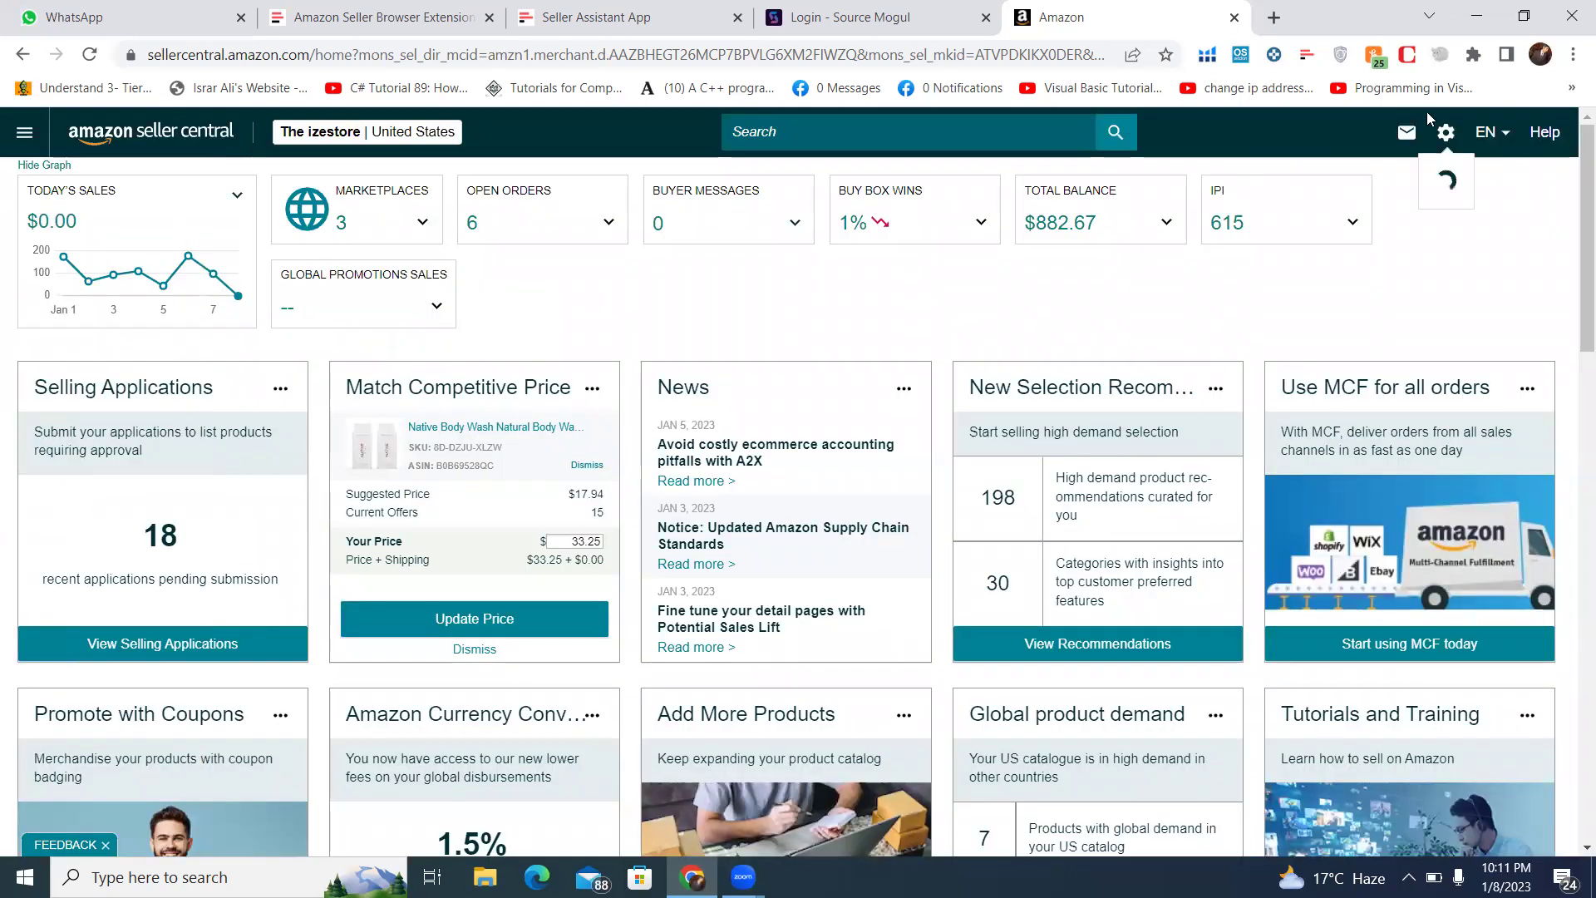
# - Show the Settings gear dropdown with the account settings options
pyautogui.click(1445, 133)
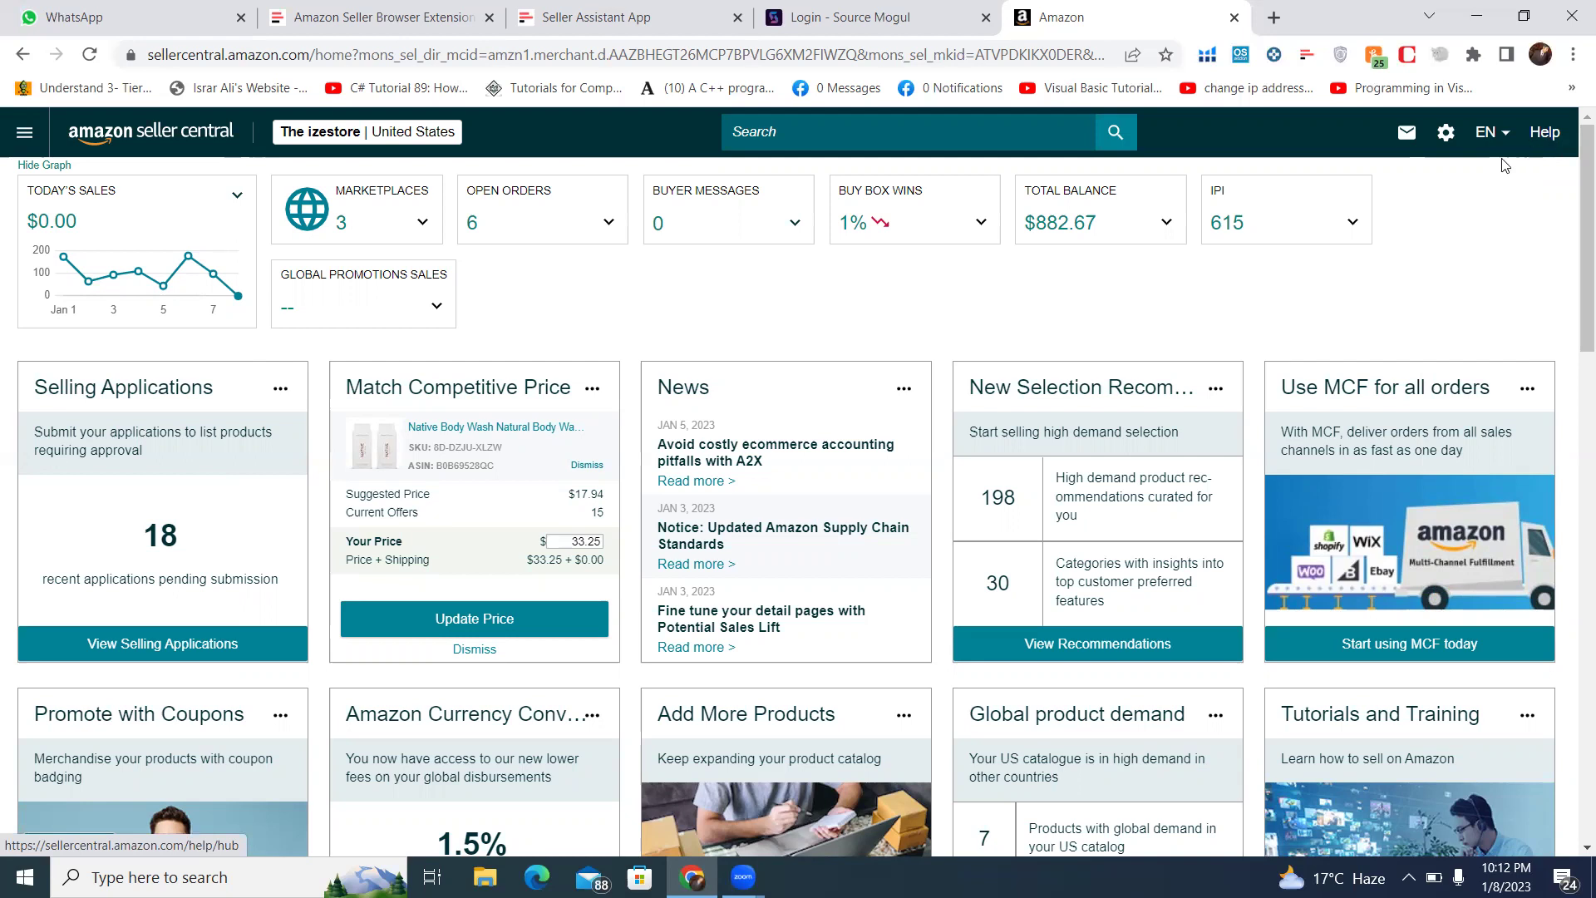
pyautogui.moveTo(1559, 140)
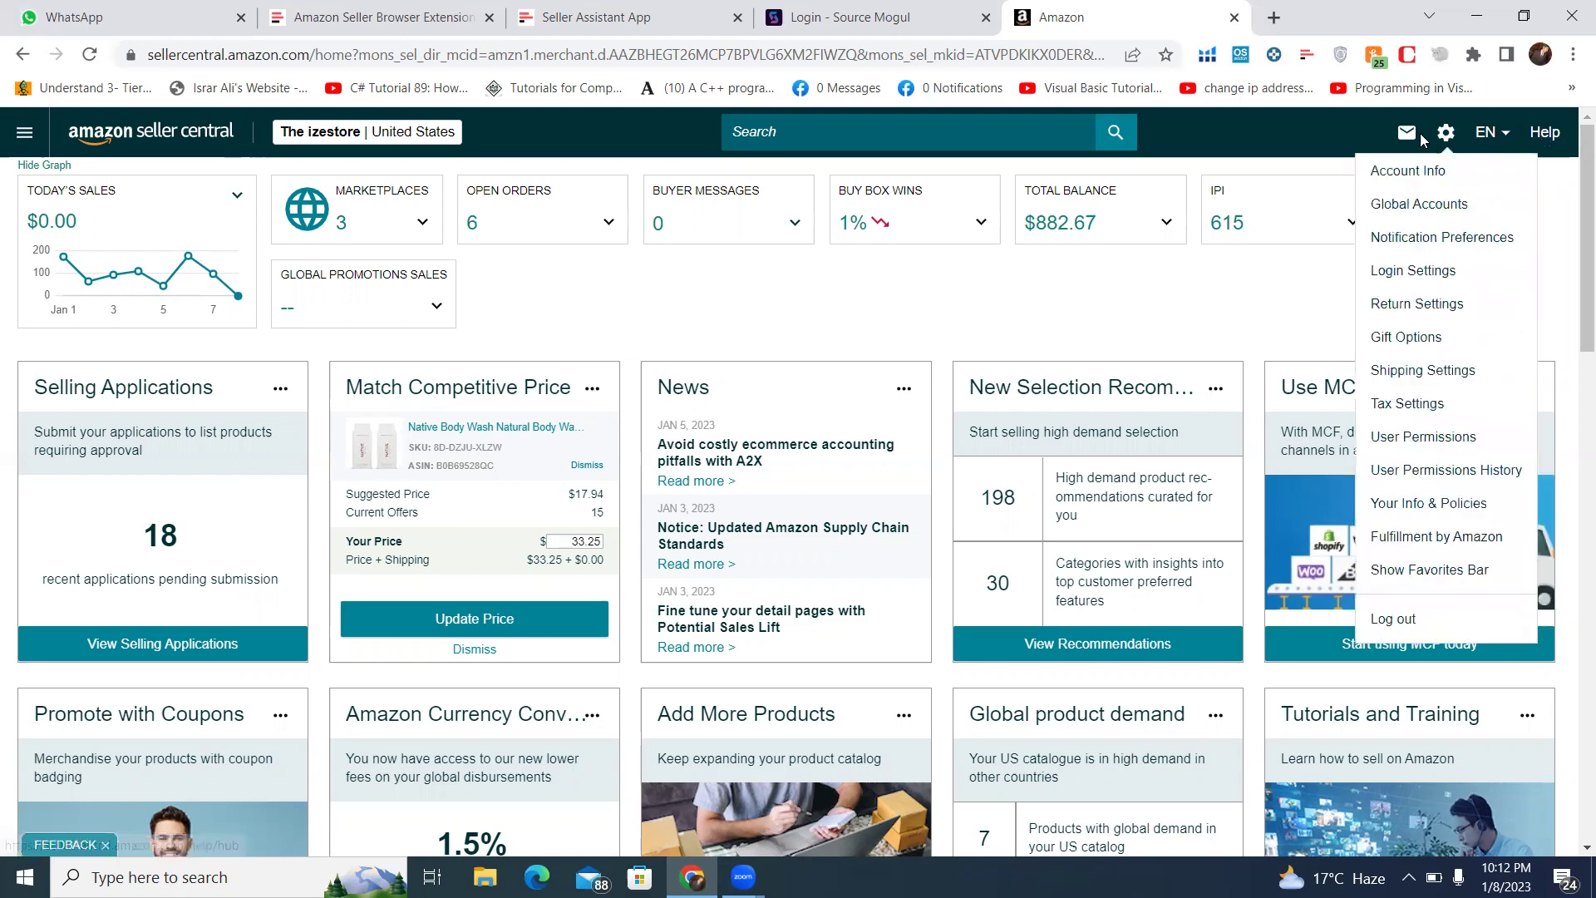
pyautogui.moveTo(1448, 143)
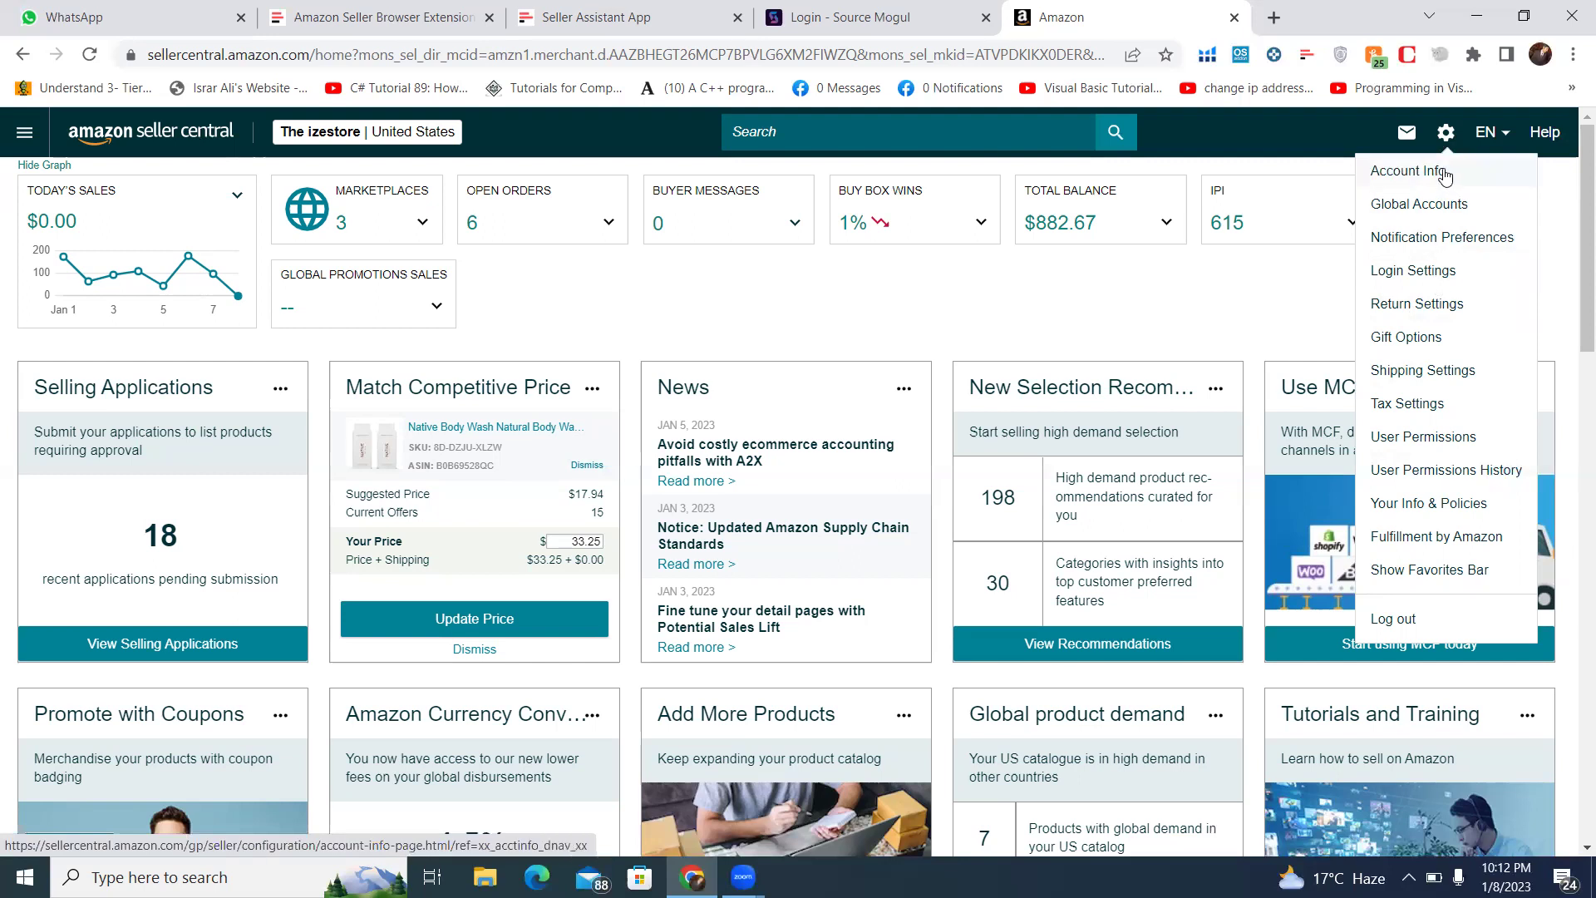
# - Go to Account Info and highlight Professional next to Sell On Amazon
pyautogui.click(1421, 176)
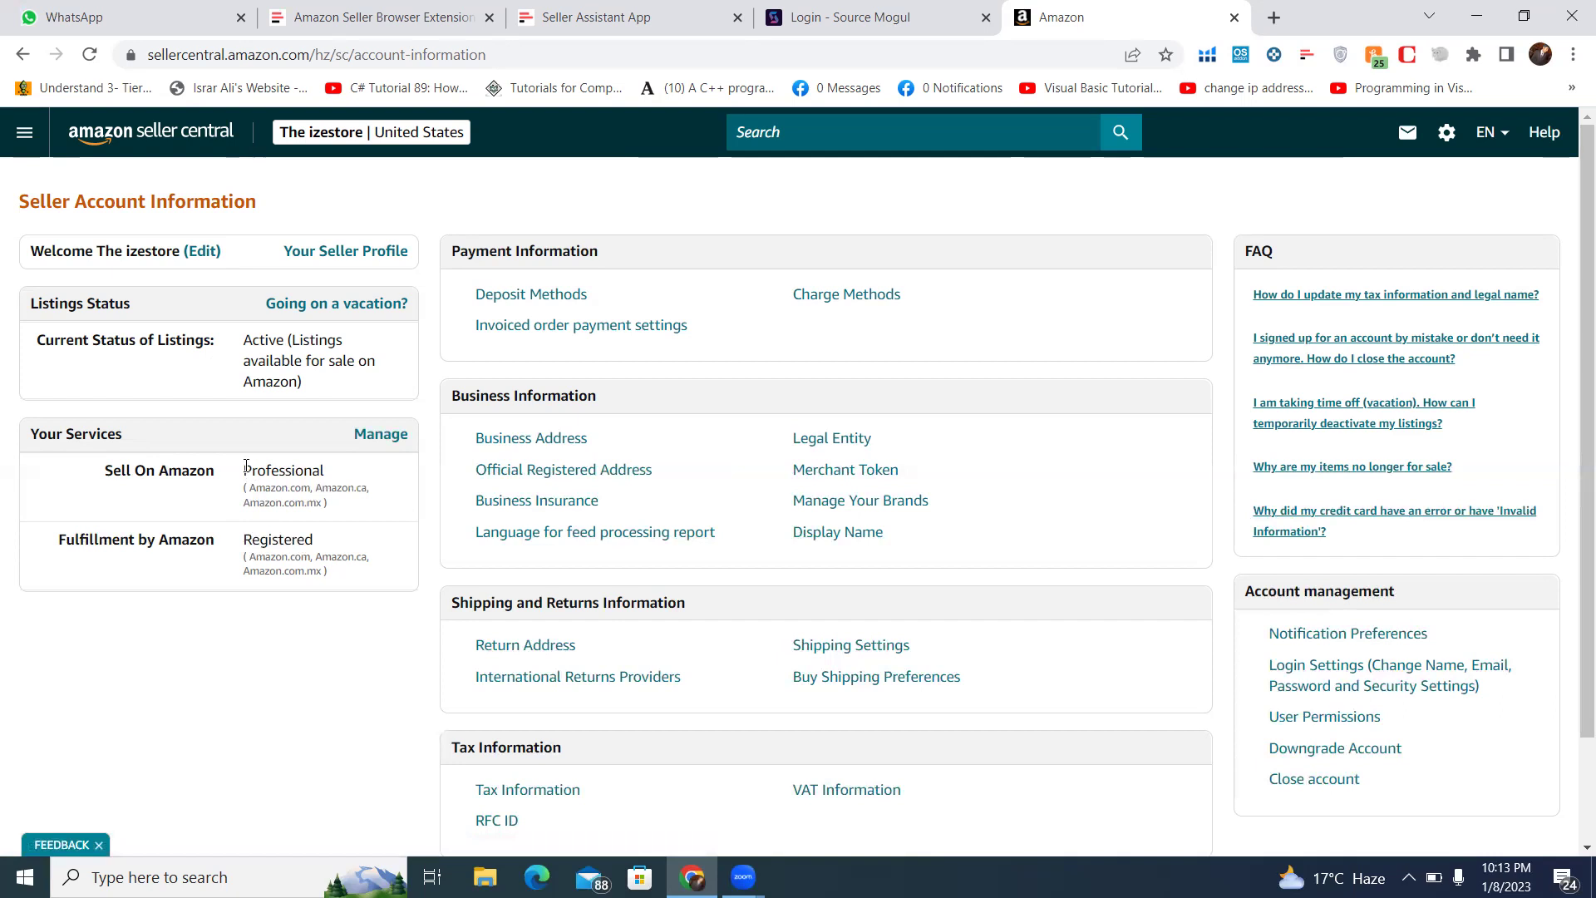
pyautogui.moveTo(246, 466); pyautogui.dragTo(349, 467)
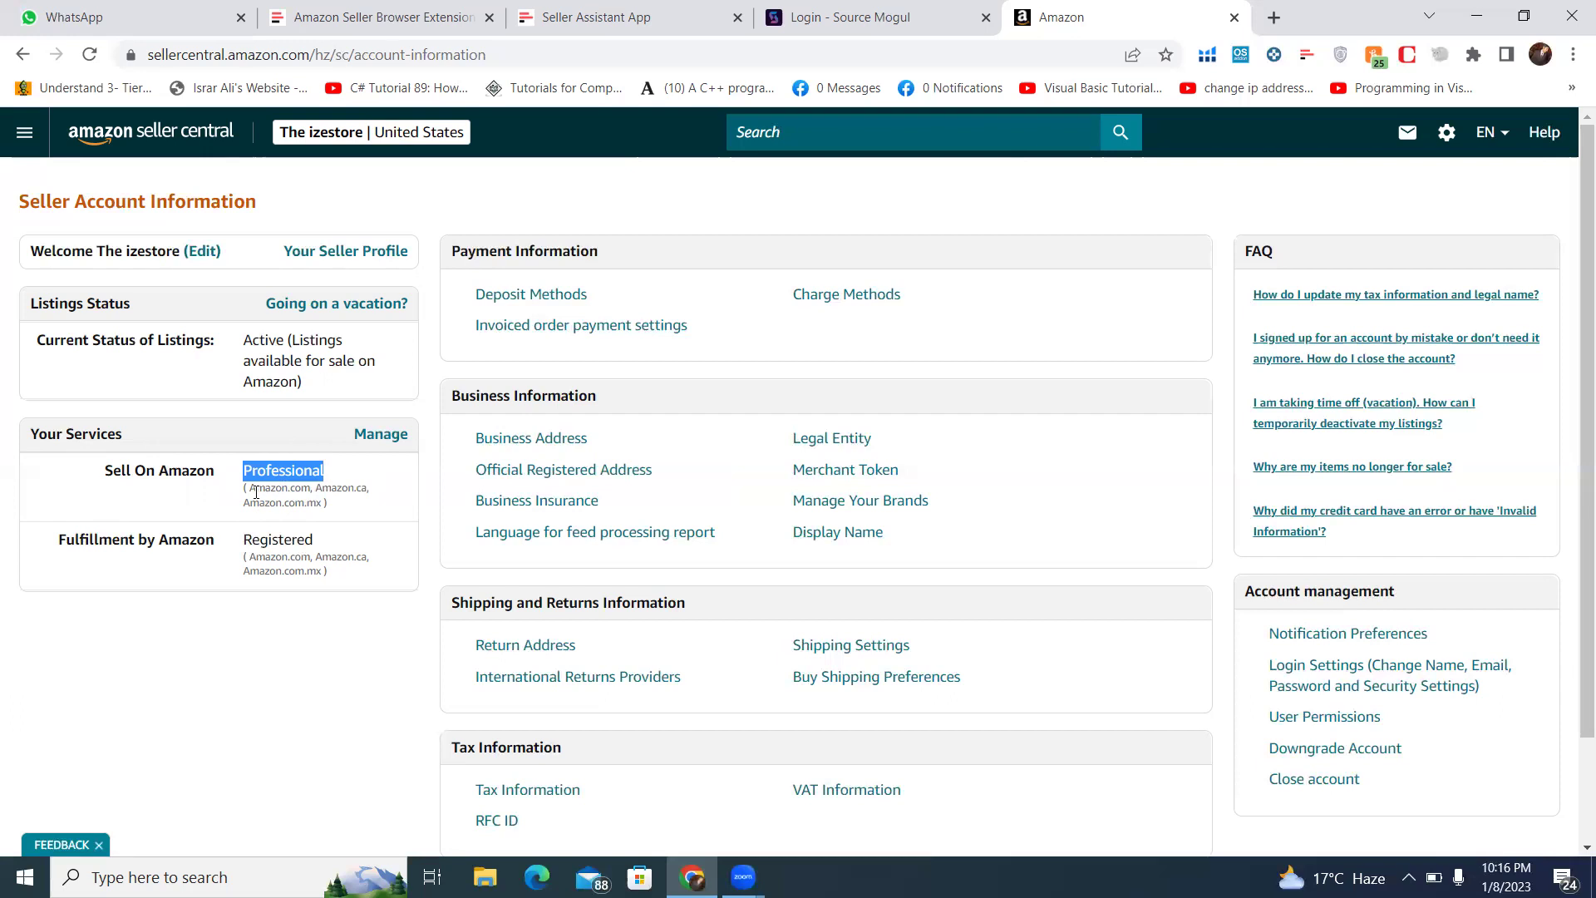
# - Highlight Amazon.com and Amazon.ca among the Professional plan's marketplaces
pyautogui.moveTo(252, 488); pyautogui.dragTo(399, 492)
pyautogui.click(355, 489)
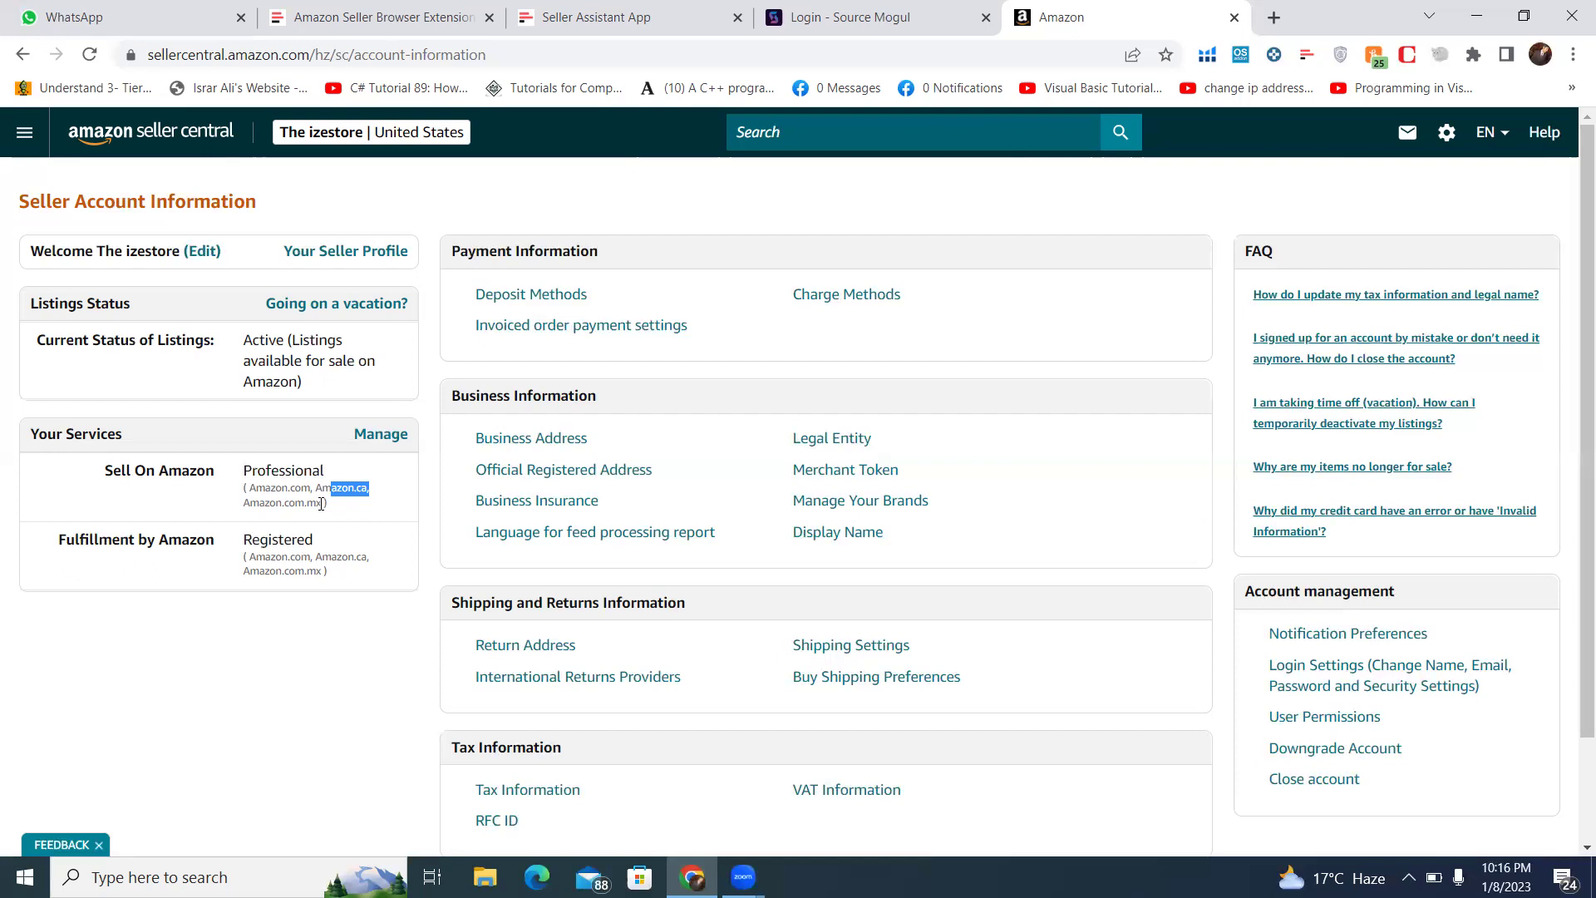
pyautogui.click(446, 135)
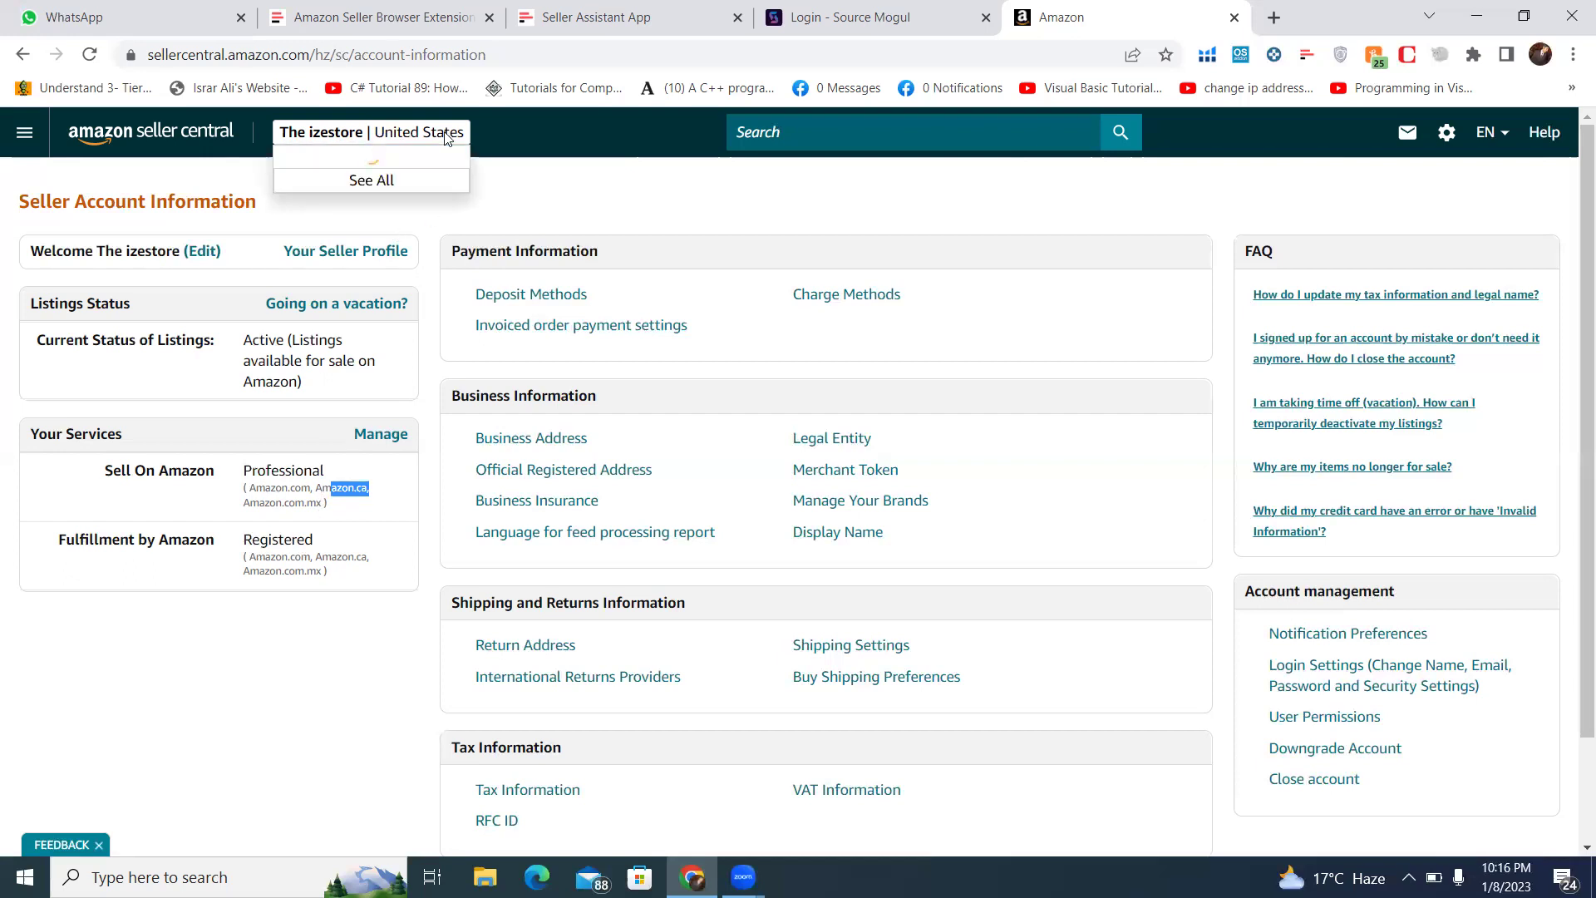
pyautogui.click(744, 504)
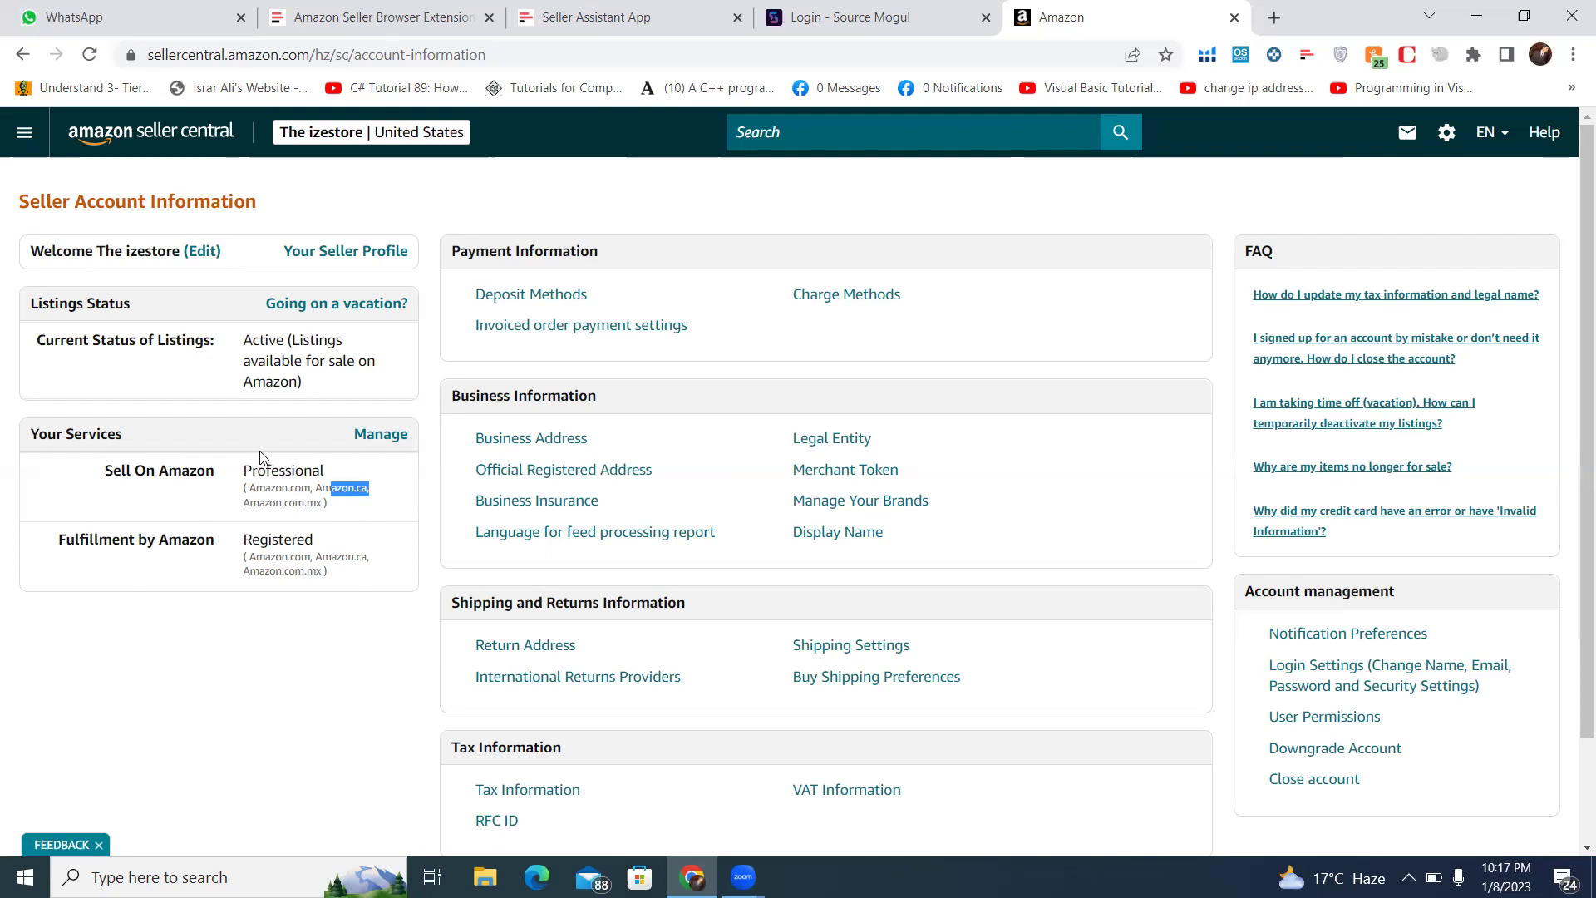
pyautogui.moveTo(248, 470); pyautogui.dragTo(340, 477)
pyautogui.moveTo(37, 342); pyautogui.dragTo(298, 339)
pyautogui.click(280, 339)
pyautogui.moveTo(245, 471); pyautogui.dragTo(328, 471)
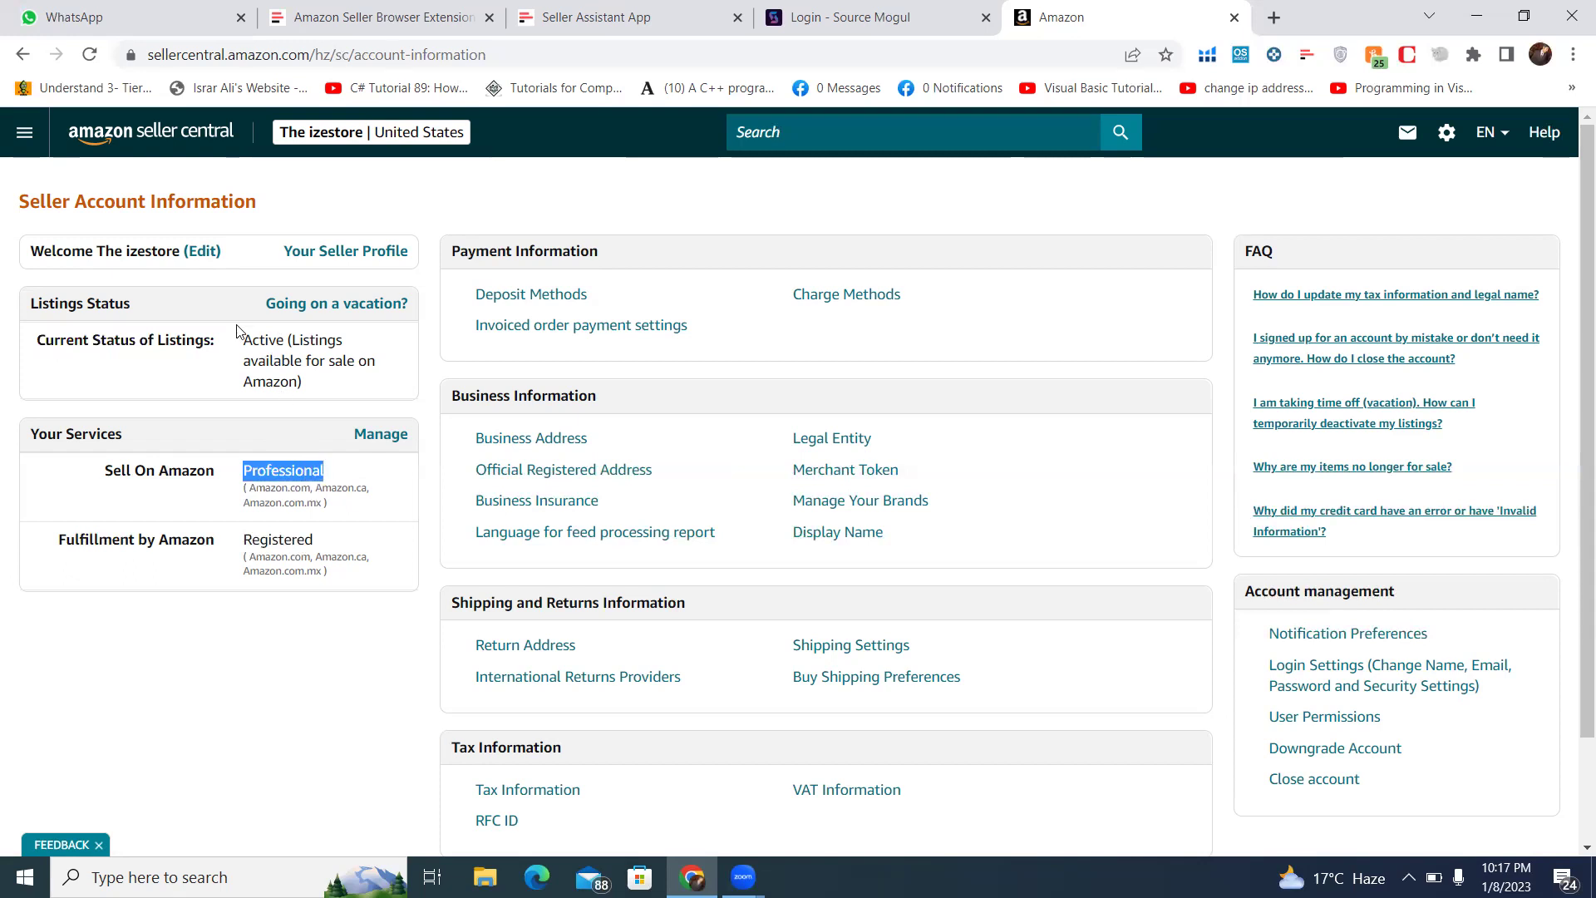
pyautogui.moveTo(243, 341); pyautogui.dragTo(279, 347)
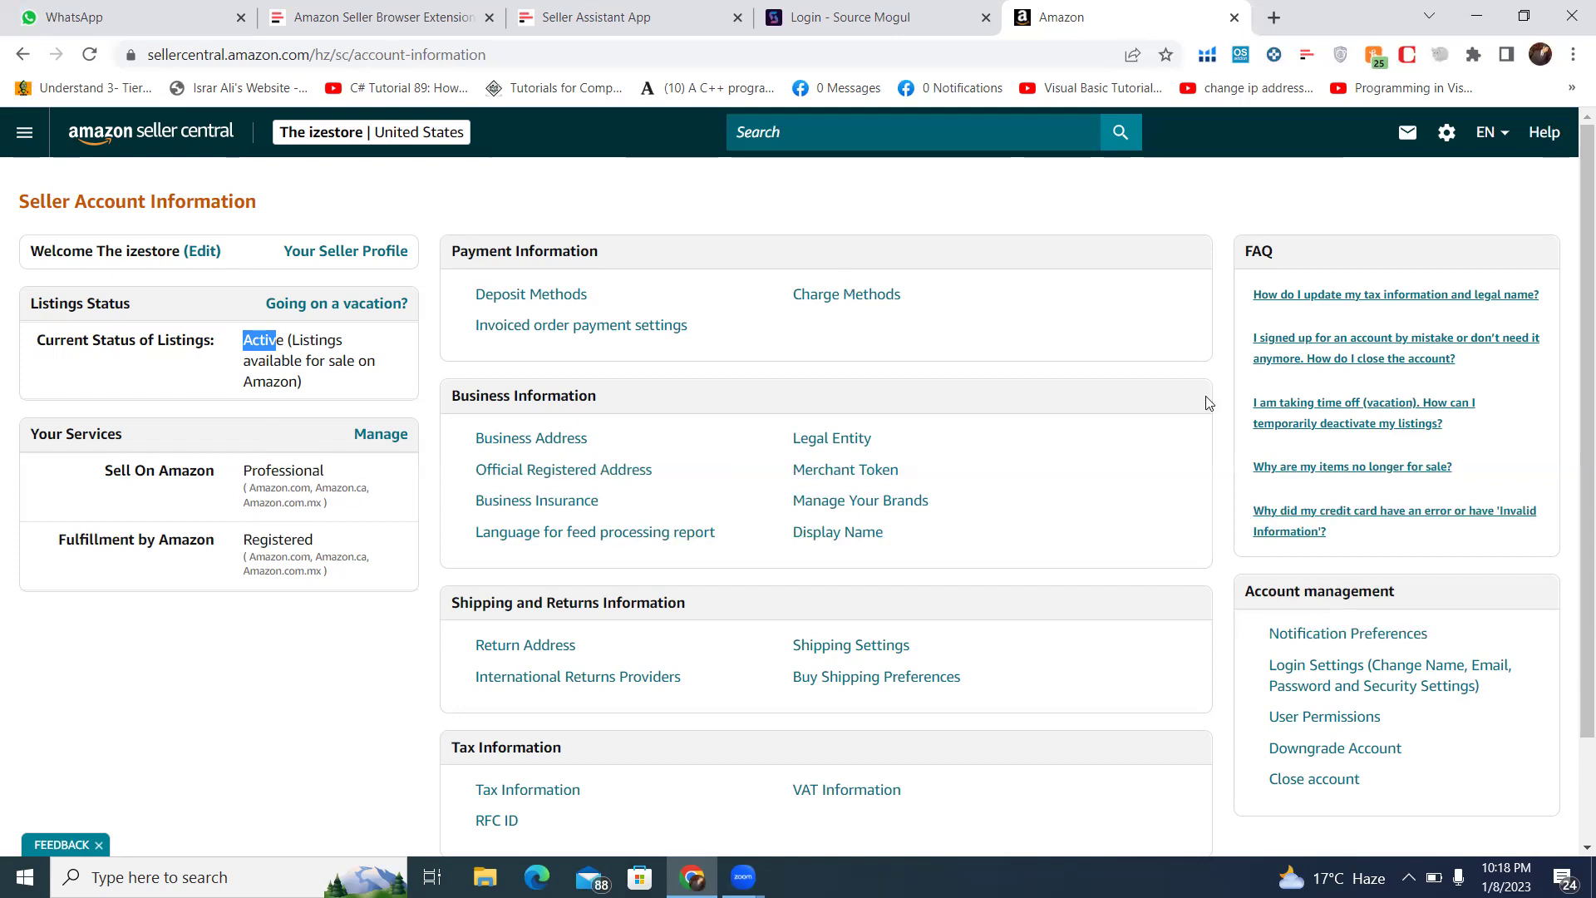
# - Go from invoiced order payment settings to the Charge Methods page listing the saved cards
pyautogui.click(529, 324)
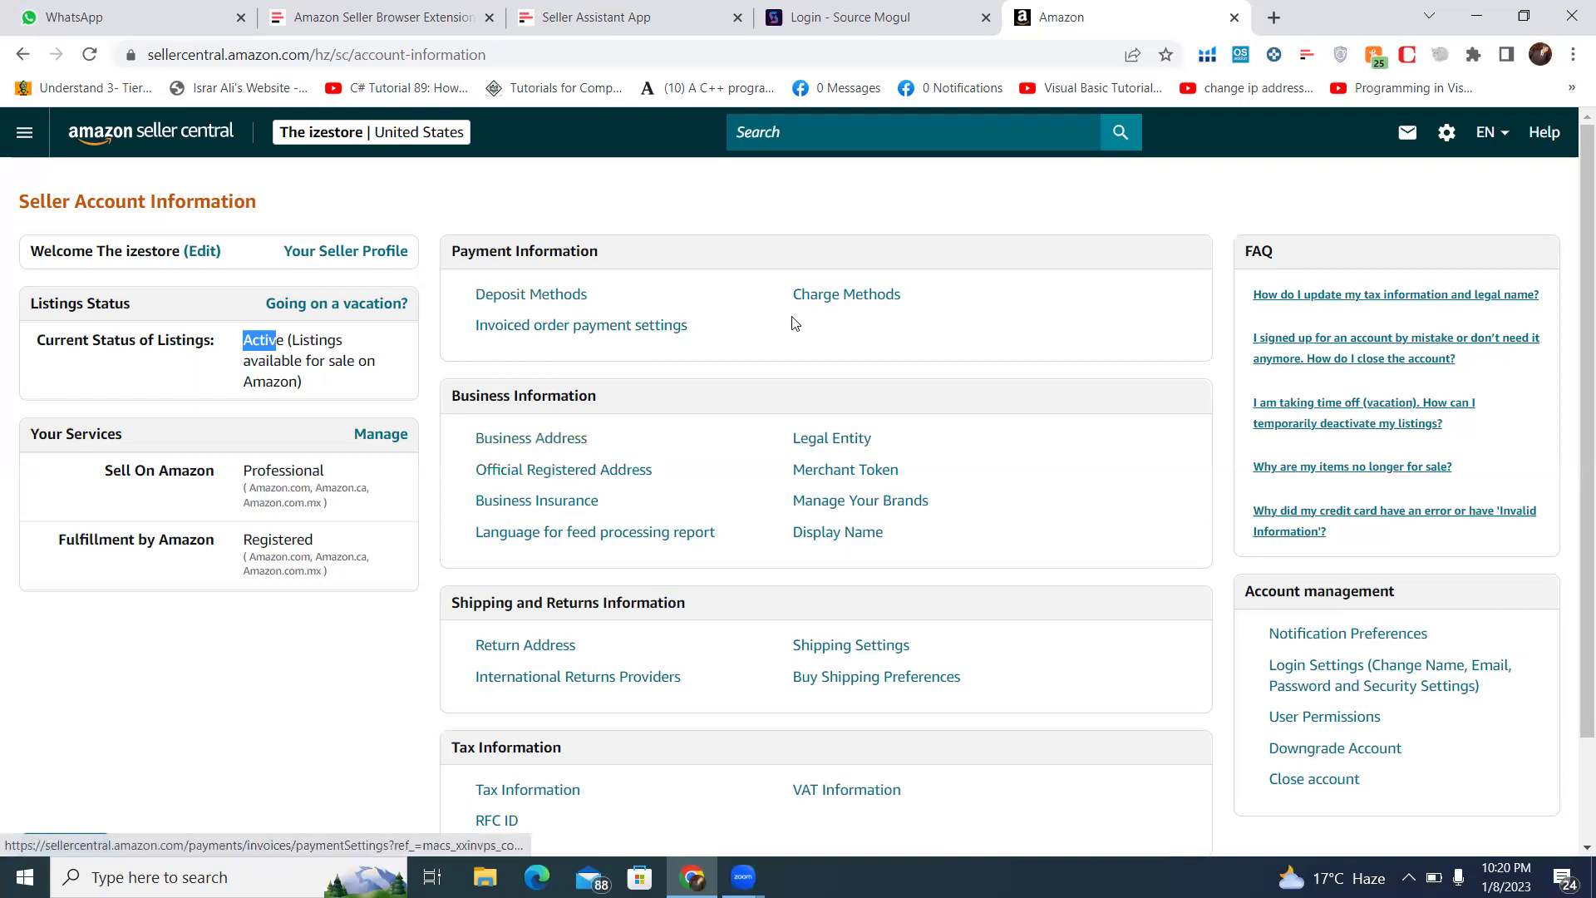
pyautogui.click(849, 296)
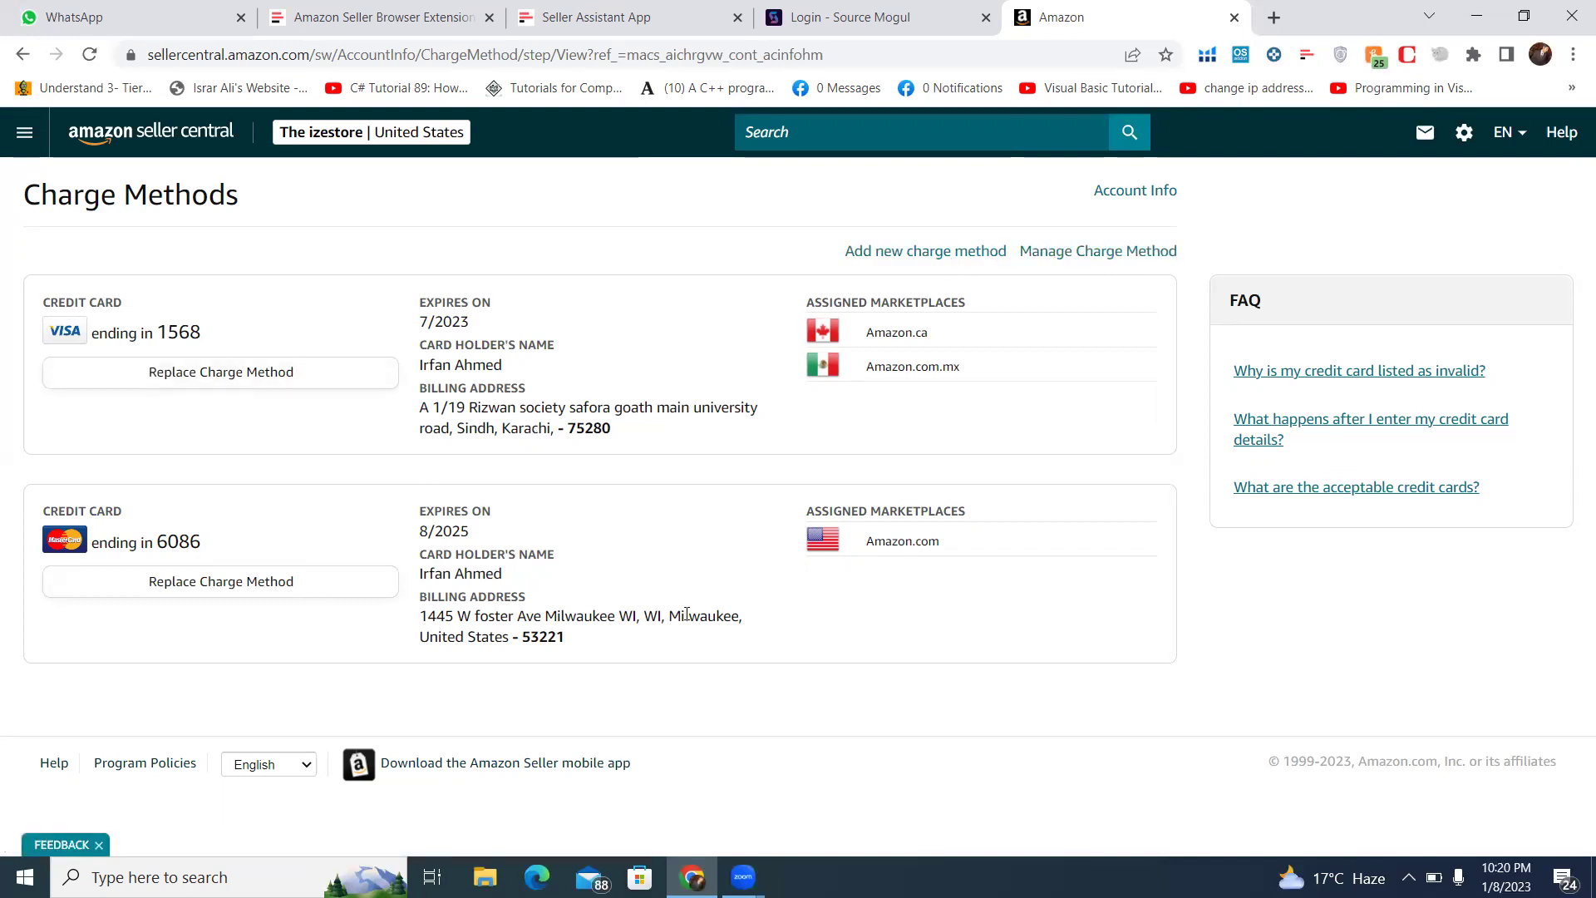
# - Return to Seller Account Information through the settings gear's Account Info
pyautogui.click(1464, 135)
pyautogui.click(1438, 175)
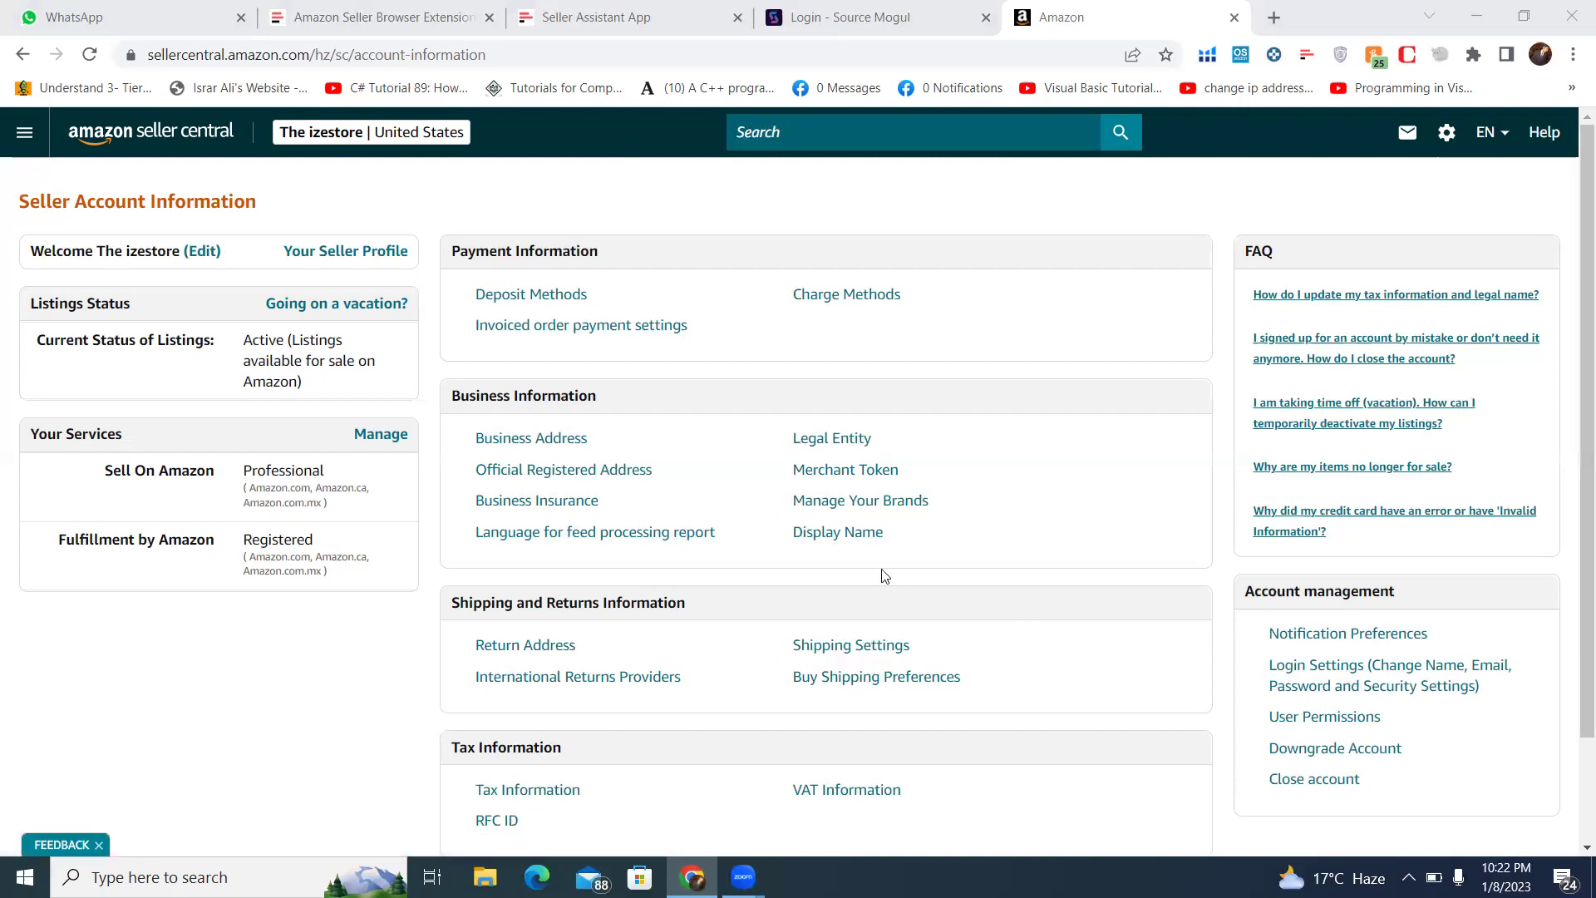
# - Review shipping templates down to Expedited ($8.99) and Two-Day Delivery ($10.99) rates
pyautogui.click(831, 645)
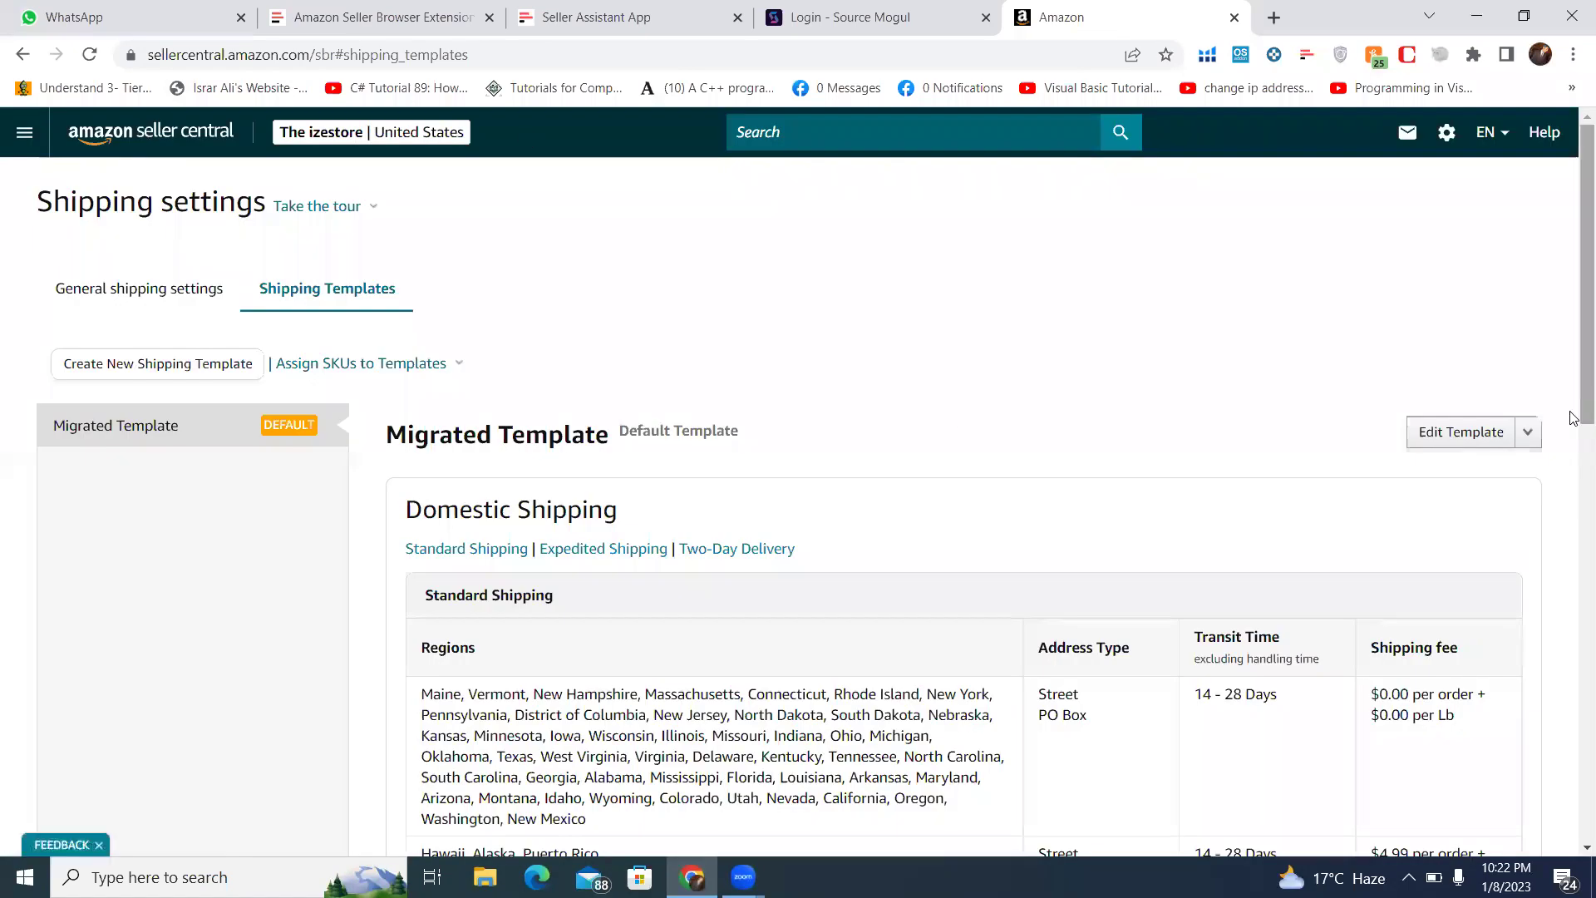
pyautogui.moveTo(1573, 259); pyautogui.dragTo(1571, 416)
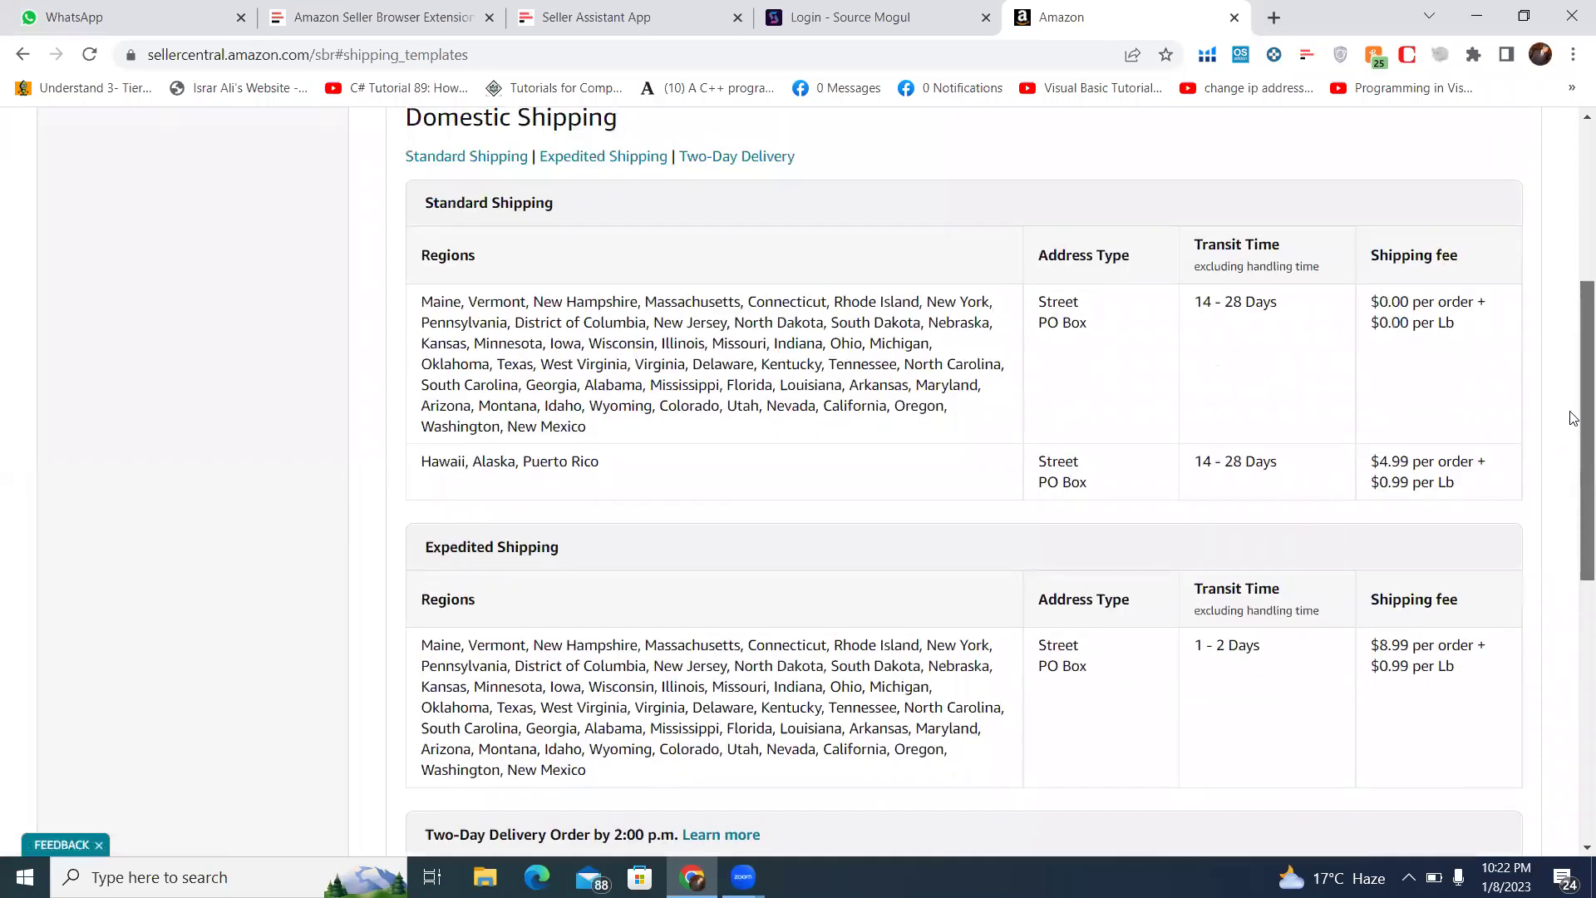
pyautogui.scroll(-1, 692, 307)
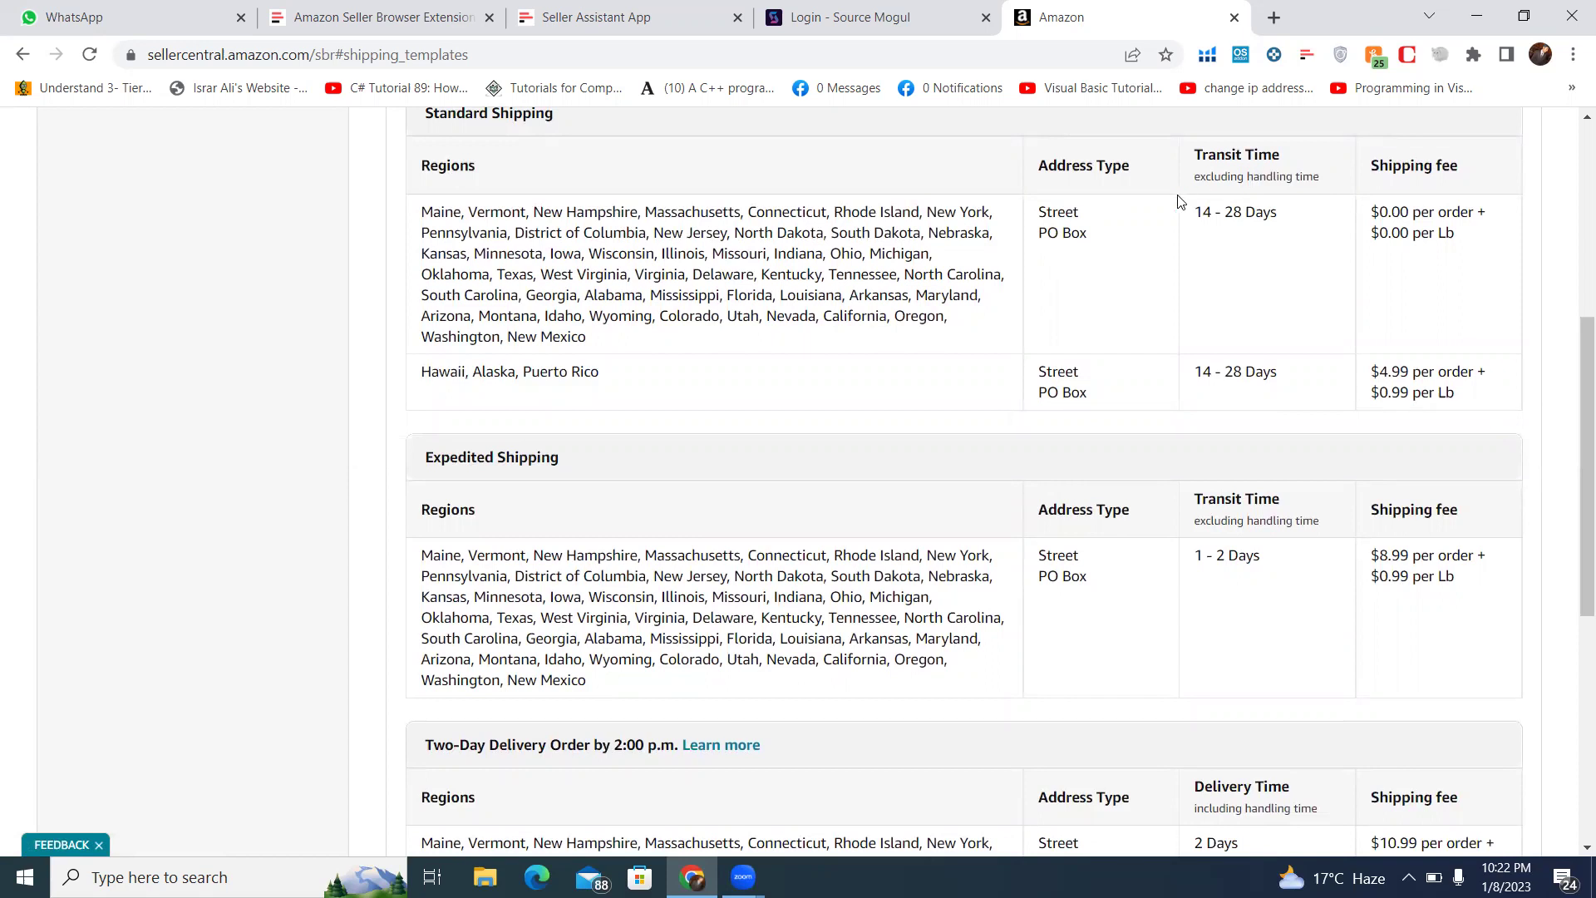
pyautogui.moveTo(1574, 480); pyautogui.dragTo(1571, 547)
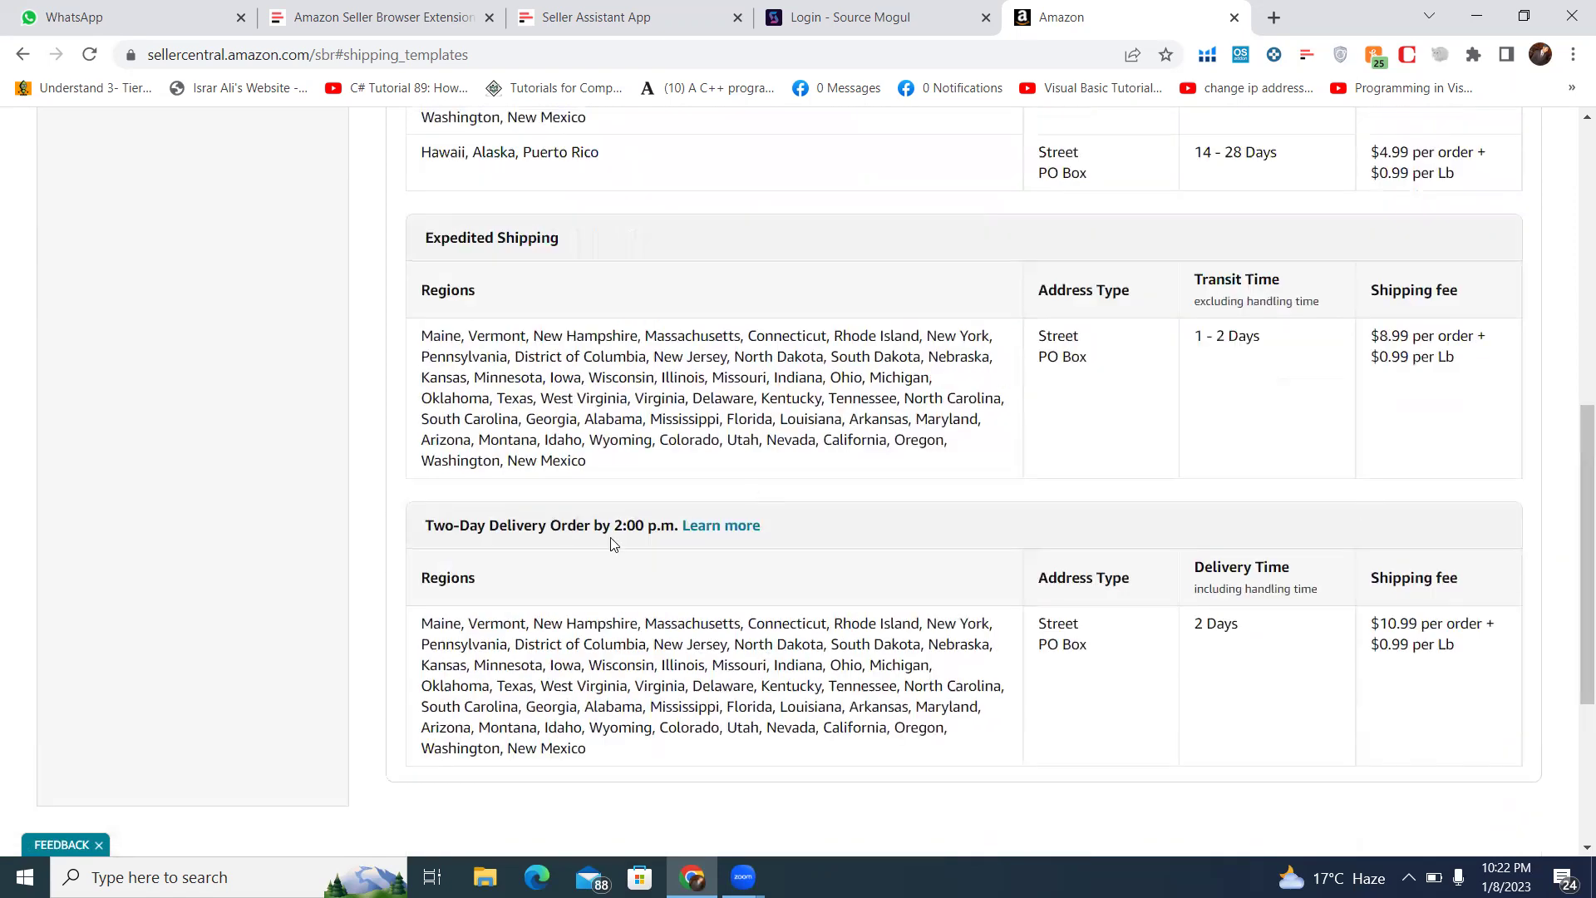
pyautogui.moveTo(586, 376); pyautogui.dragTo(770, 362)
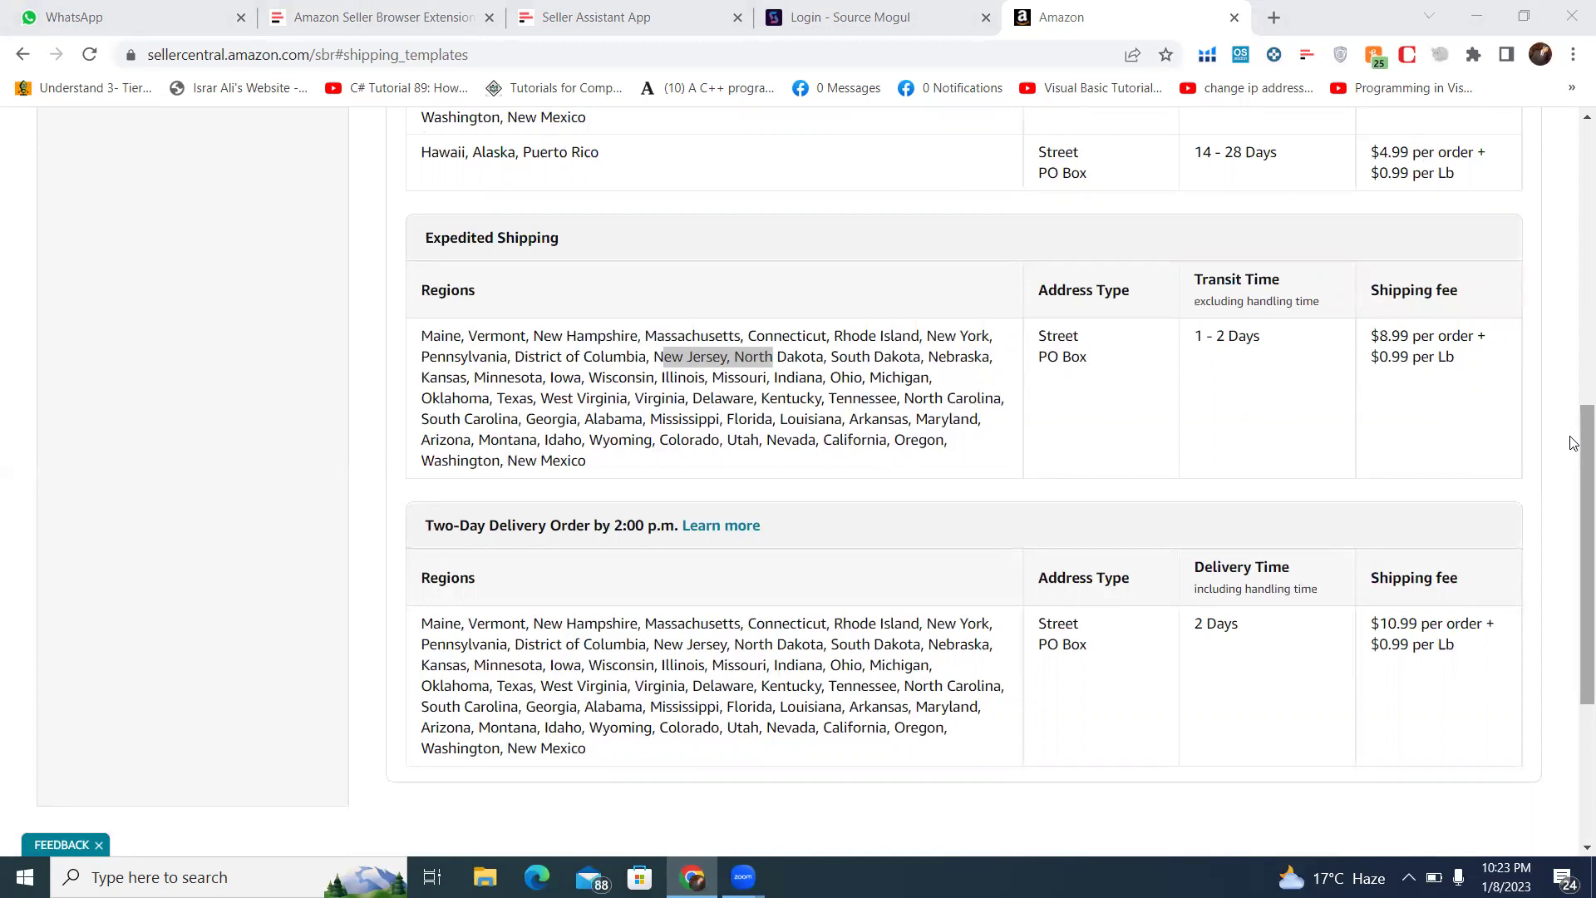
pyautogui.moveTo(429, 358); pyautogui.dragTo(653, 442)
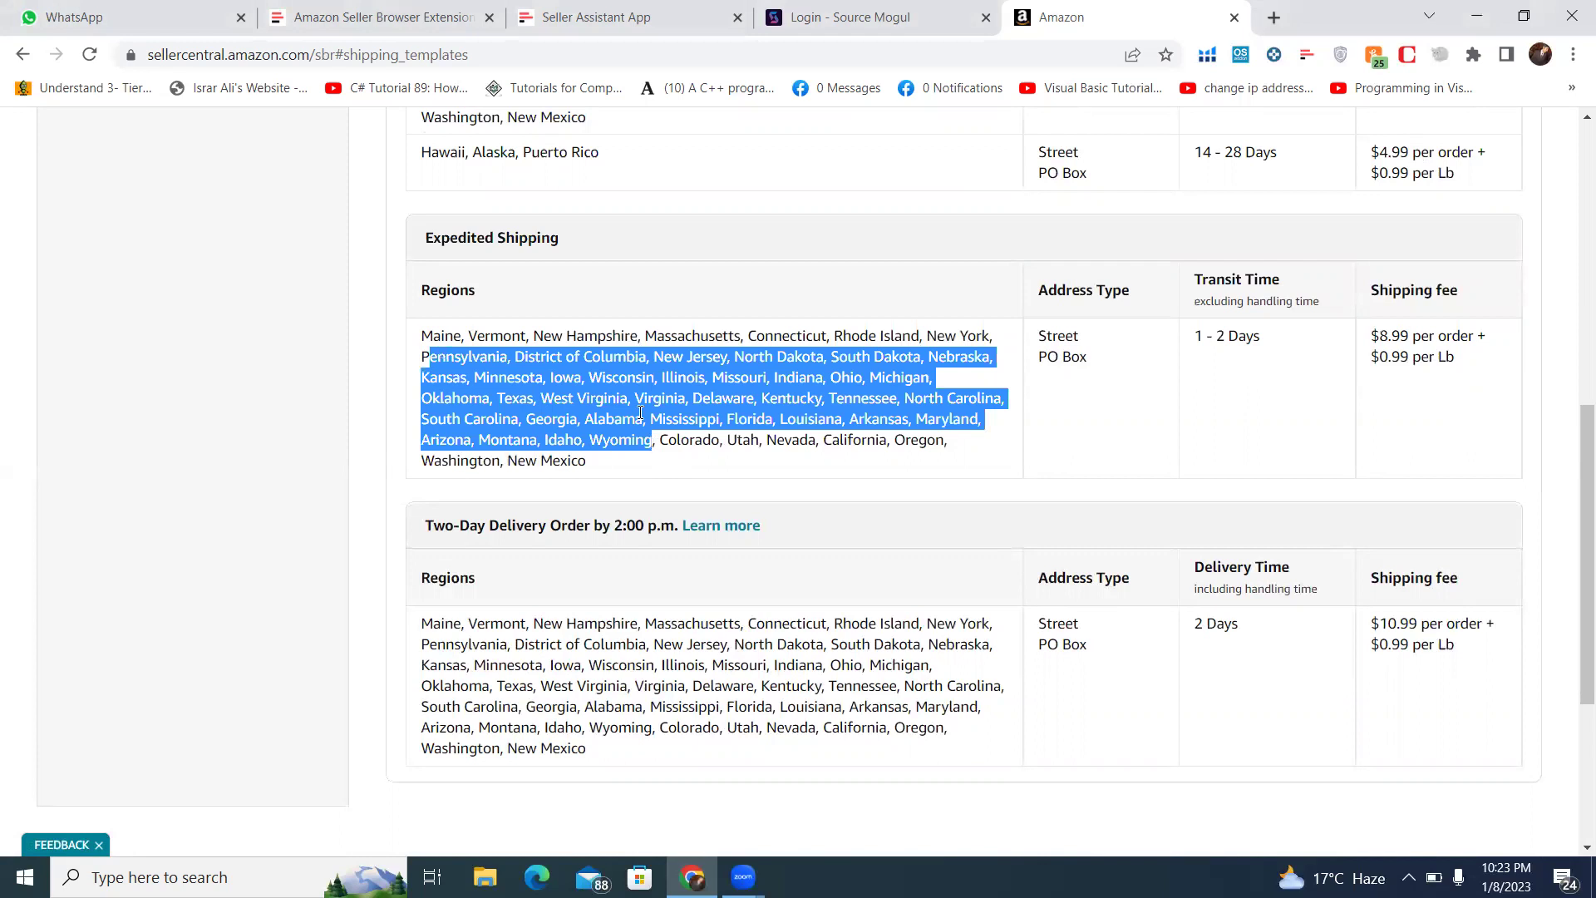
pyautogui.click(685, 458)
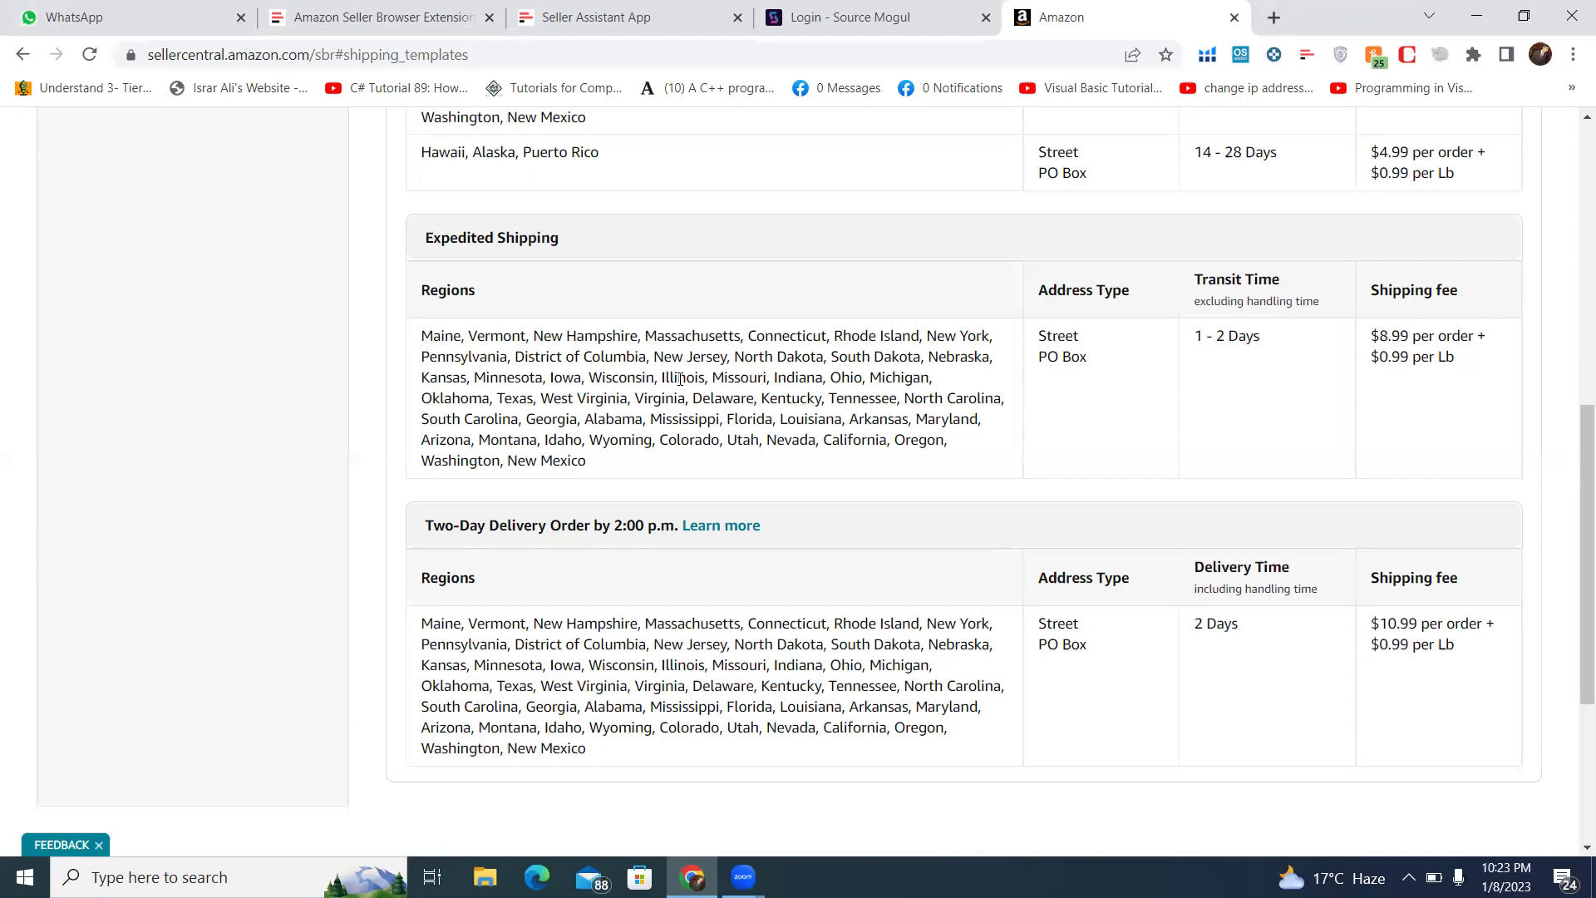
pyautogui.moveTo(726, 419); pyautogui.dragTo(804, 419)
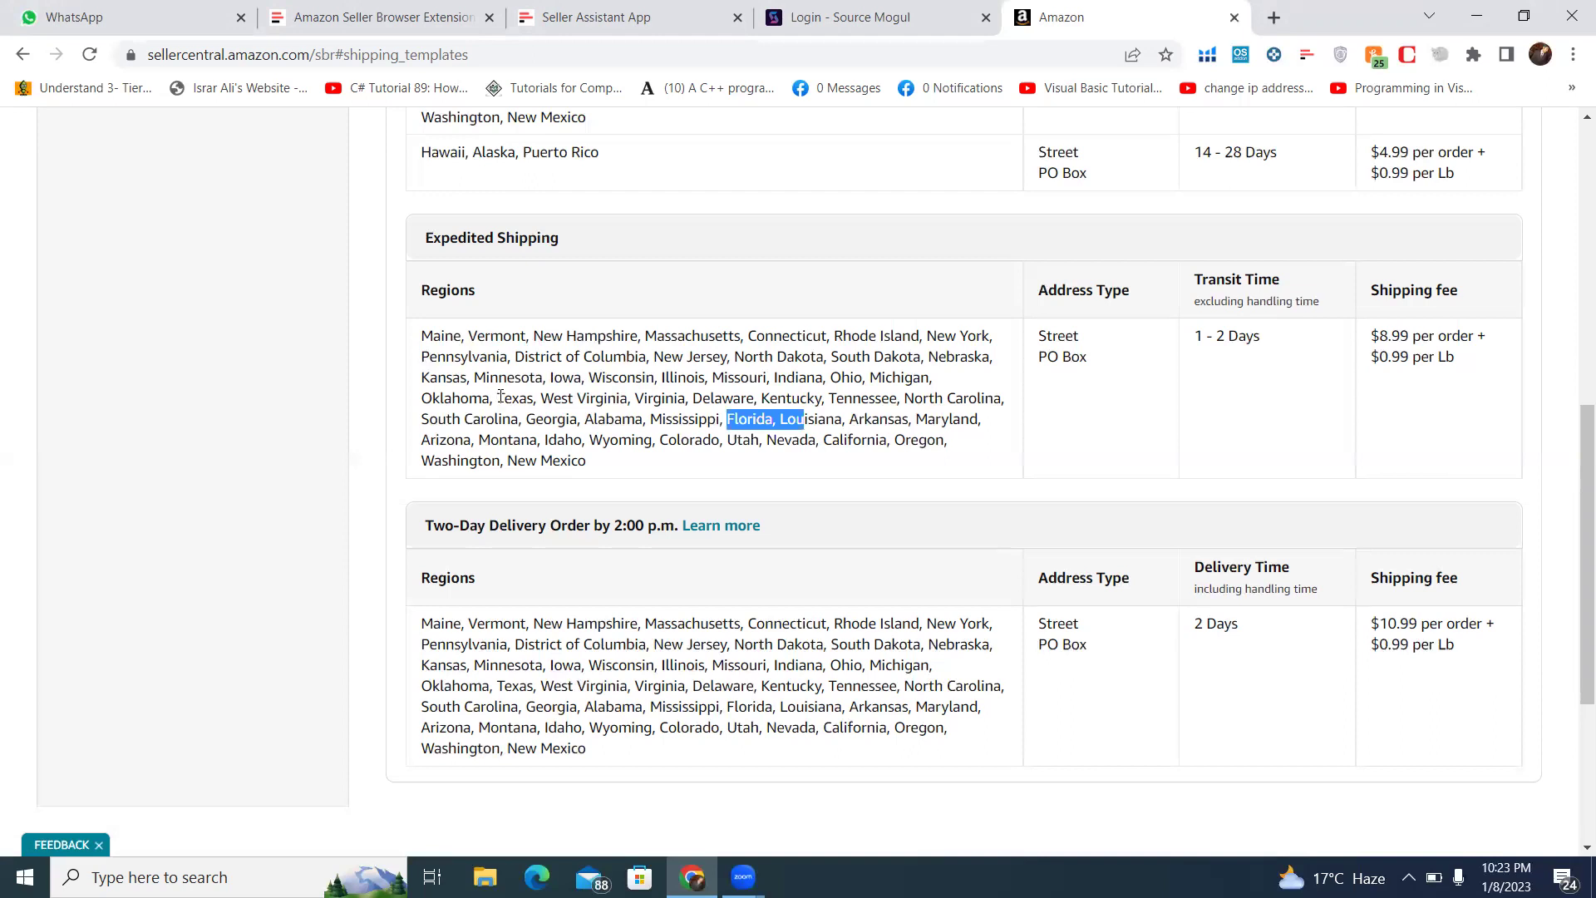
pyautogui.moveTo(498, 398); pyautogui.dragTo(535, 399)
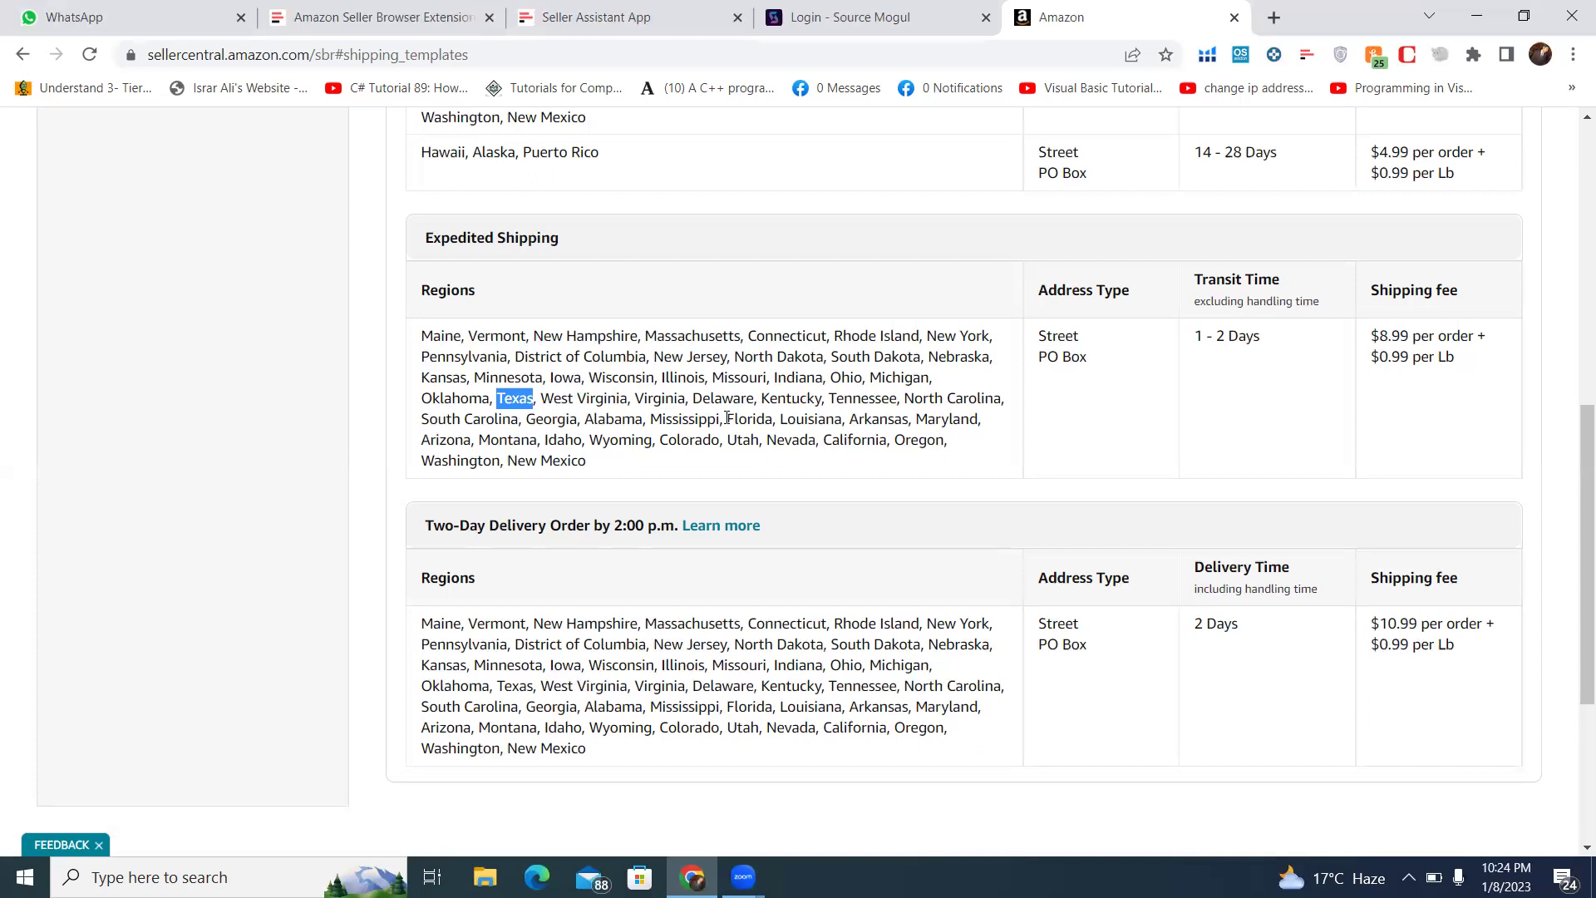
pyautogui.moveTo(727, 418); pyautogui.dragTo(769, 419)
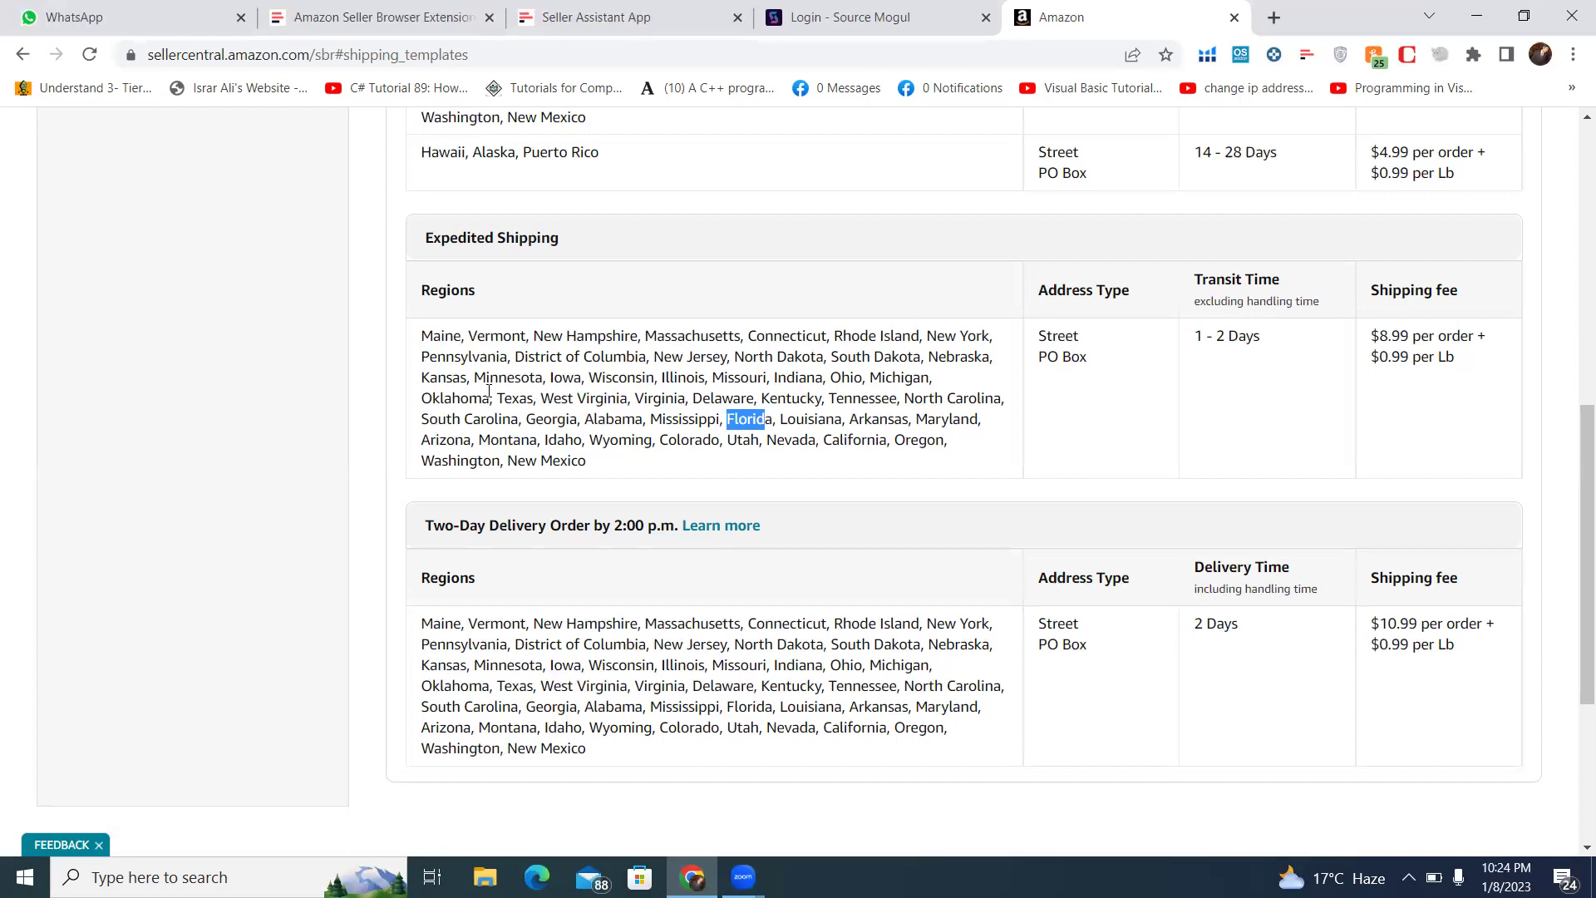
pyautogui.moveTo(496, 397); pyautogui.dragTo(537, 398)
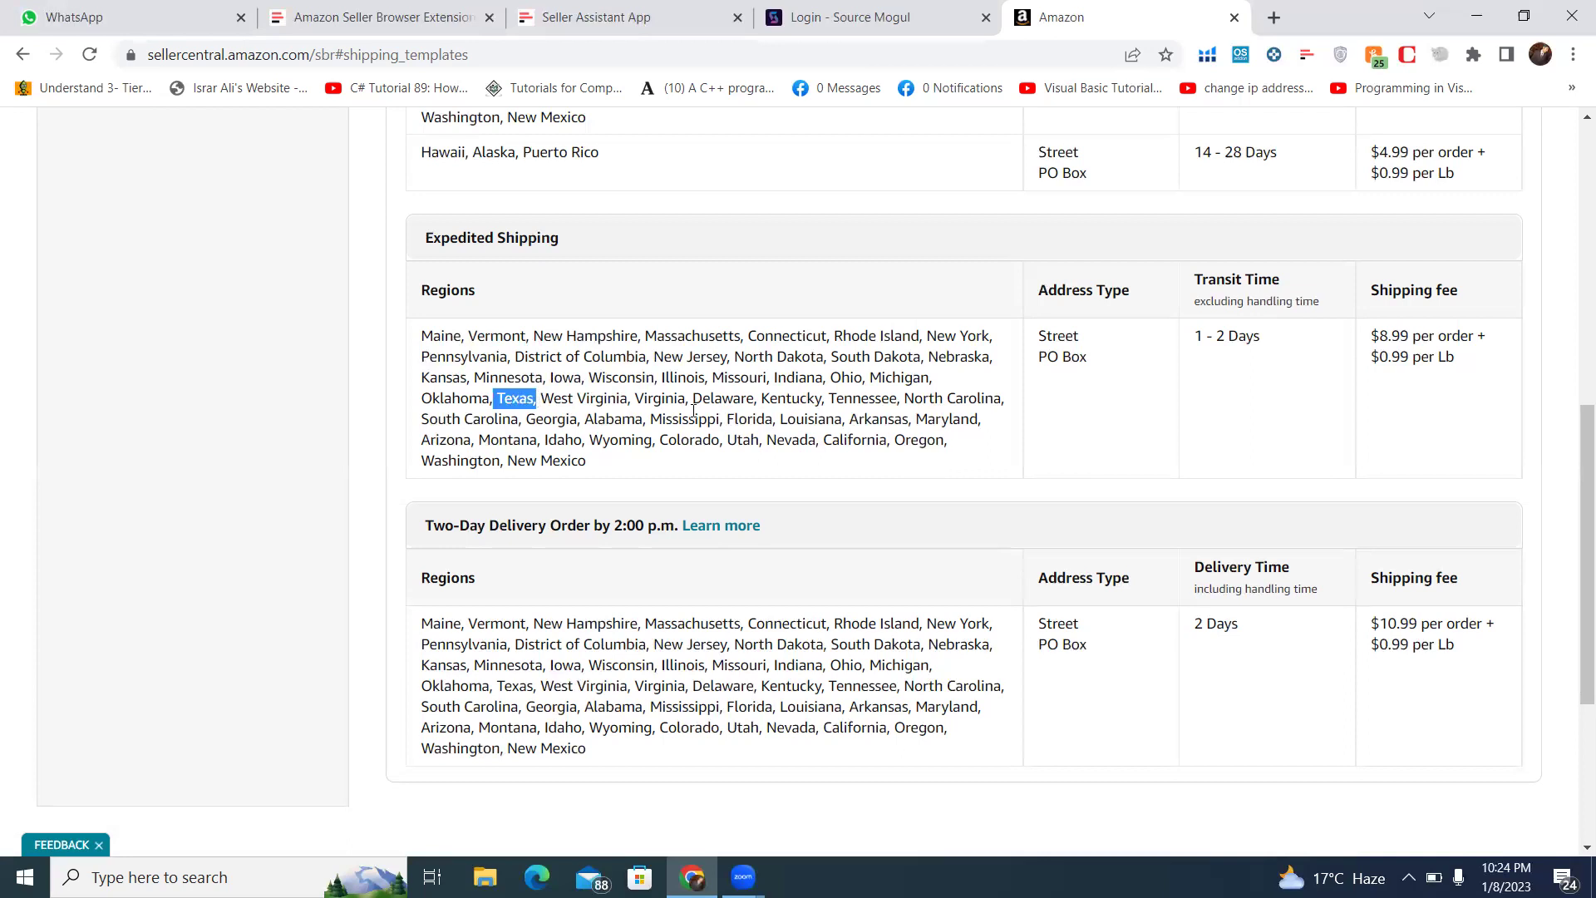
pyautogui.moveTo(728, 419); pyautogui.dragTo(772, 419)
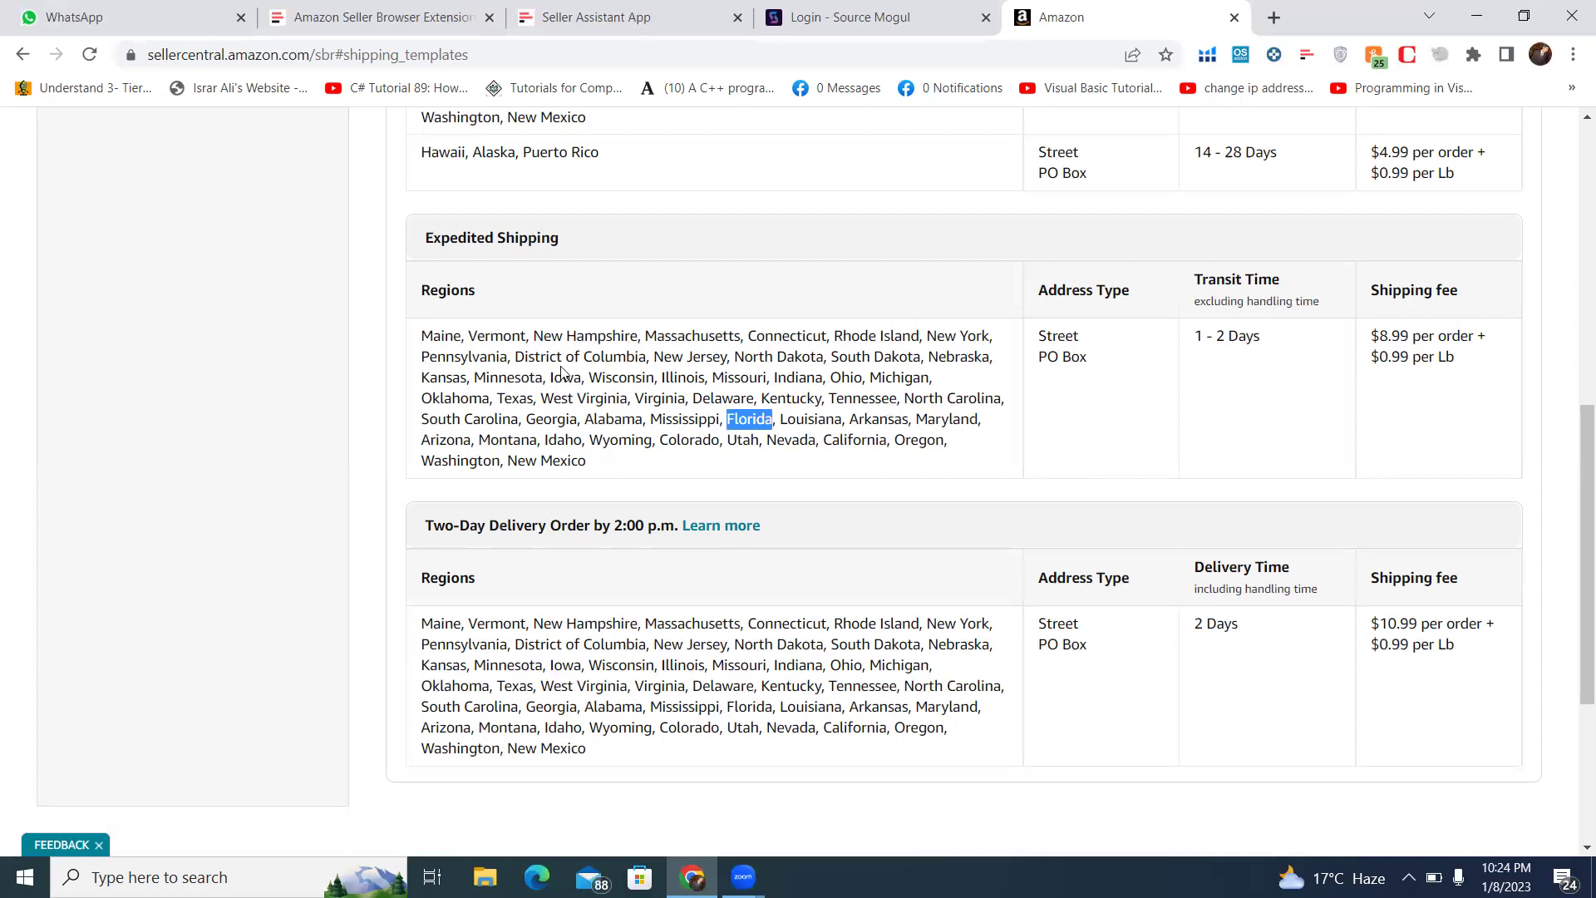
pyautogui.moveTo(497, 397); pyautogui.dragTo(505, 397)
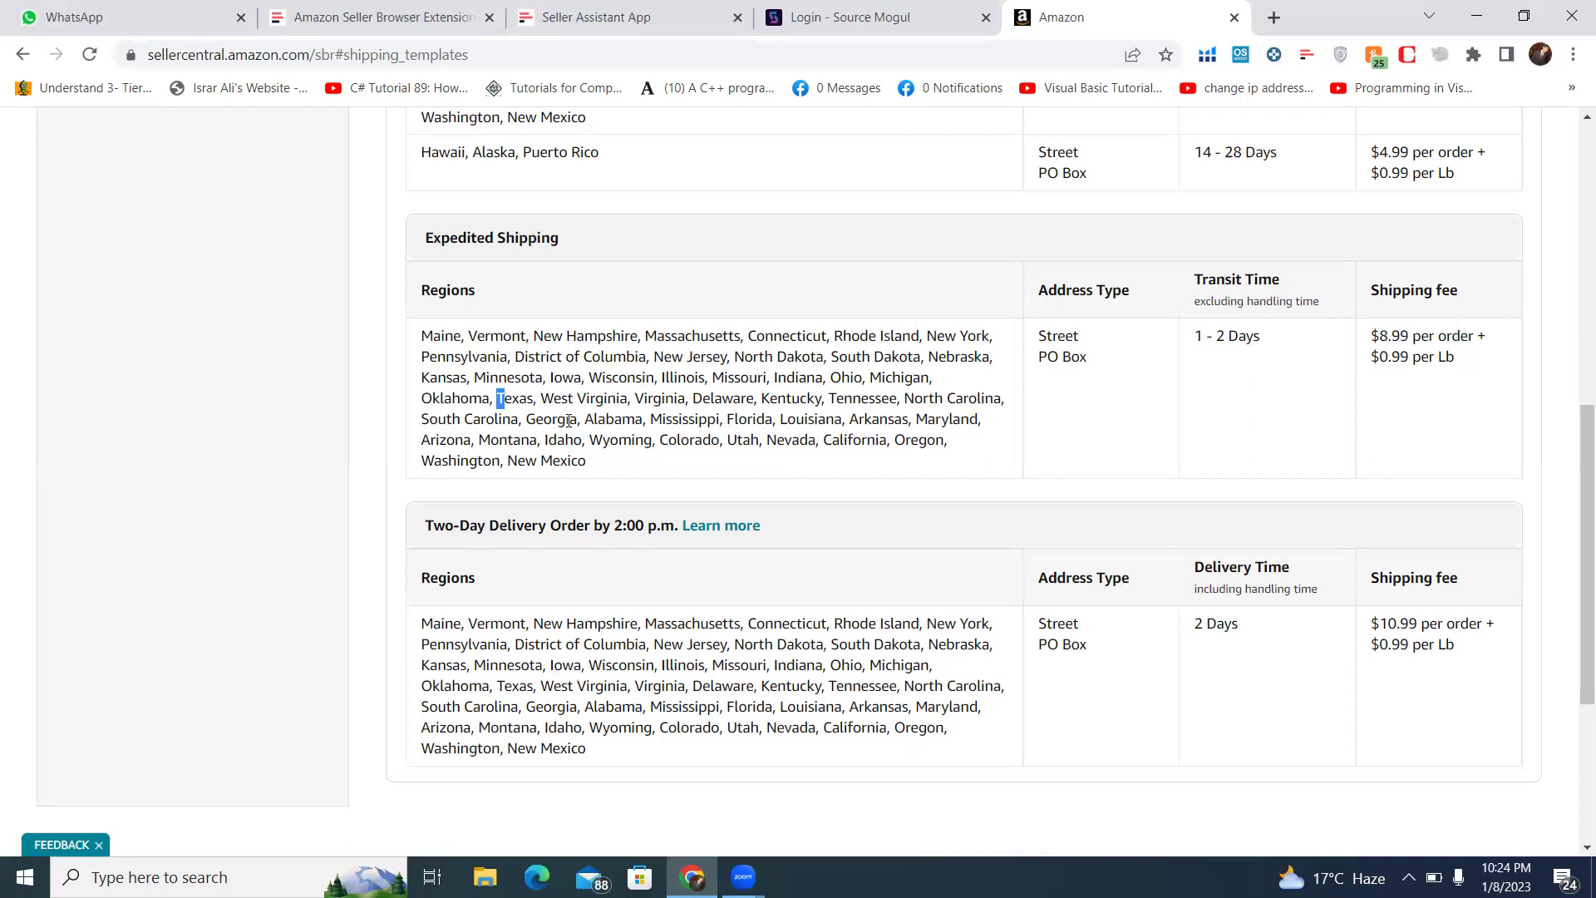
pyautogui.moveTo(527, 397); pyautogui.dragTo(501, 399)
pyautogui.click(742, 420)
pyautogui.moveTo(727, 420); pyautogui.dragTo(773, 421)
pyautogui.click(696, 393)
pyautogui.moveTo(694, 396); pyautogui.dragTo(751, 398)
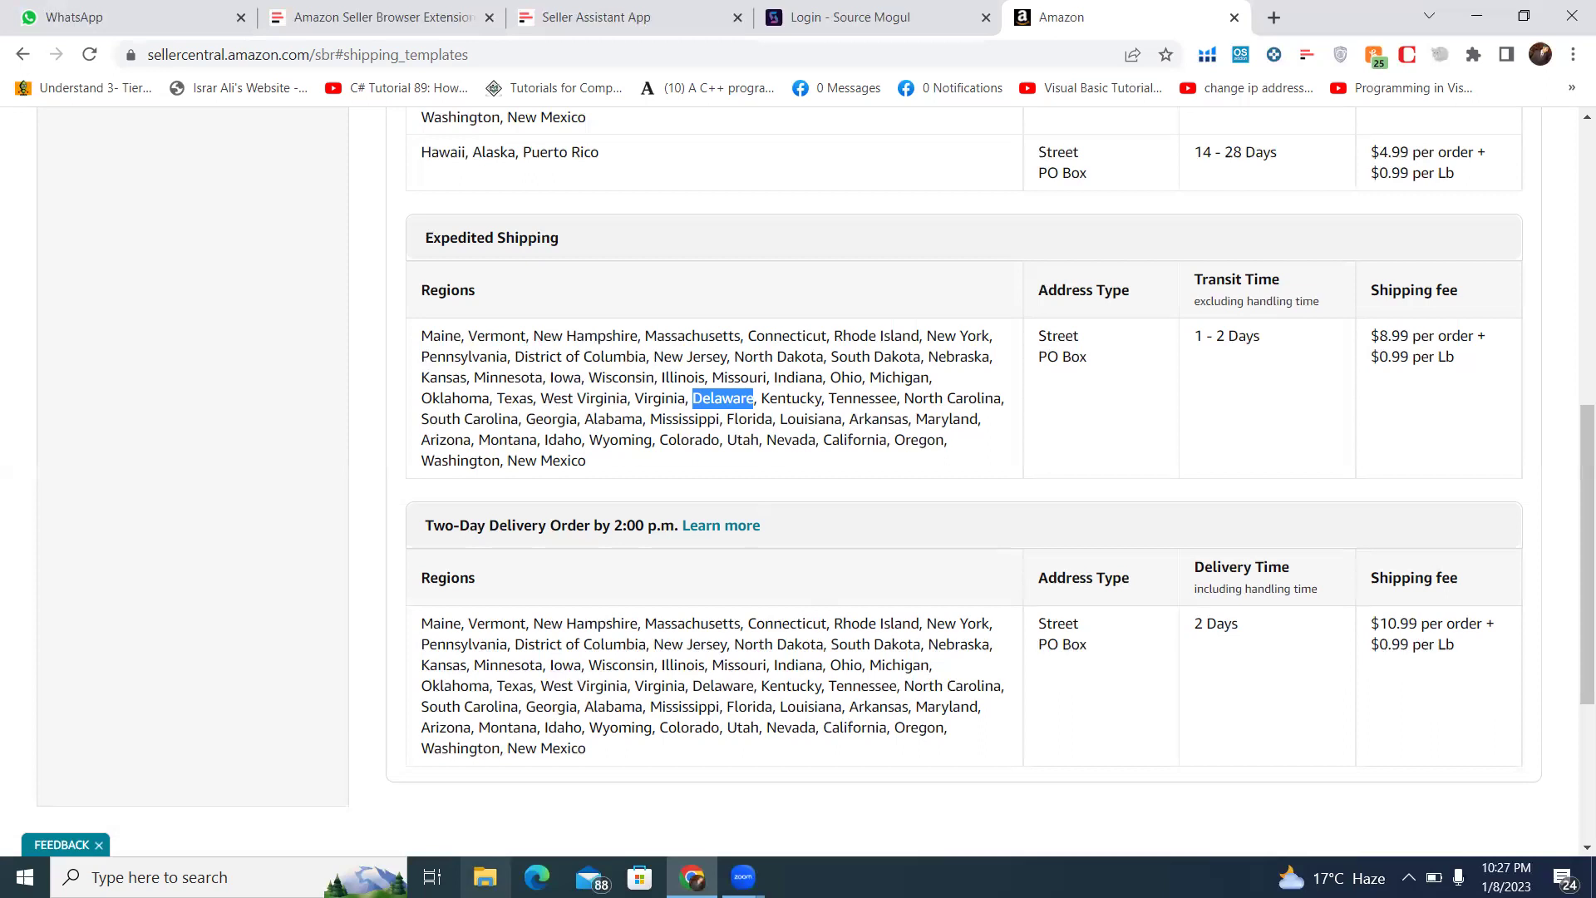
pyautogui.click(485, 878)
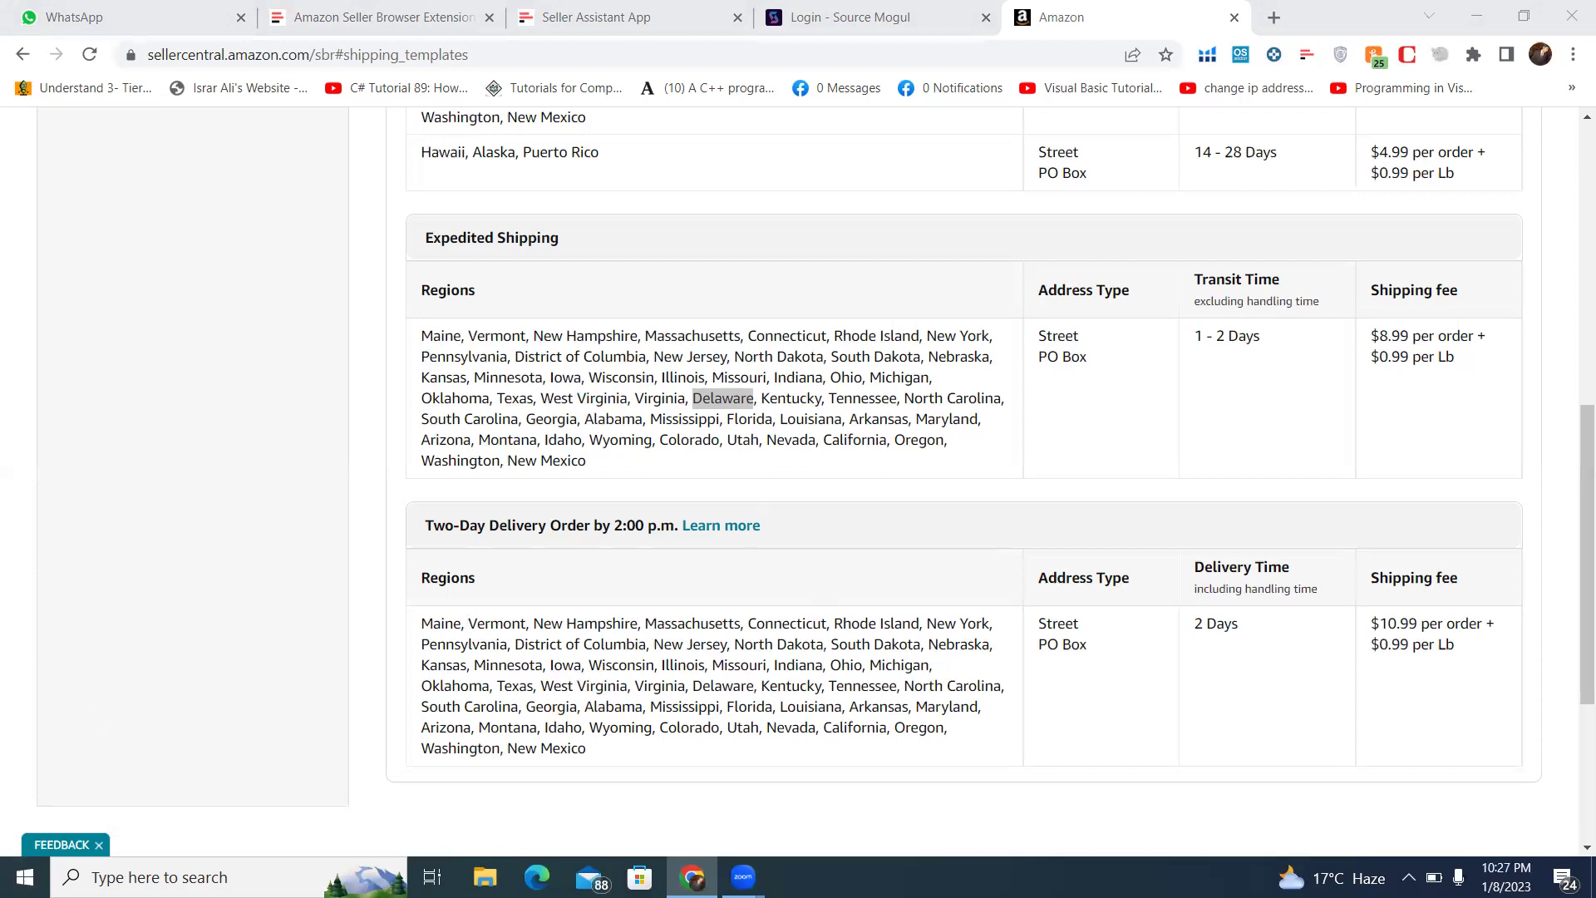
pyautogui.moveTo(1574, 499); pyautogui.dragTo(1573, 166)
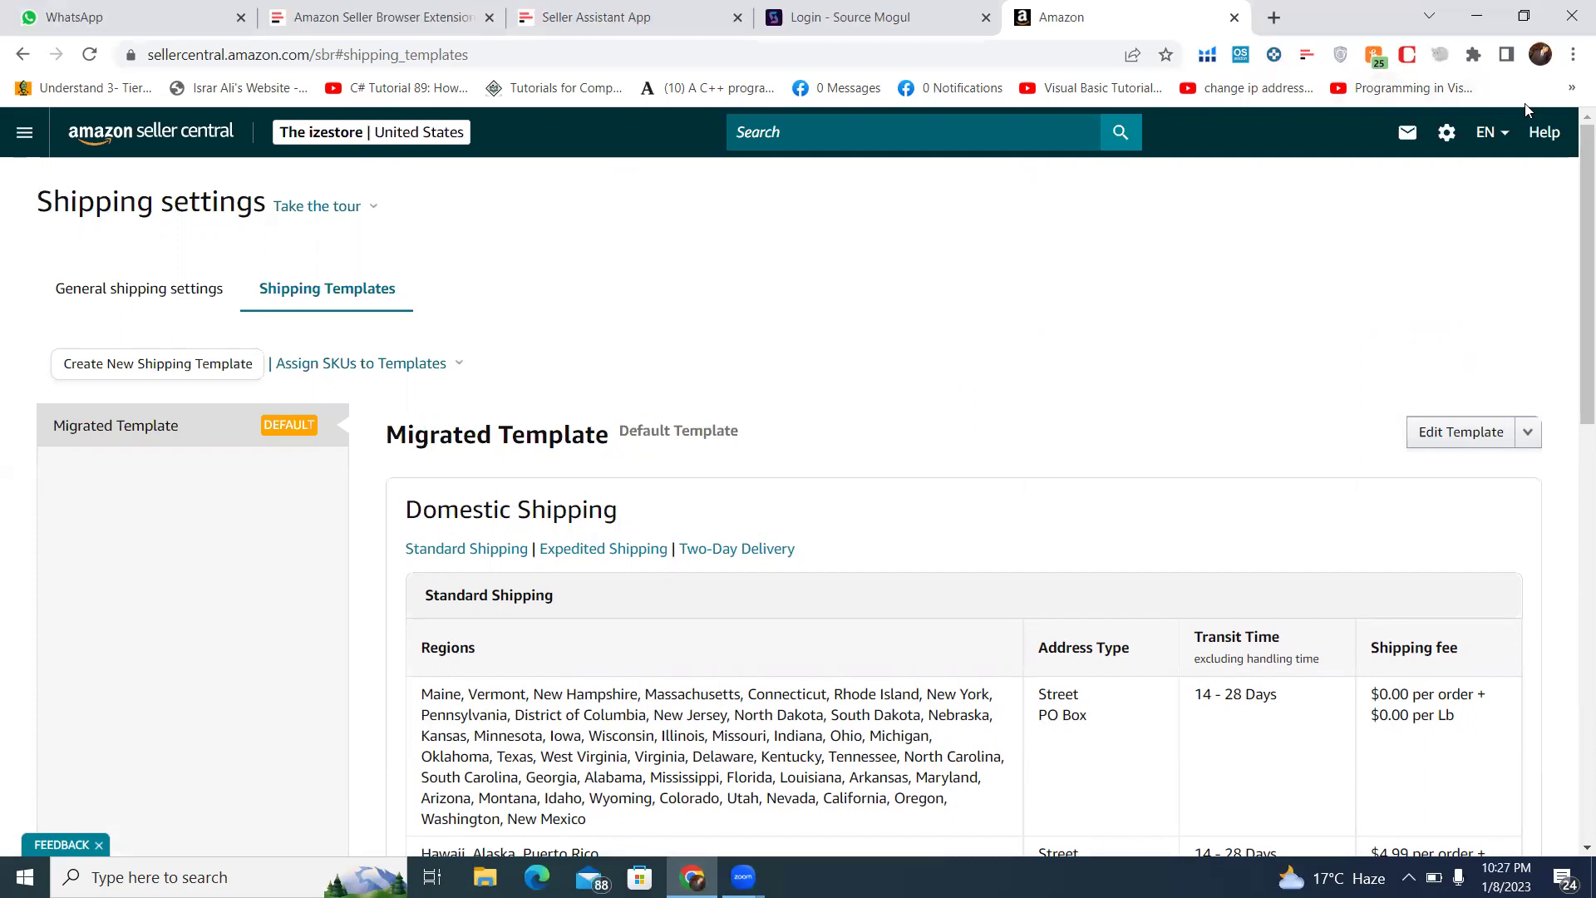
# - Go to Account Info from the settings gear and scroll down the page
pyautogui.moveTo(1446, 135)
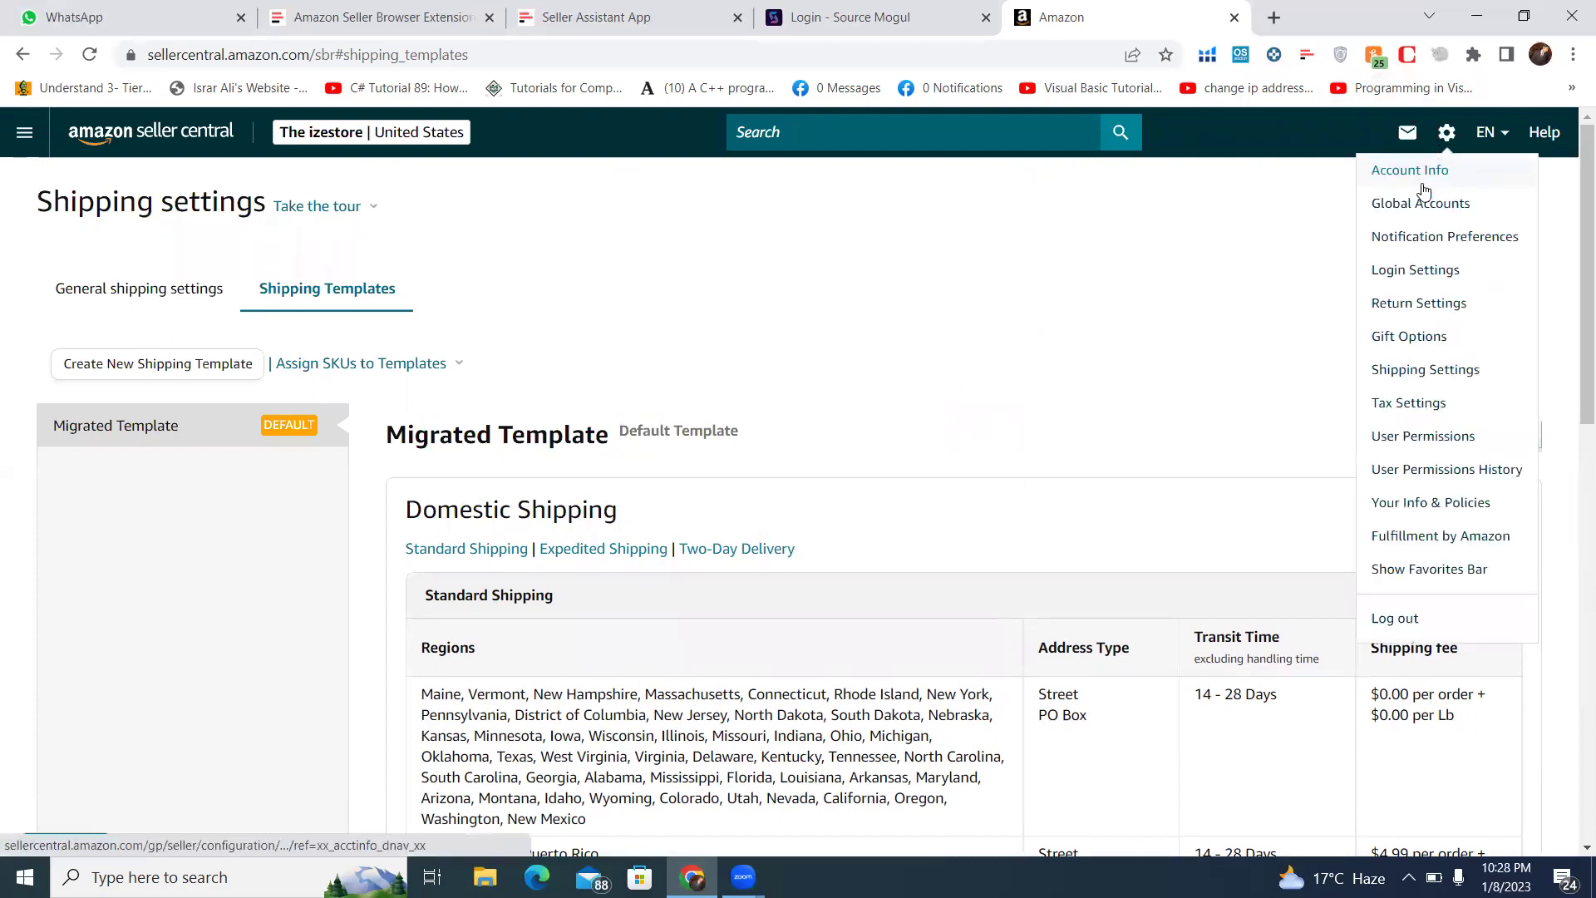
pyautogui.click(1444, 178)
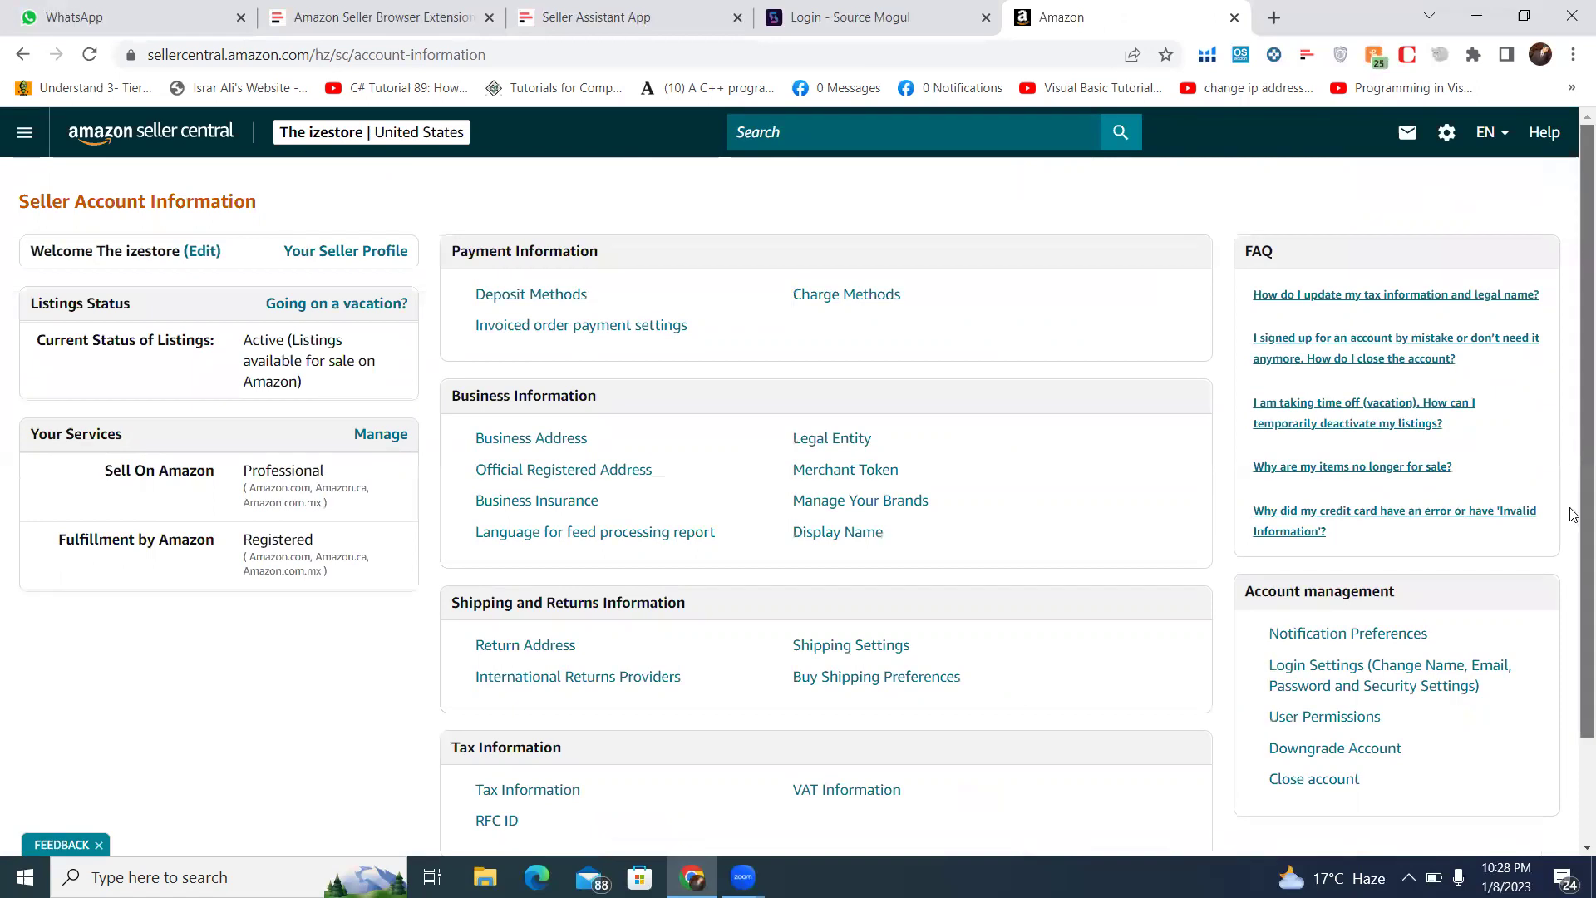
pyautogui.scroll(-2, 1573, 516)
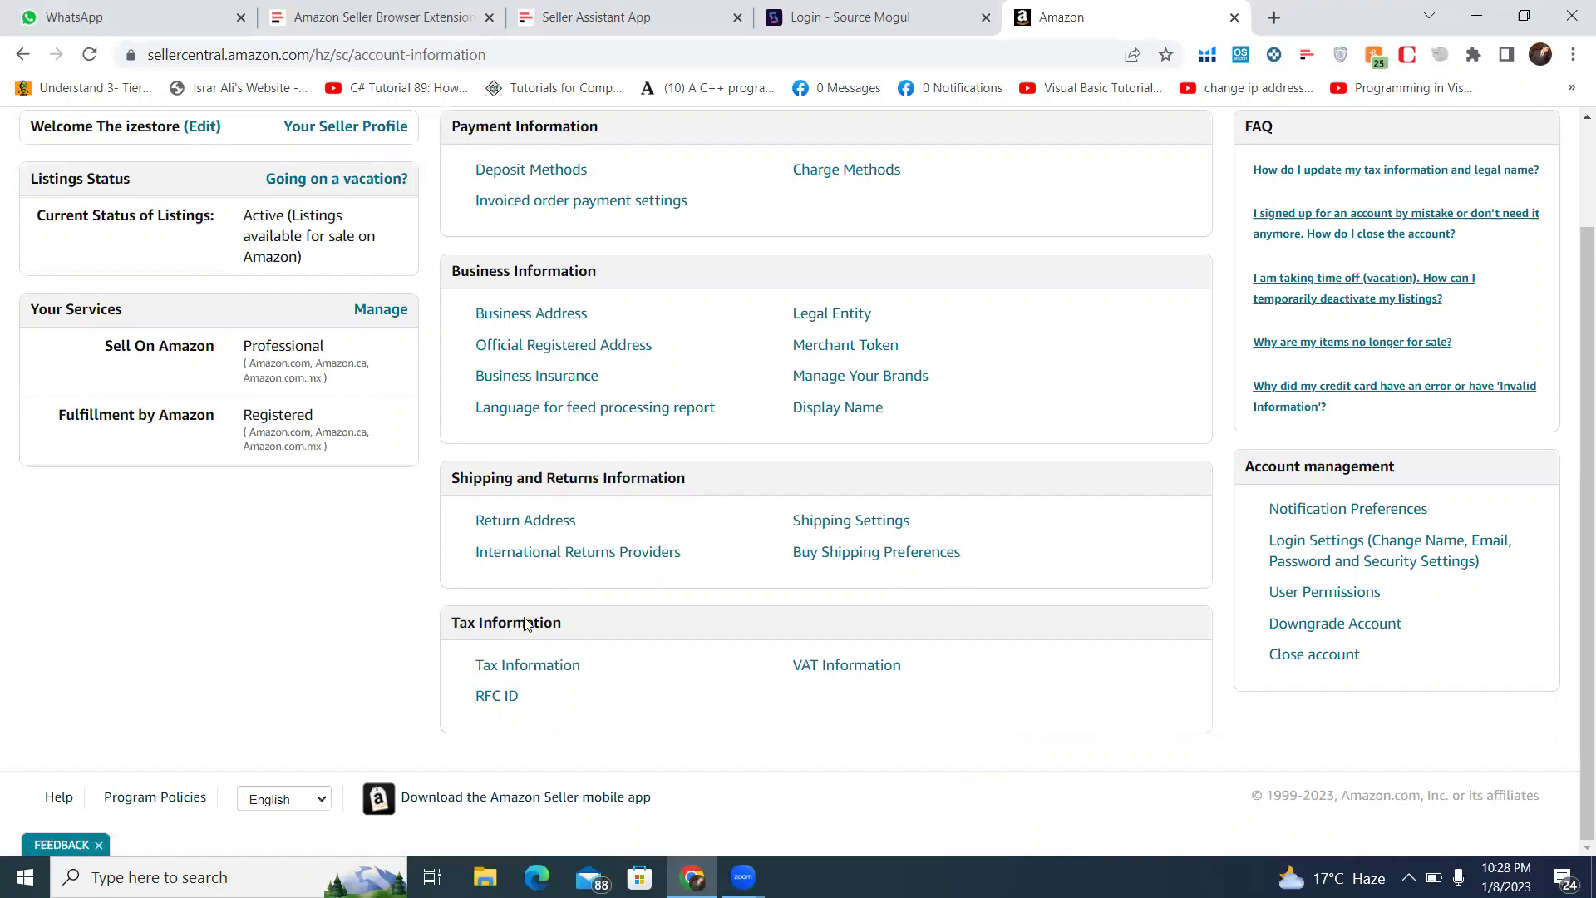
# - Check and dismiss the Tax Information link options, then return to the page top
pyautogui.rightClick(549, 670)
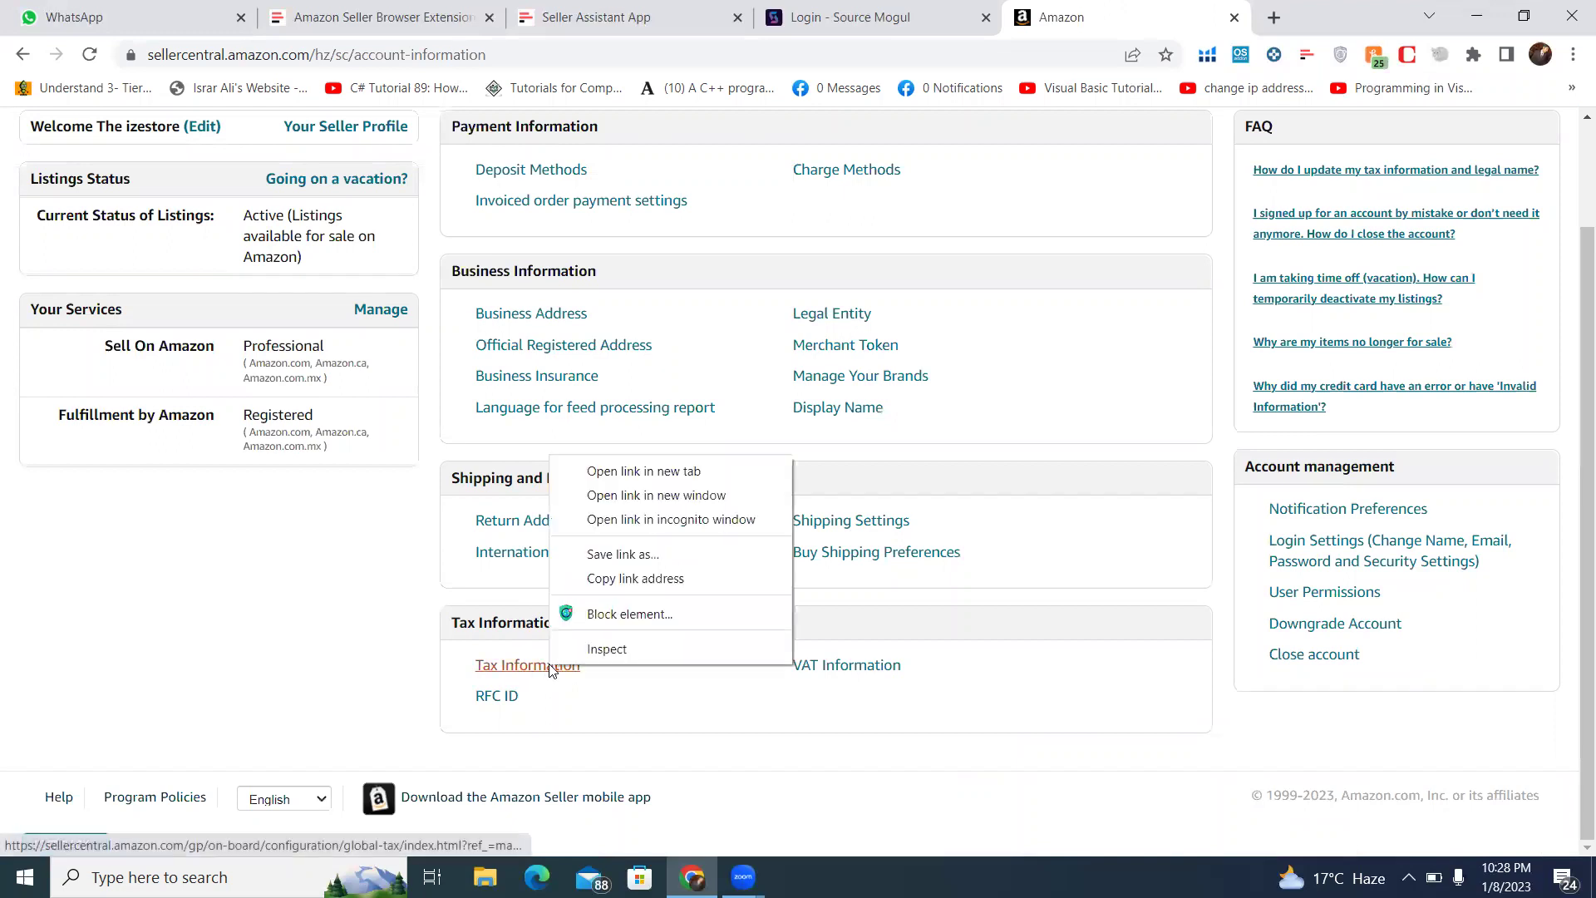
pyautogui.click(381, 623)
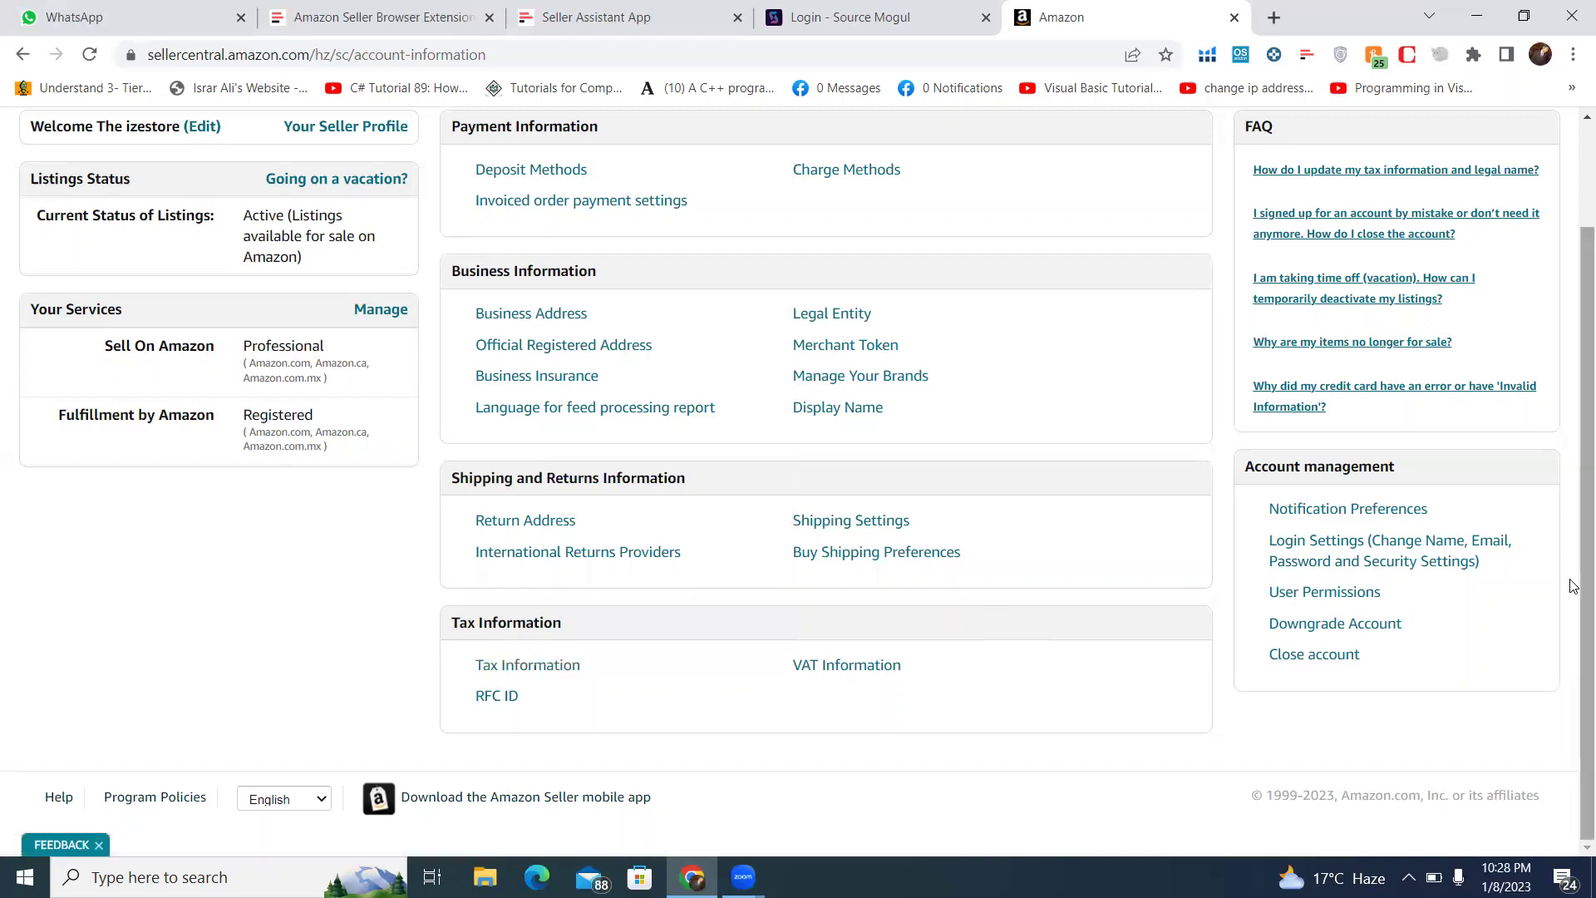
pyautogui.scroll(2, 1572, 590)
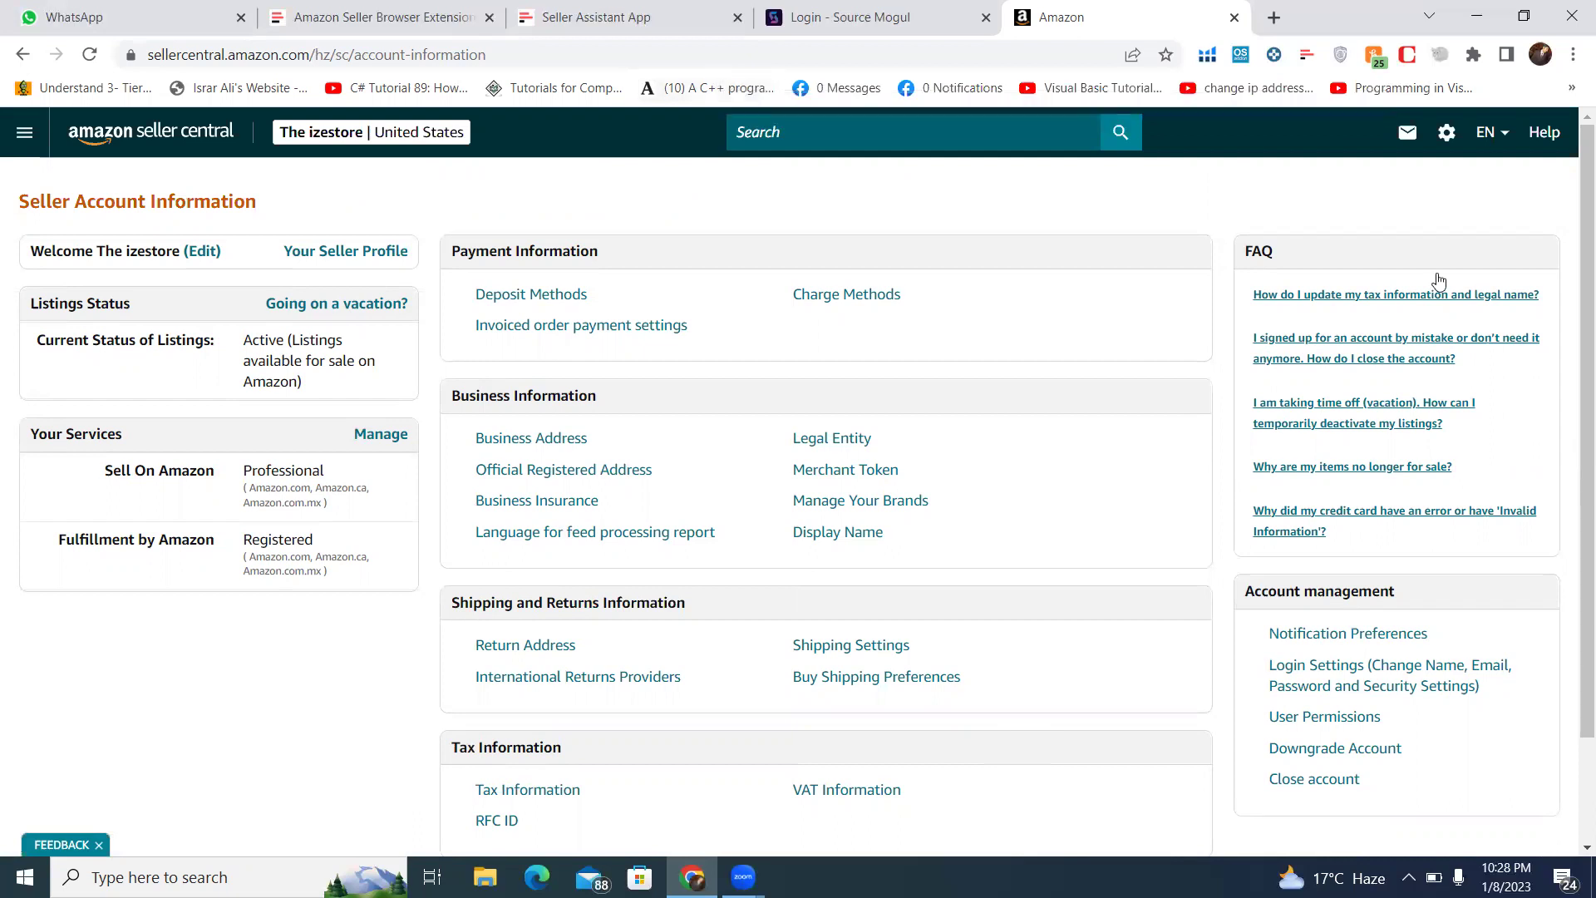
pyautogui.moveTo(1442, 145)
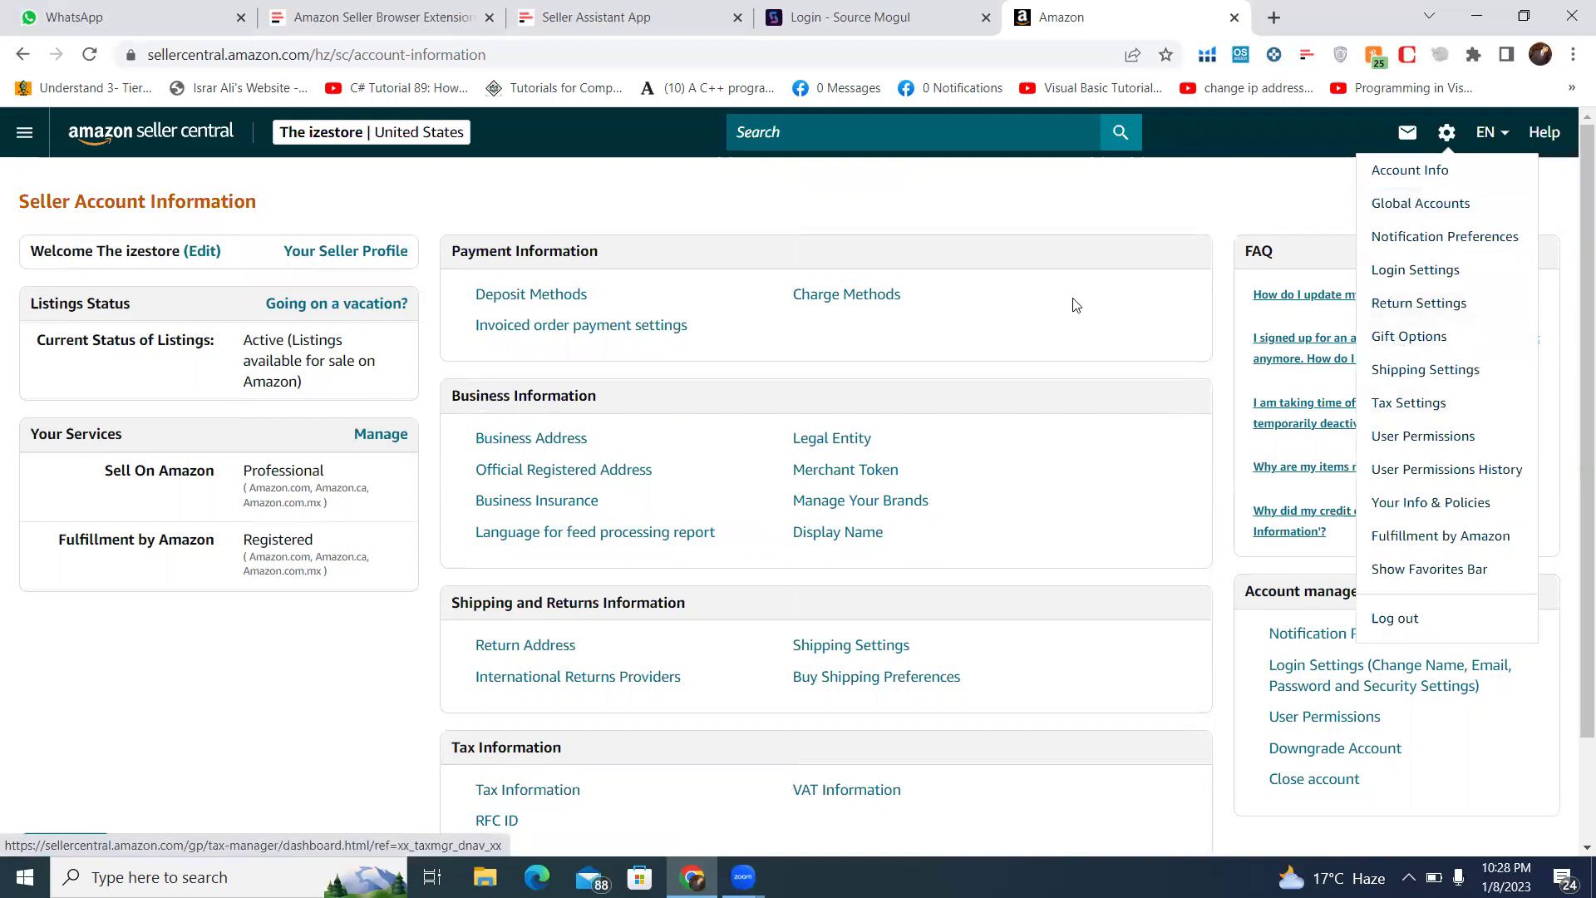
pyautogui.click(35, 145)
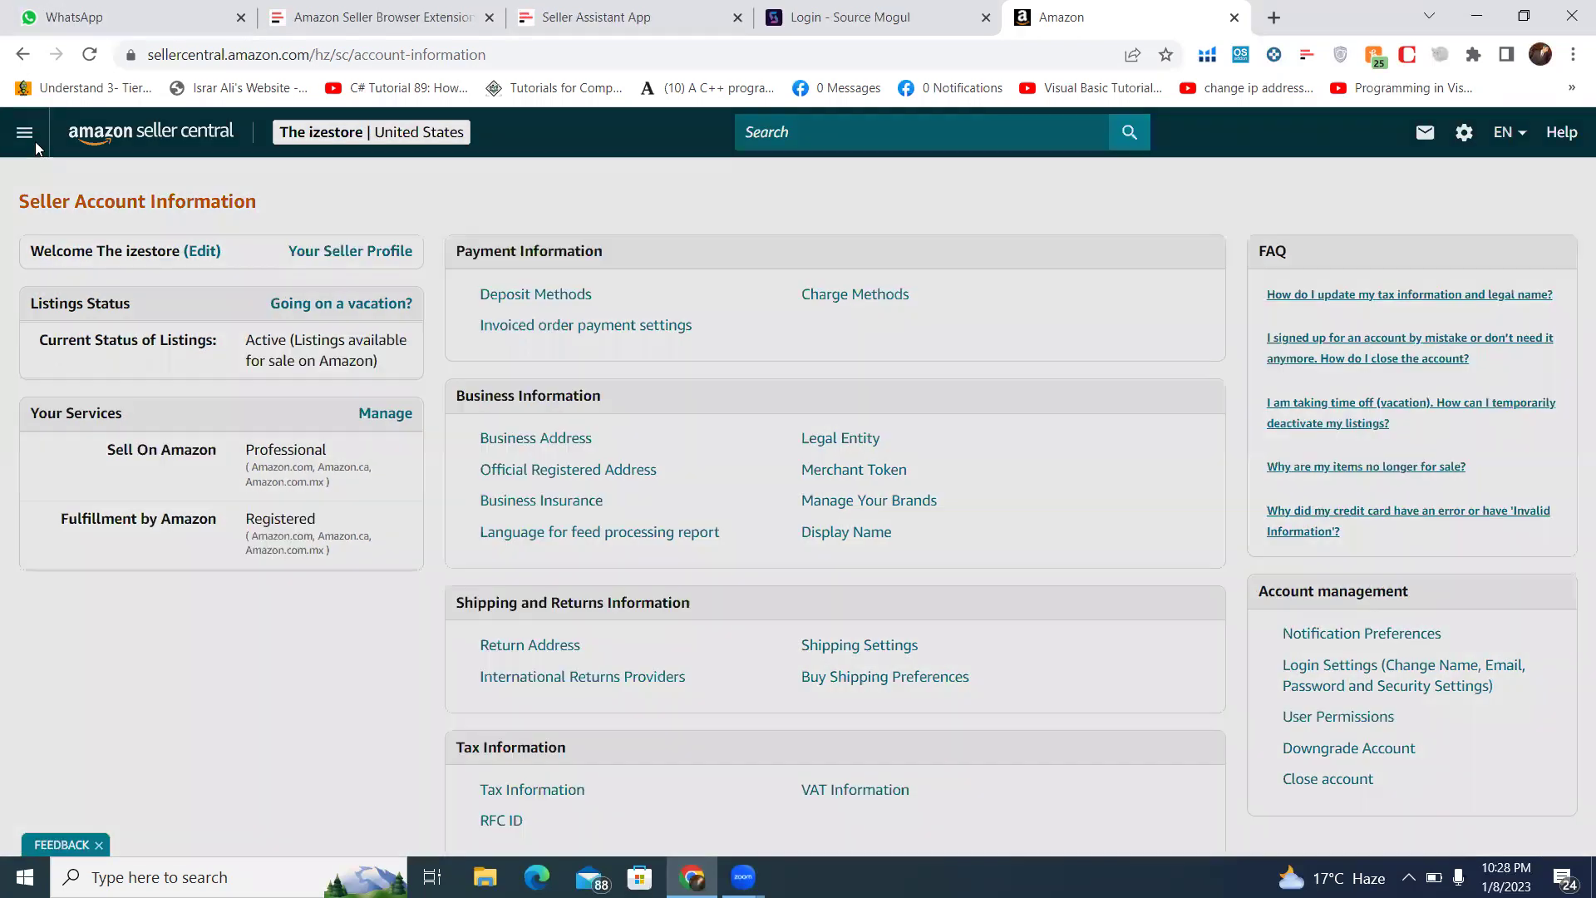
# - Preview the Catalog, Inventory, Growth, Performance, Orders and Advertising submenus in the navigation panel
pyautogui.moveTo(83, 187)
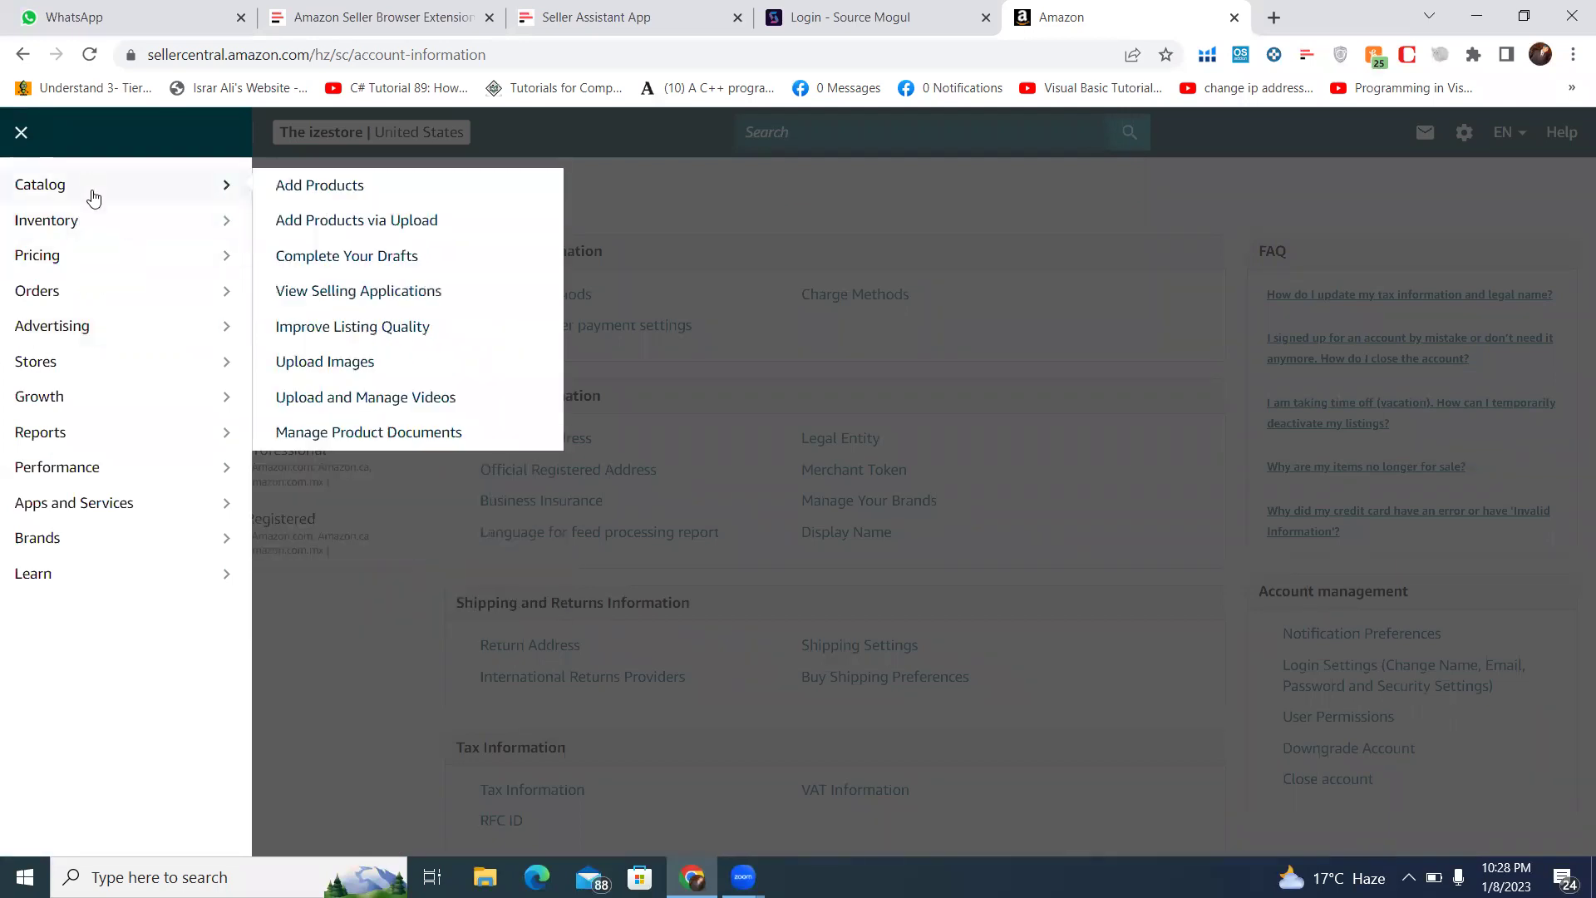
pyautogui.moveTo(100, 219)
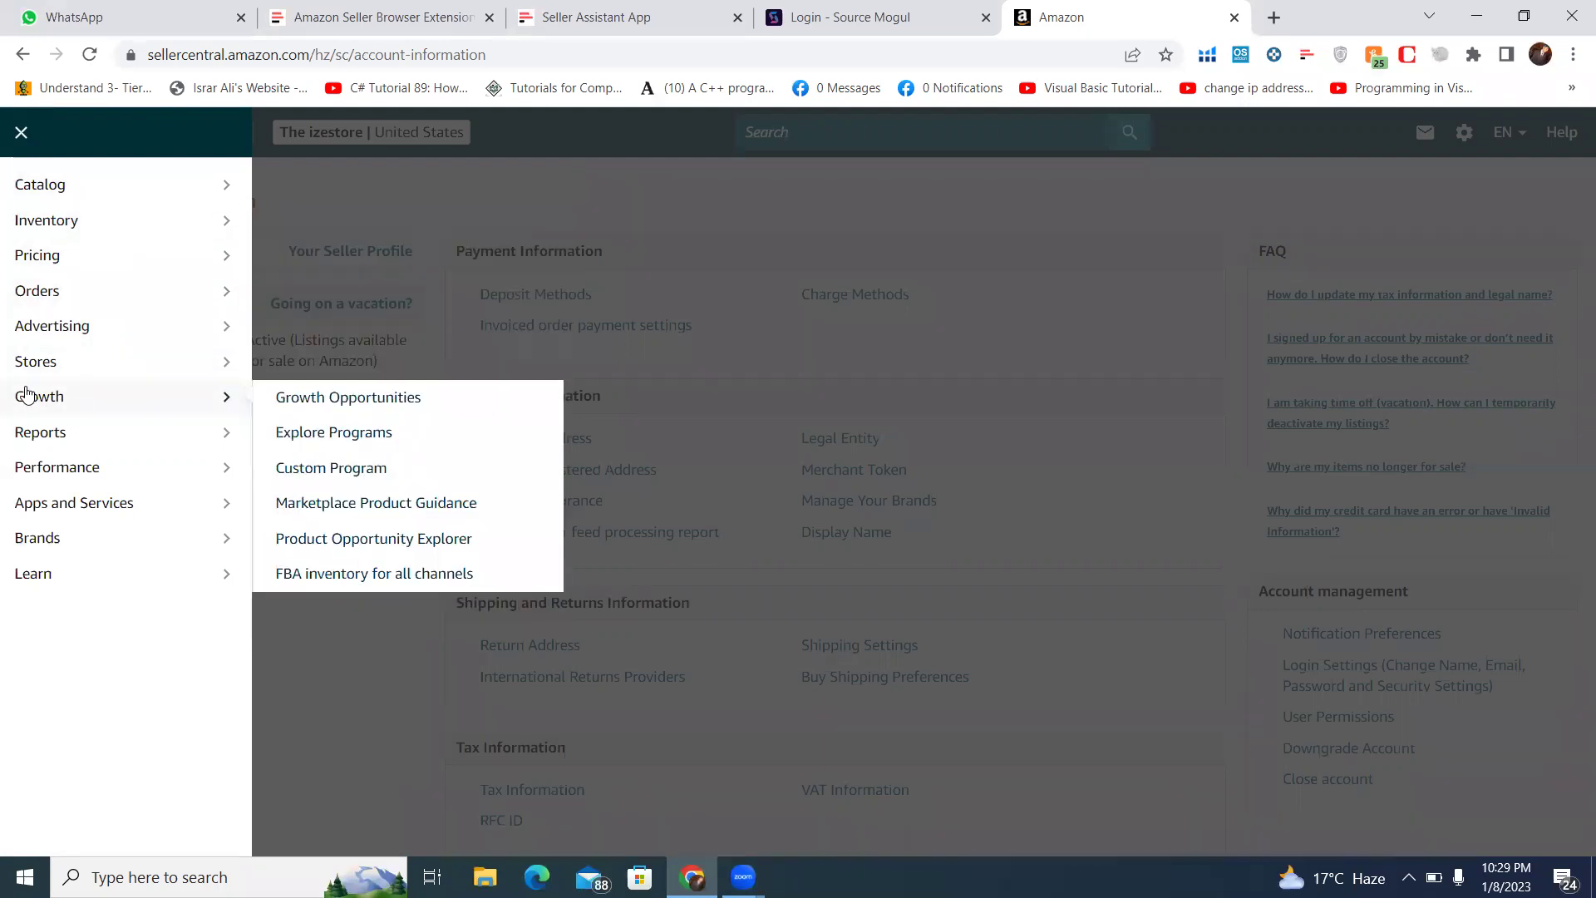
pyautogui.moveTo(8, 460)
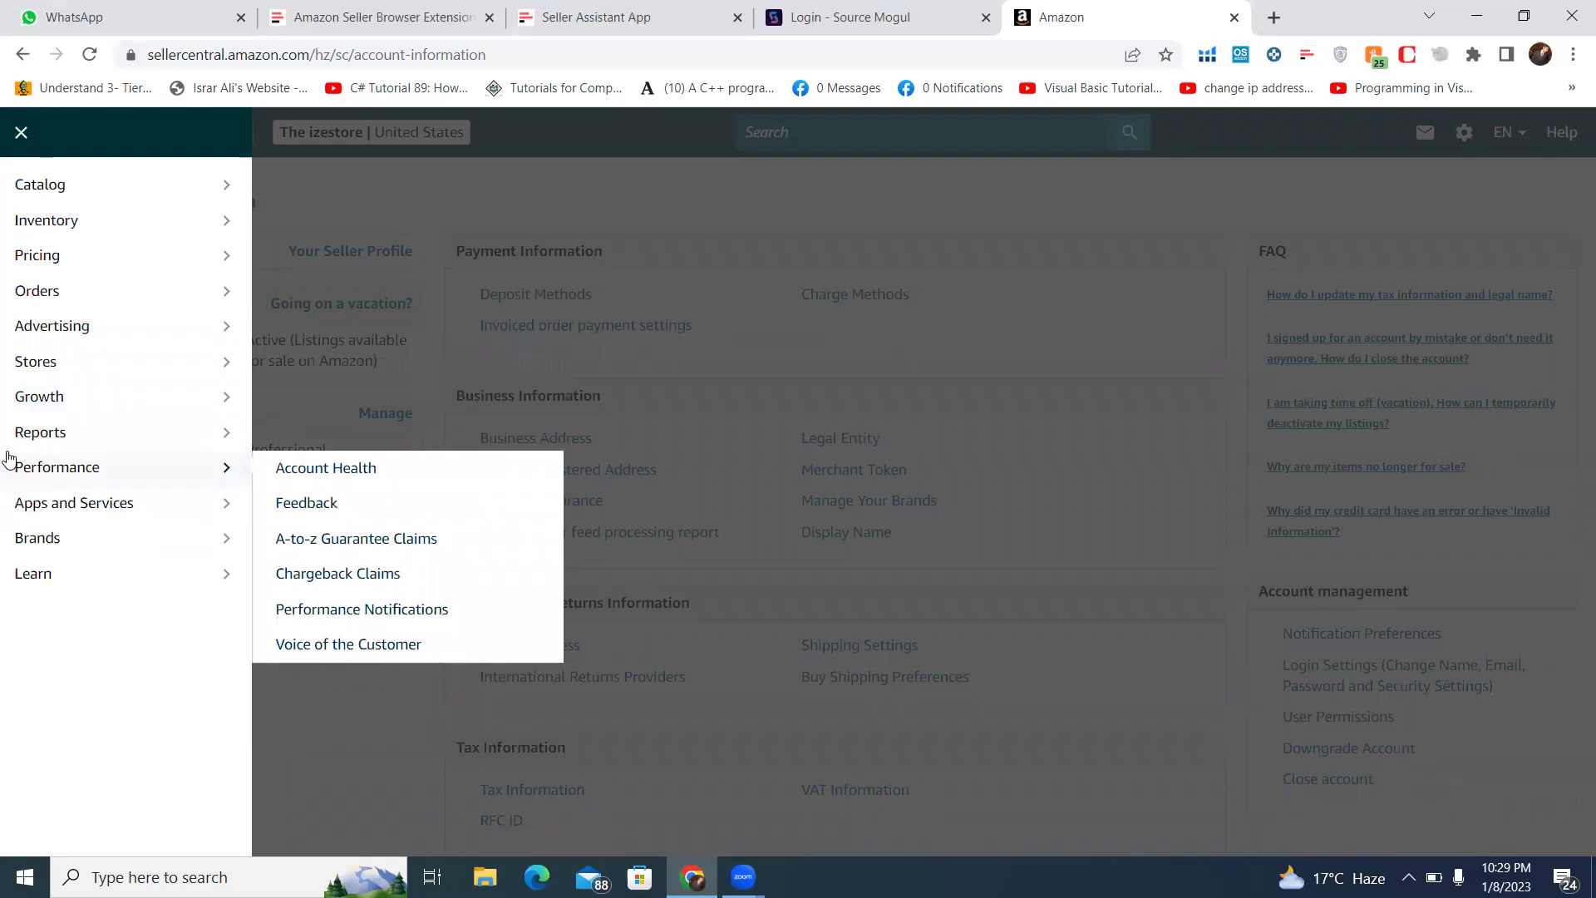
pyautogui.moveTo(65, 377)
pyautogui.moveTo(77, 335)
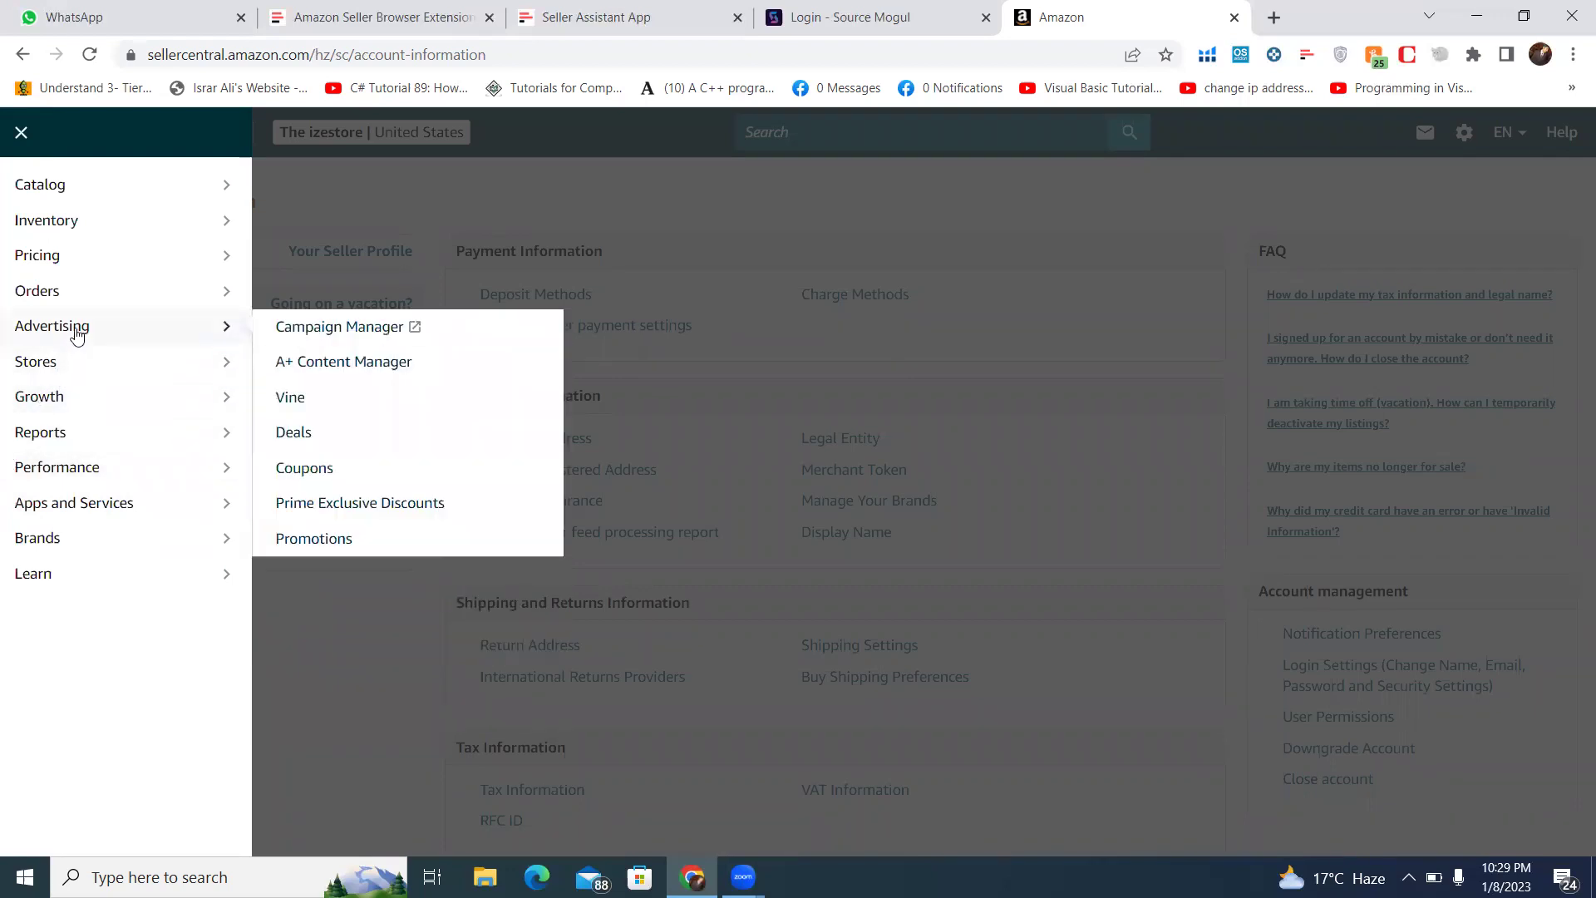
pyautogui.moveTo(166, 300)
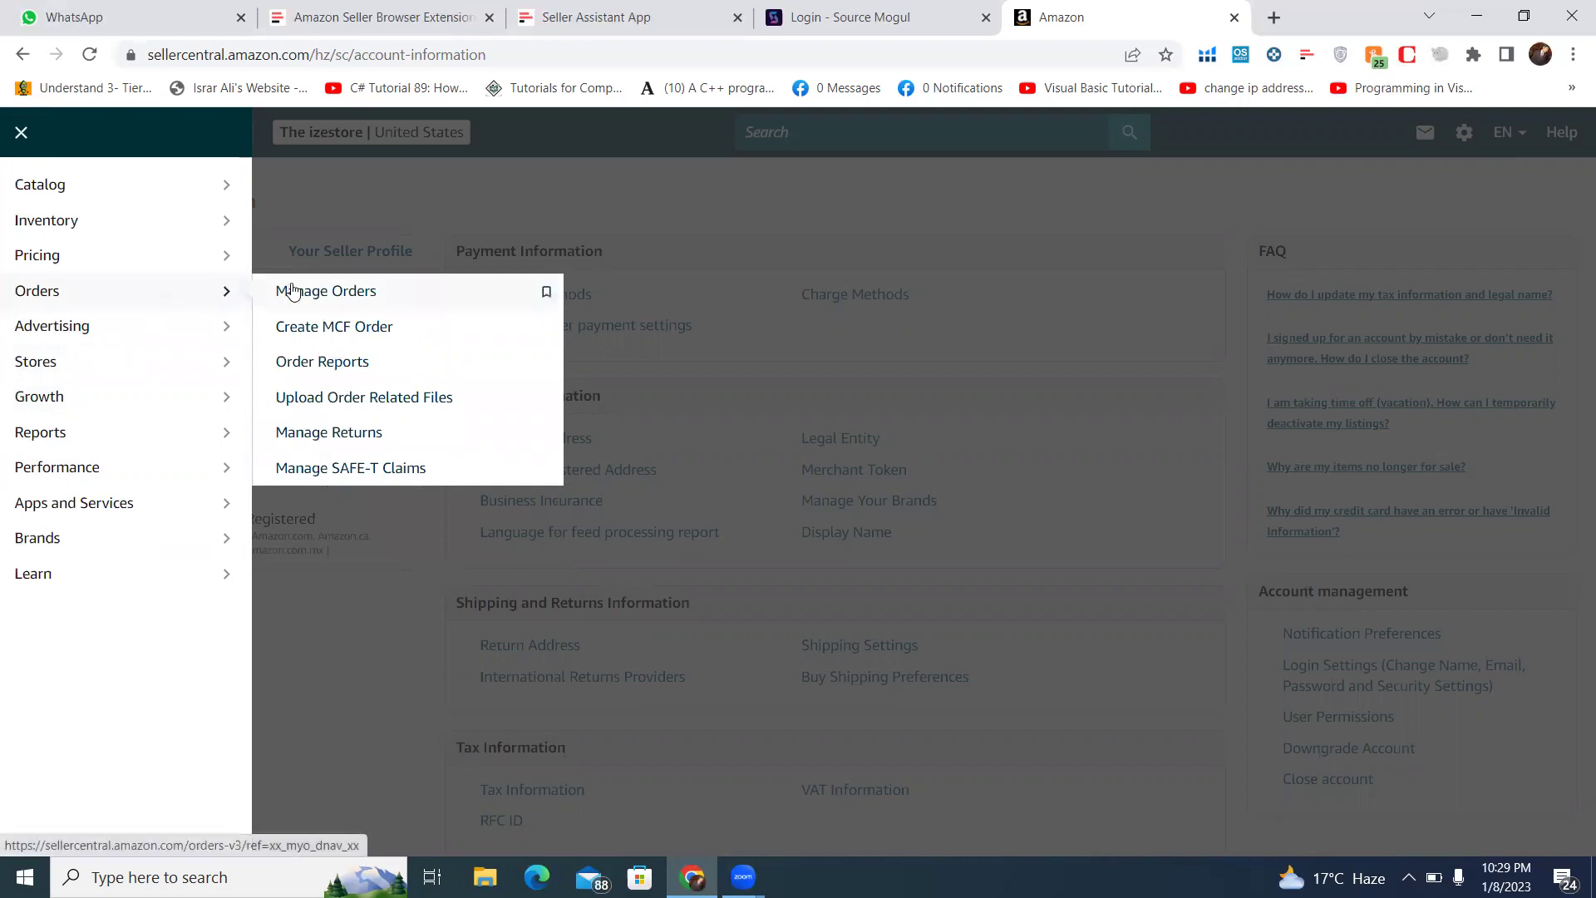
pyautogui.moveTo(210, 393)
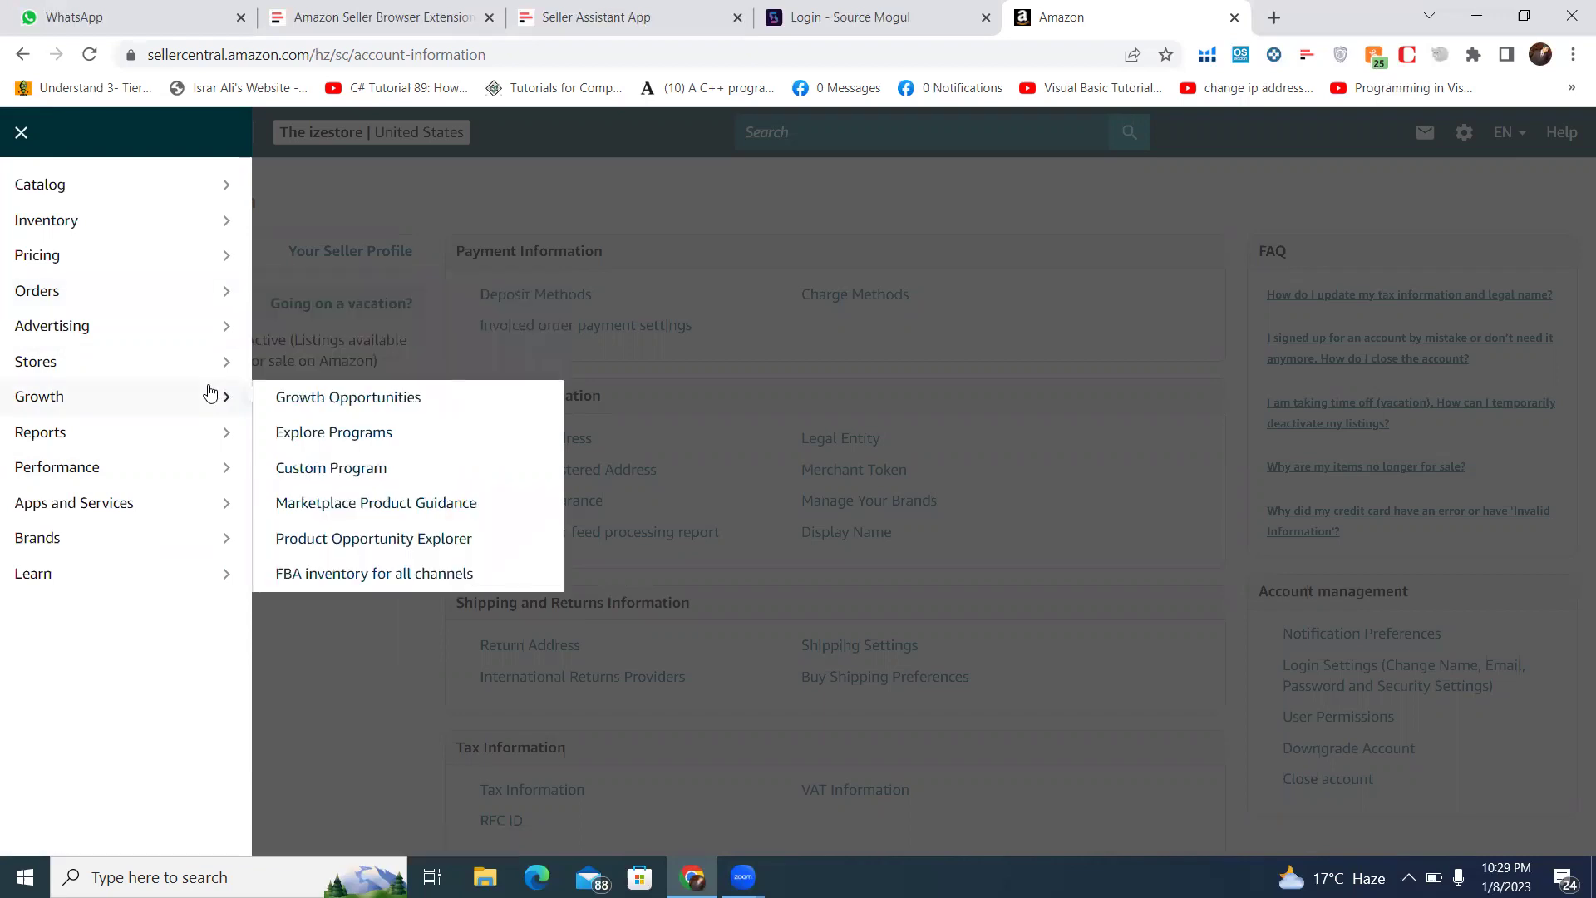
pyautogui.moveTo(107, 196)
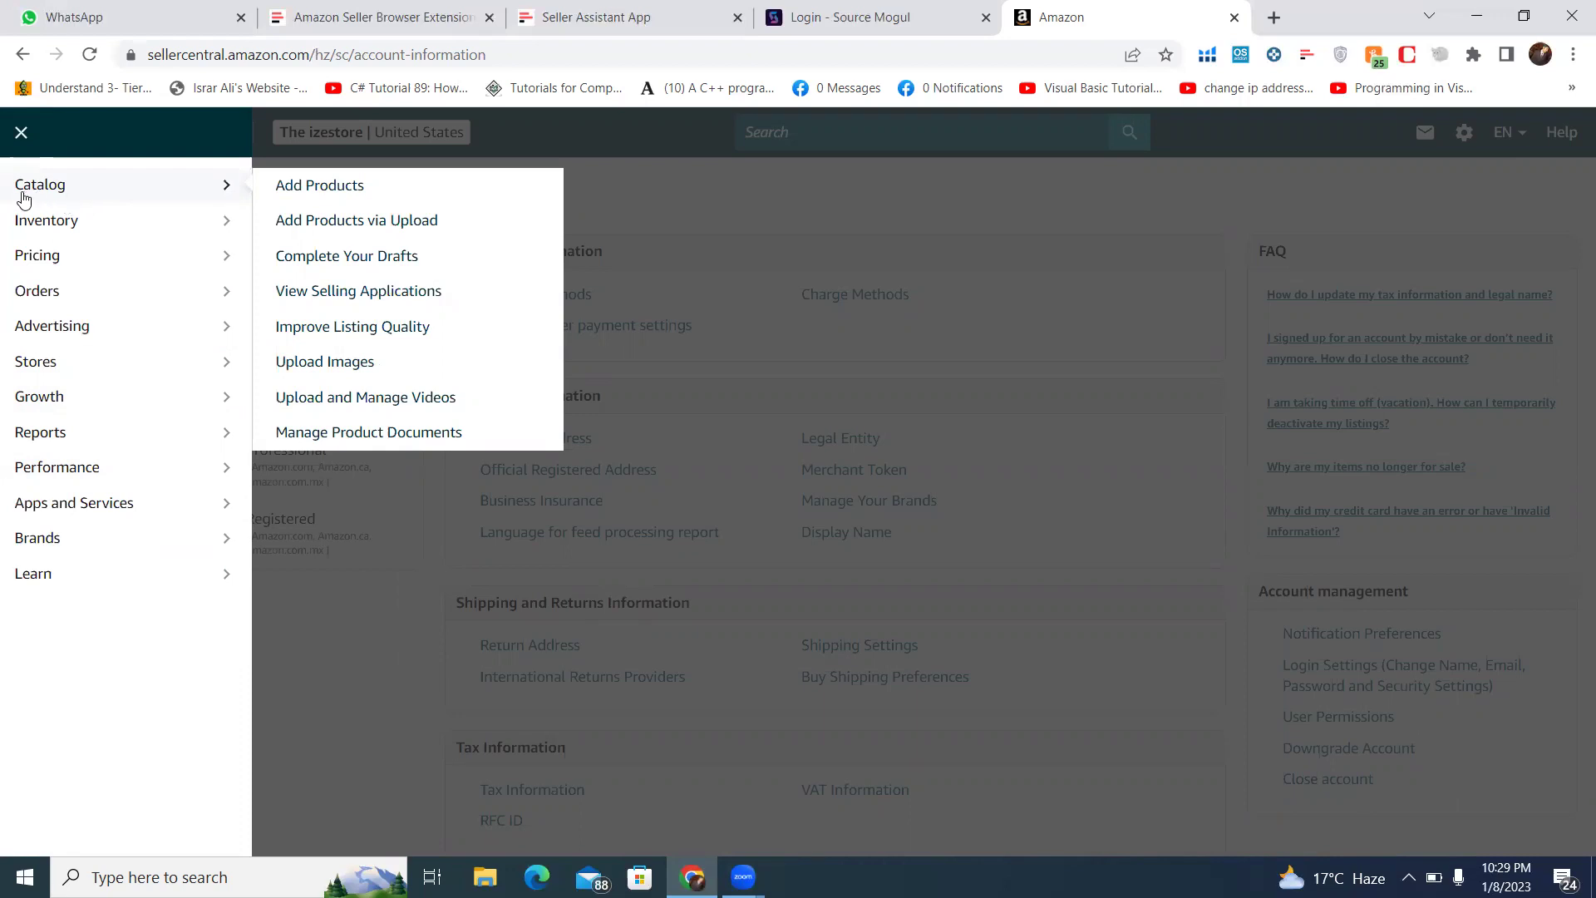
pyautogui.moveTo(6, 228)
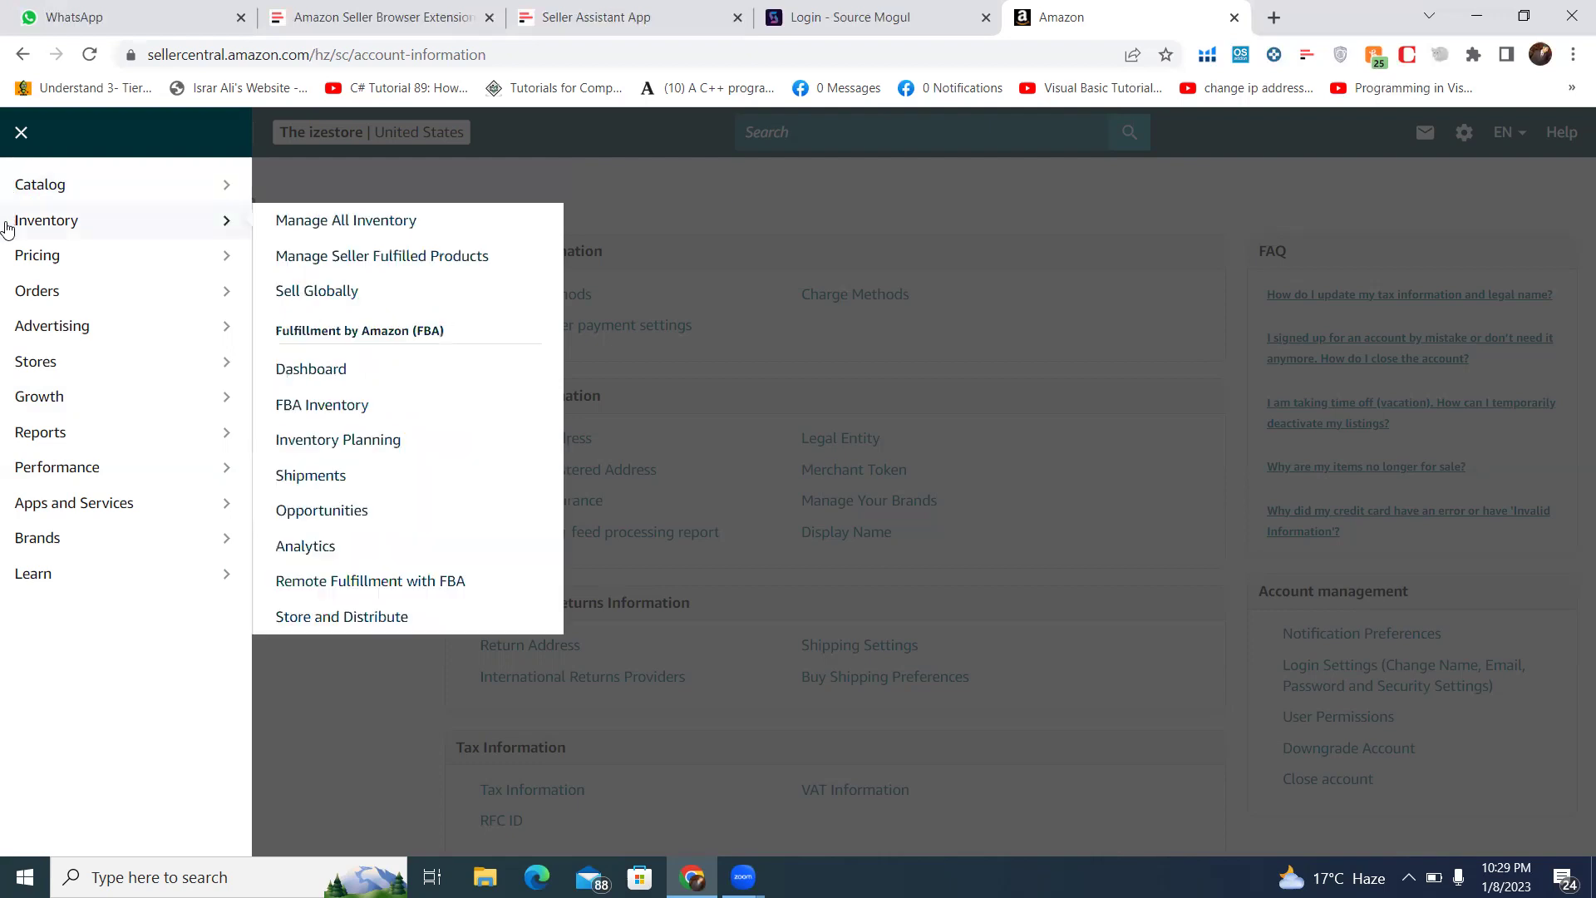
pyautogui.moveTo(22, 264)
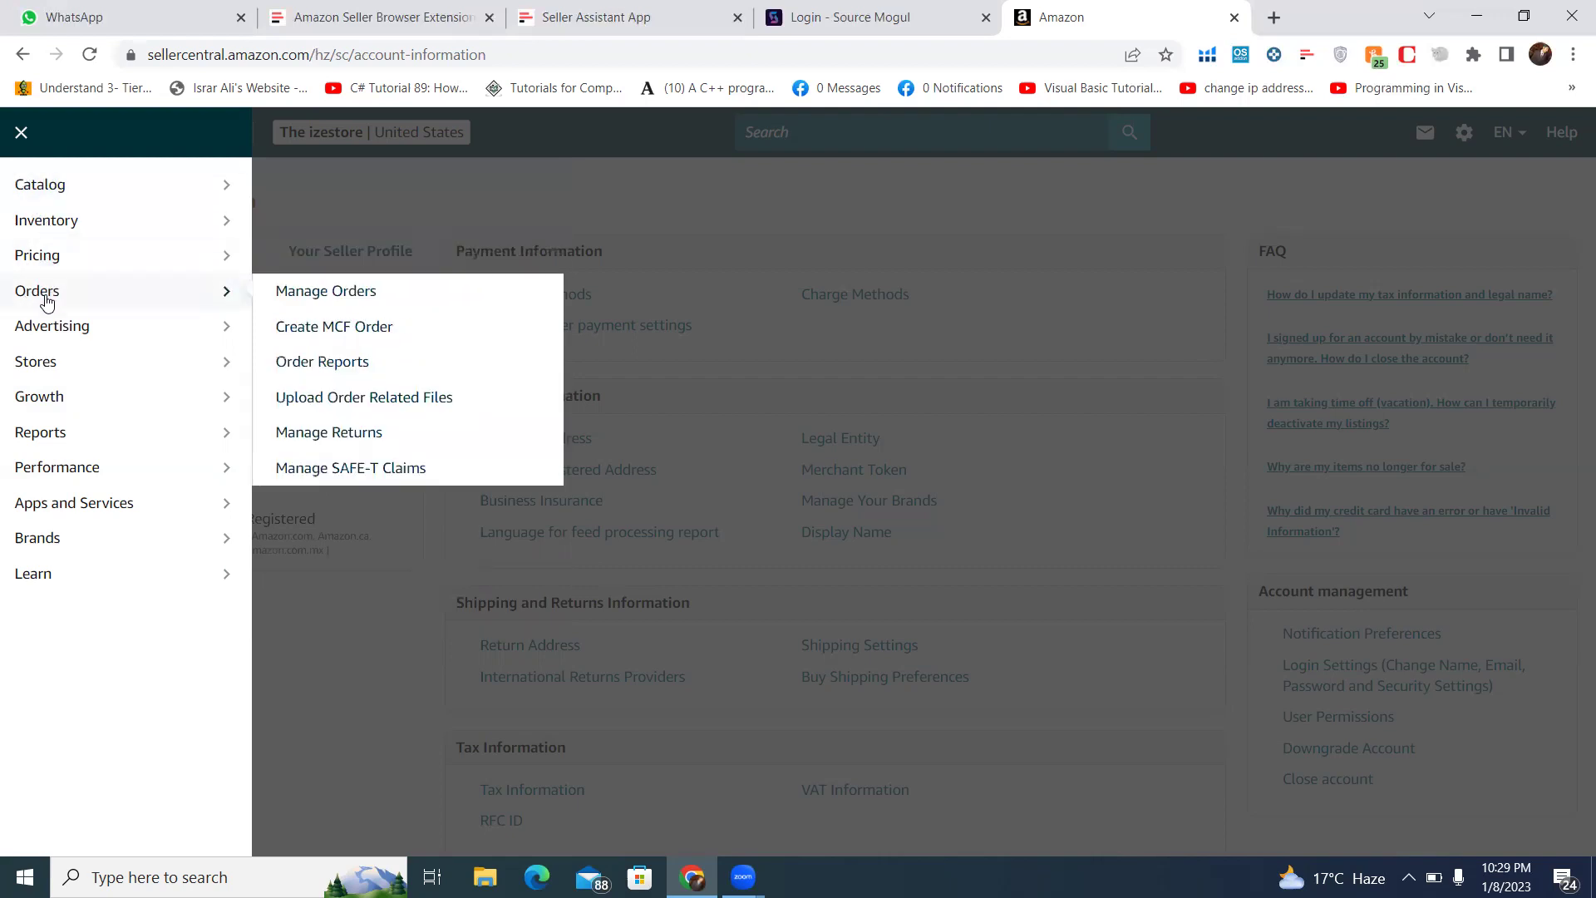
pyautogui.moveTo(54, 342)
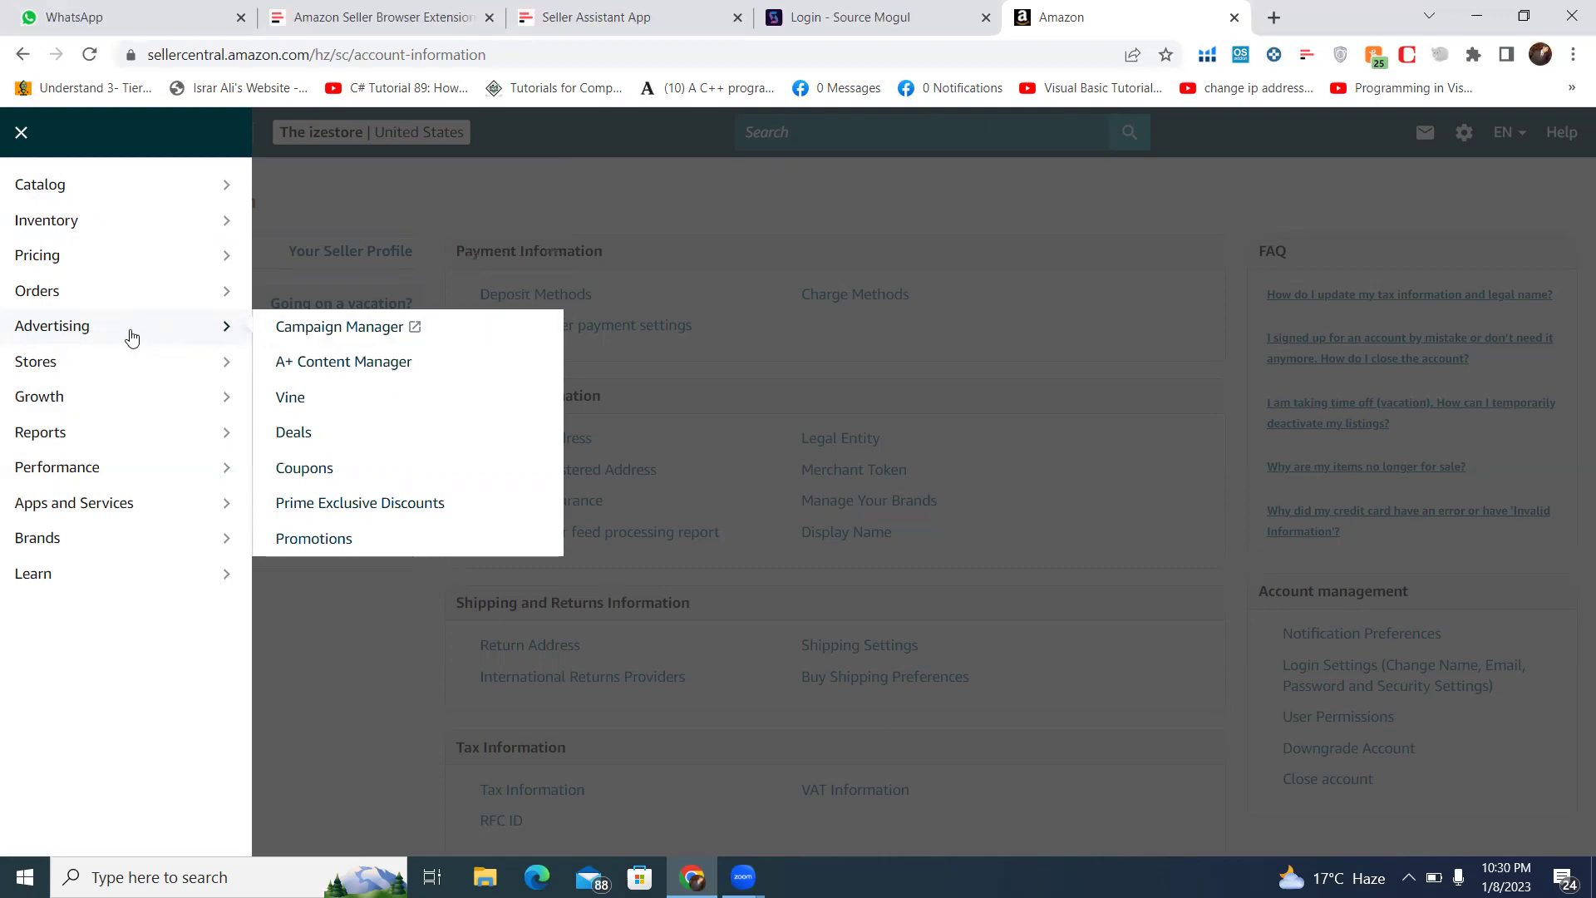
pyautogui.moveTo(126, 366)
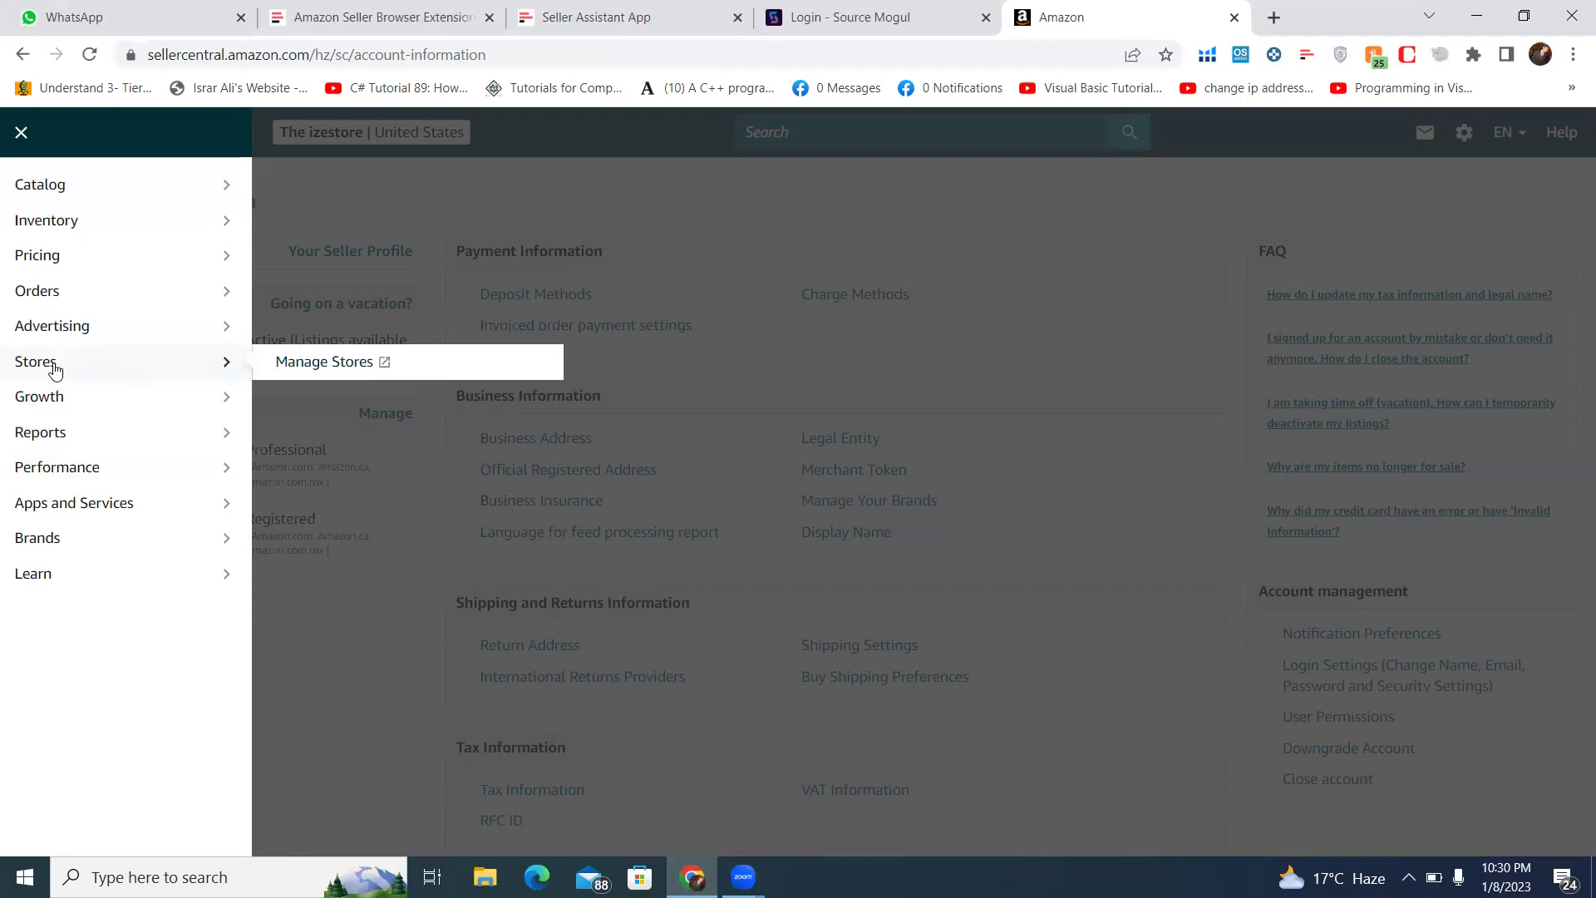
pyautogui.moveTo(54, 414)
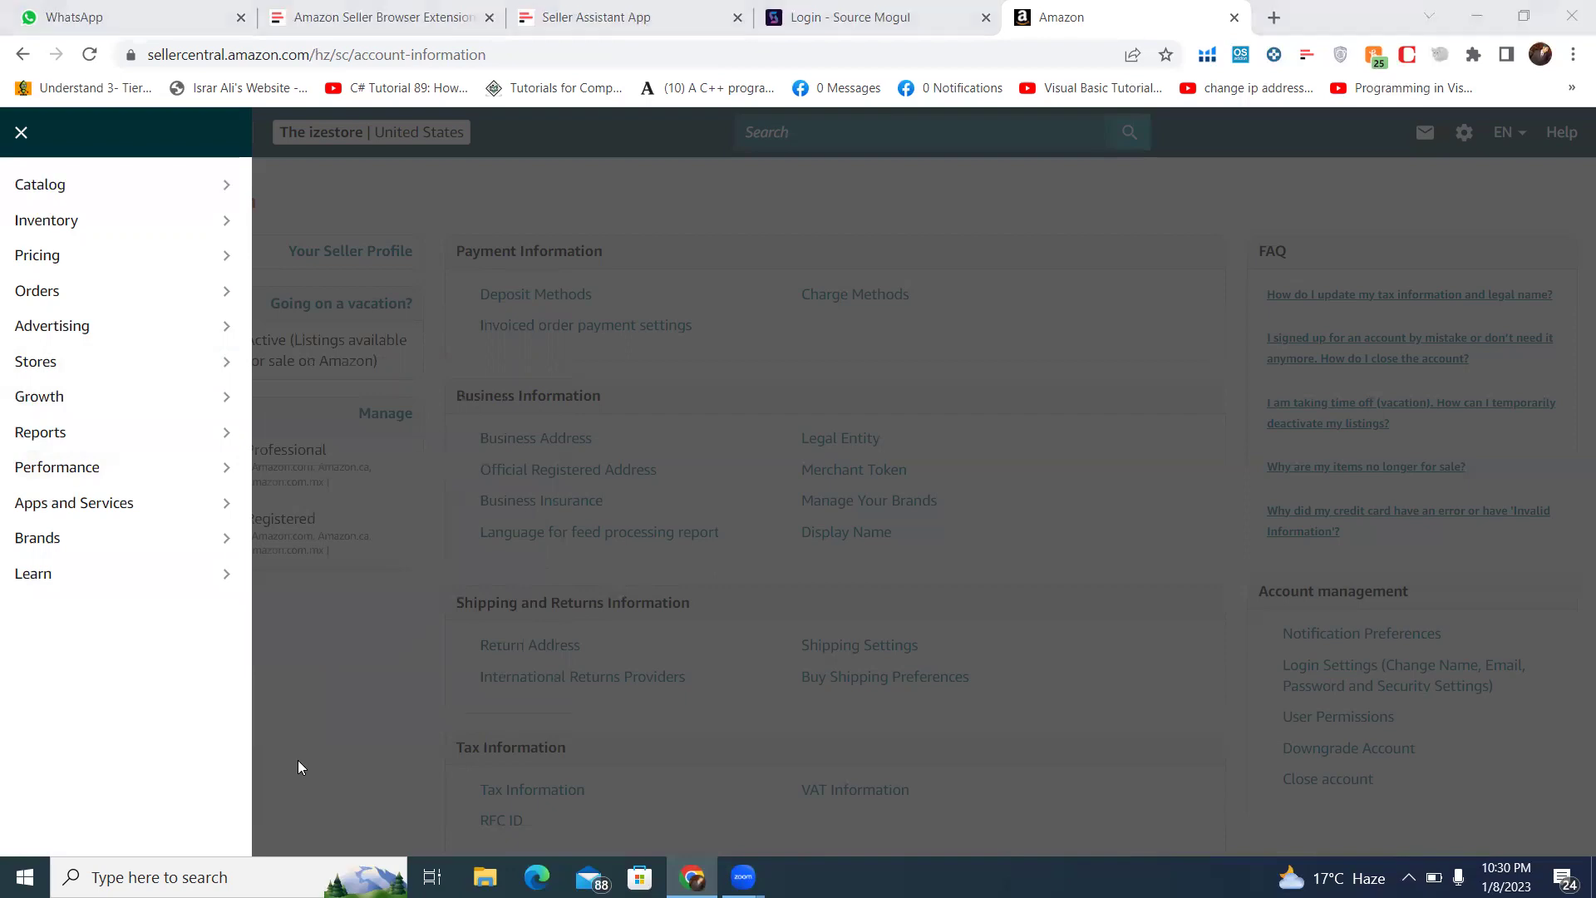
pyautogui.moveTo(84, 479)
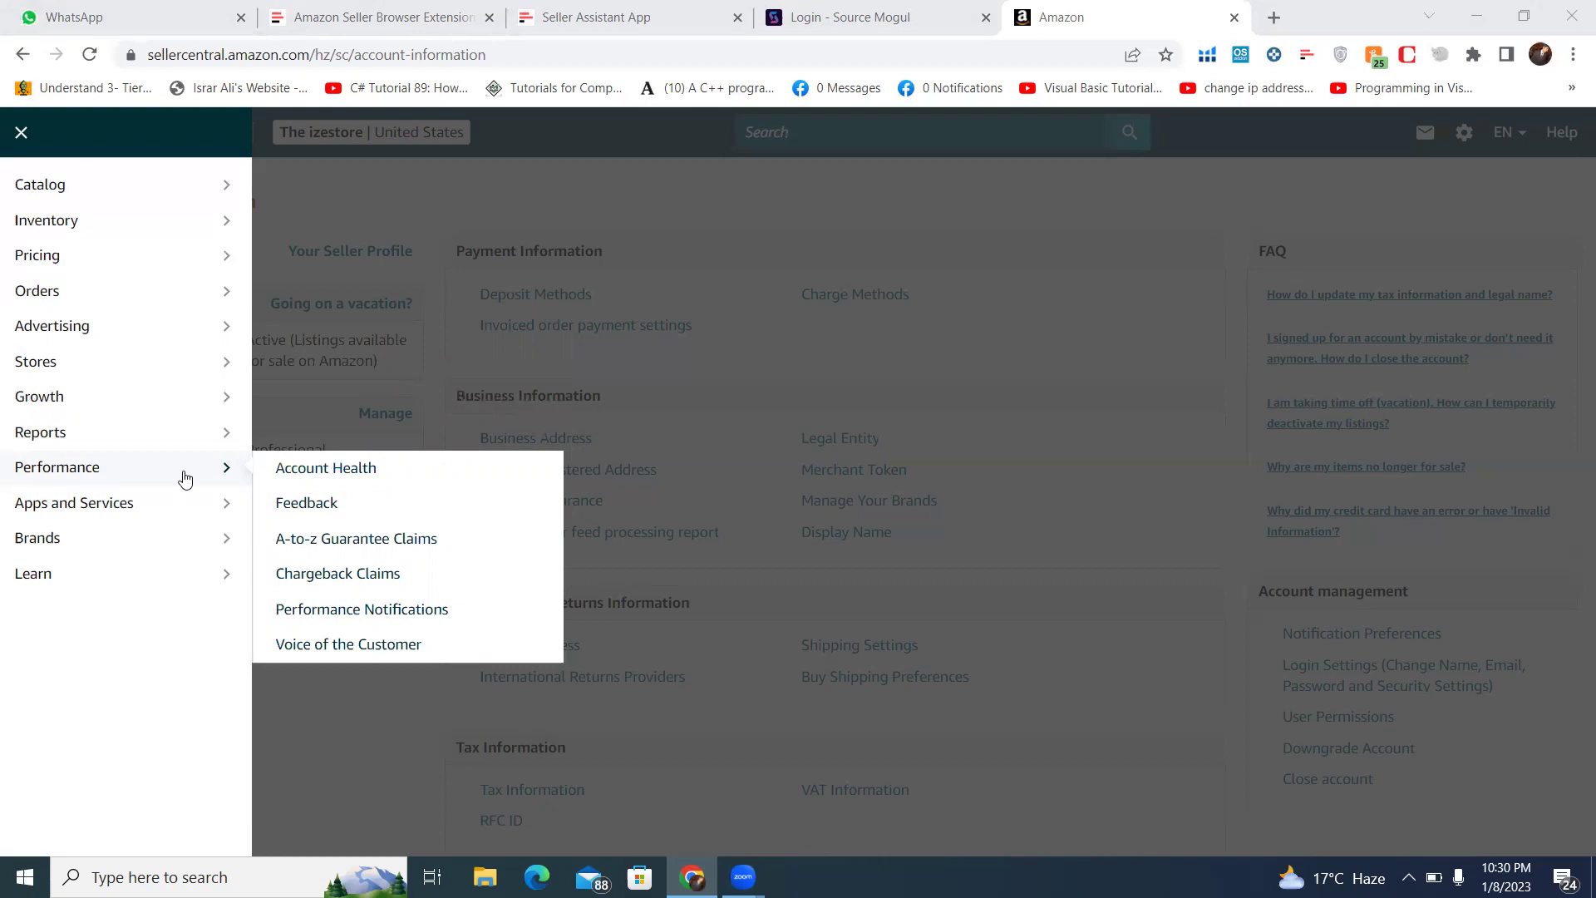
pyautogui.click(185, 478)
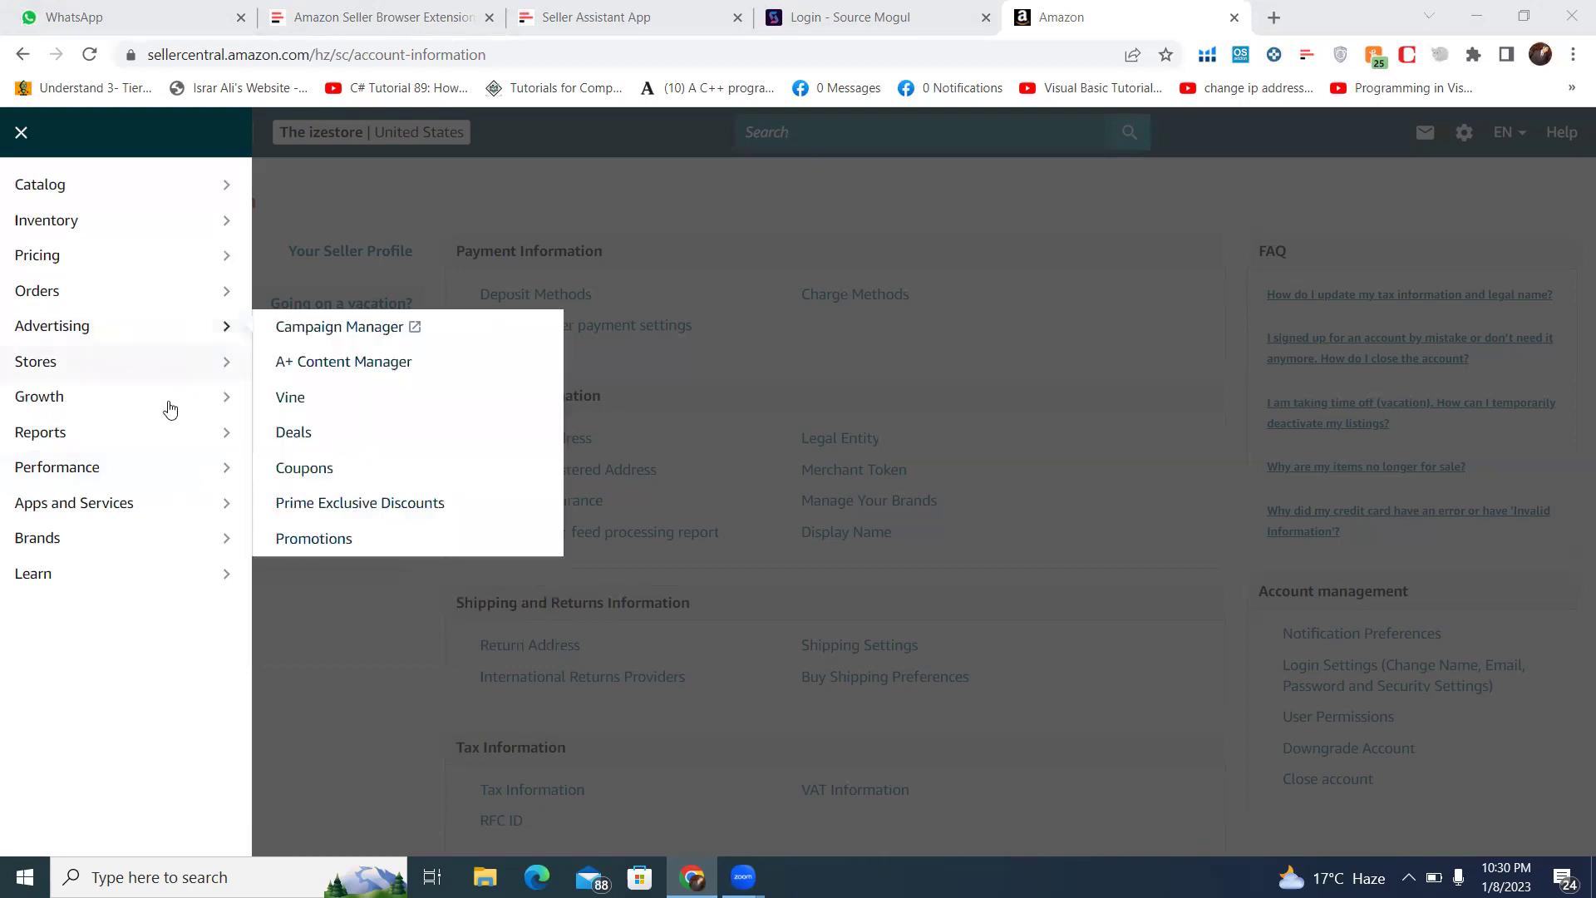
pyautogui.moveTo(153, 452)
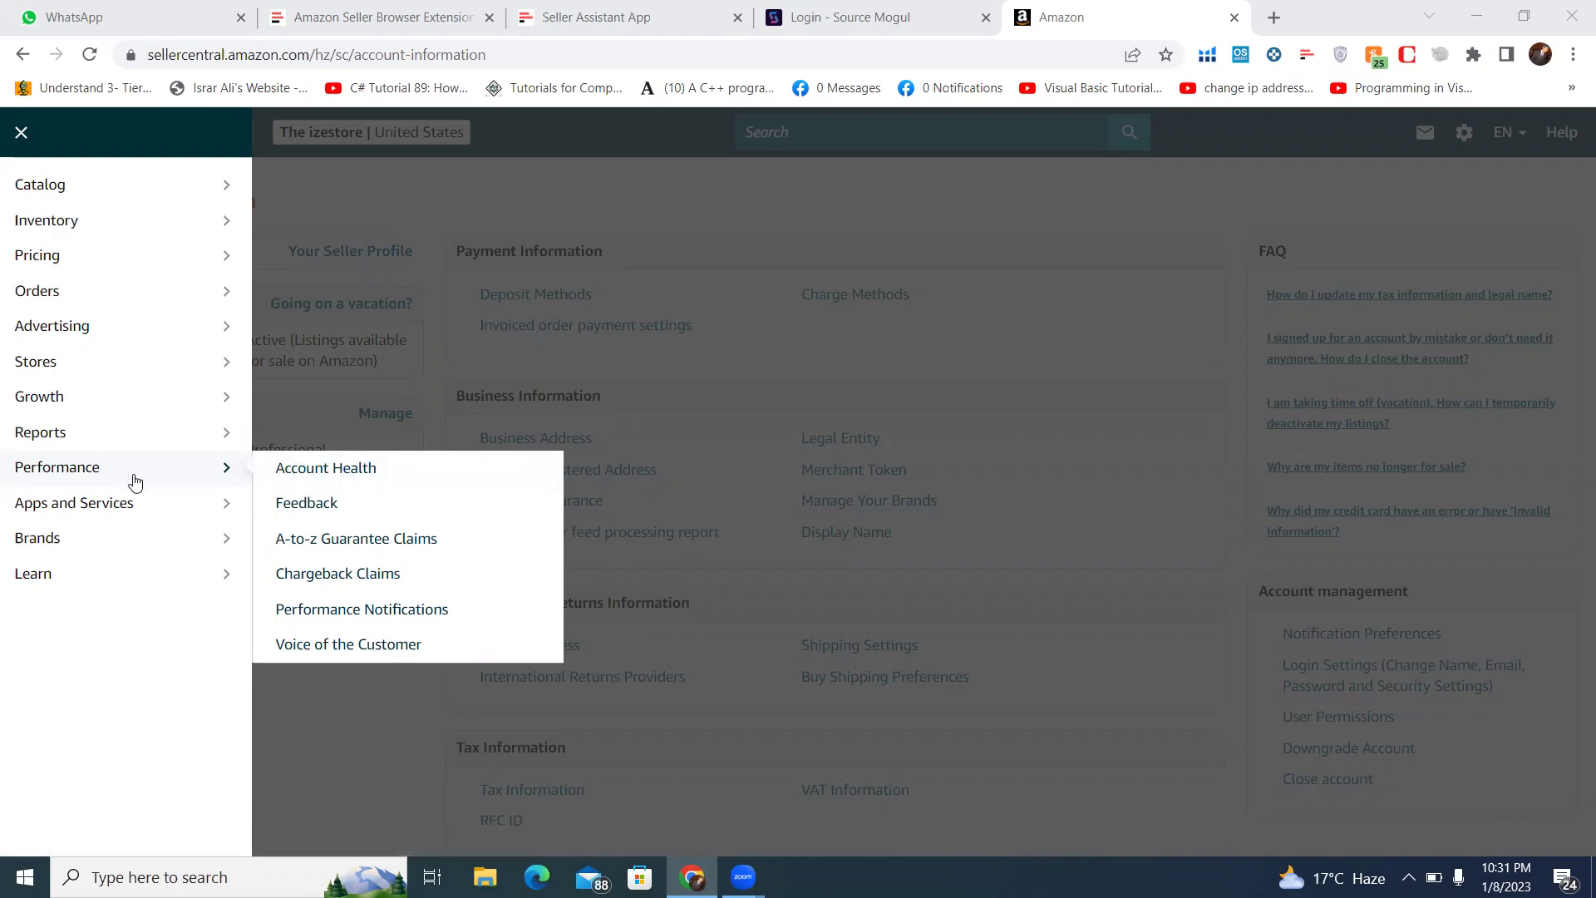
# - Reveal the Catalog submenu, from Add Products through Manage Product Documents, in the navigation panel
pyautogui.moveTo(72, 546)
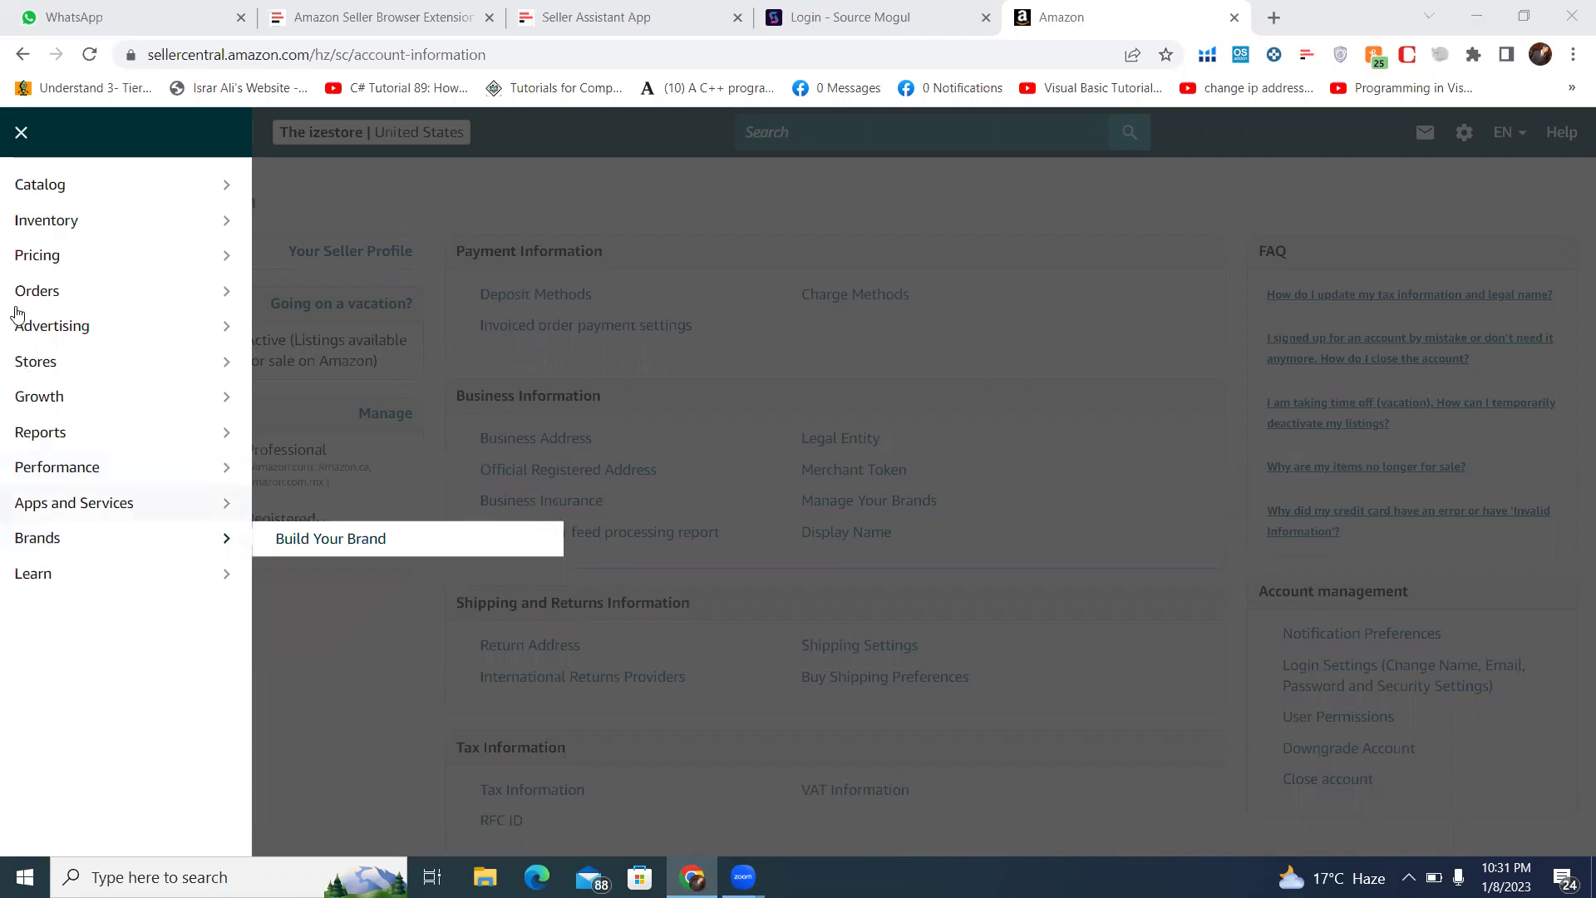
pyautogui.moveTo(62, 190)
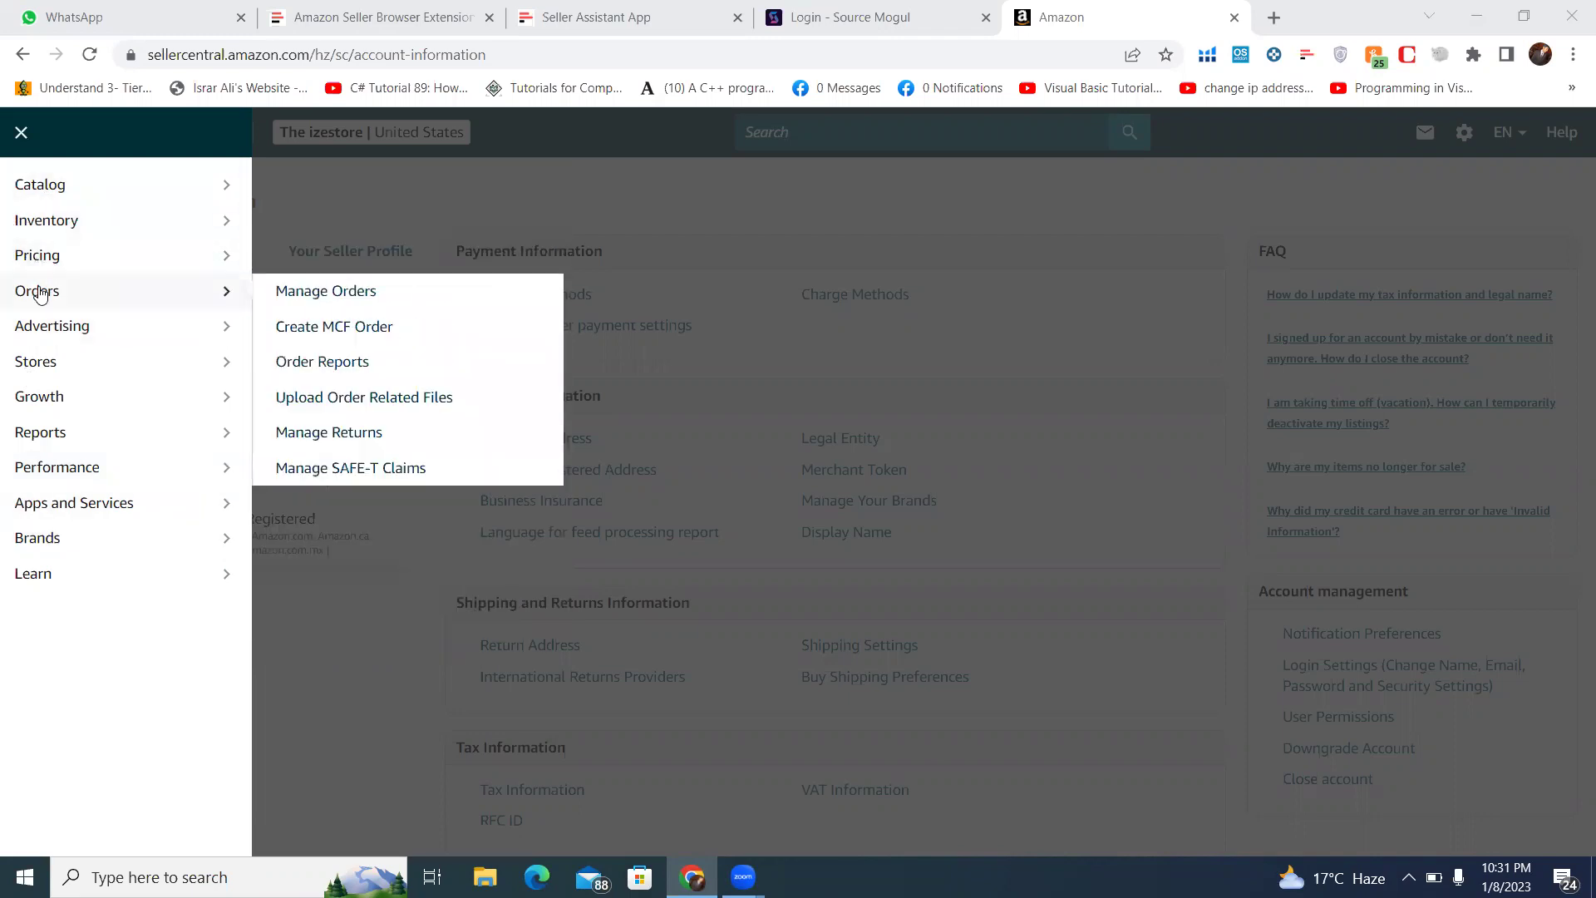
pyautogui.moveTo(61, 483)
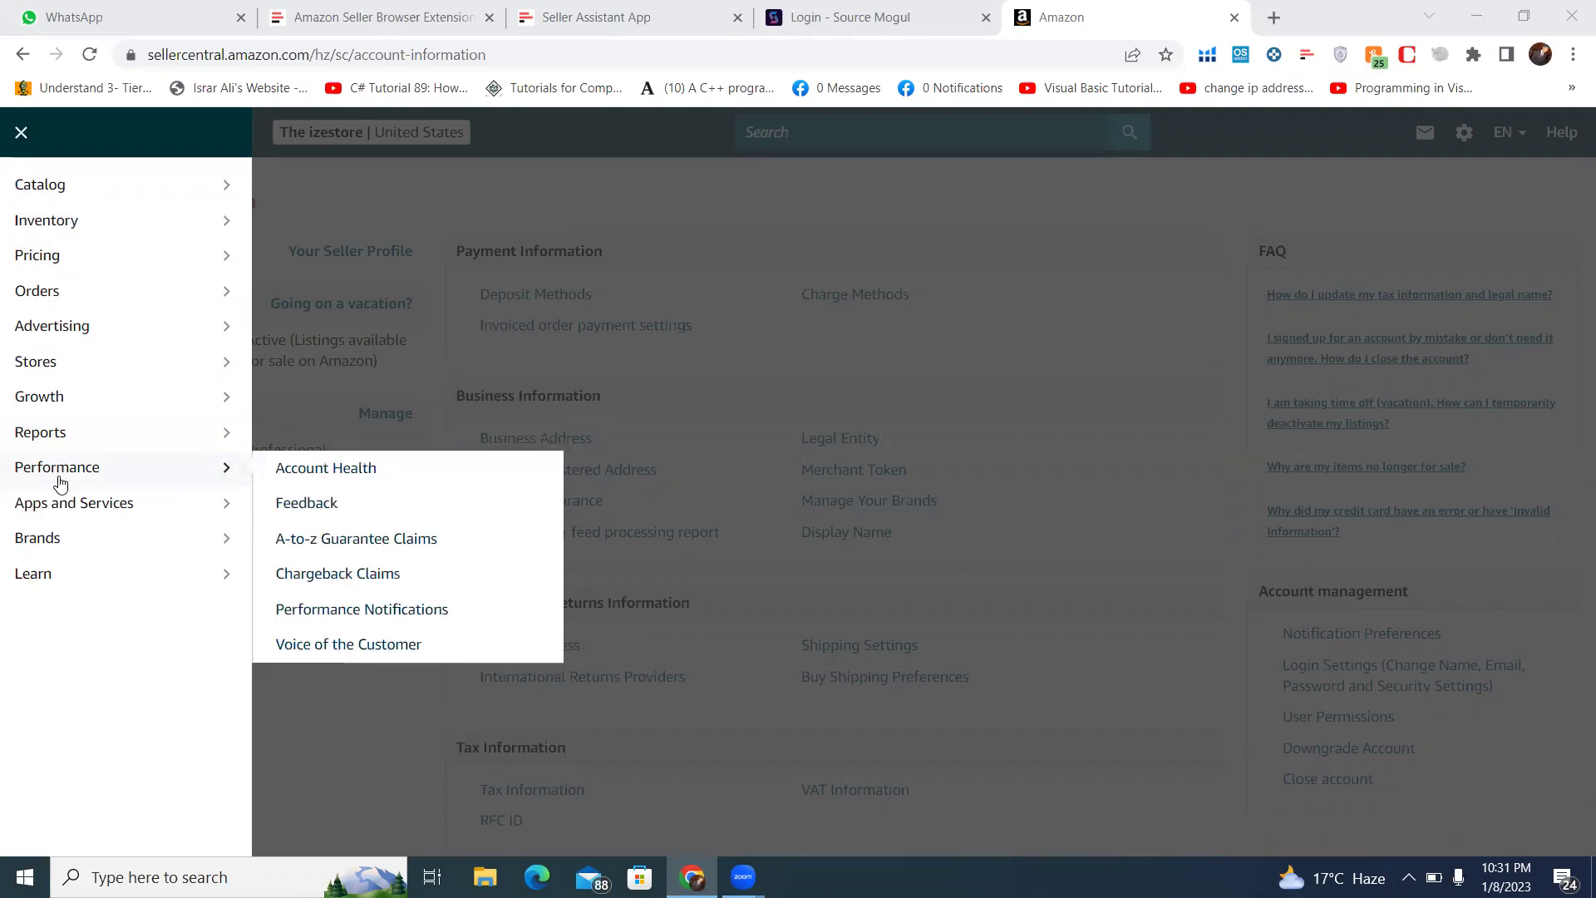
pyautogui.moveTo(75, 440)
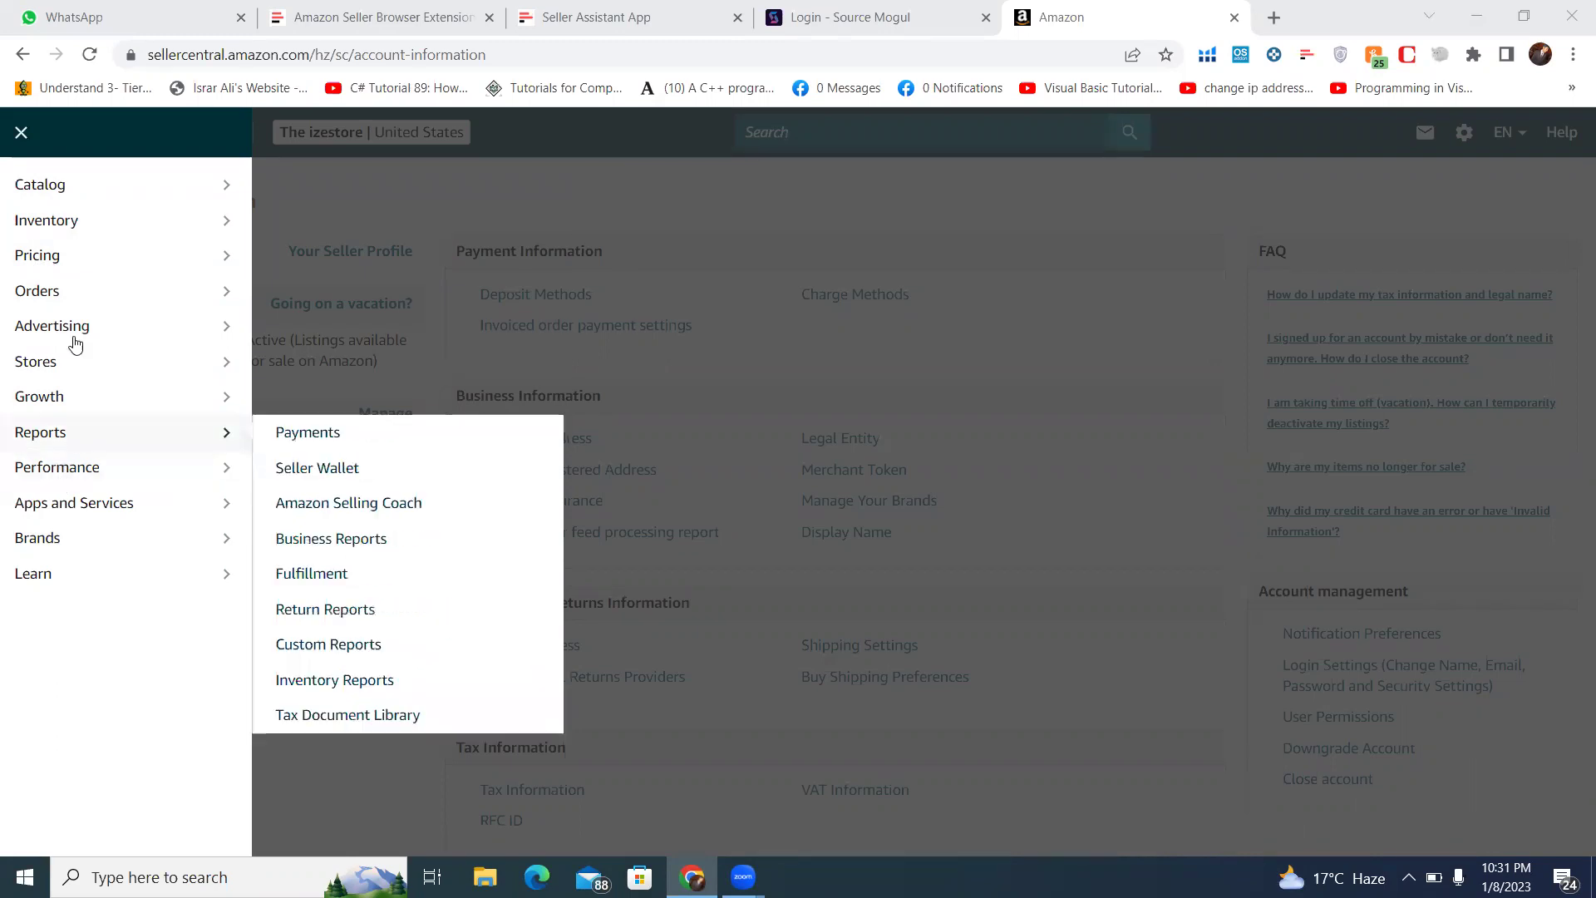
pyautogui.moveTo(161, 182)
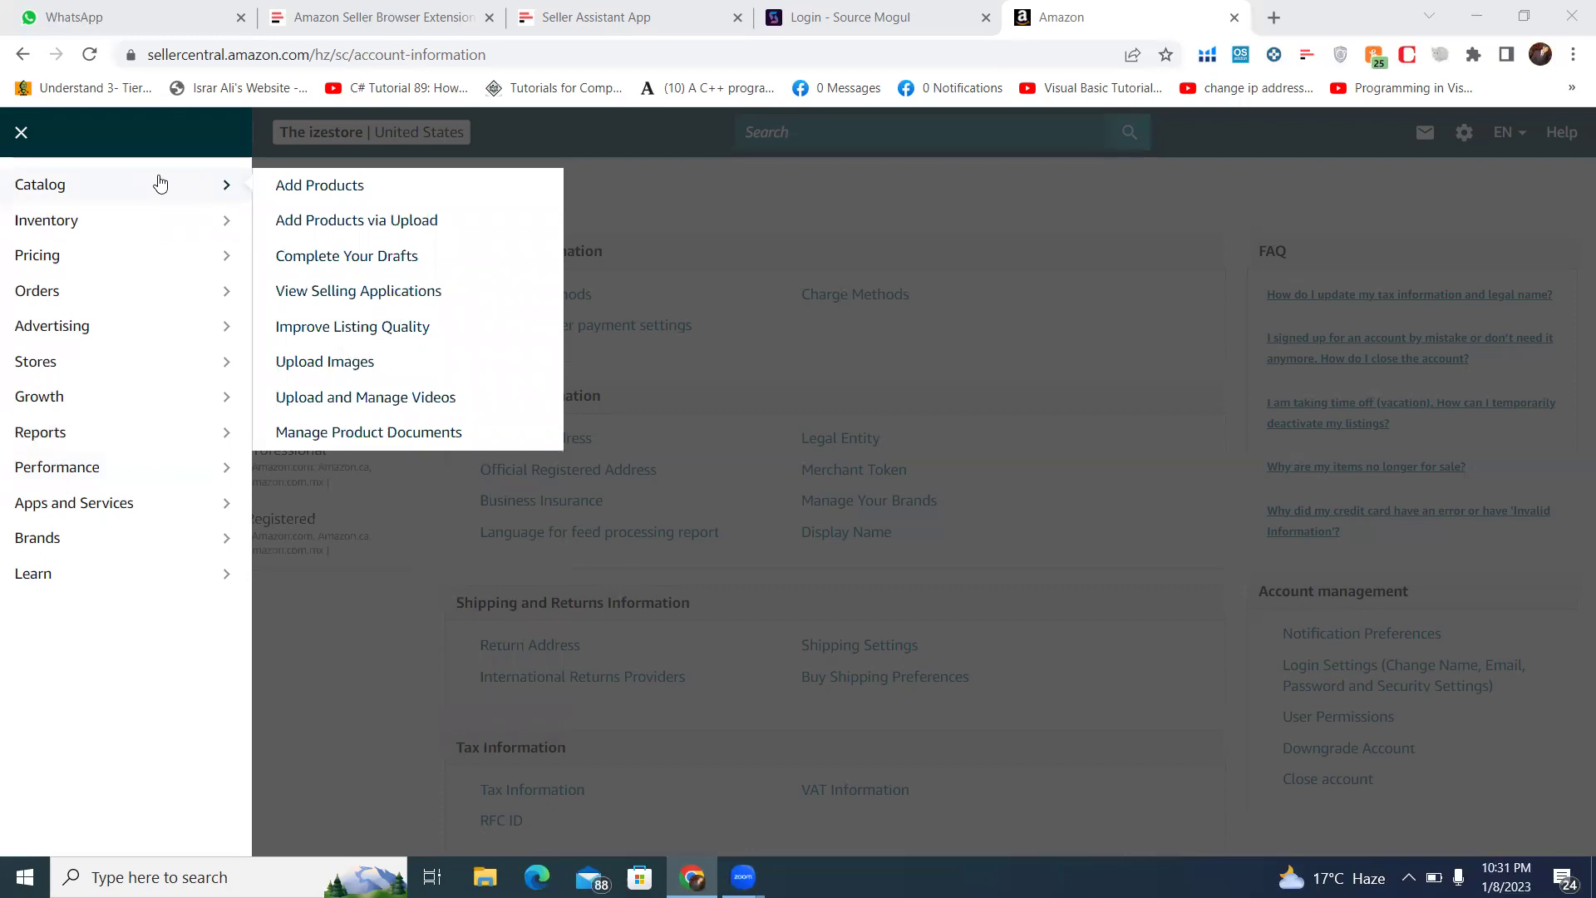
pyautogui.moveTo(102, 233)
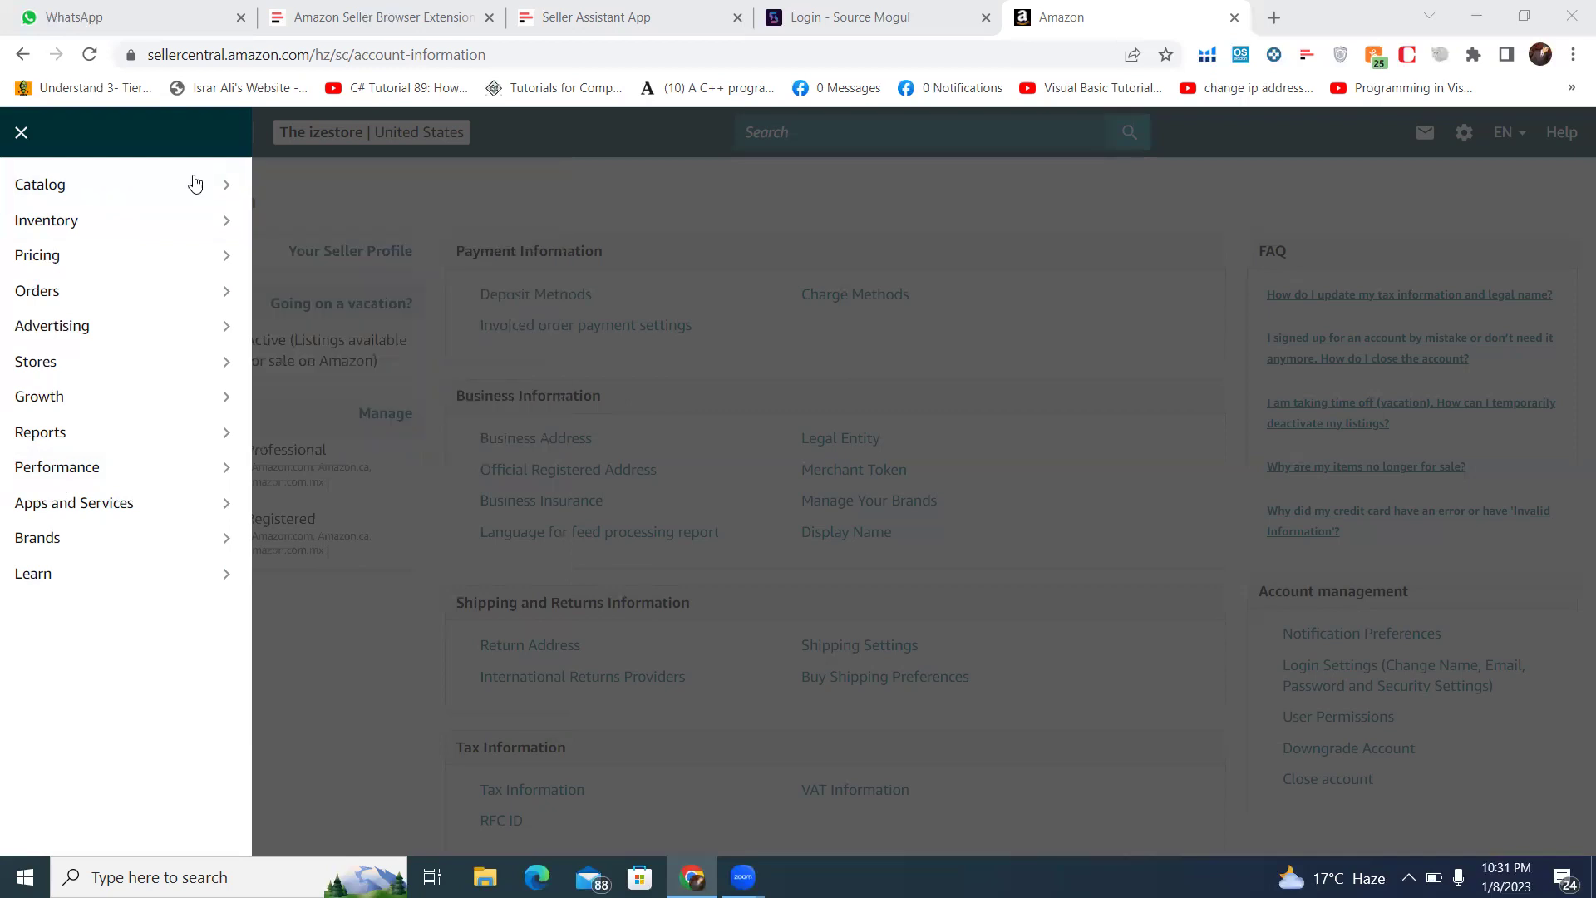
pyautogui.moveTo(206, 192)
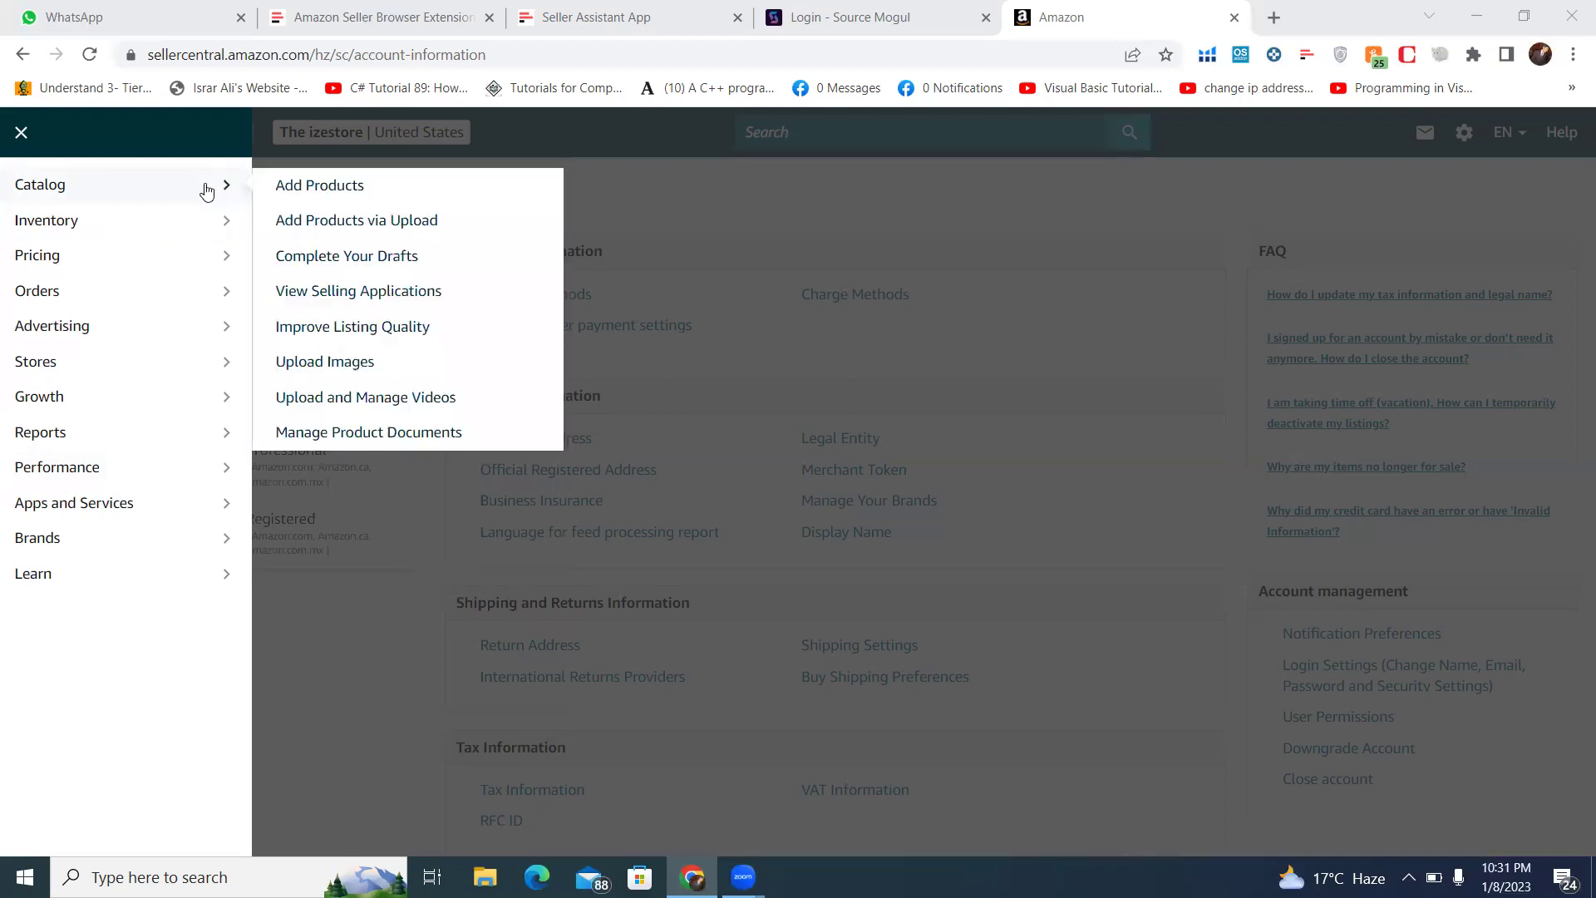
# - Go to Catalog > Add Products to search Amazon's catalog by name, UPC, EAN, ISBN or ASIN
pyautogui.click(368, 196)
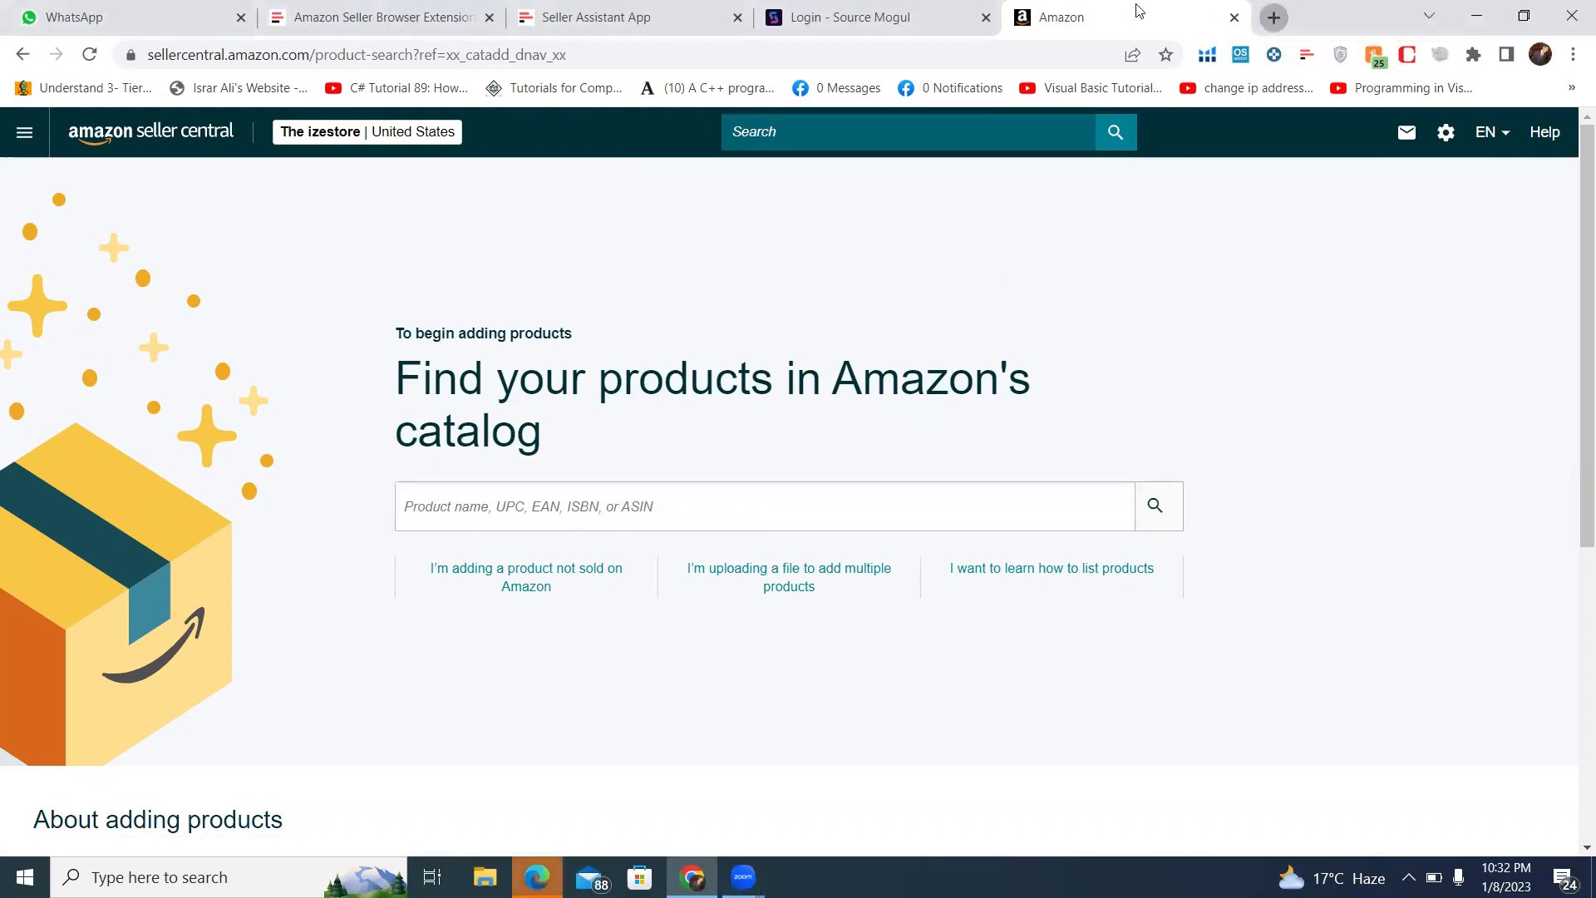
# - Open a new browser tab and enter amazom.com as the address
pyautogui.click(1275, 15)
pyautogui.write('amazom')
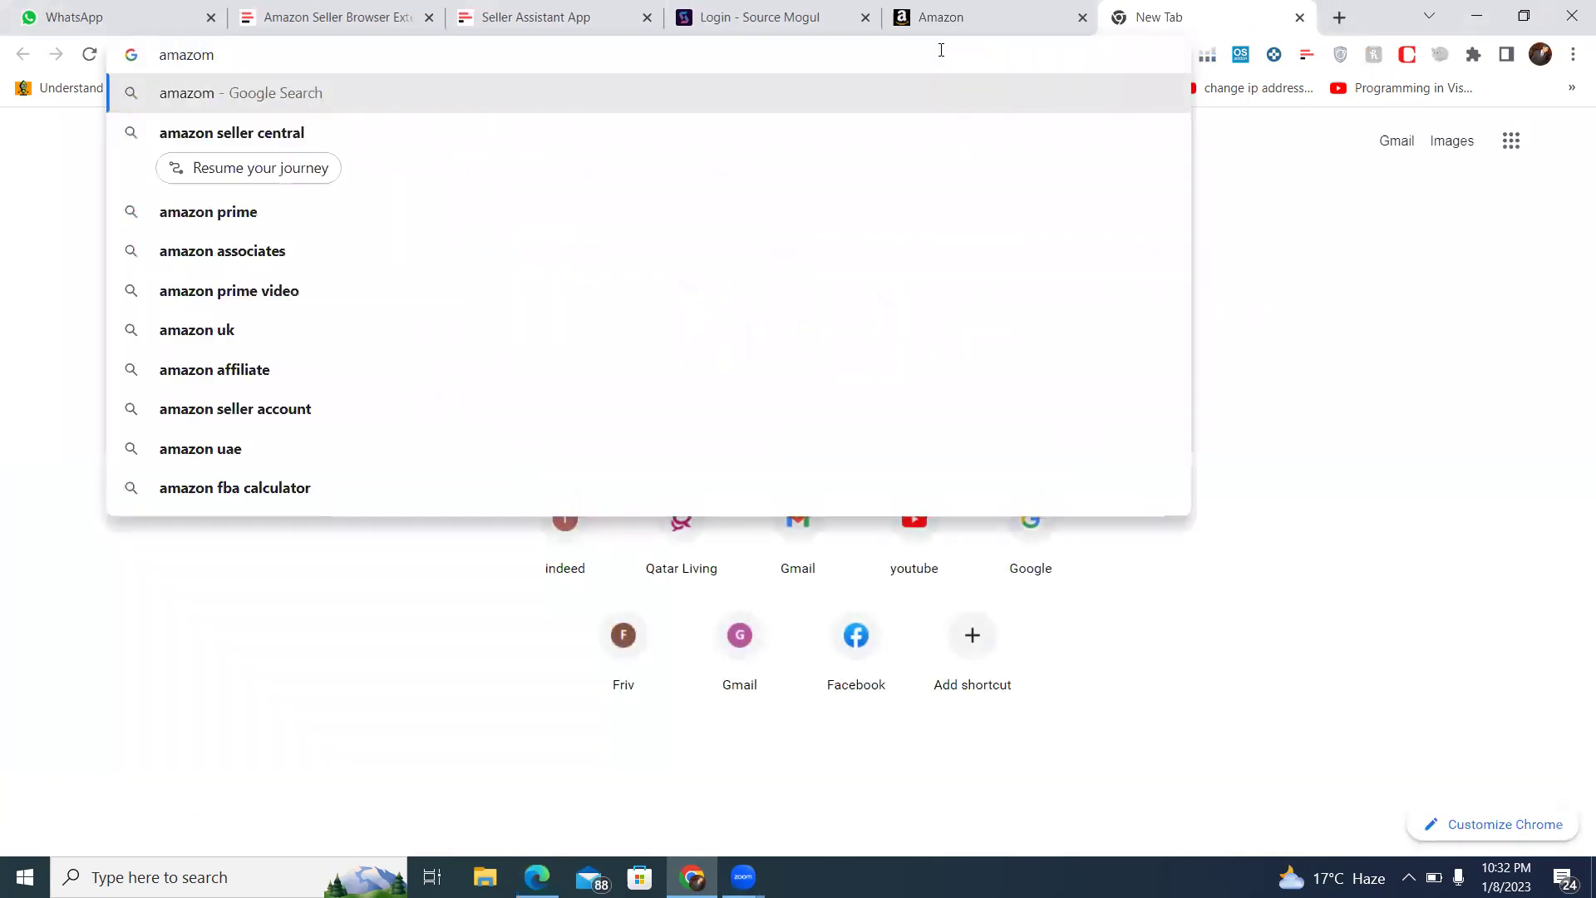
pyautogui.write('.com')
pyautogui.press('Return')
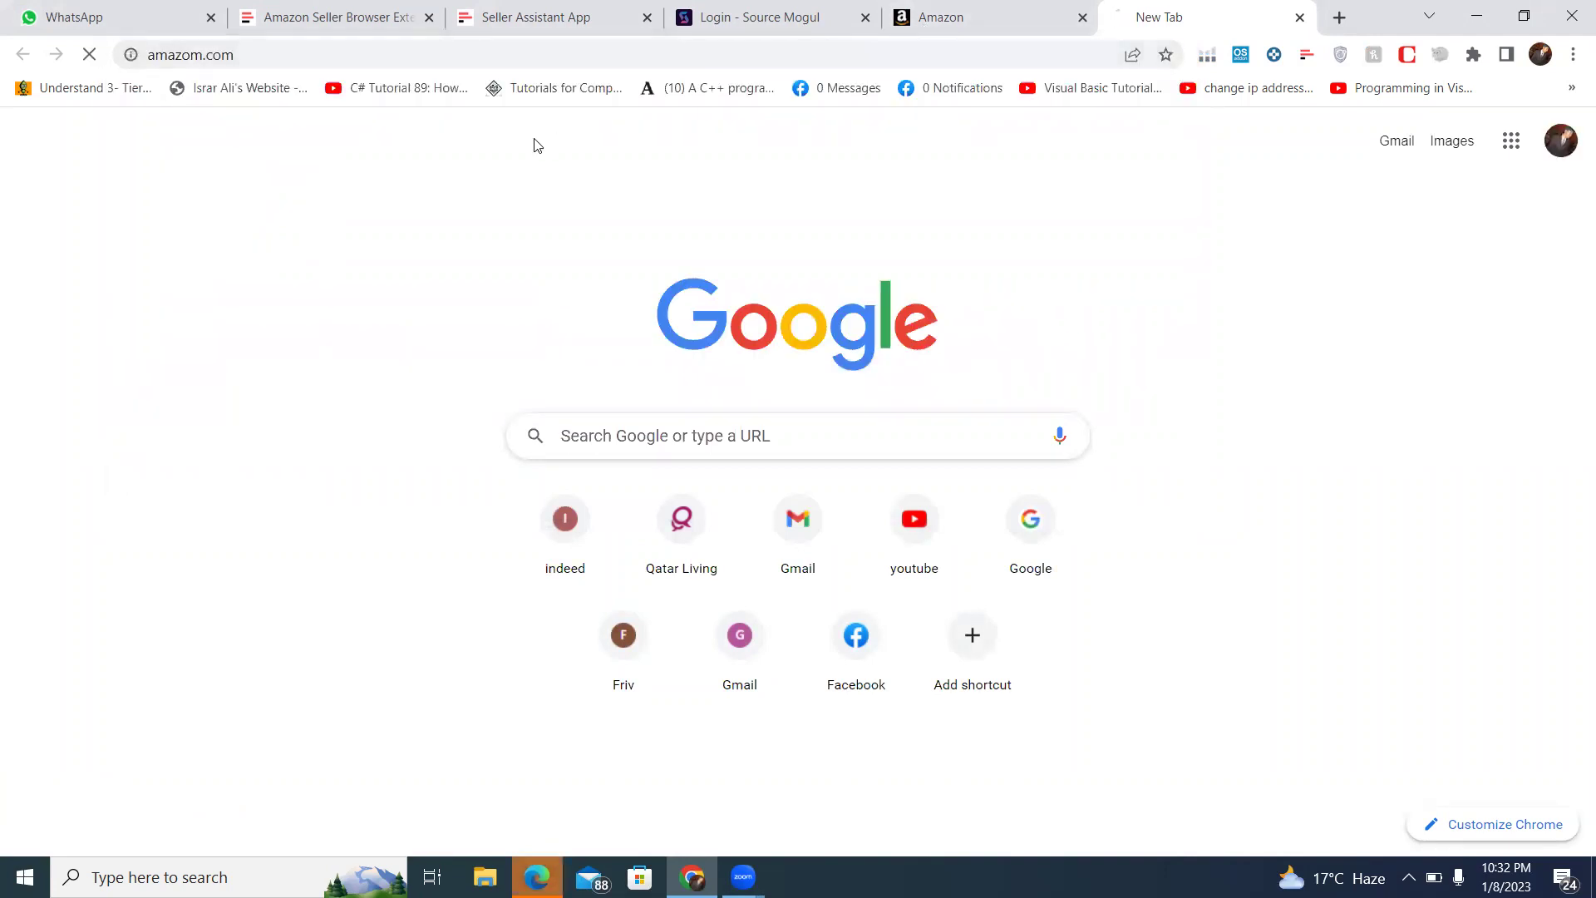
pyautogui.click(931, 17)
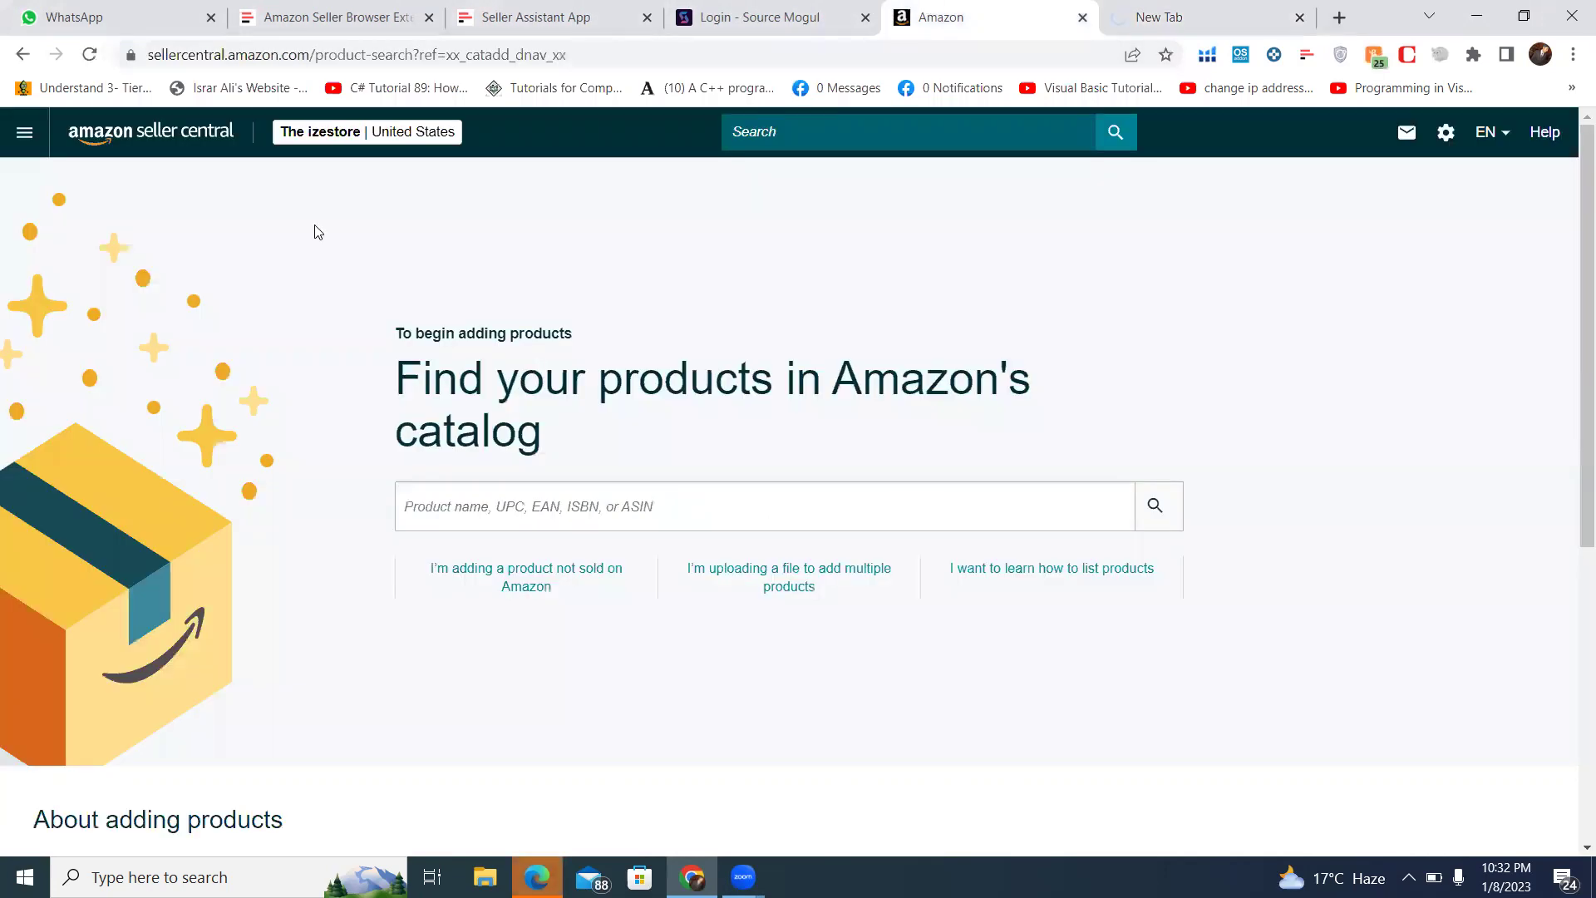
pyautogui.click(1201, 9)
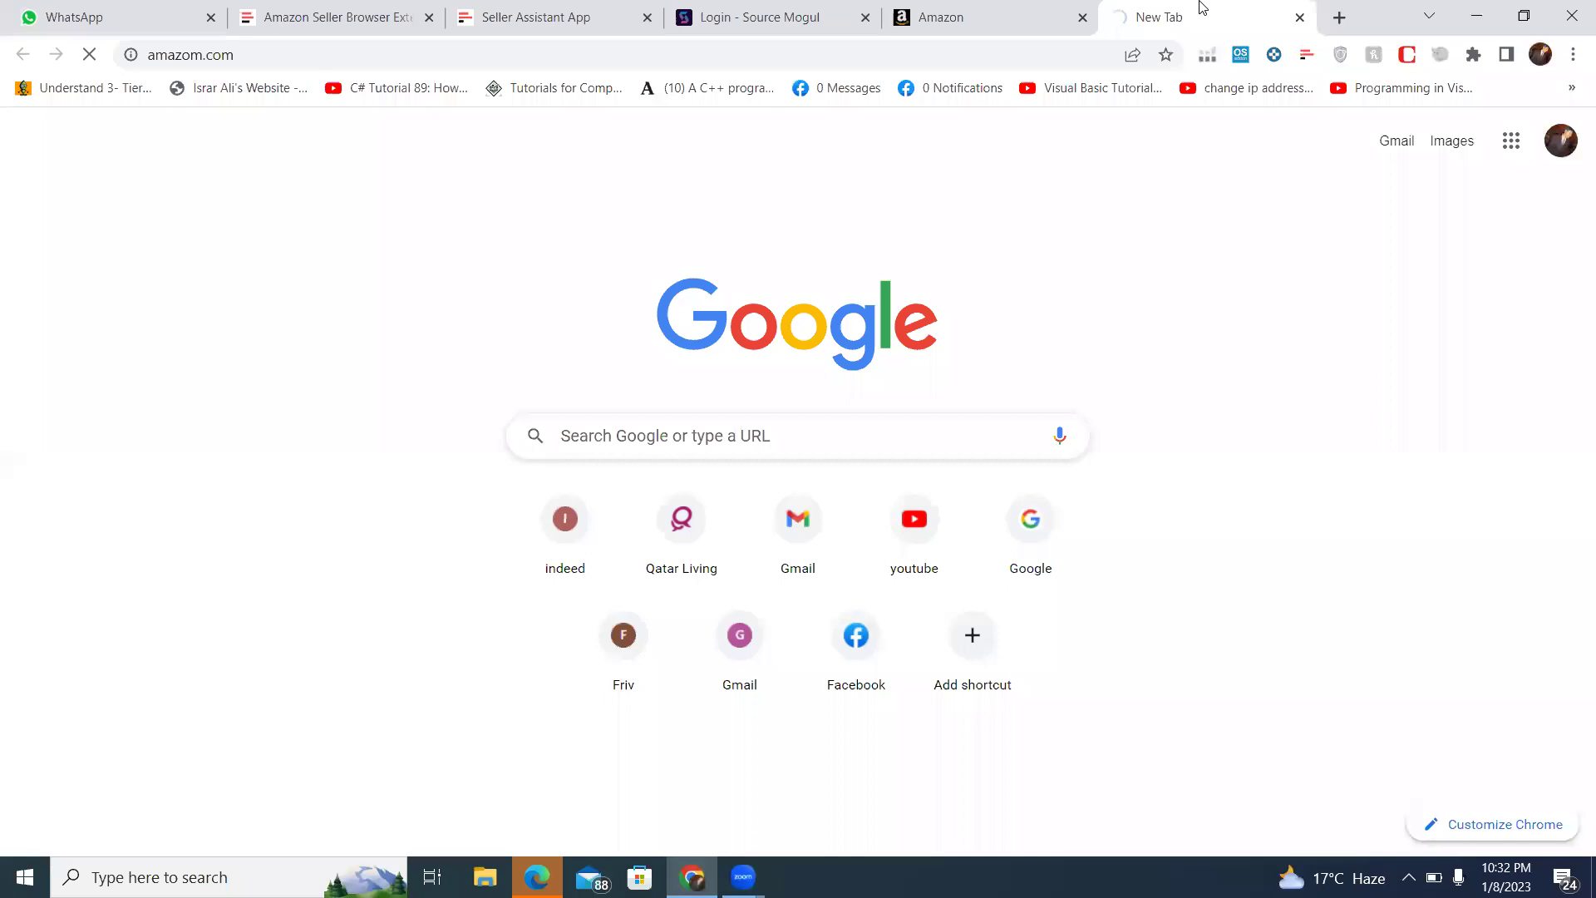
pyautogui.click(1041, 10)
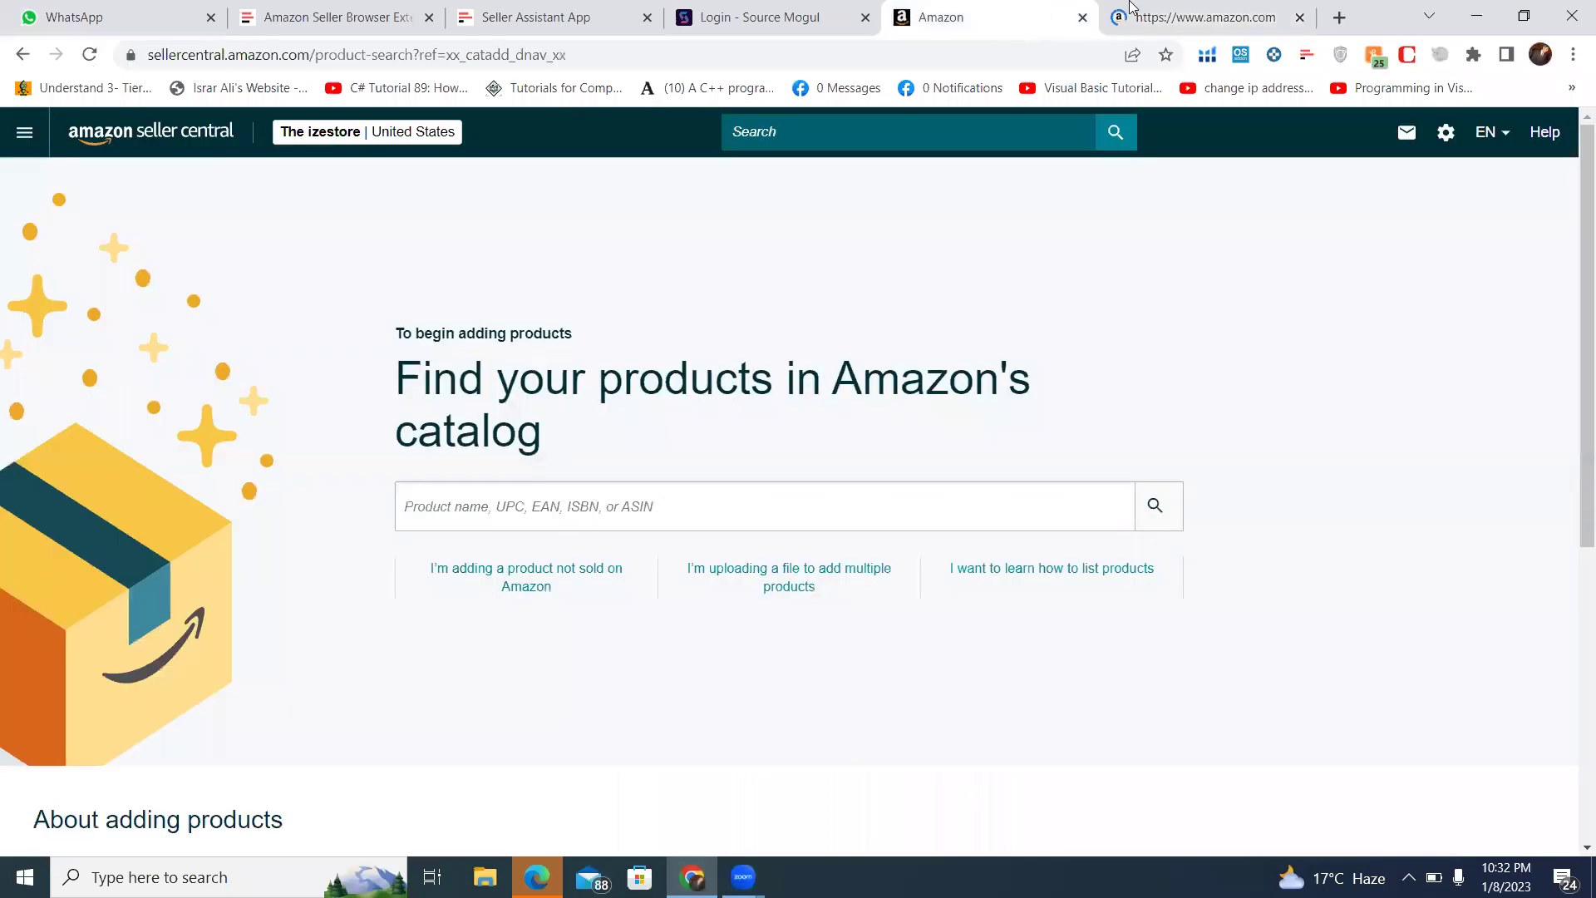
pyautogui.click(1126, 17)
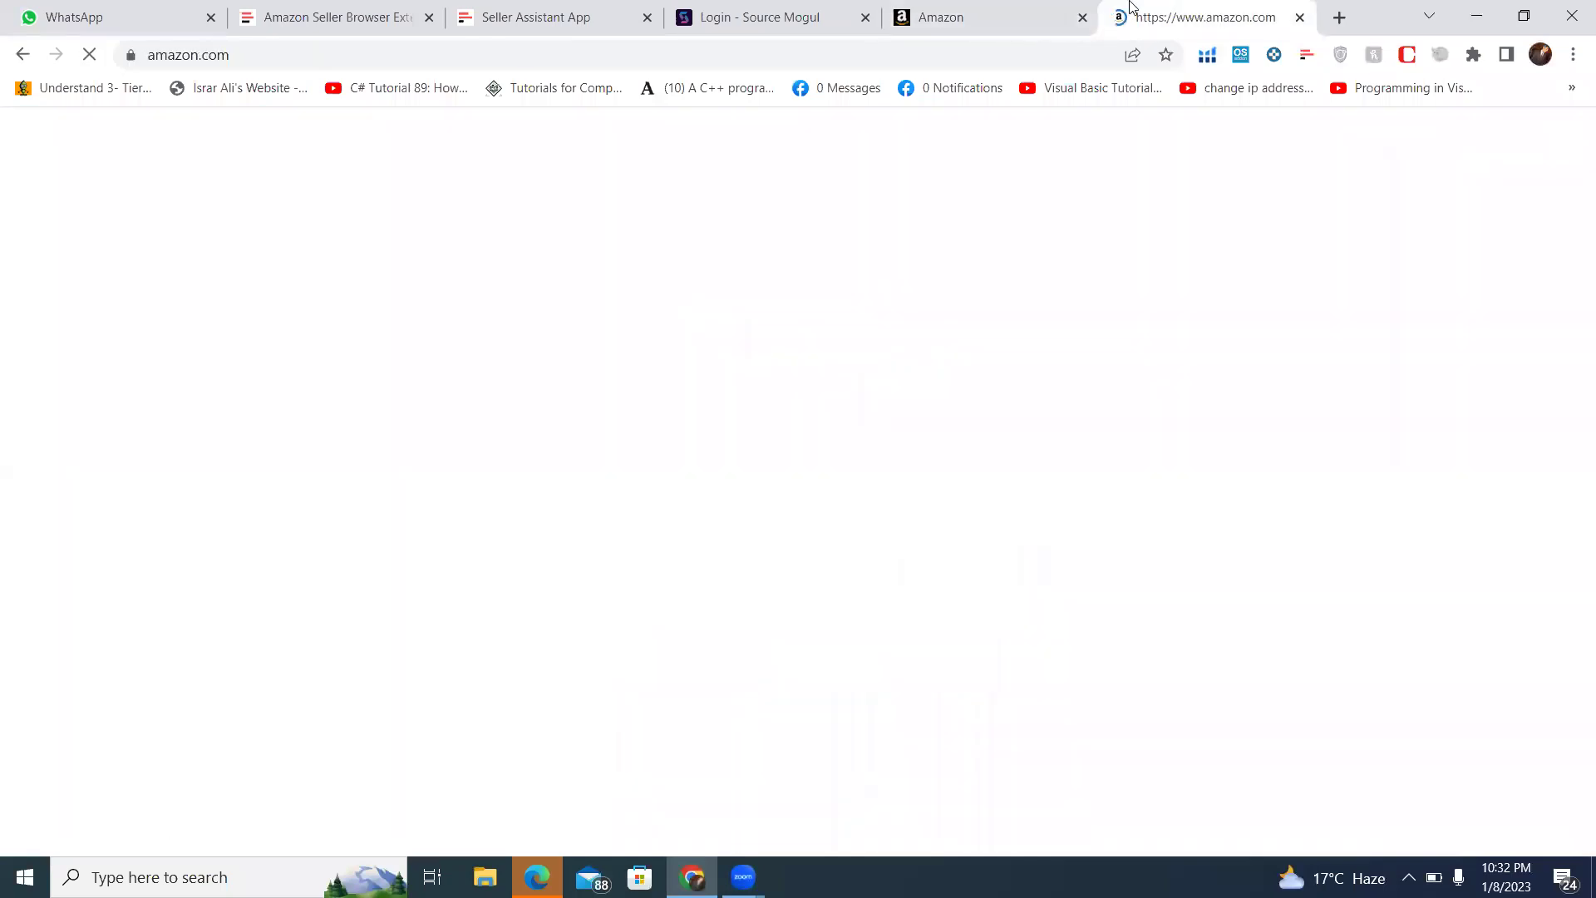
# - Search Google for 'evercare roller lint remover' and open the Evercare Lint Roller Amazon.com result
pyautogui.click(779, 55)
pyautogui.press('BackSpace')
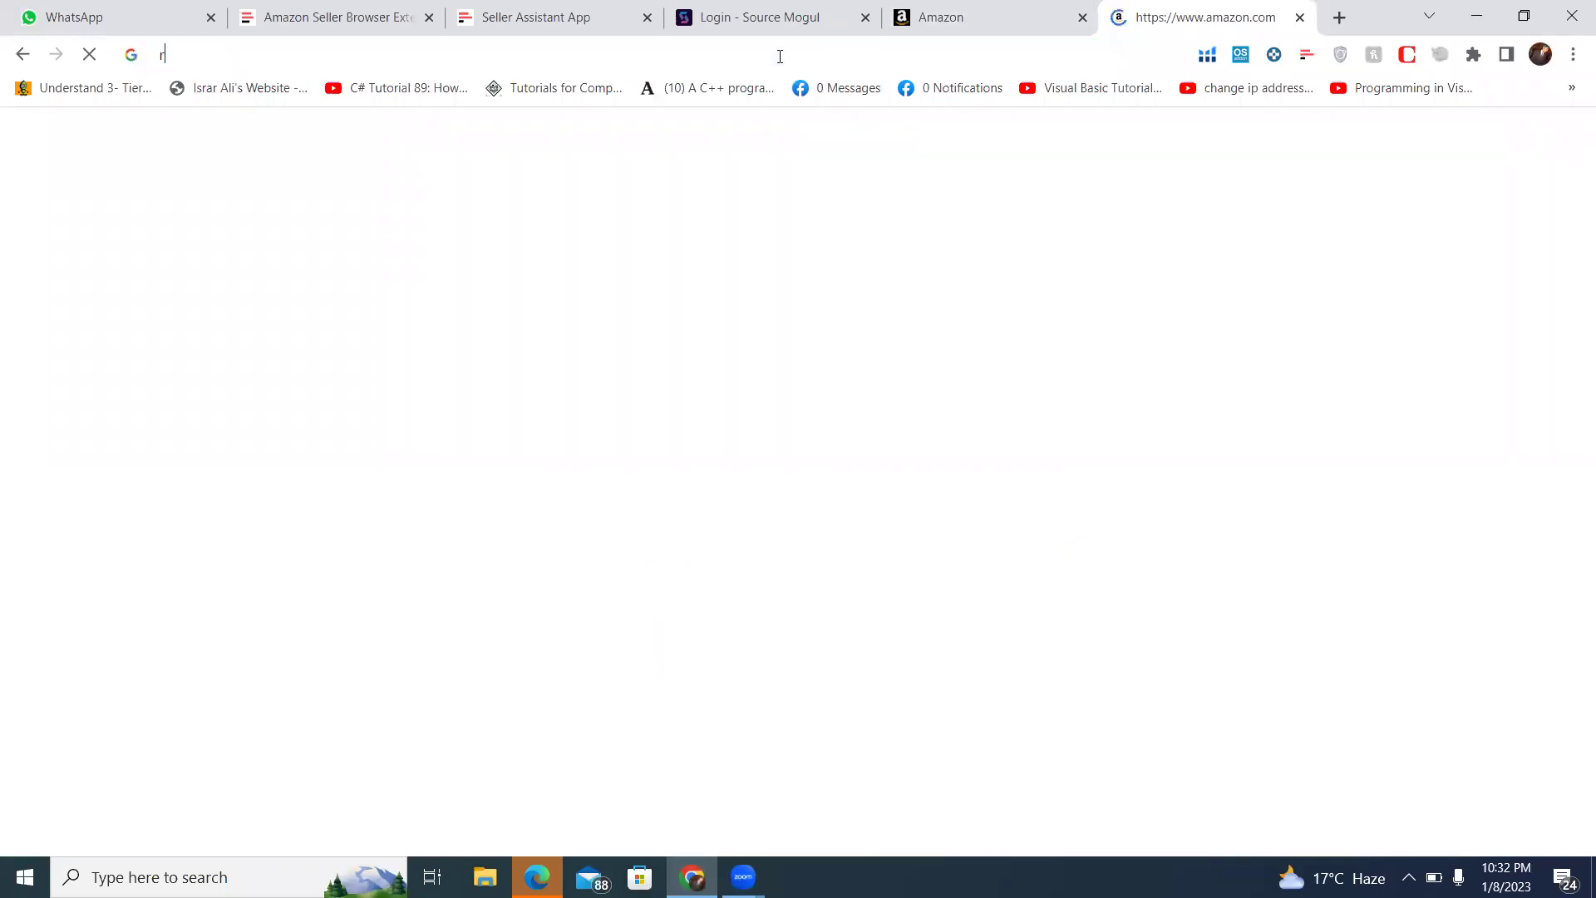
pyautogui.write('eve')
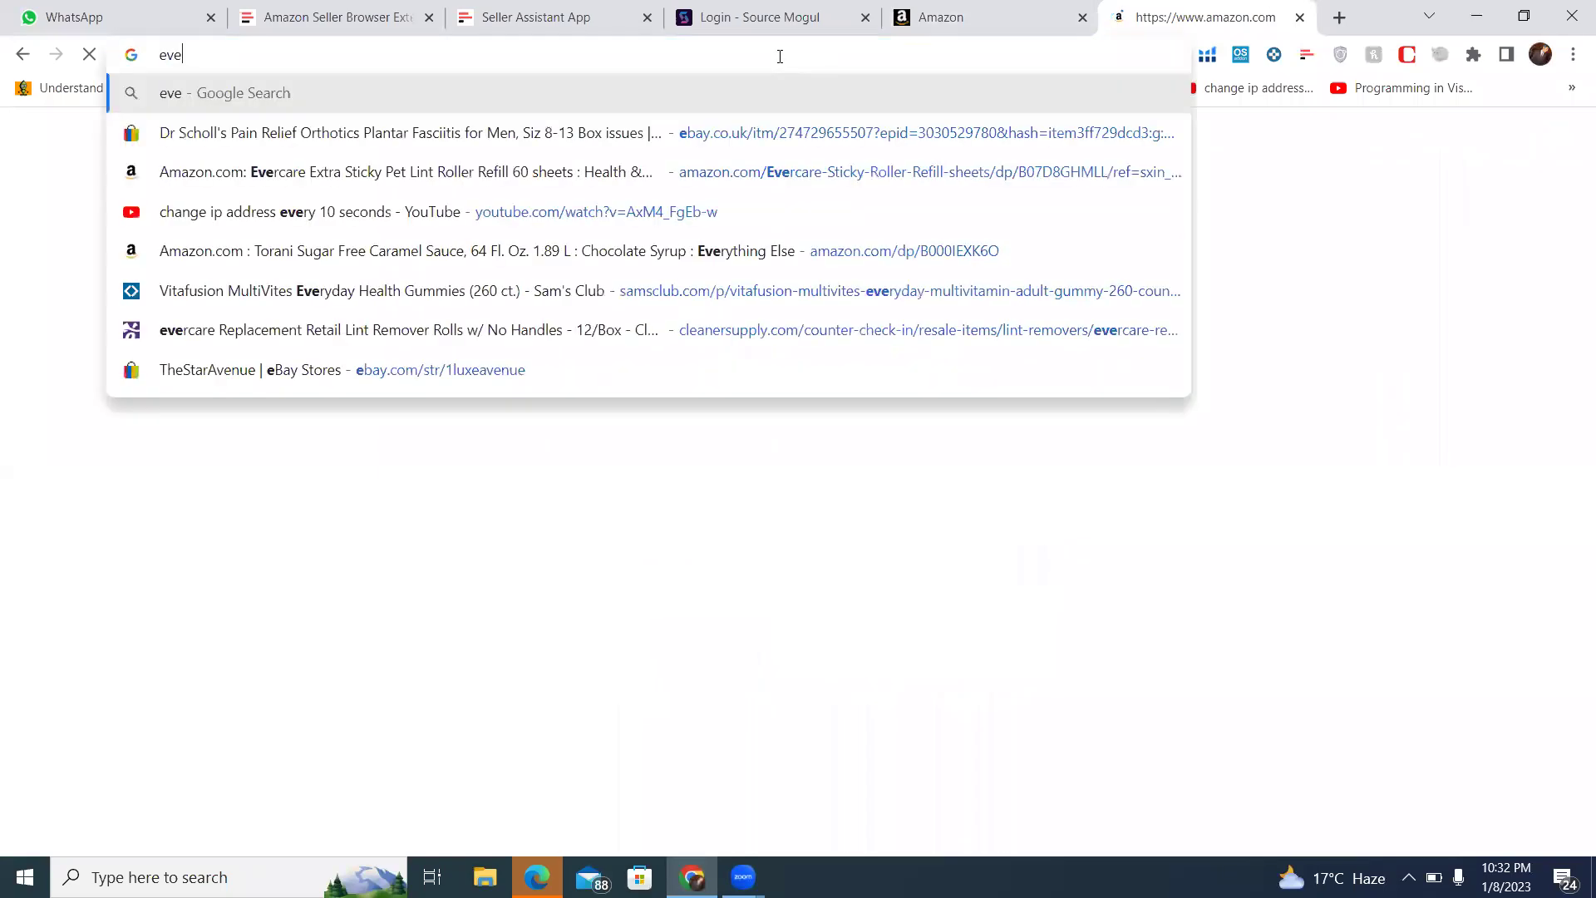
pyautogui.write('rcare roller ')
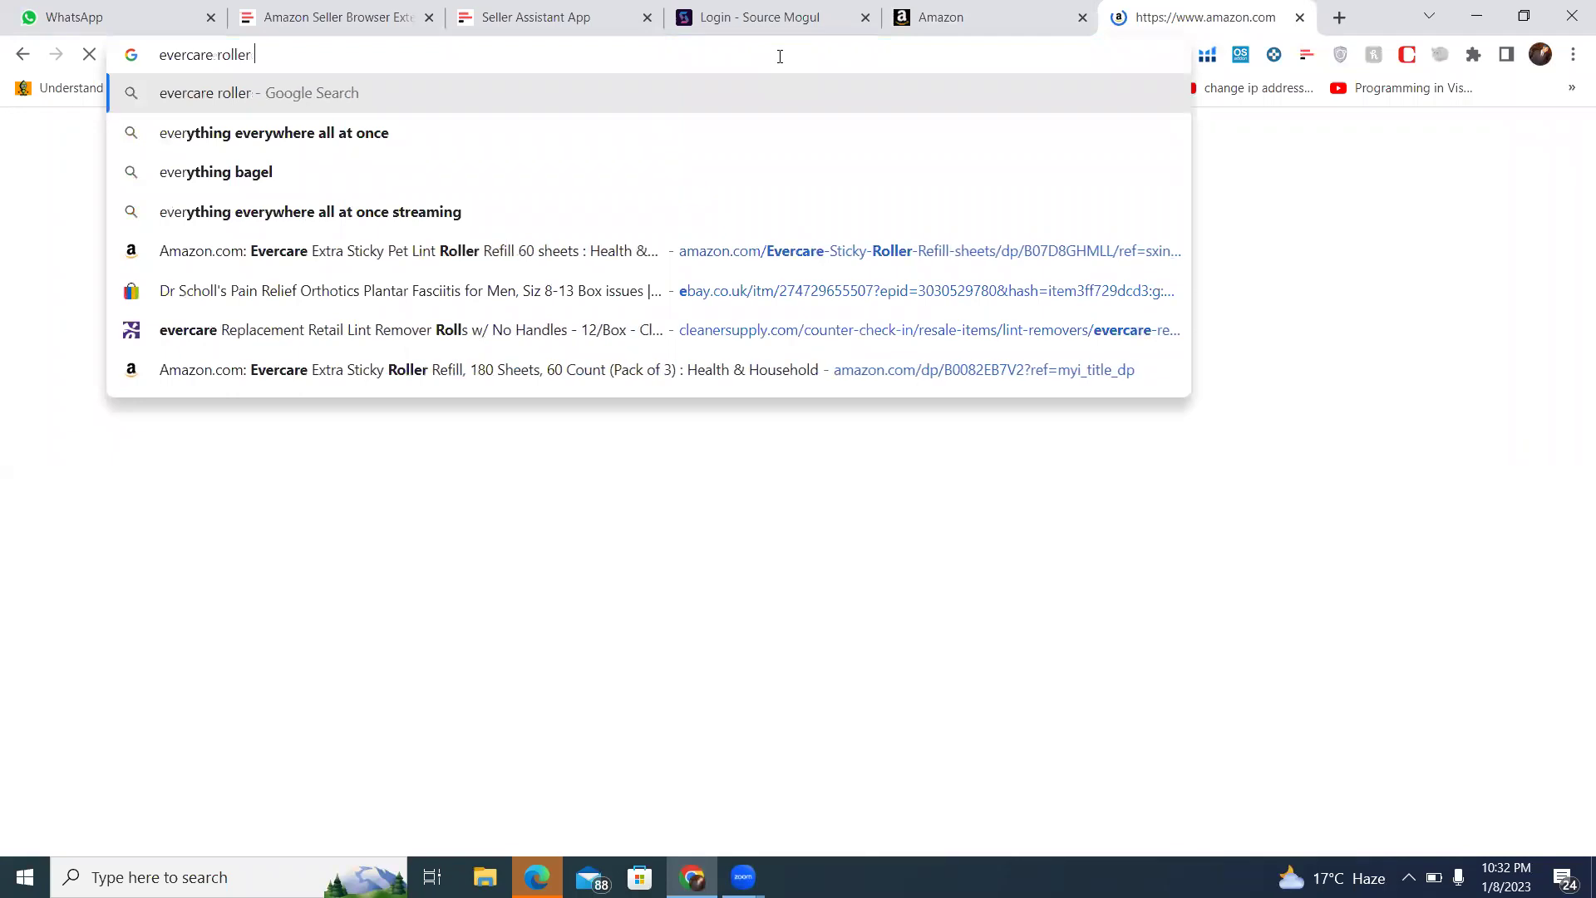
pyautogui.write('lint remover')
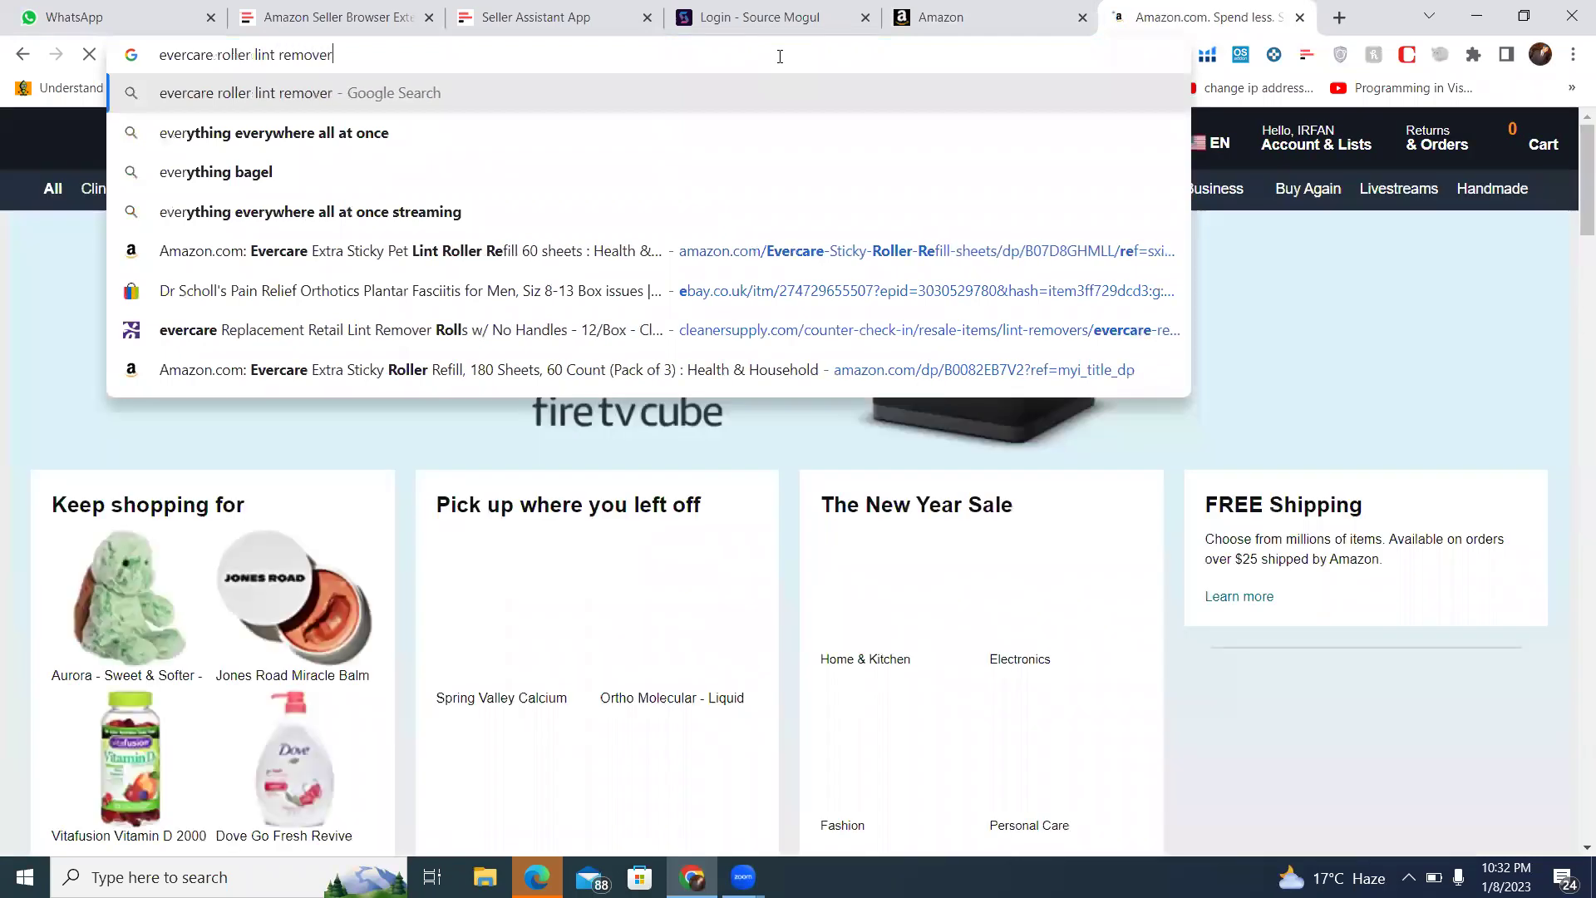
pyautogui.press('Return')
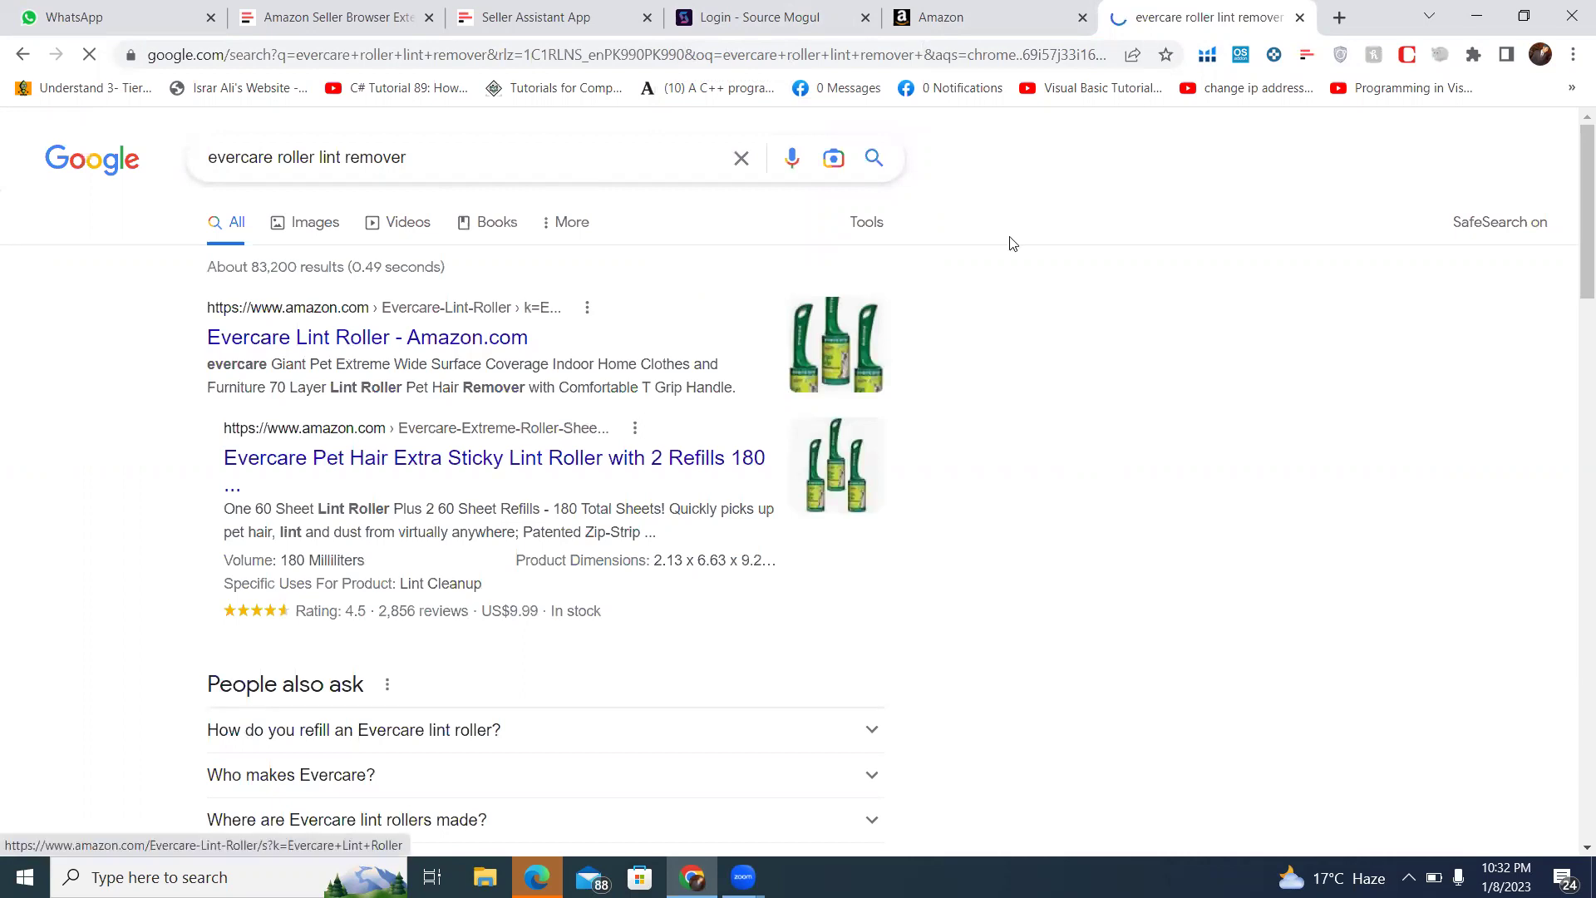
pyautogui.click(971, 7)
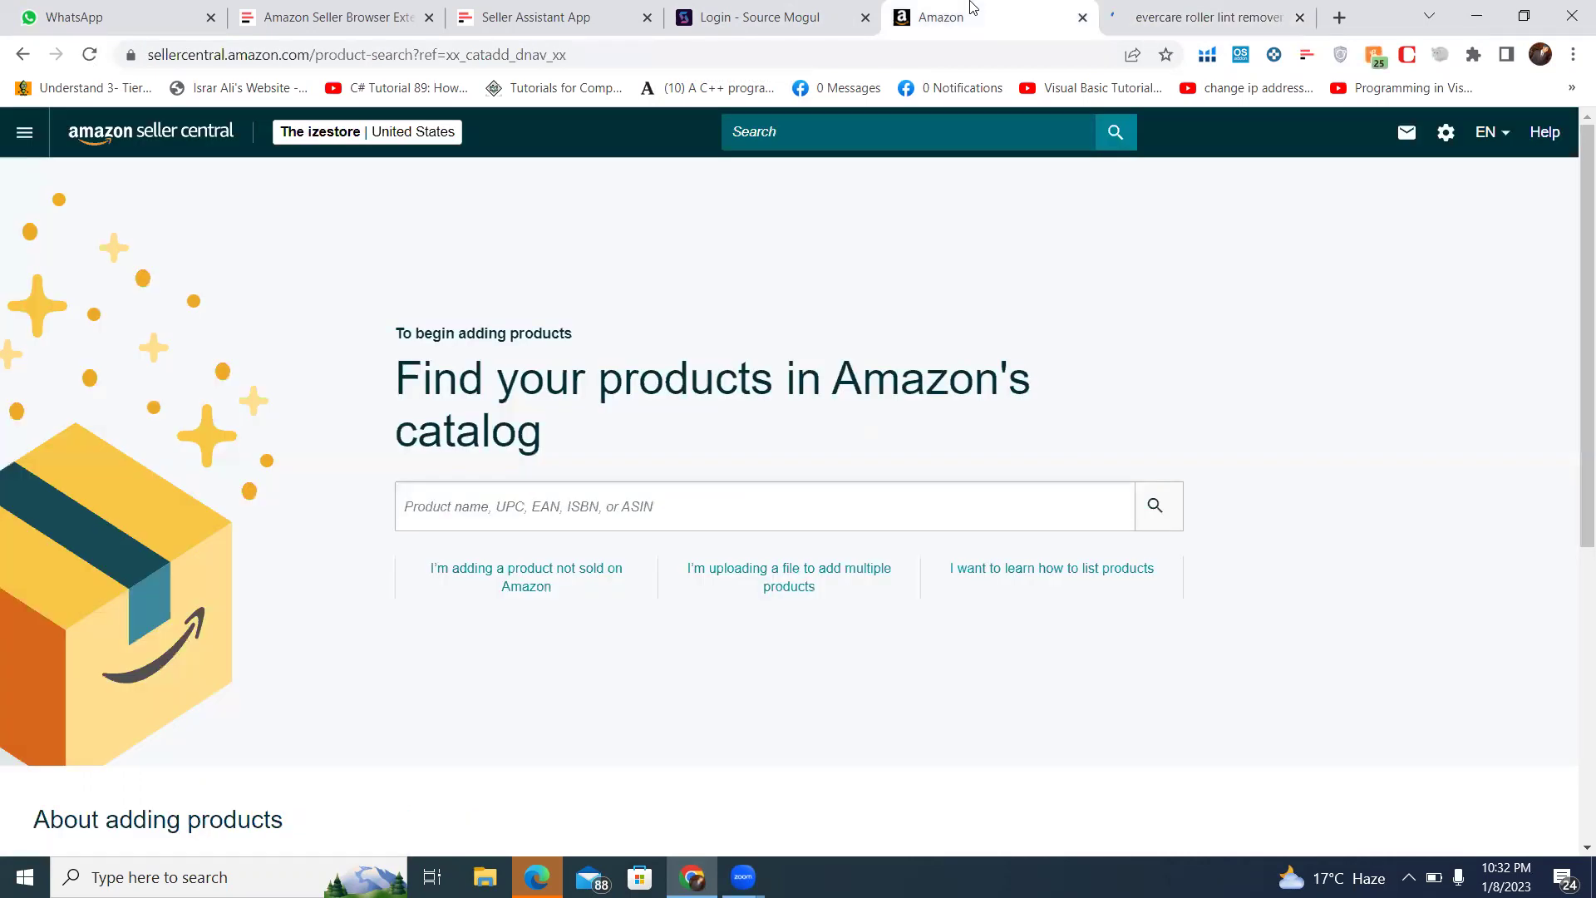
pyautogui.click(1139, 7)
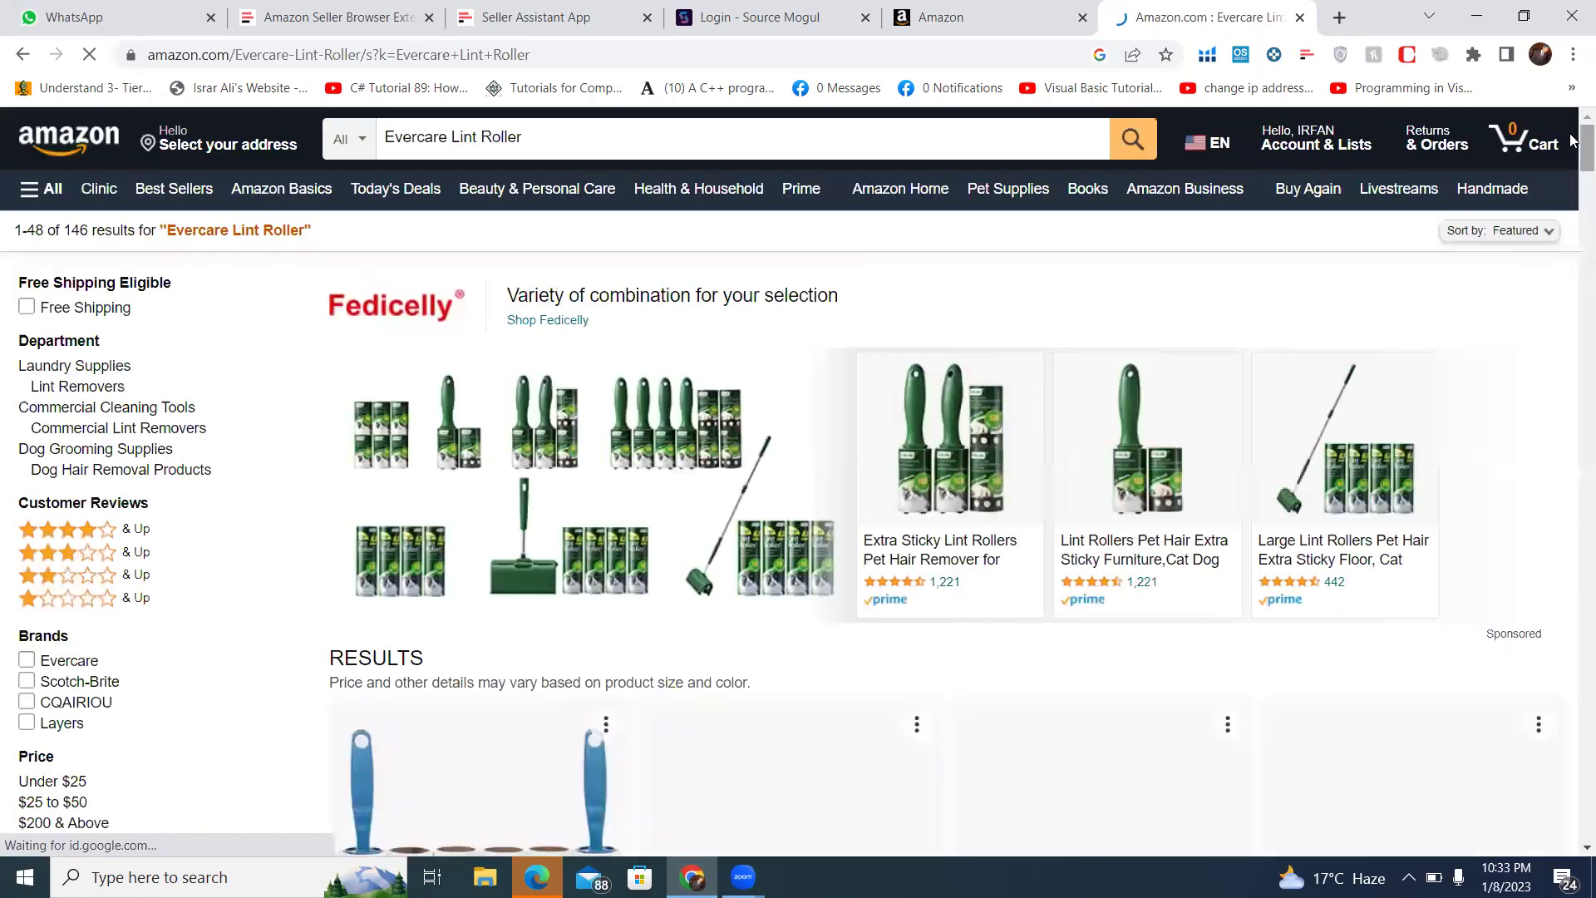
pyautogui.scroll(-10, 1573, 182)
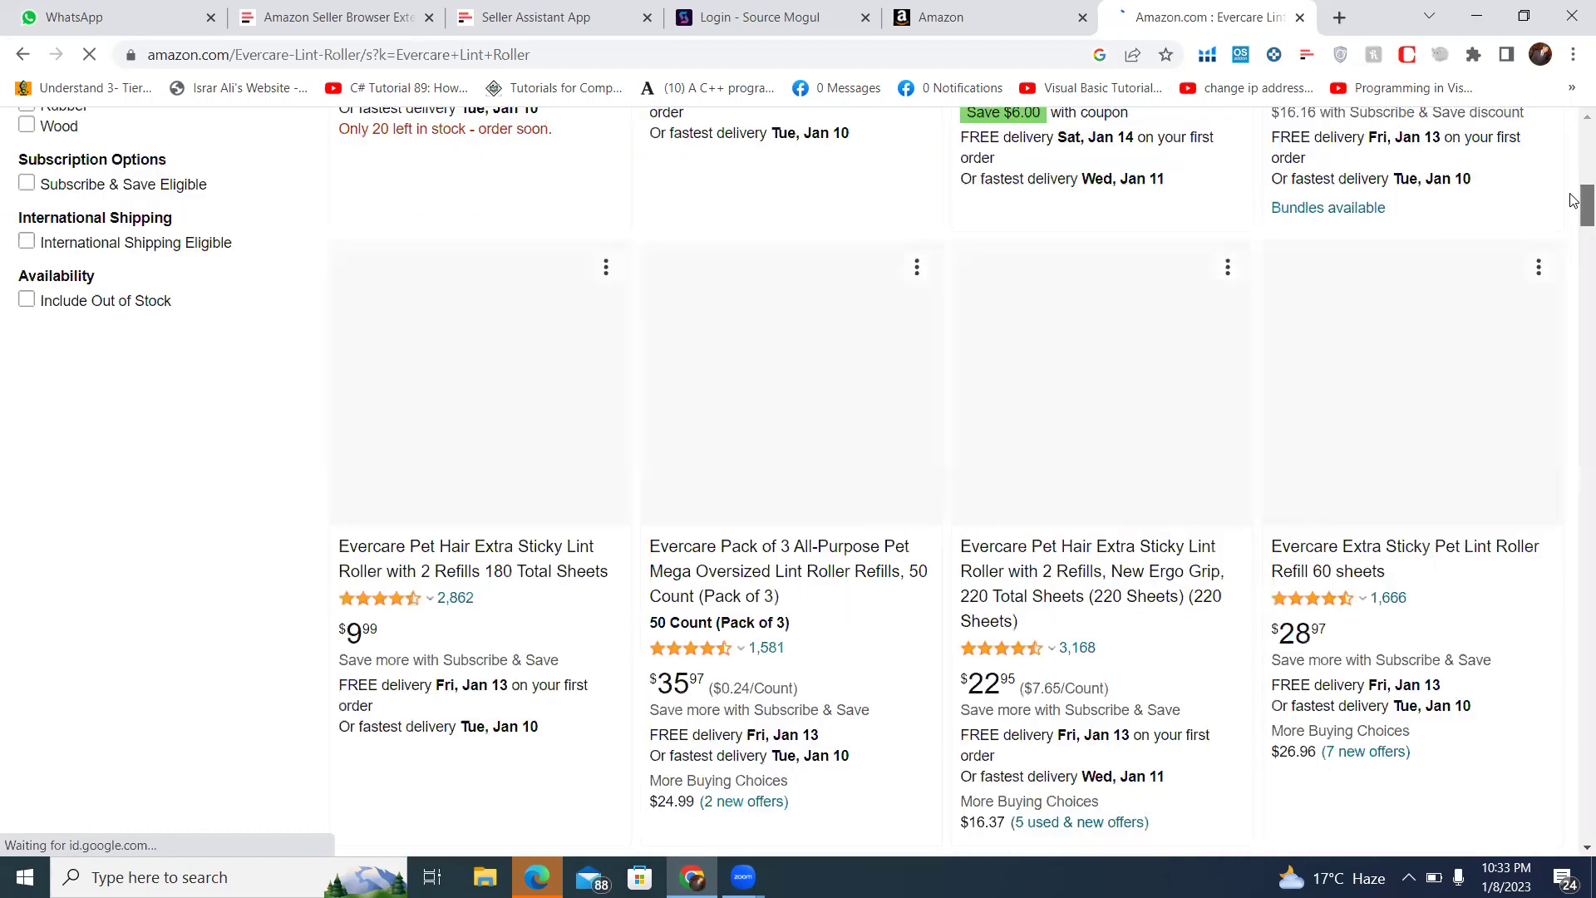
pyautogui.scroll(5, 1574, 175)
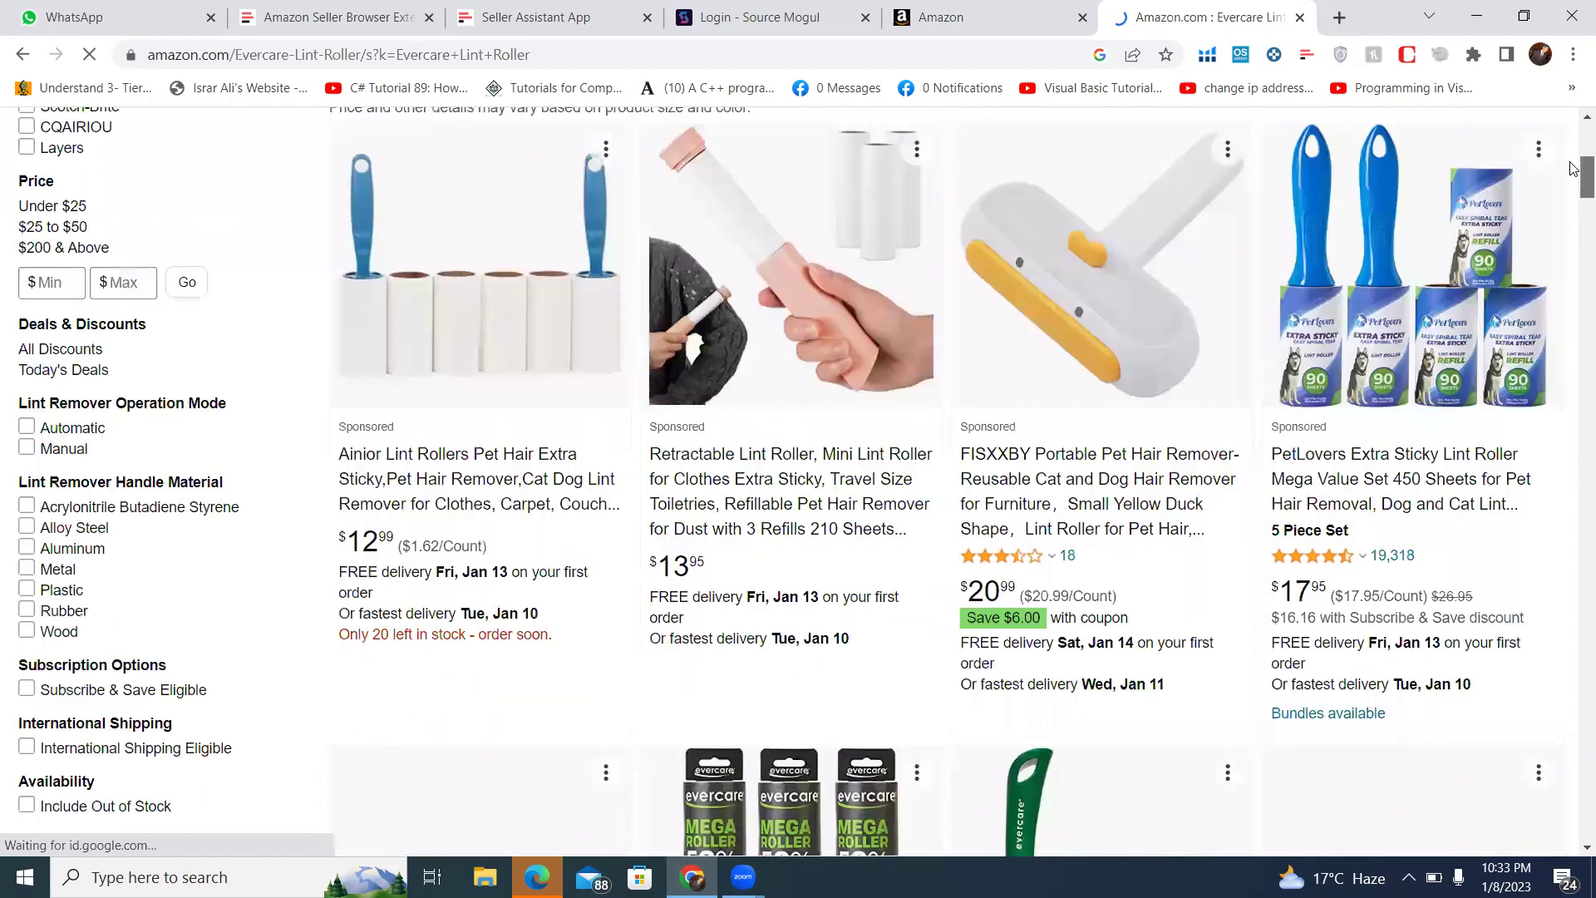
pyautogui.scroll(1, 1574, 175)
pyautogui.scroll(-10, 1574, 203)
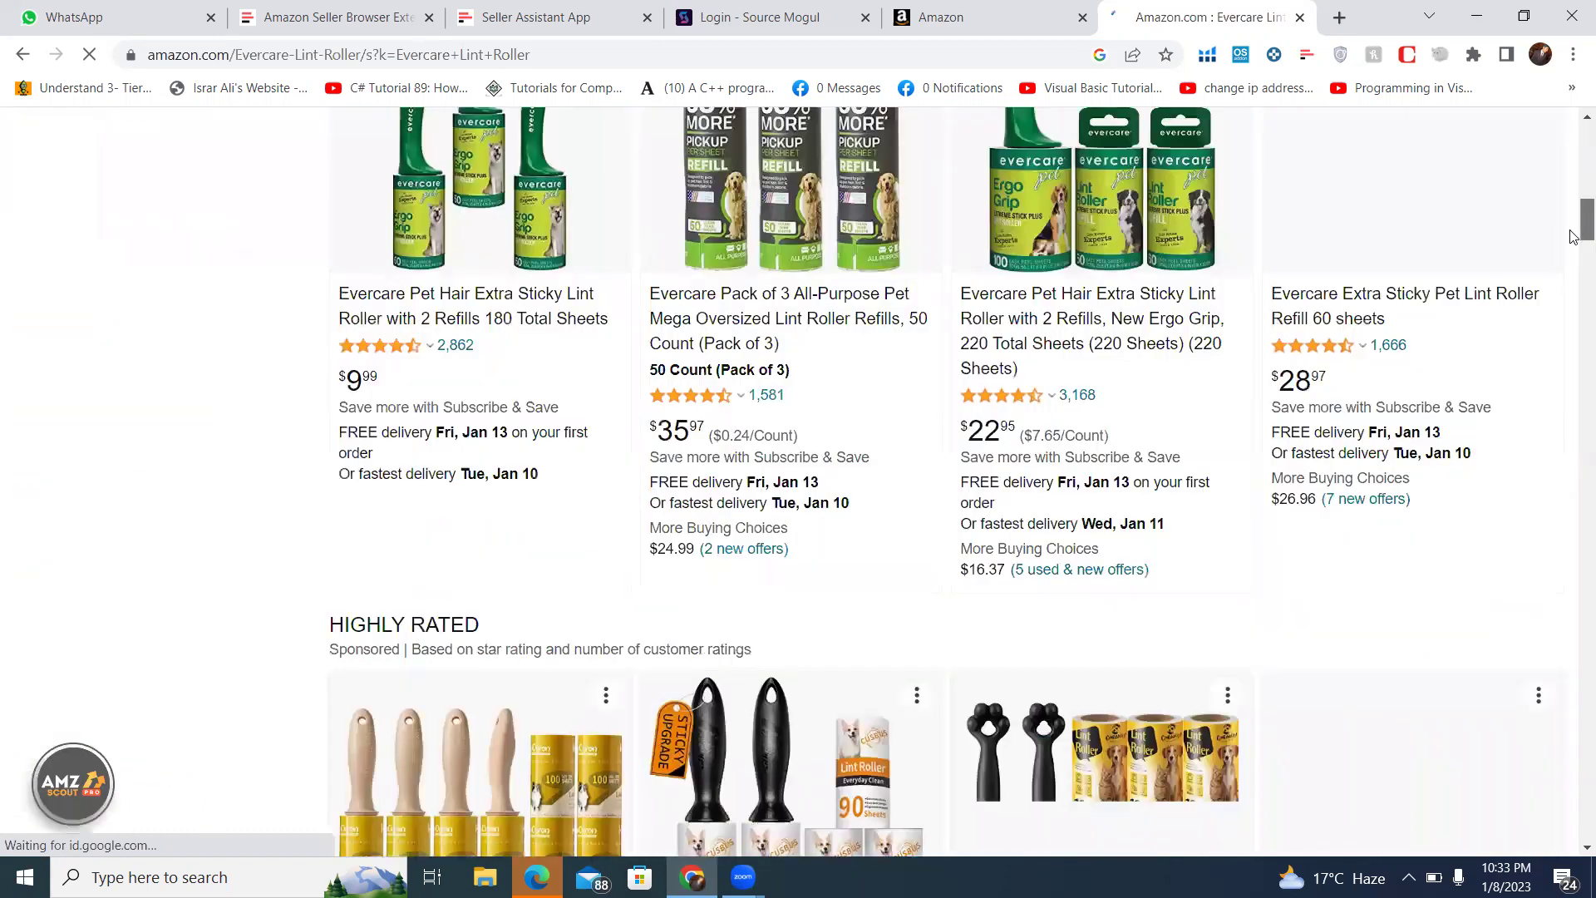
pyautogui.scroll(-5, 1573, 263)
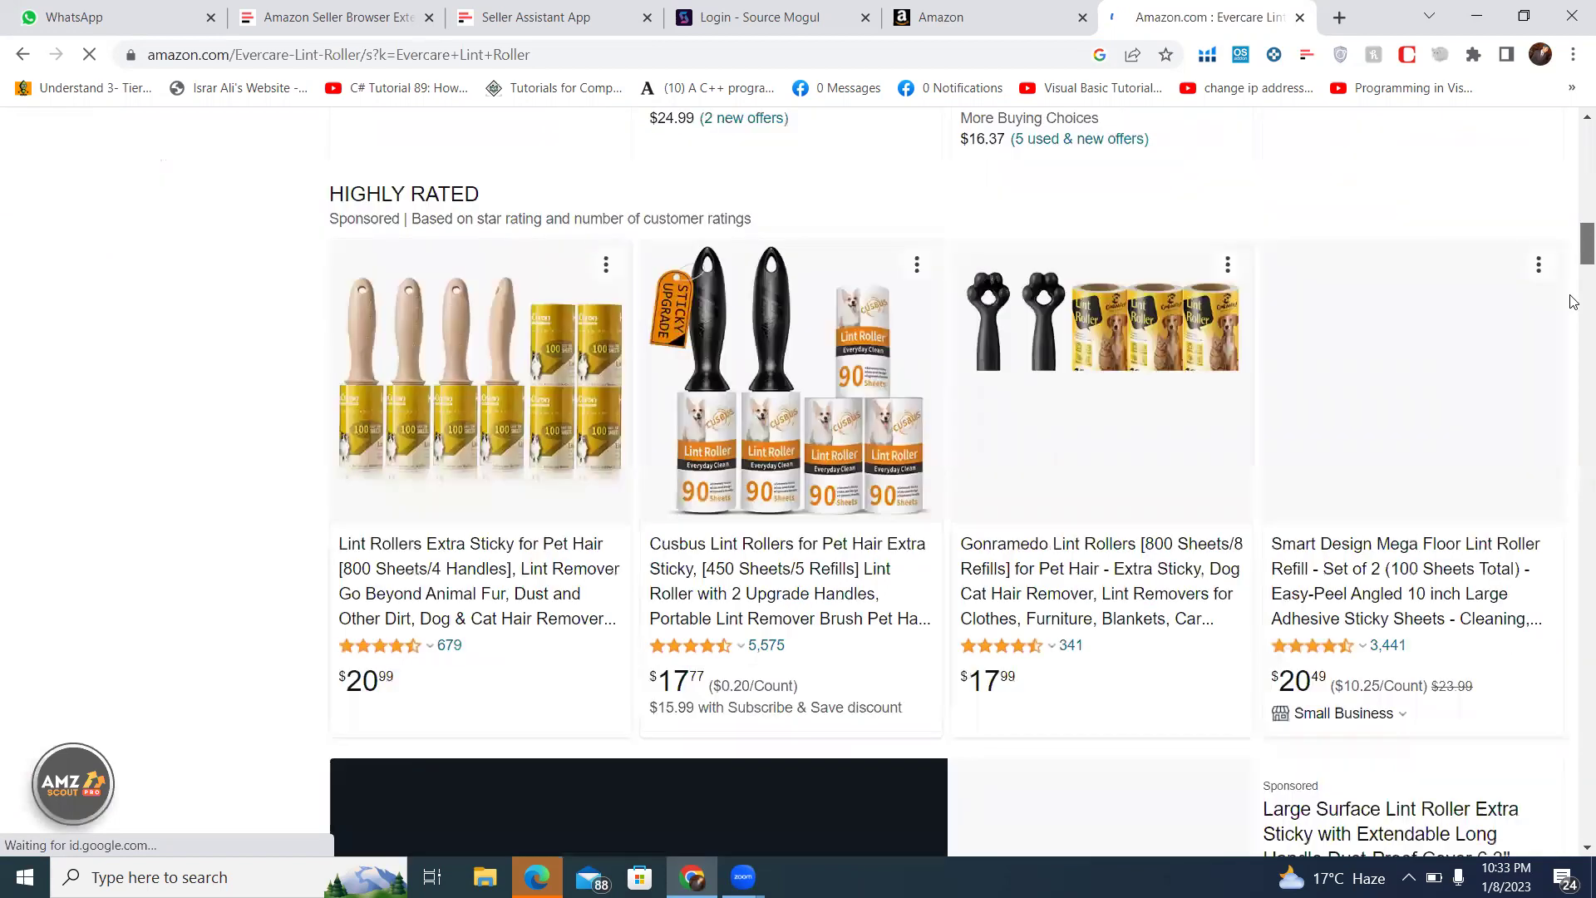
pyautogui.scroll(-10, 1570, 250)
pyautogui.scroll(5, 1574, 241)
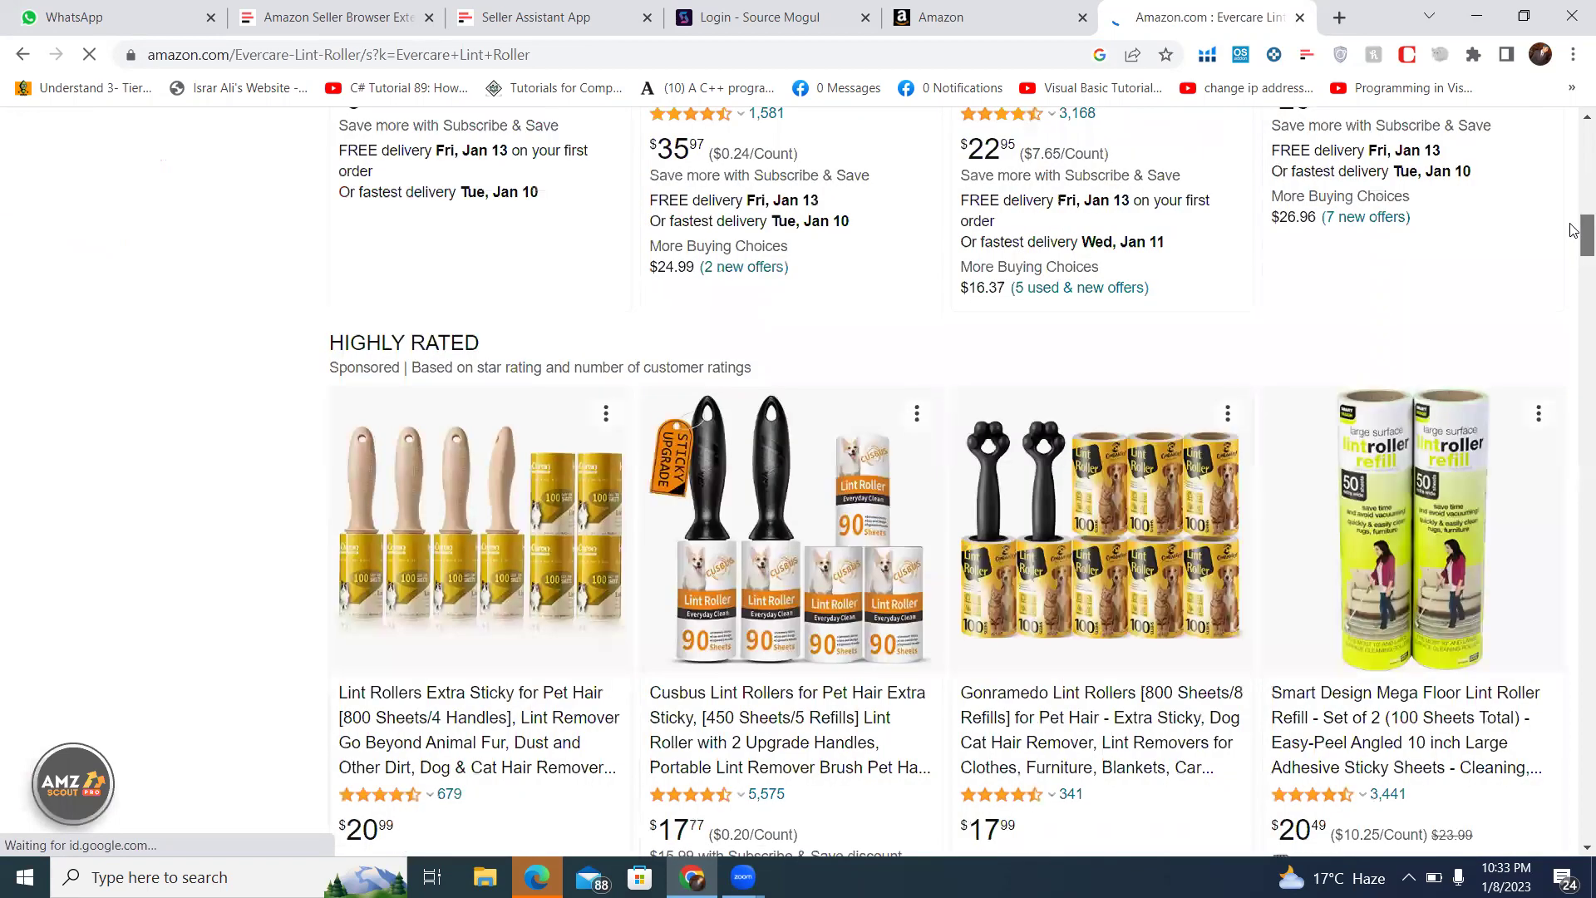
pyautogui.scroll(-5, 1573, 251)
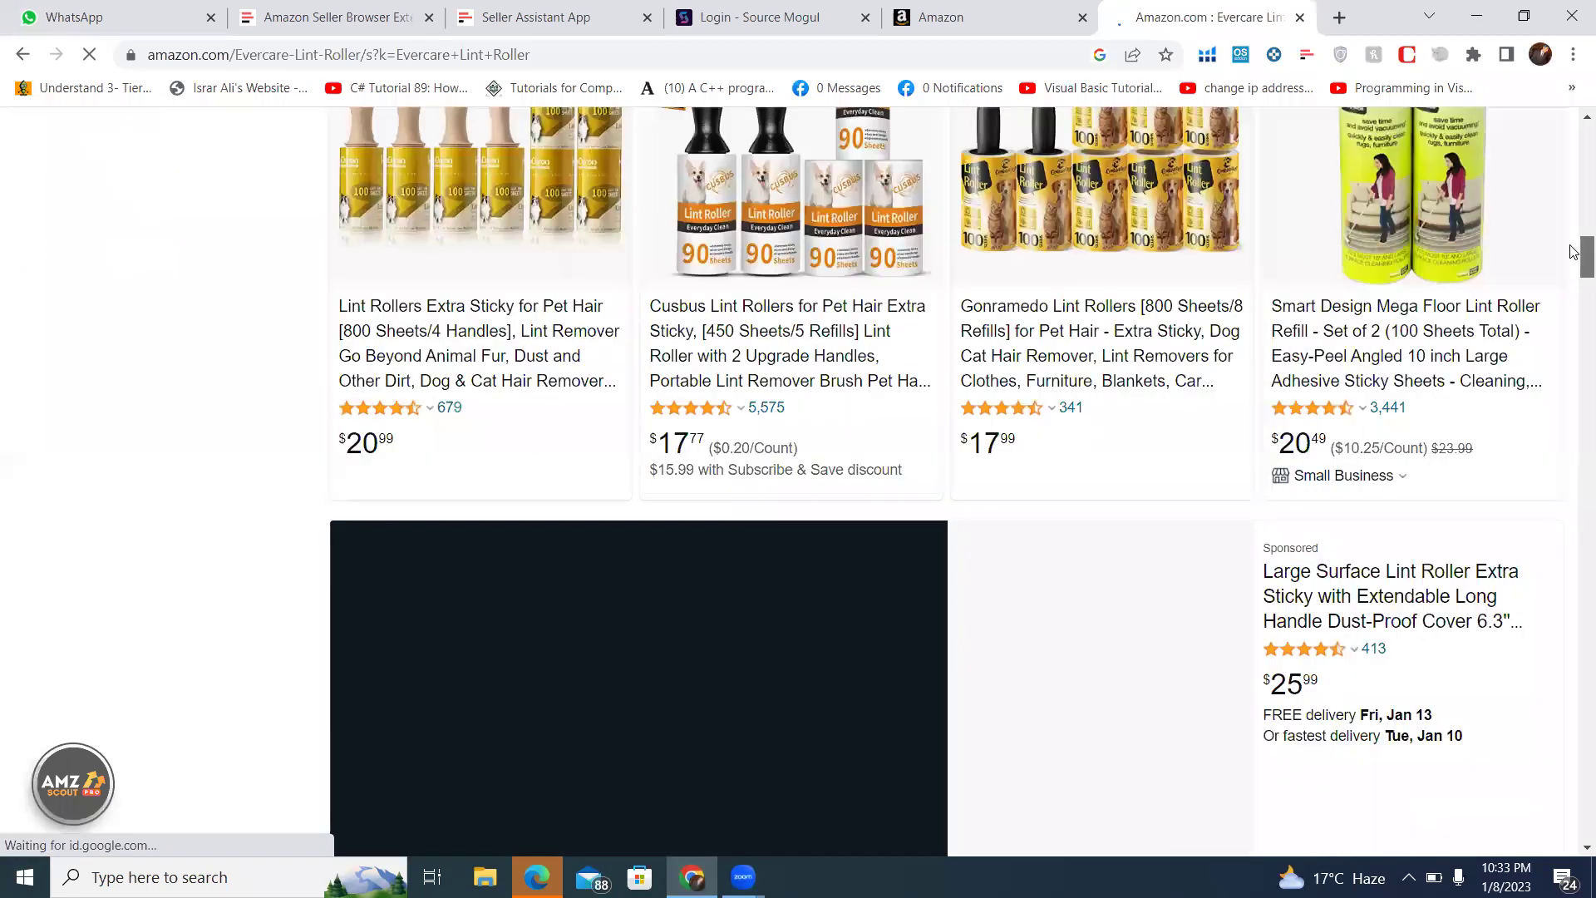
pyautogui.moveTo(1574, 251); pyautogui.dragTo(1574, 301)
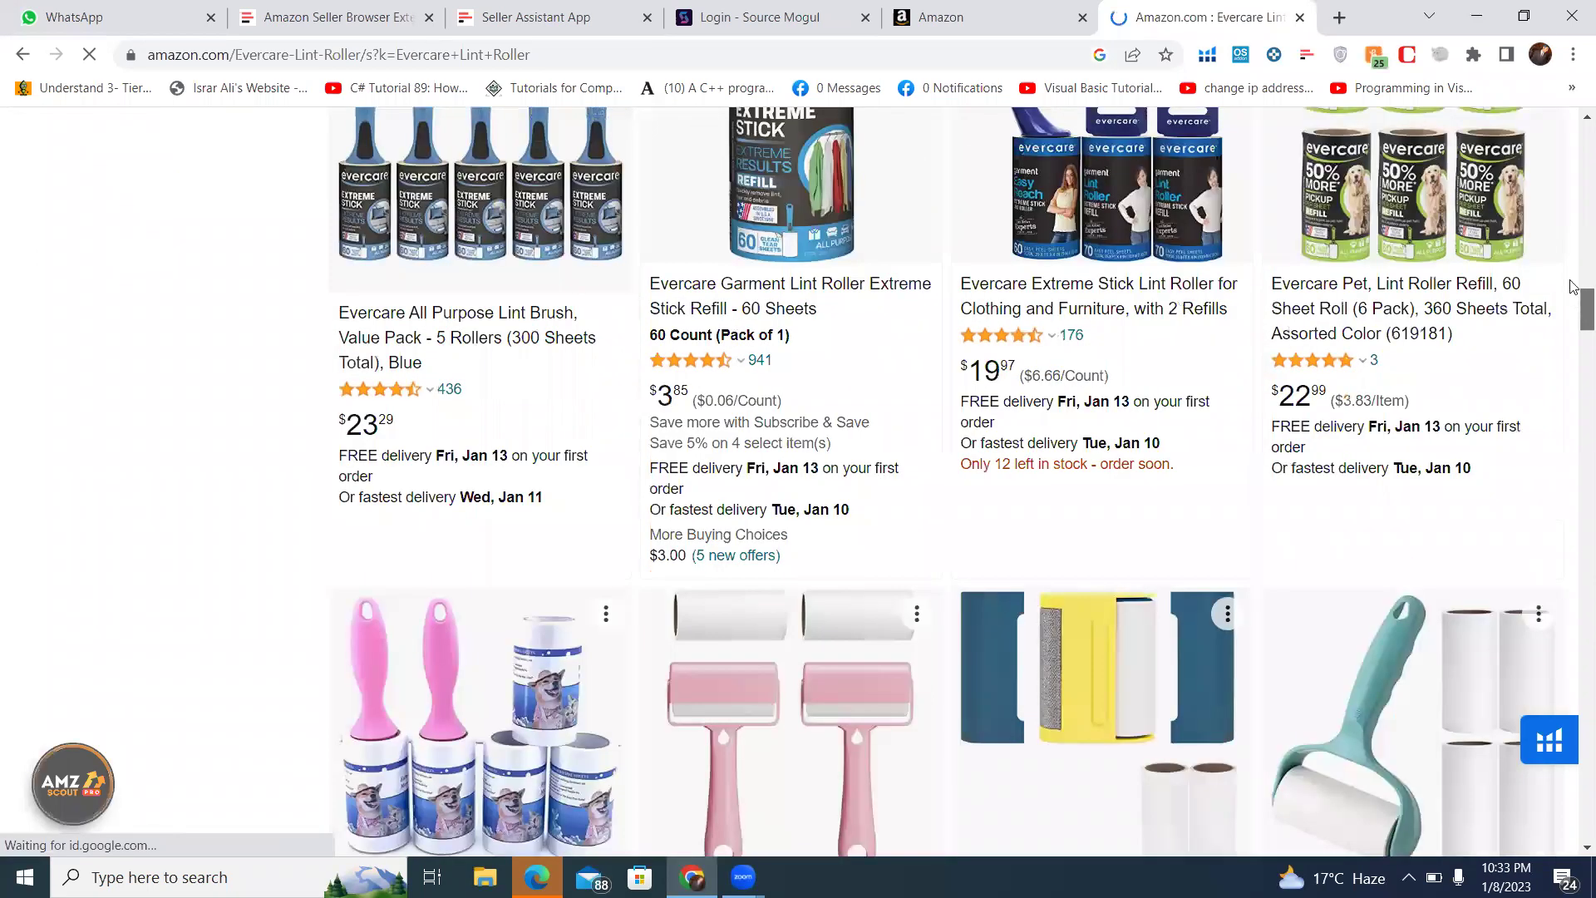
pyautogui.scroll(2, 1573, 296)
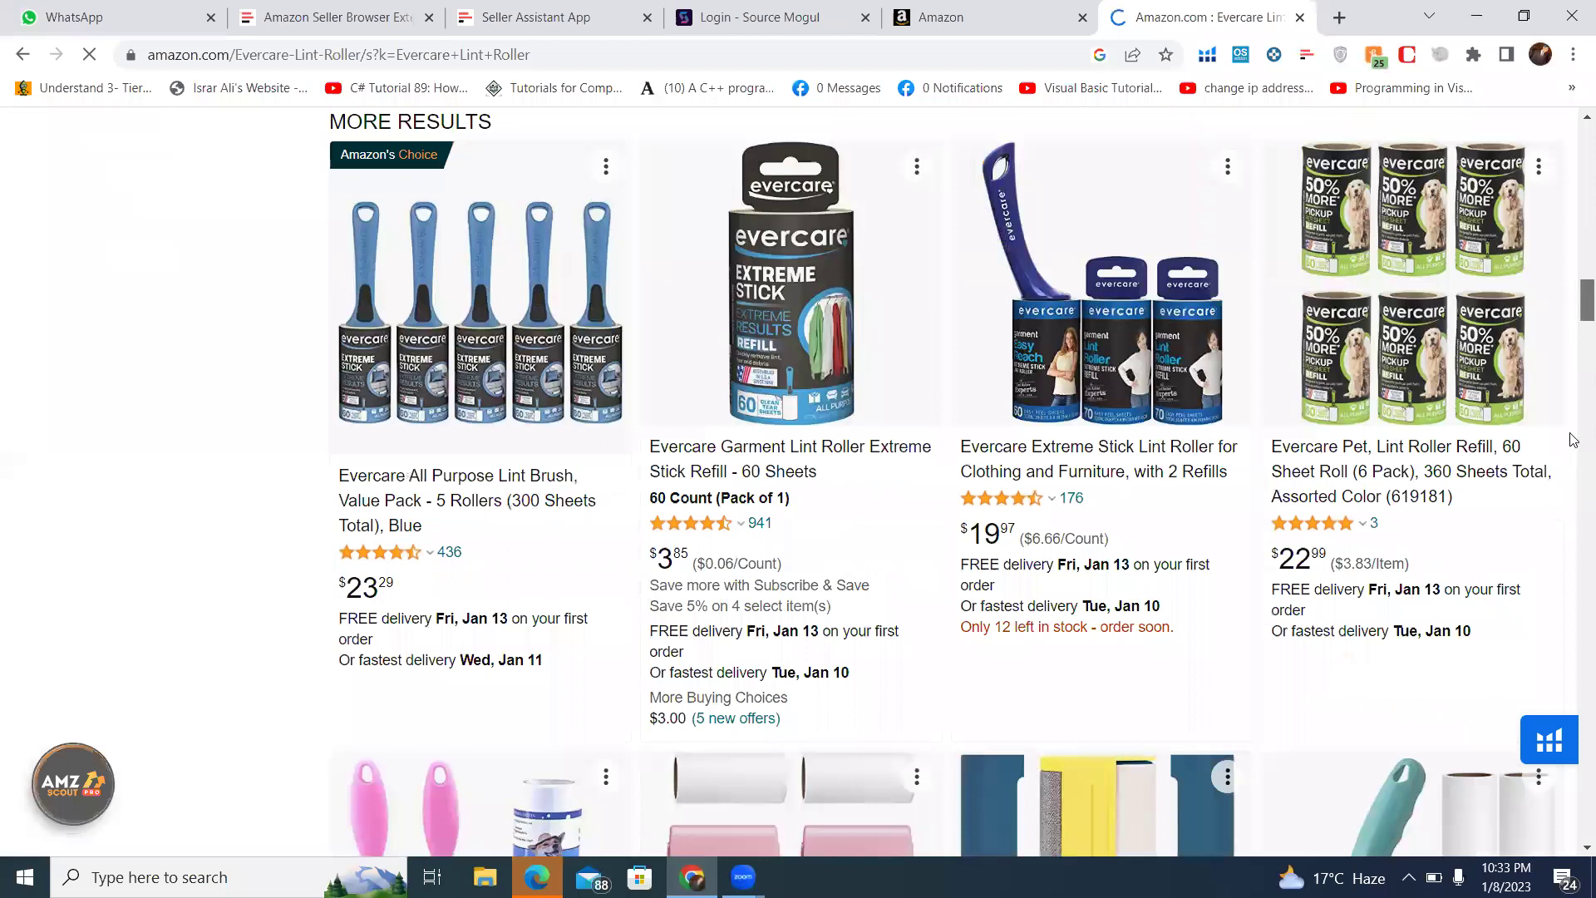
pyautogui.scroll(-15, 1573, 432)
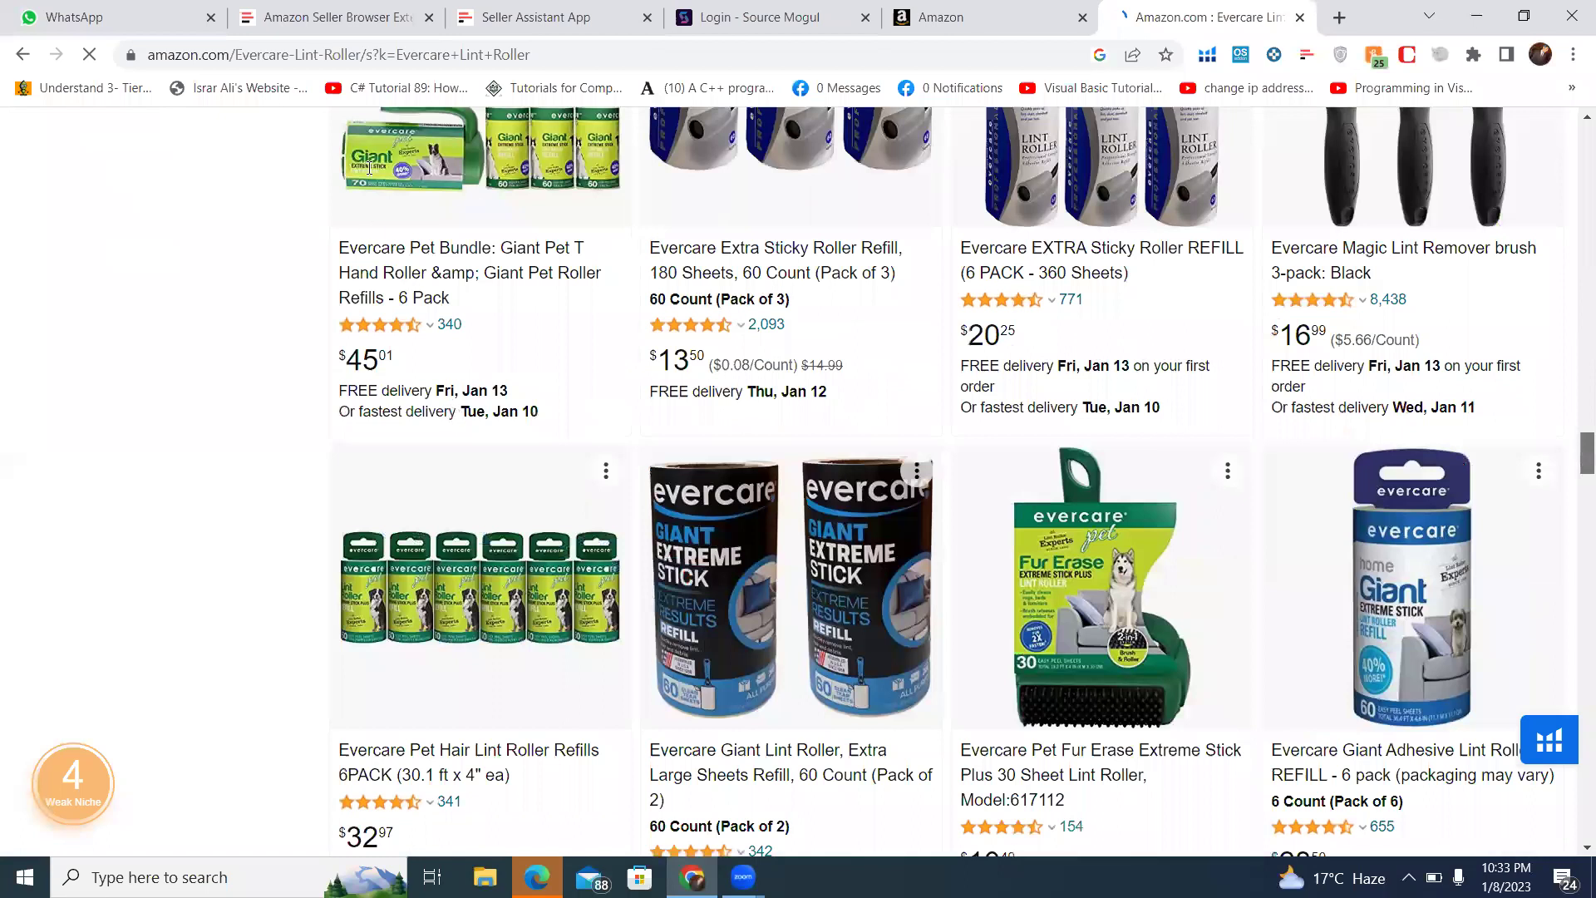
pyautogui.scroll(-3, 370, 166)
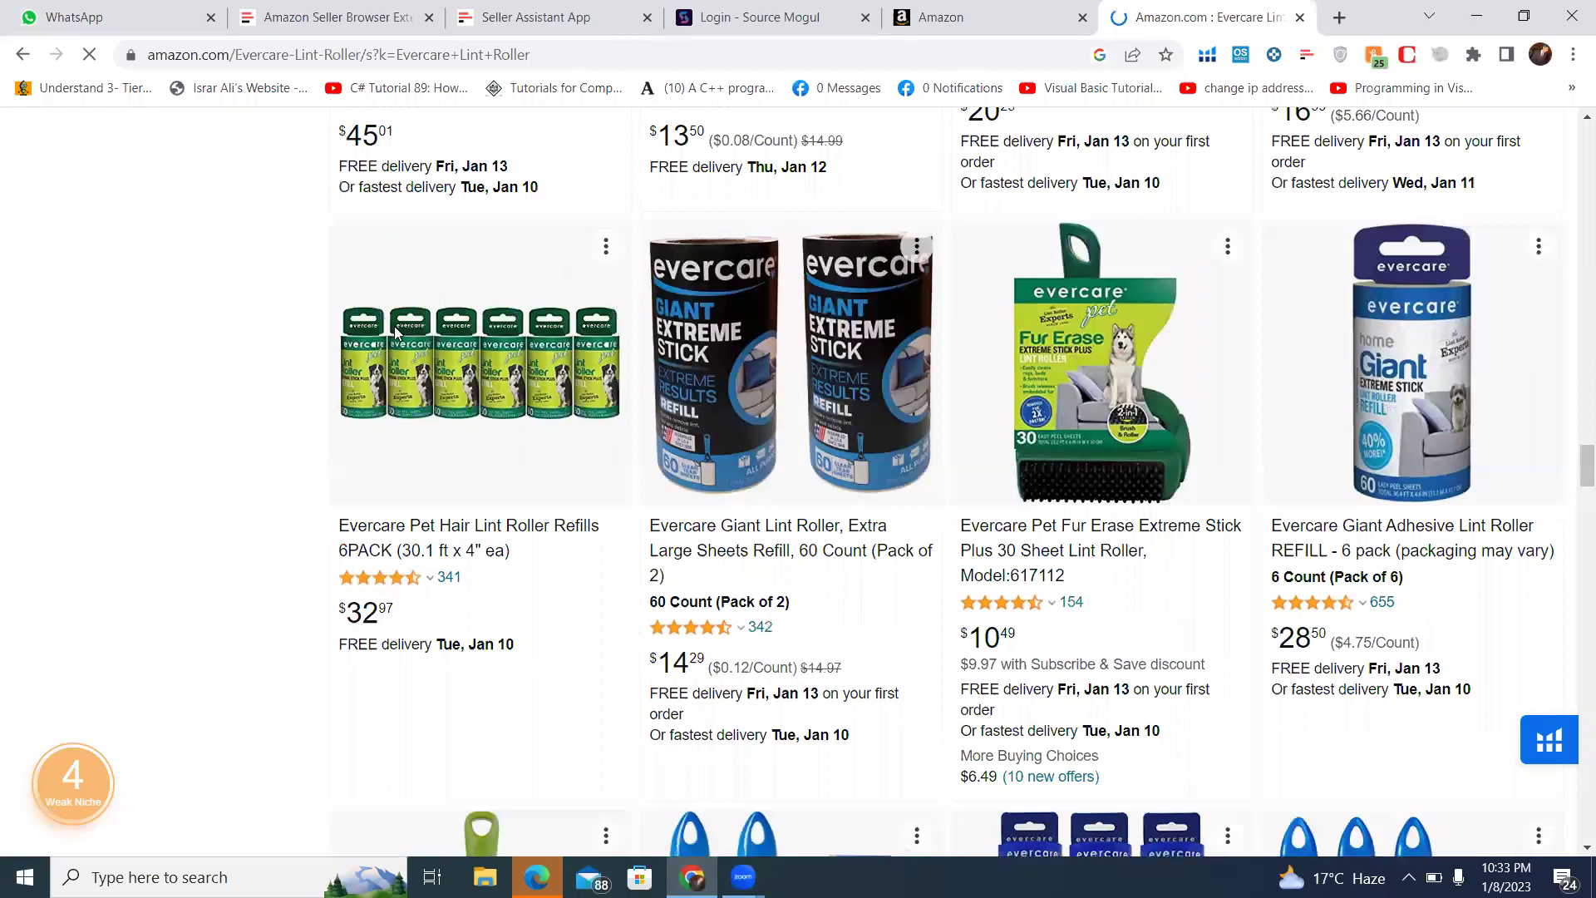
# - Copy ASIN B0066UR47A from the Evercare 6PACK page's URL and go back to Seller Central
pyautogui.click(527, 53)
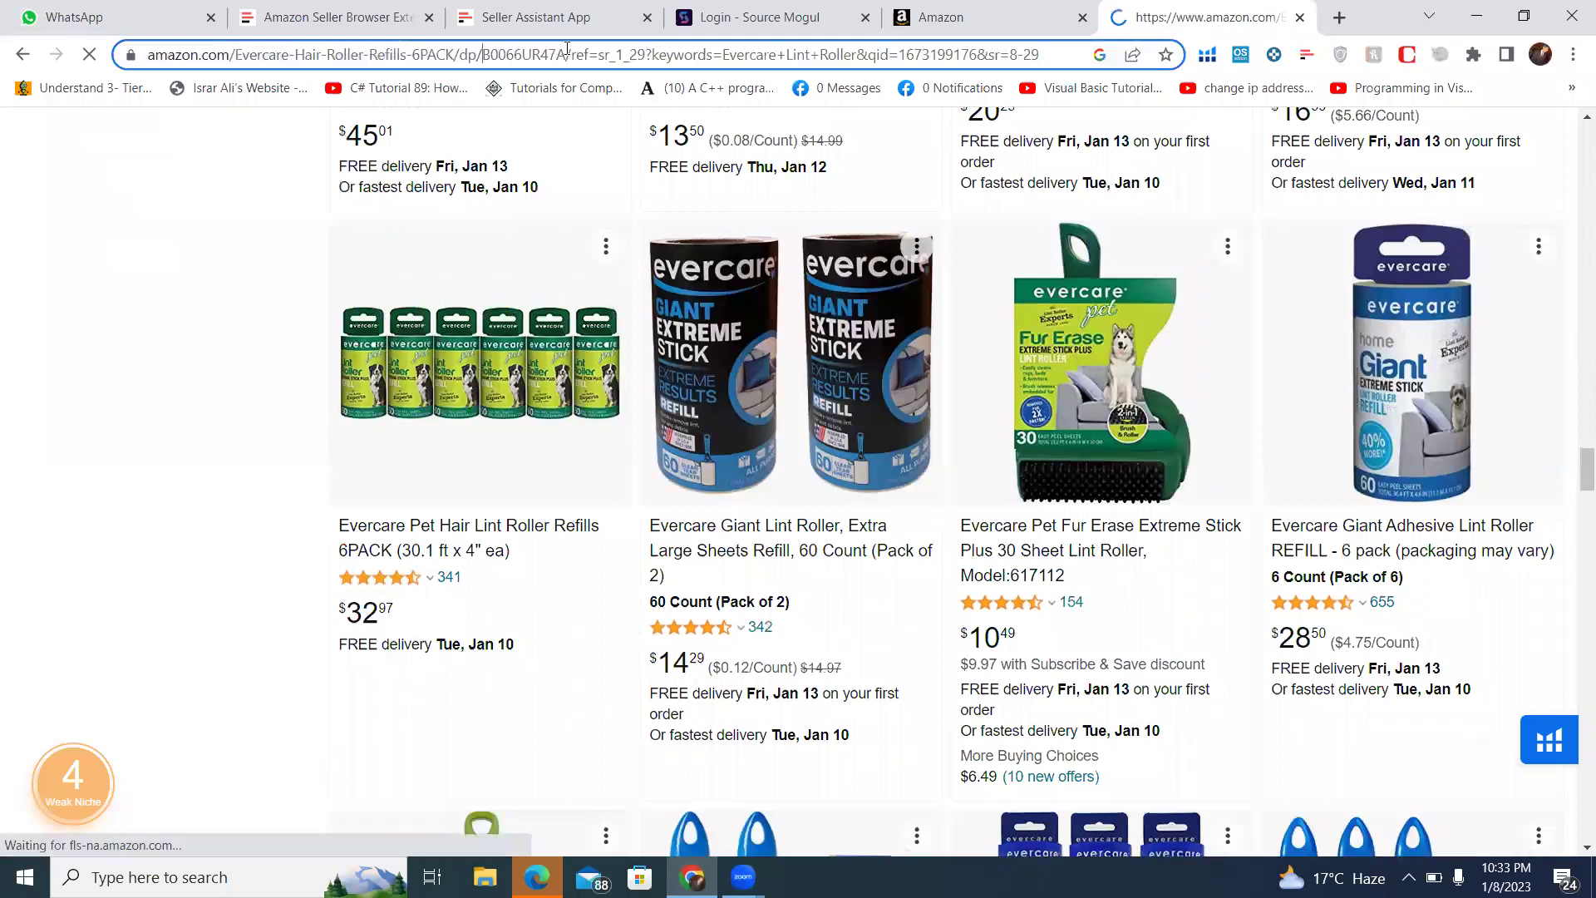
pyautogui.doubleClick(589, 55)
pyautogui.hotkey('ctrl', 'c')
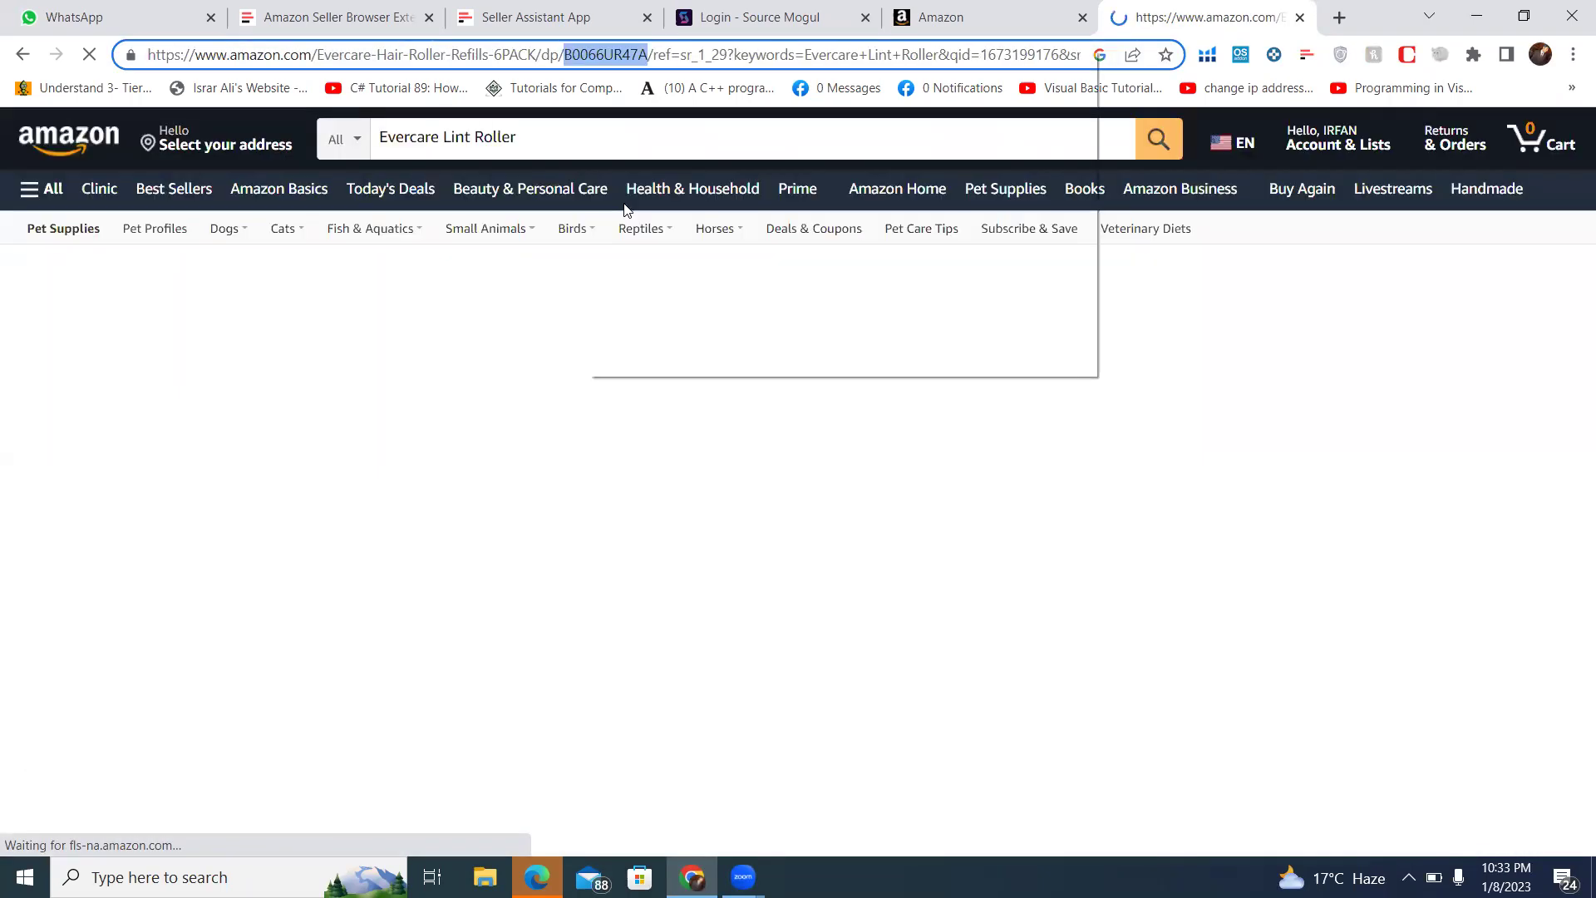
pyautogui.click(967, 9)
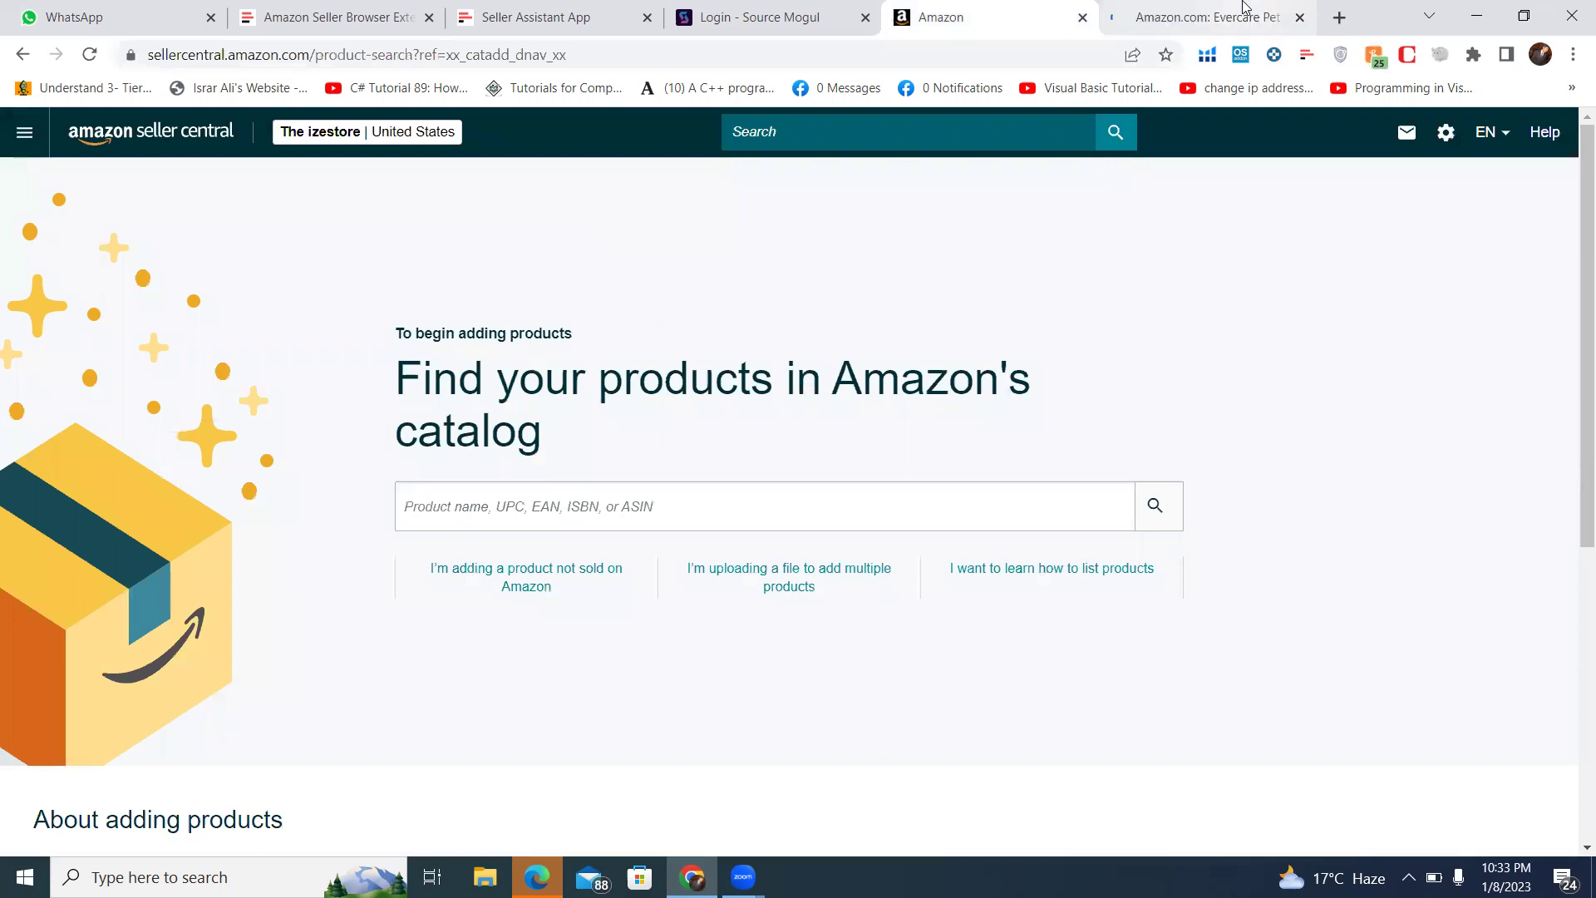
pyautogui.hotkey('ctrl', 'Tab')
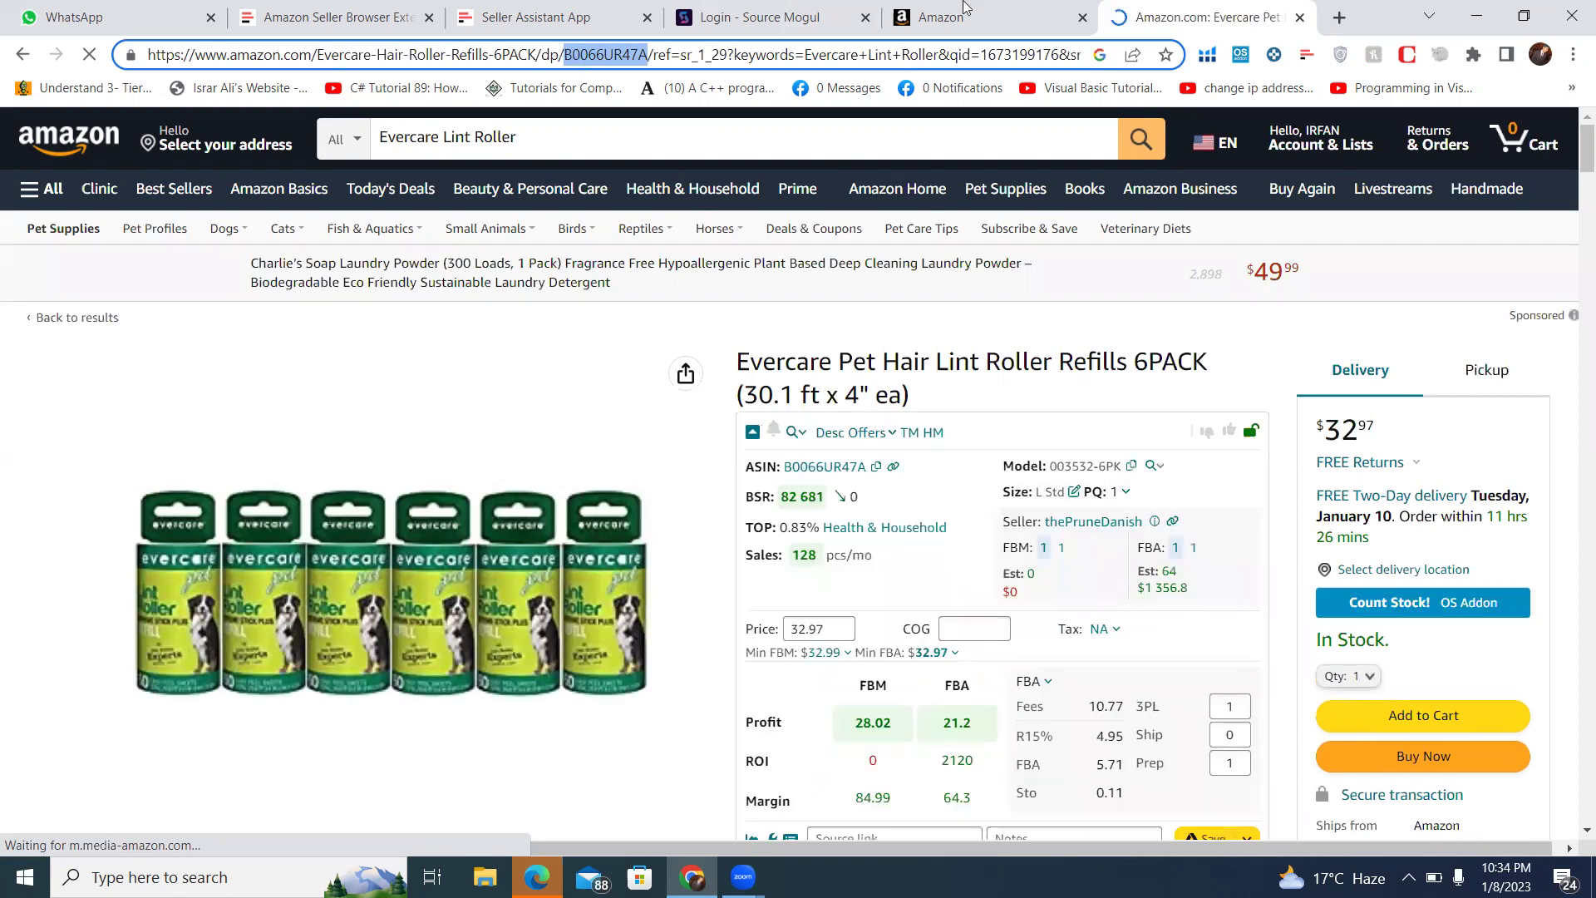
pyautogui.click(965, 10)
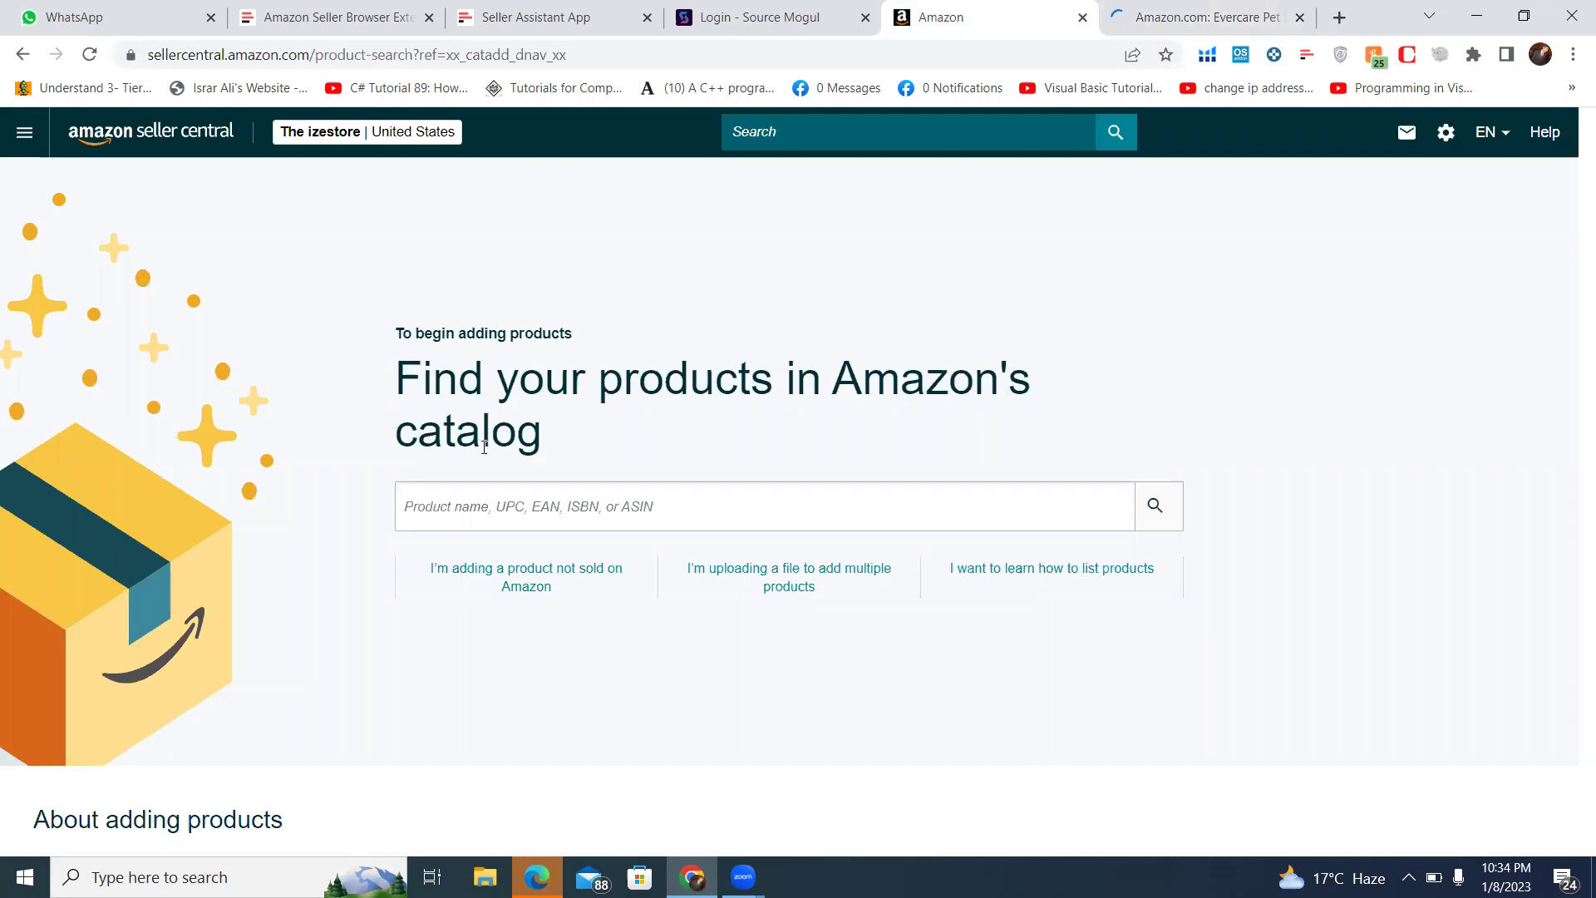
# - Paste ASIN B0066UR47A into the catalog search box, then return to the Evercare page
pyautogui.click(488, 518)
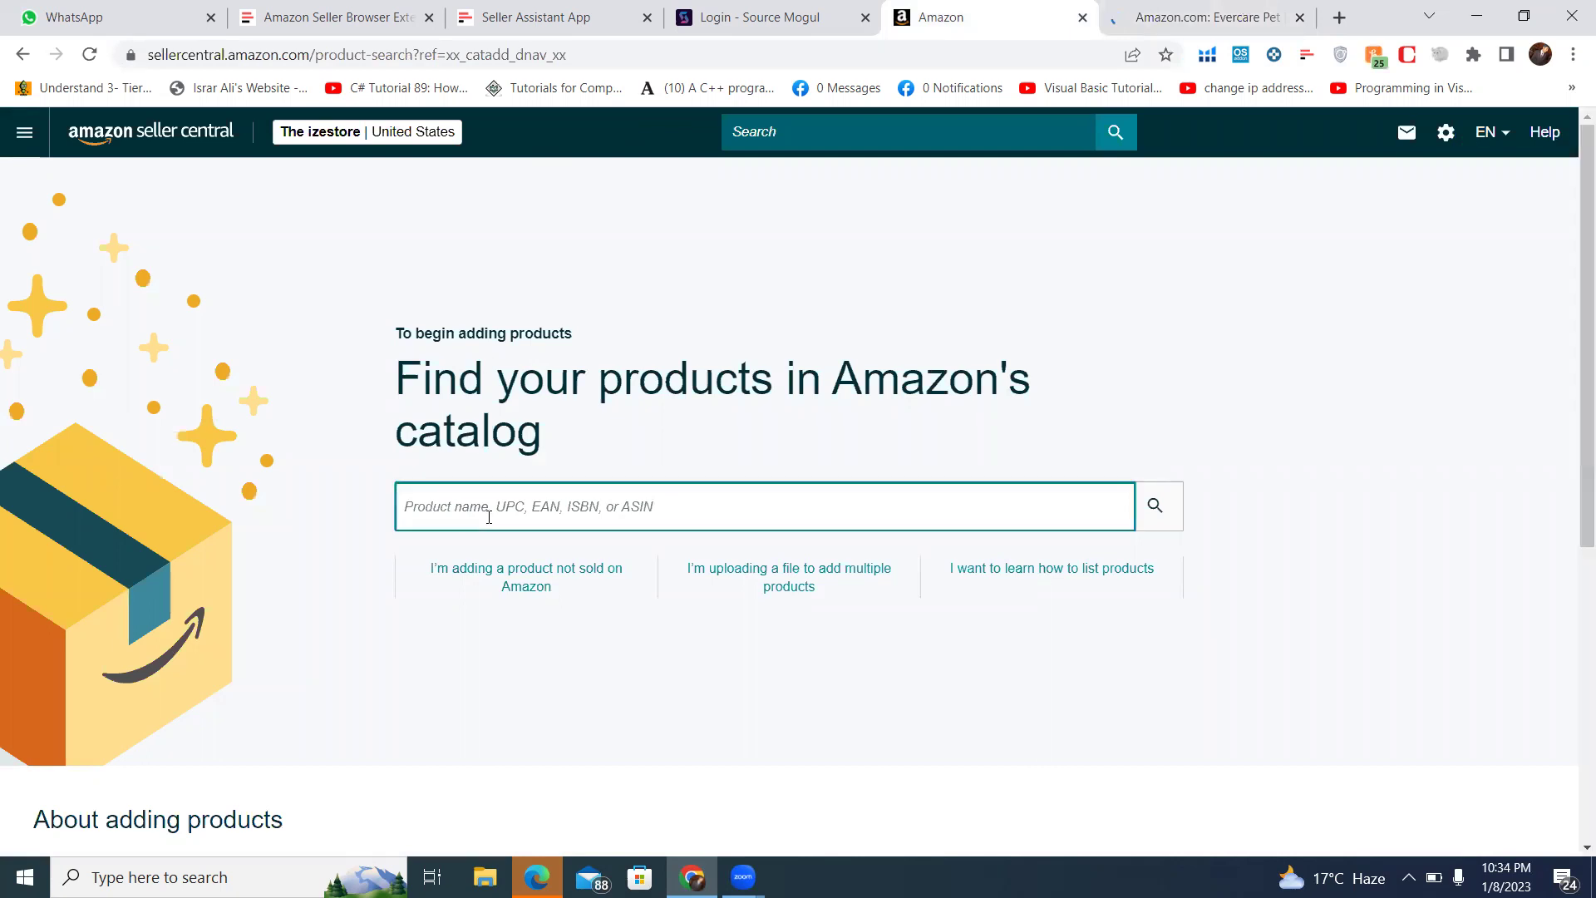
pyautogui.hotkey('ctrl', 'v')
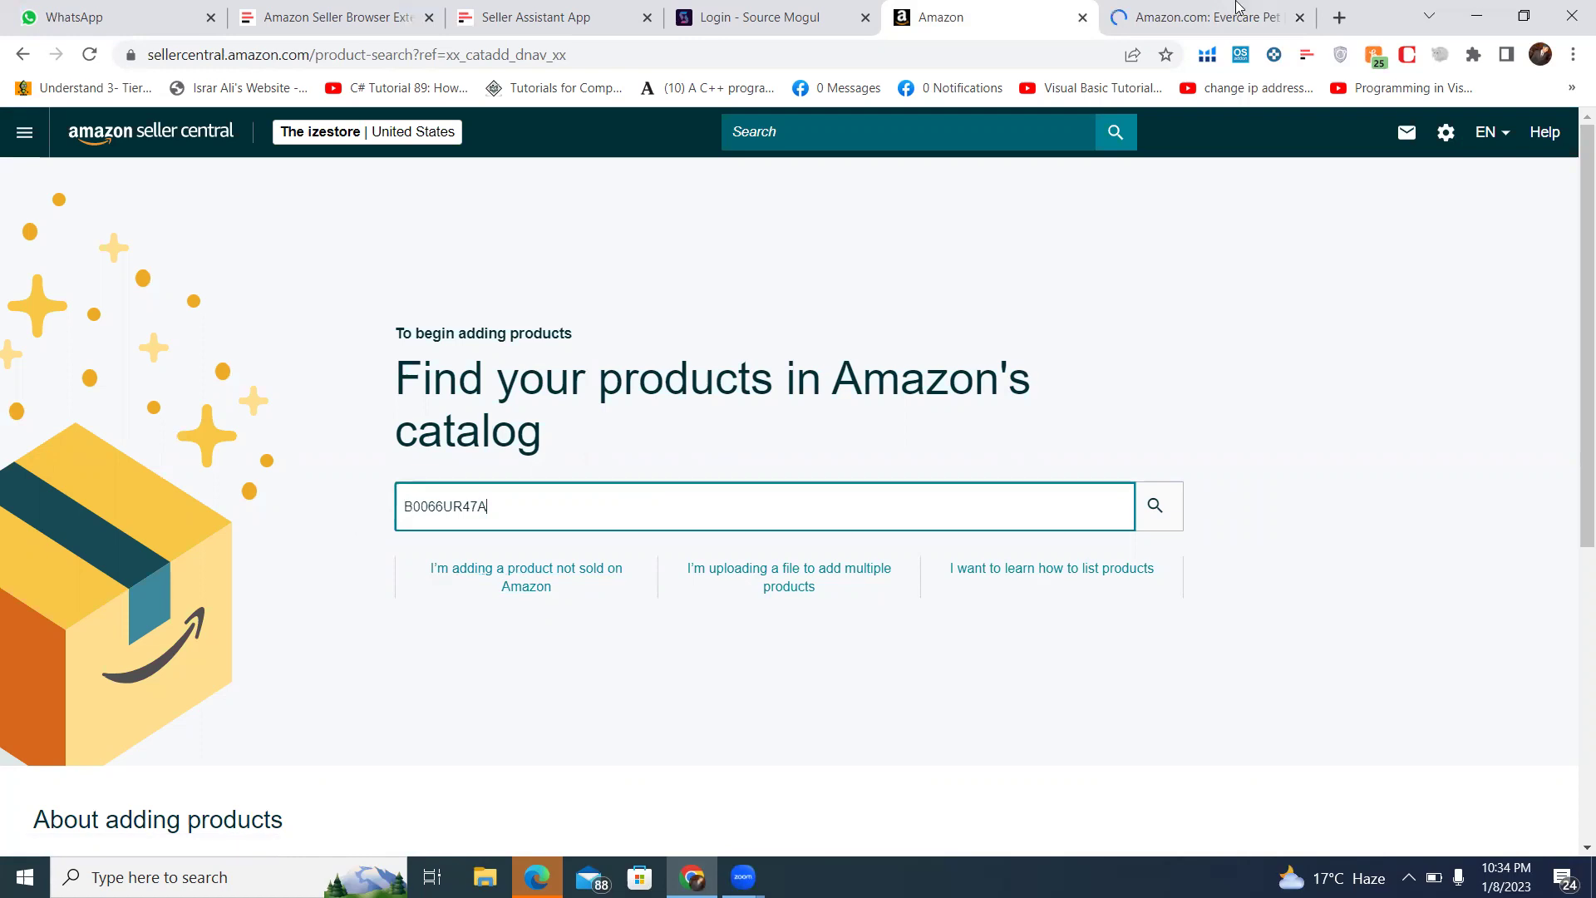
pyautogui.hotkey('ctrl', 'Tab')
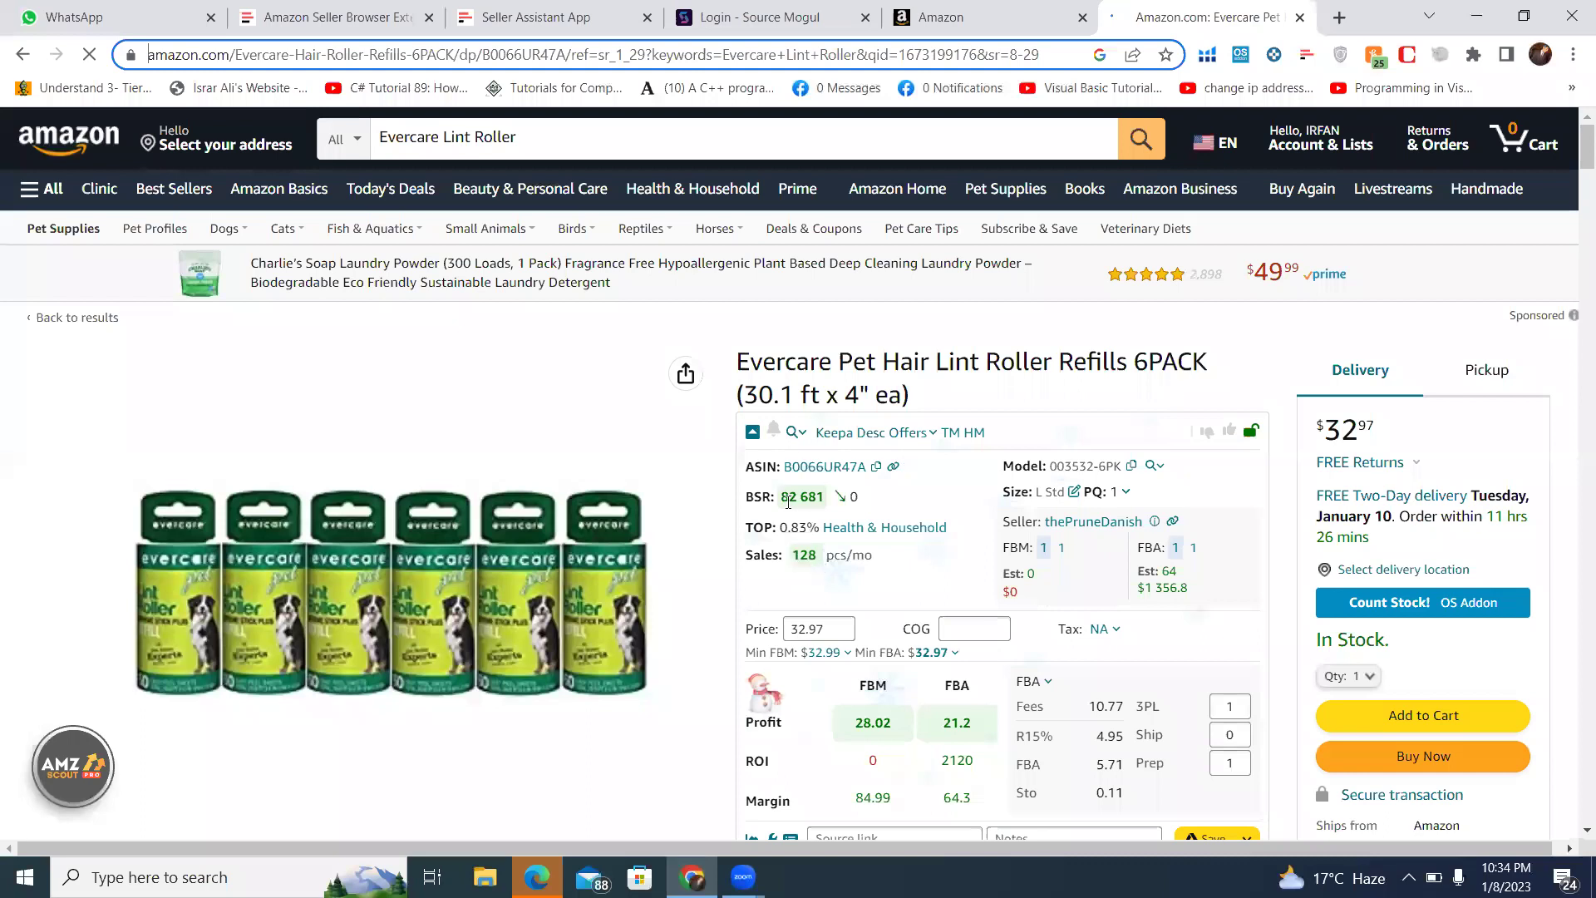
pyautogui.moveTo(782, 496); pyautogui.dragTo(825, 497)
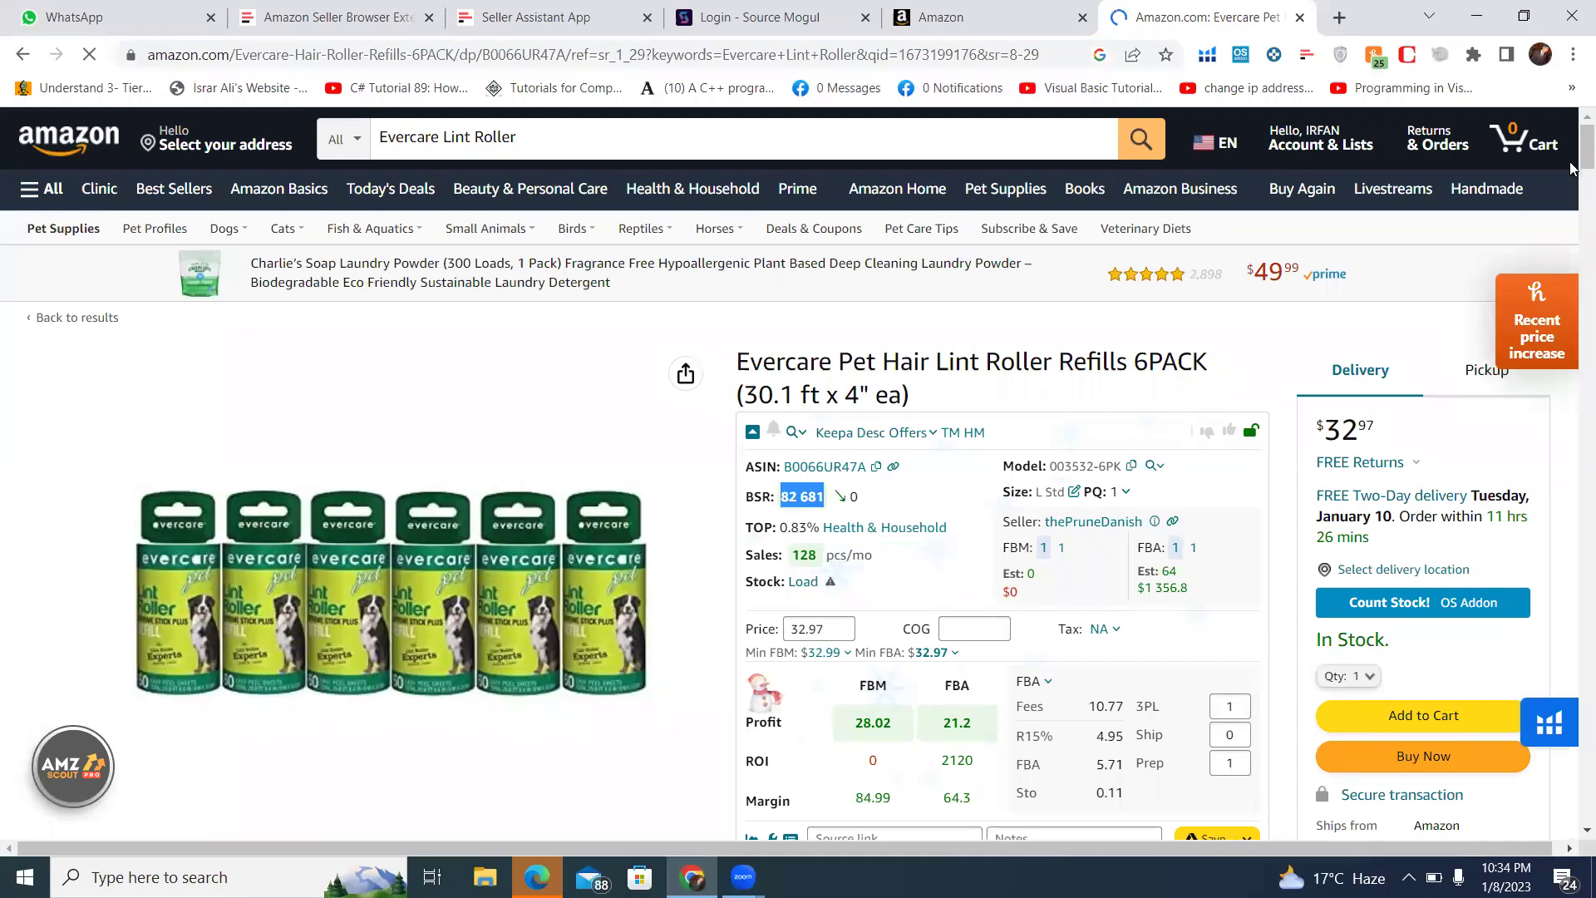
pyautogui.scroll(-5, 1571, 169)
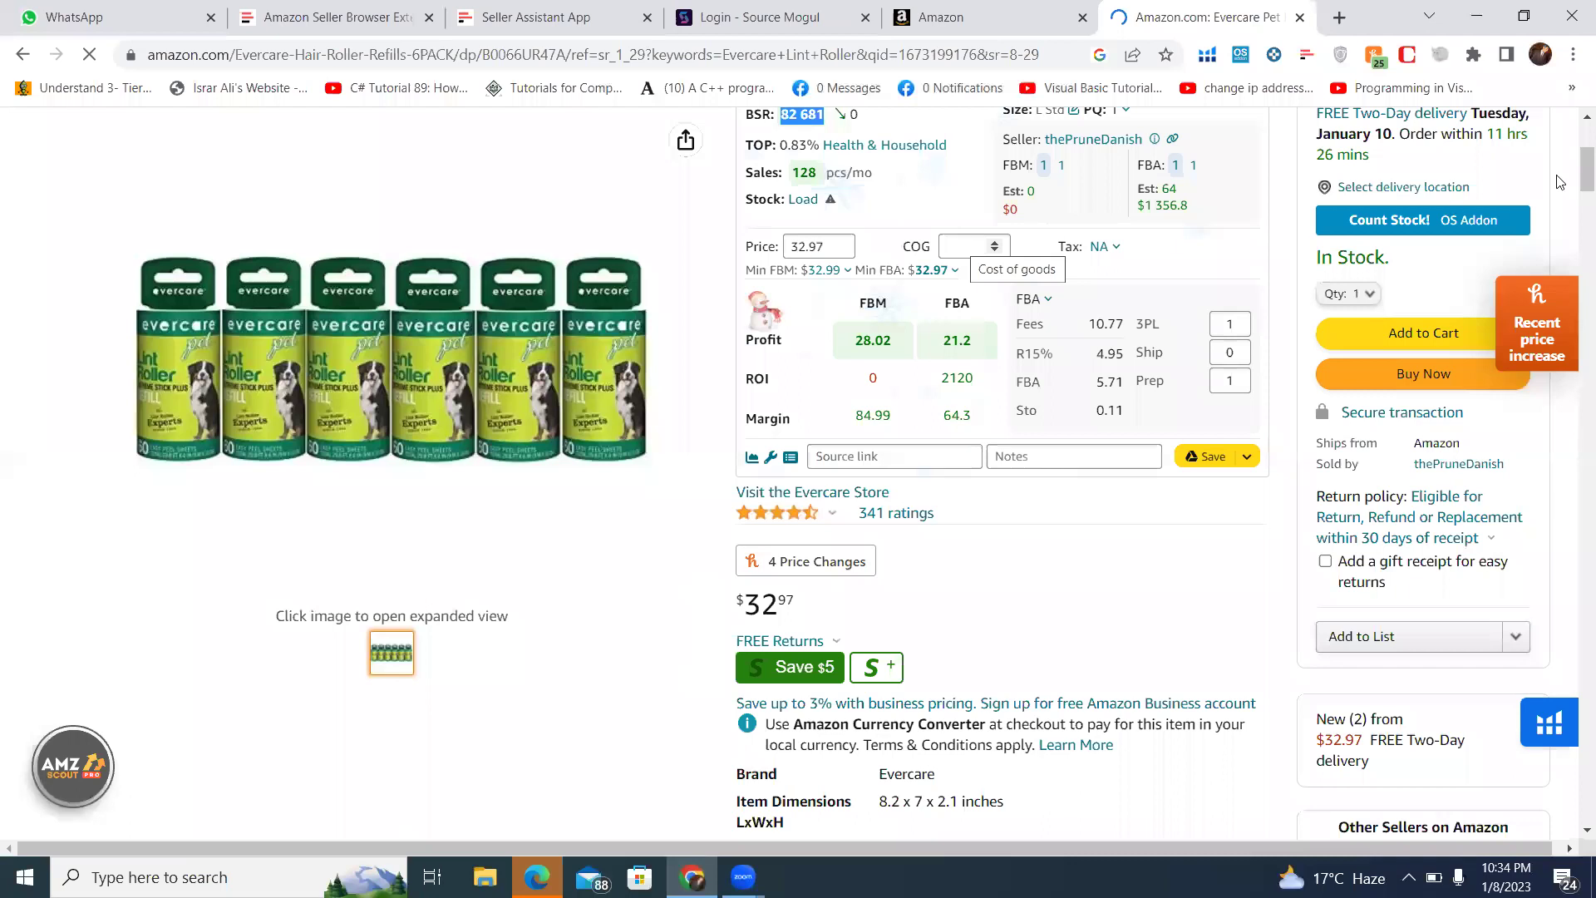
pyautogui.scroll(-2, 1574, 168)
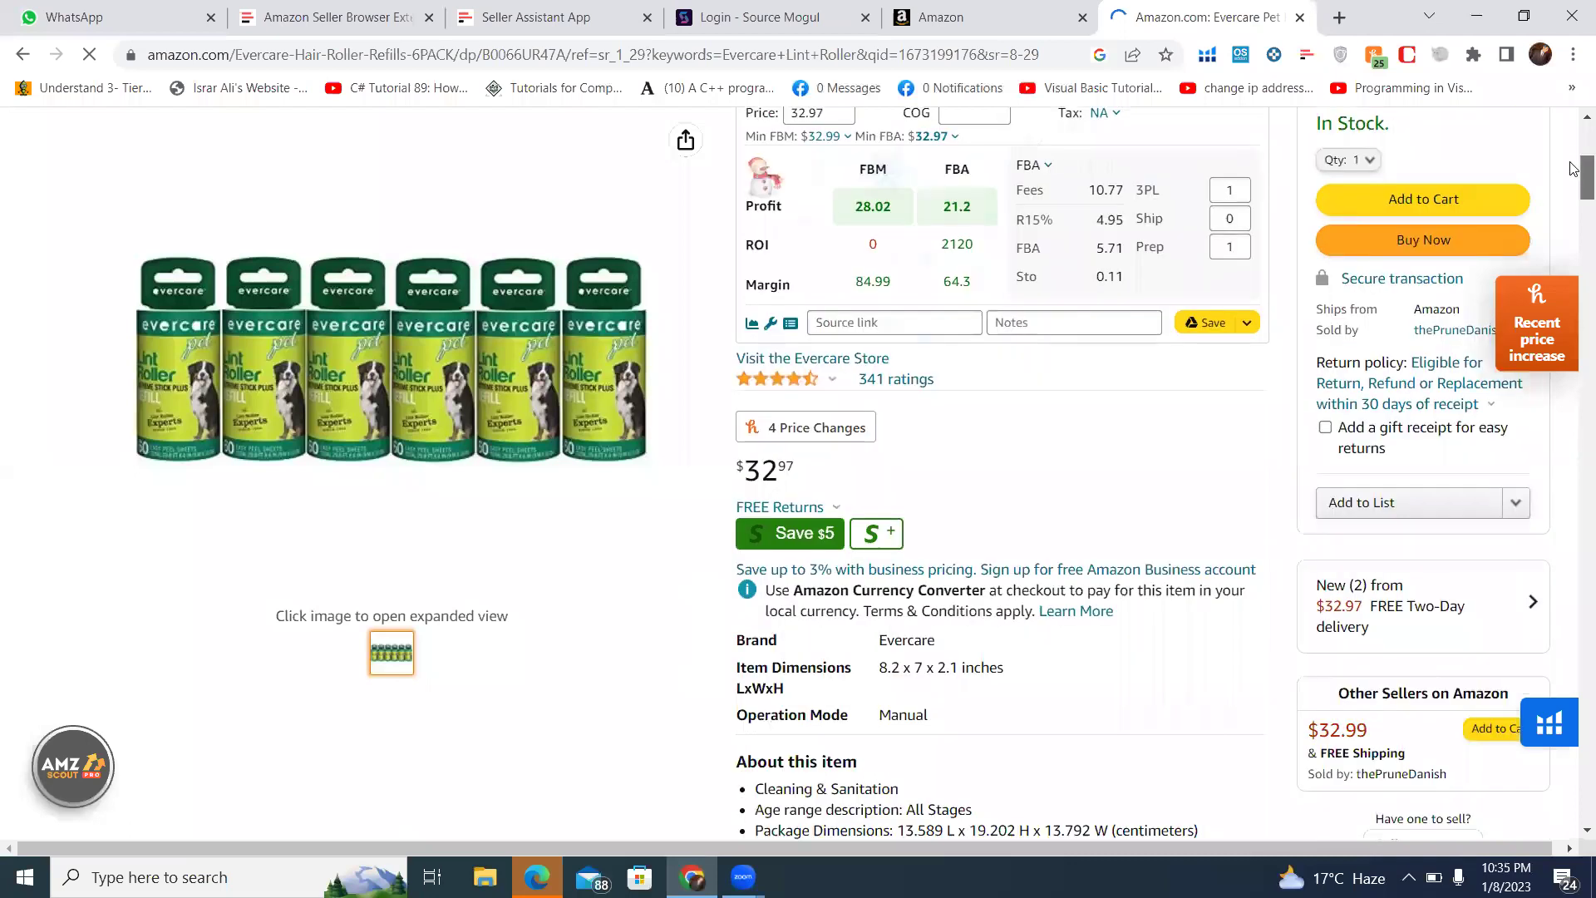
pyautogui.scroll(5, 1573, 166)
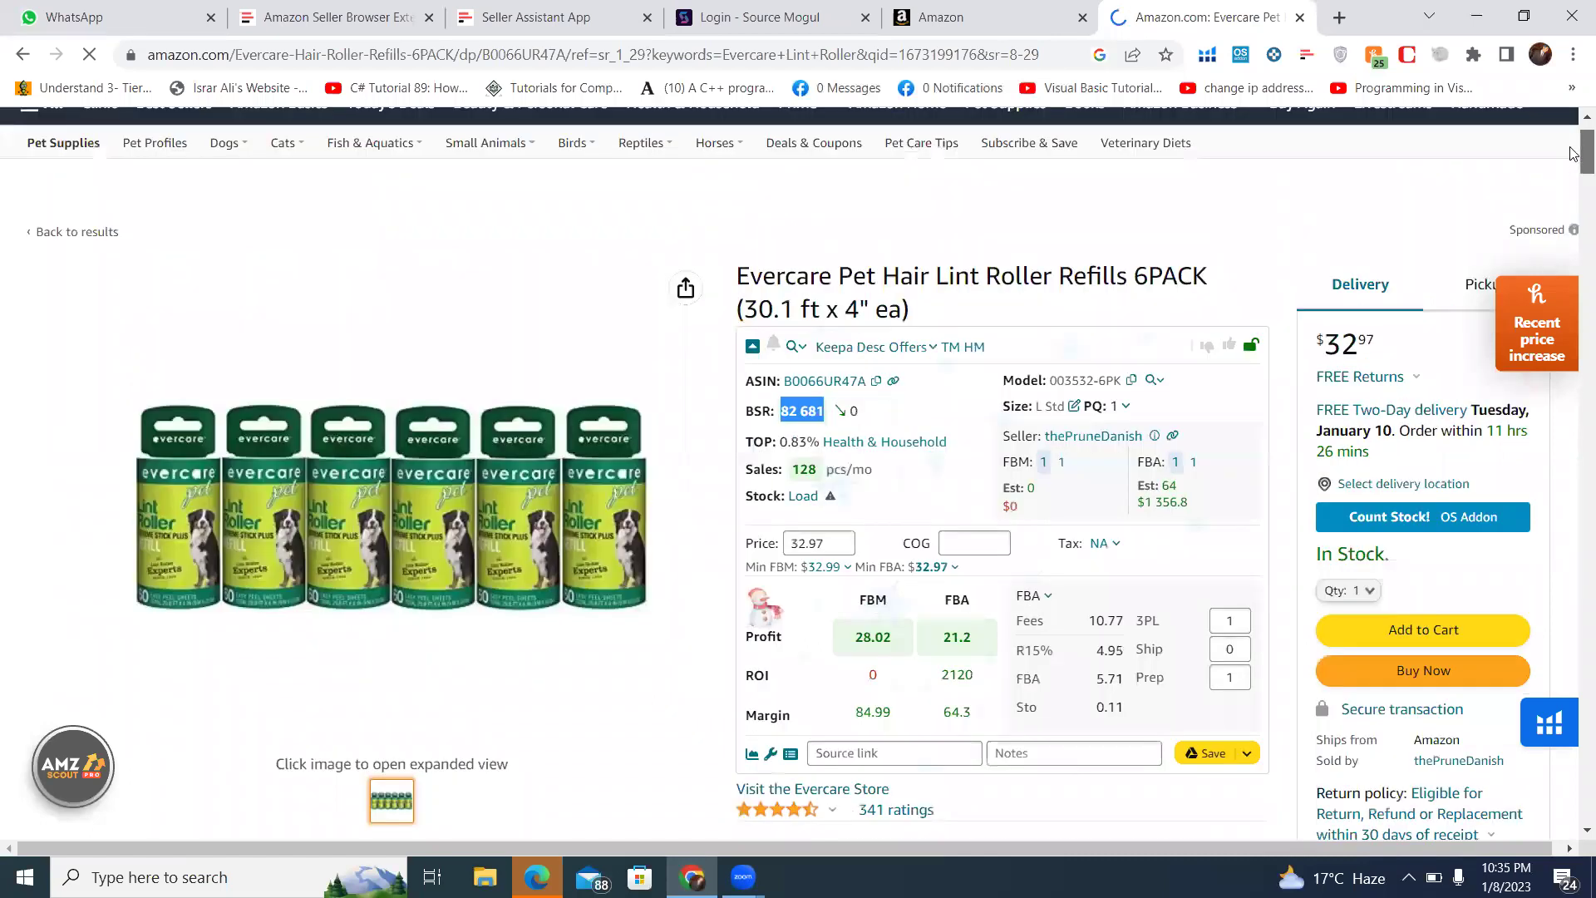
pyautogui.moveTo(1574, 153)
pyautogui.mouseDown()
pyautogui.moveTo(1573, 249)
pyautogui.moveTo(1573, 123)
pyautogui.mouseUp()
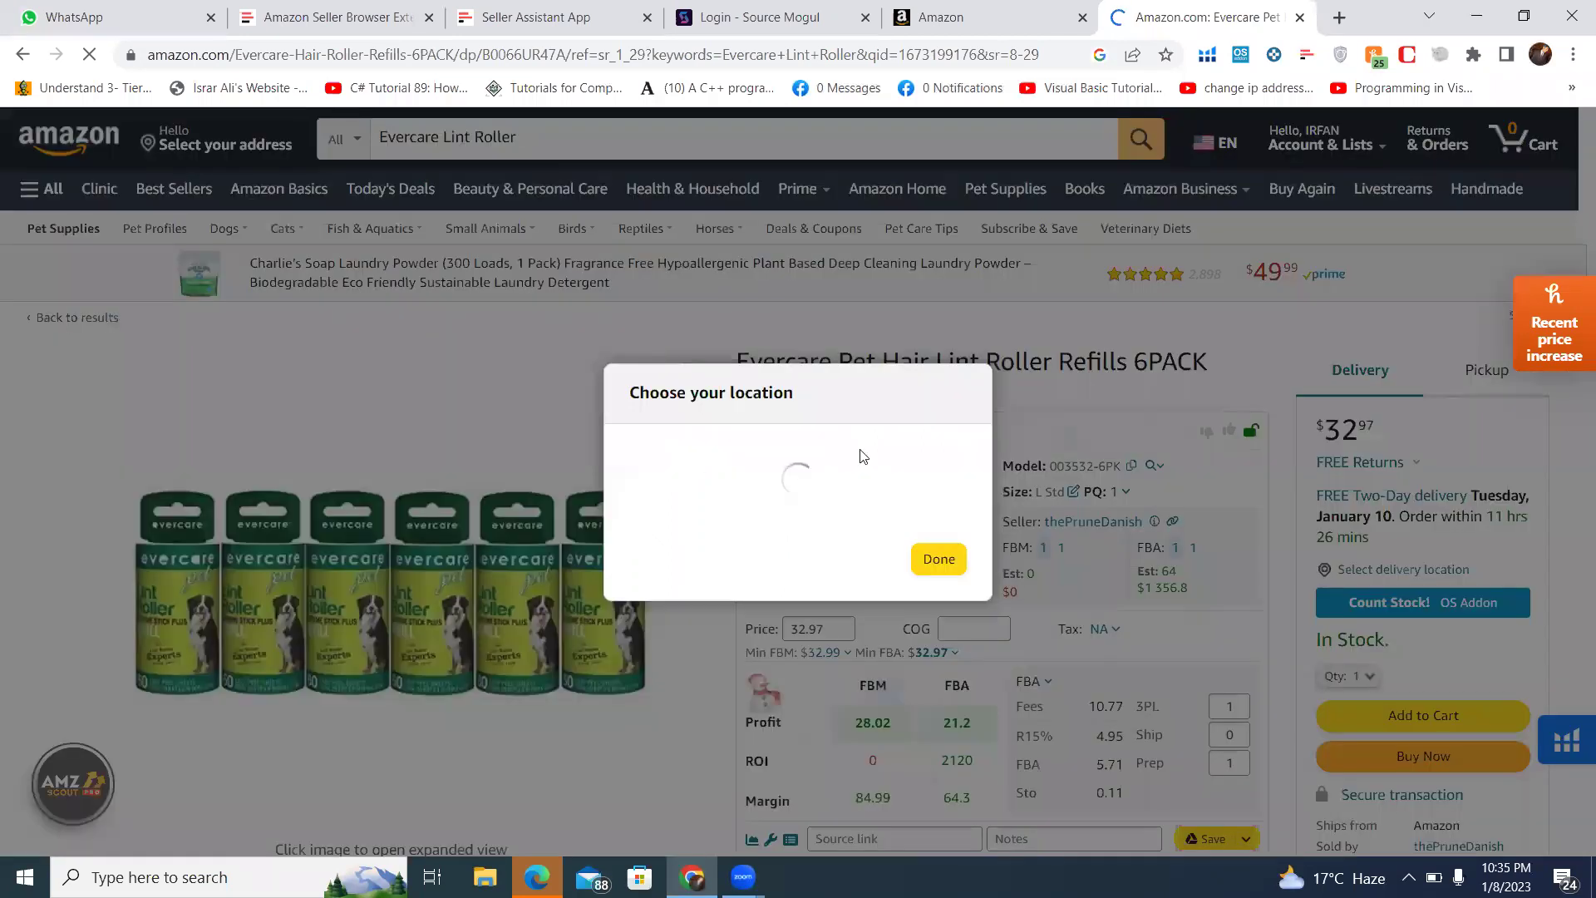
# - Set the Amazon.com delivery location to ZIP code 10111, New York
pyautogui.click(674, 623)
pyautogui.write('1')
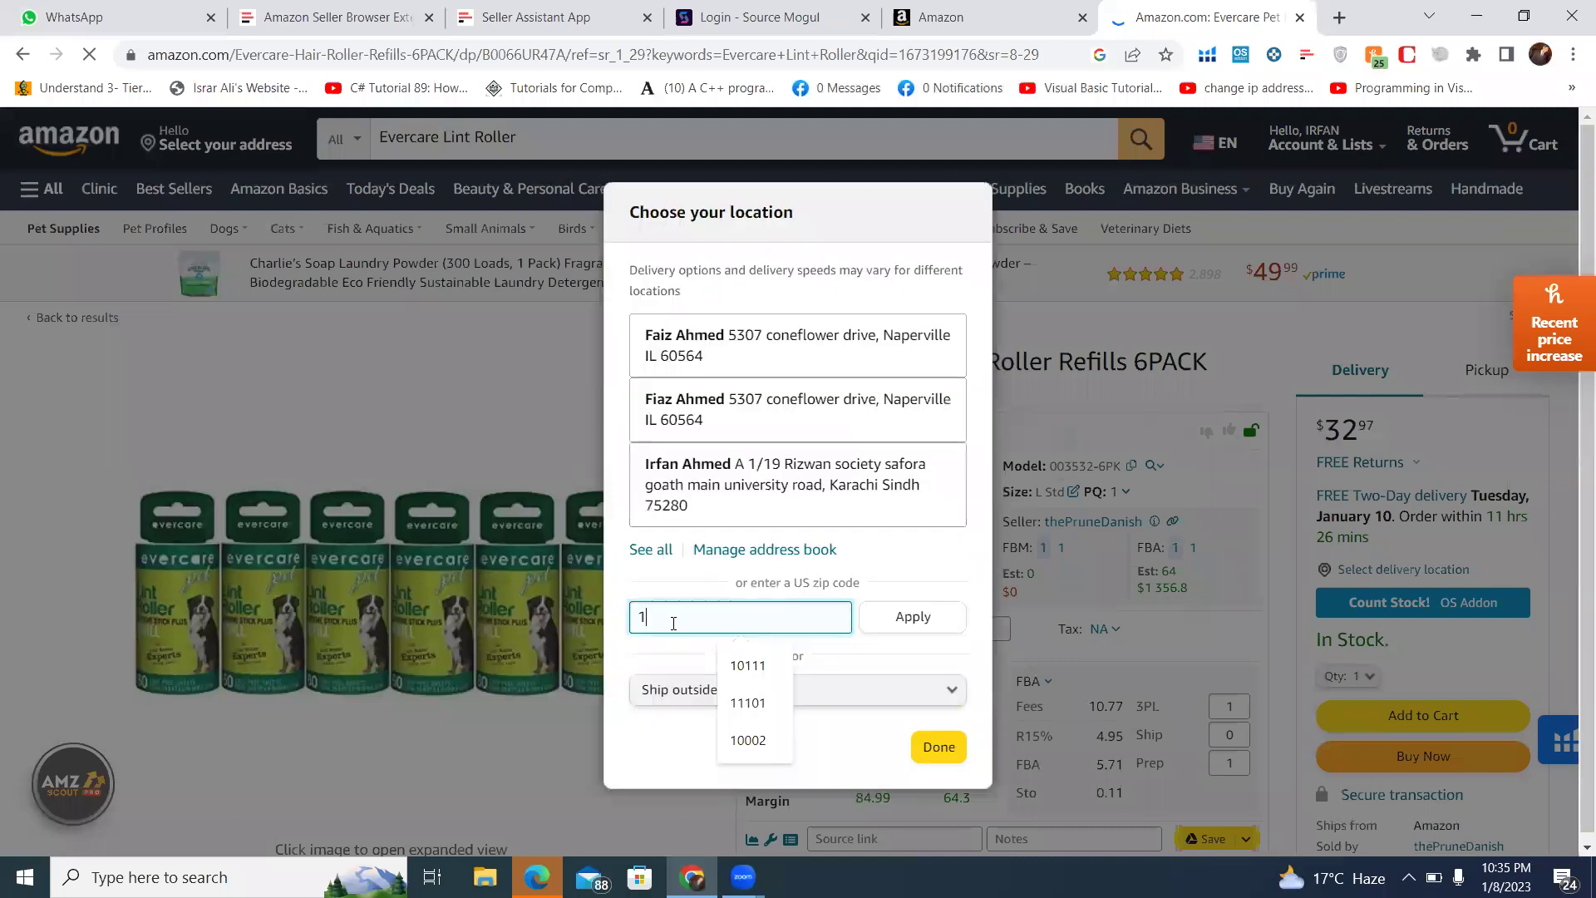
pyautogui.click(748, 665)
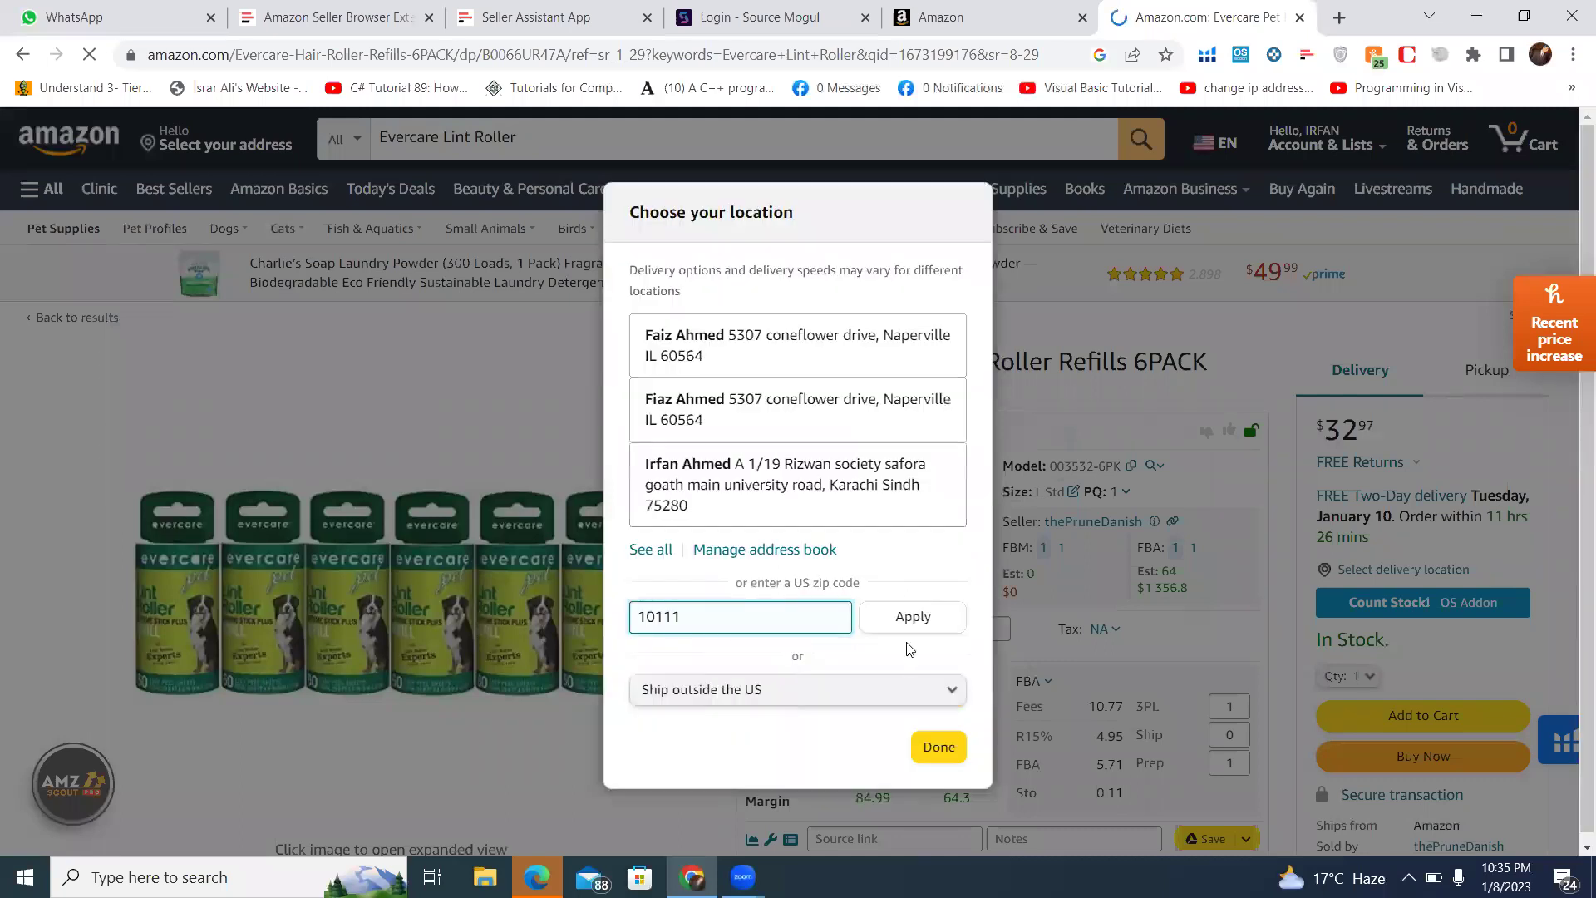
pyautogui.click(911, 618)
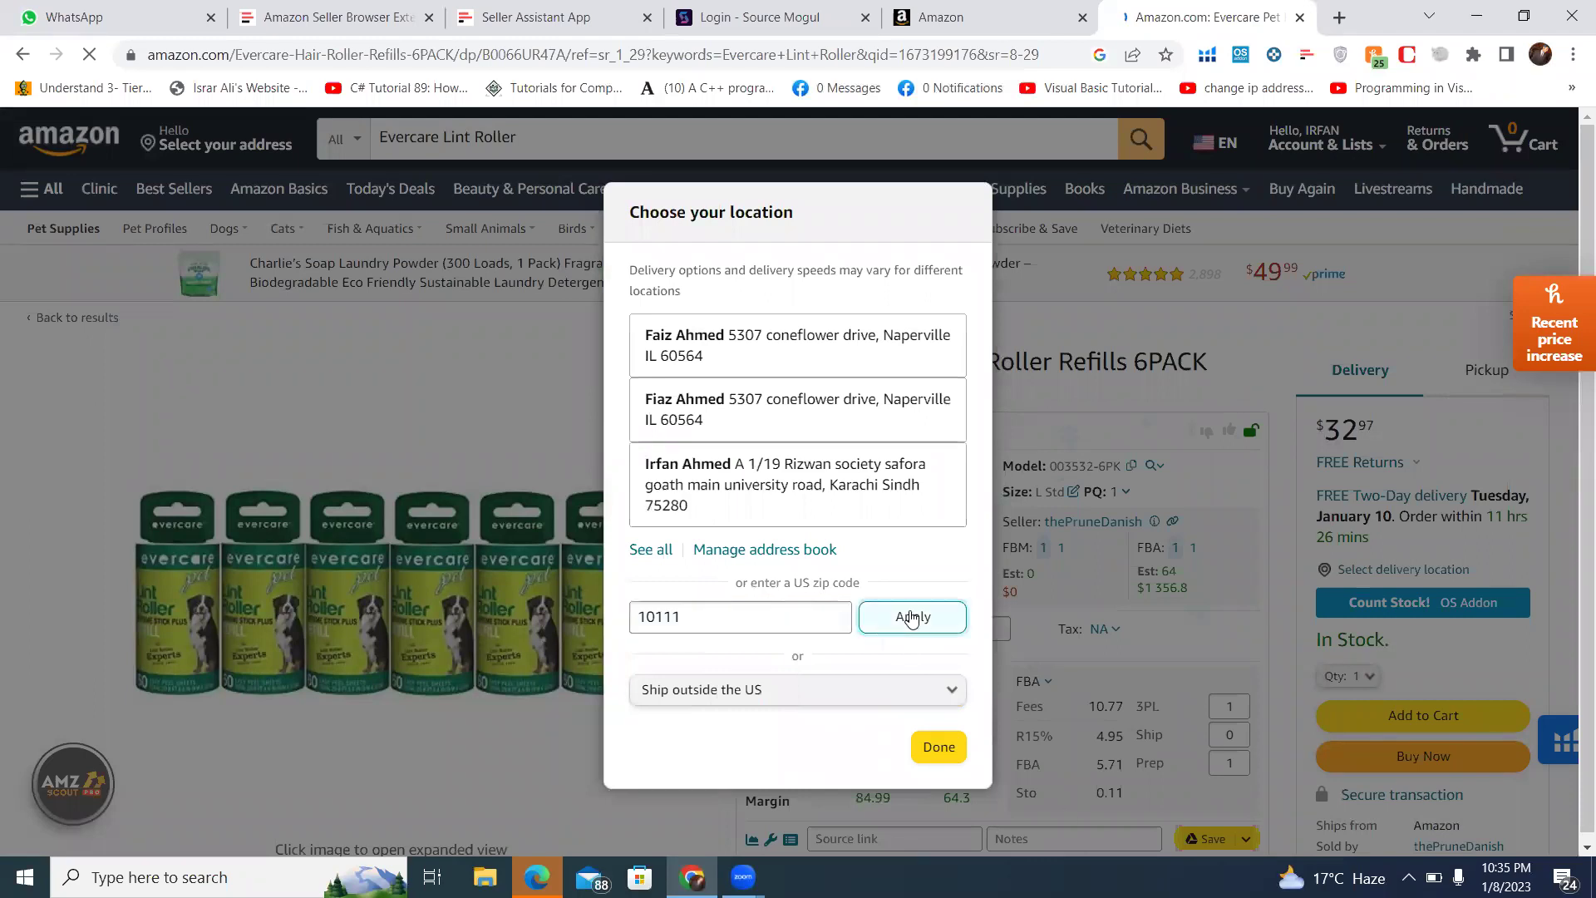
pyautogui.click(938, 753)
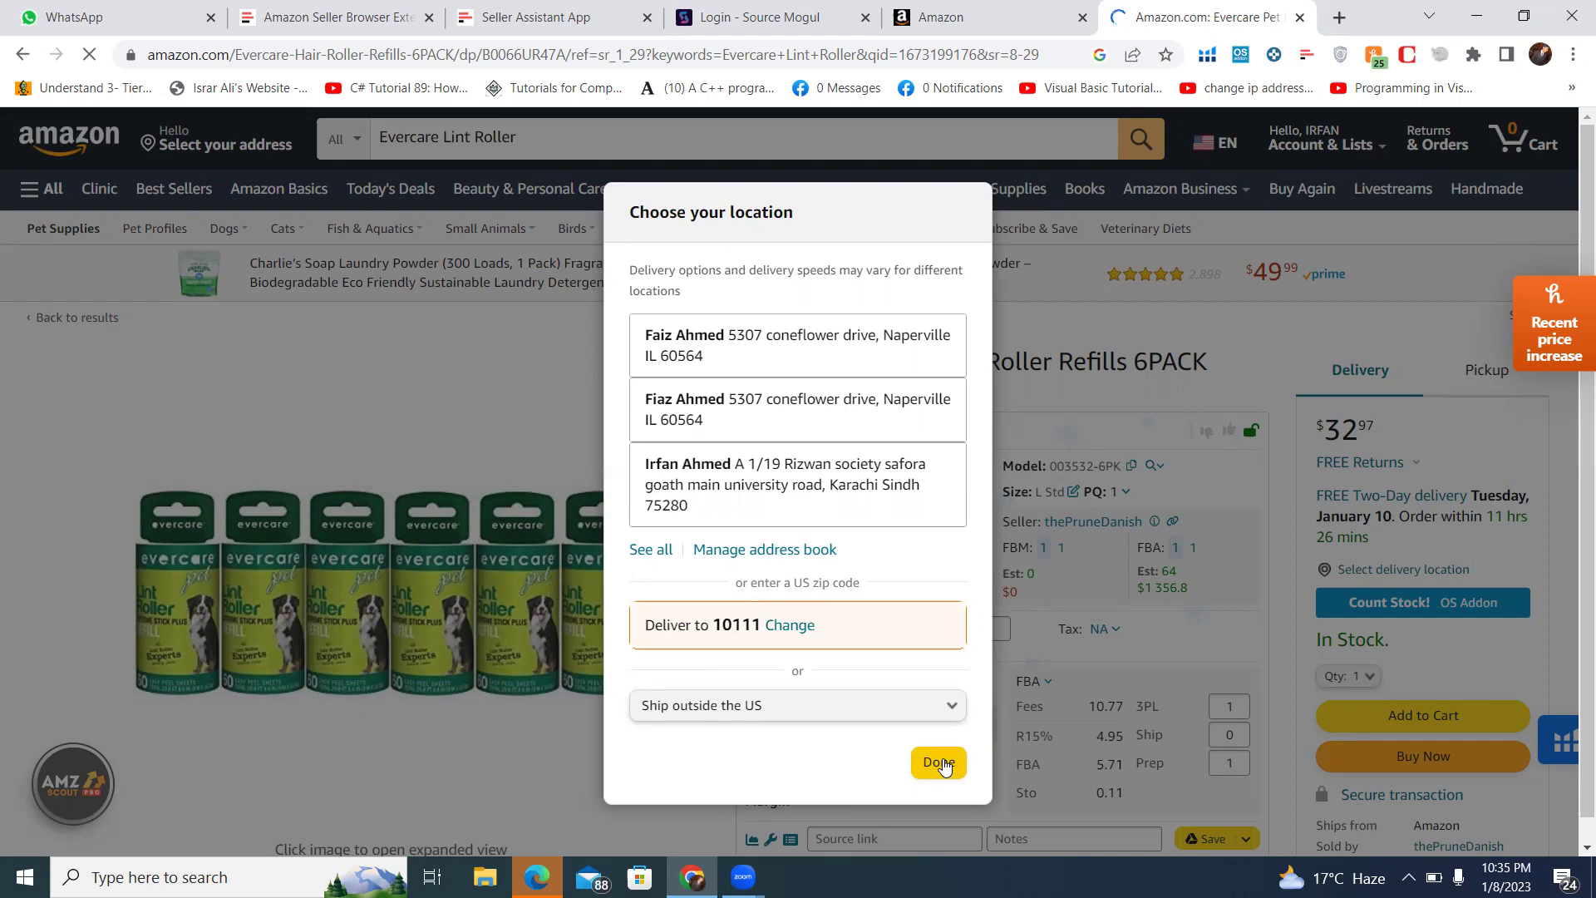
pyautogui.click(941, 763)
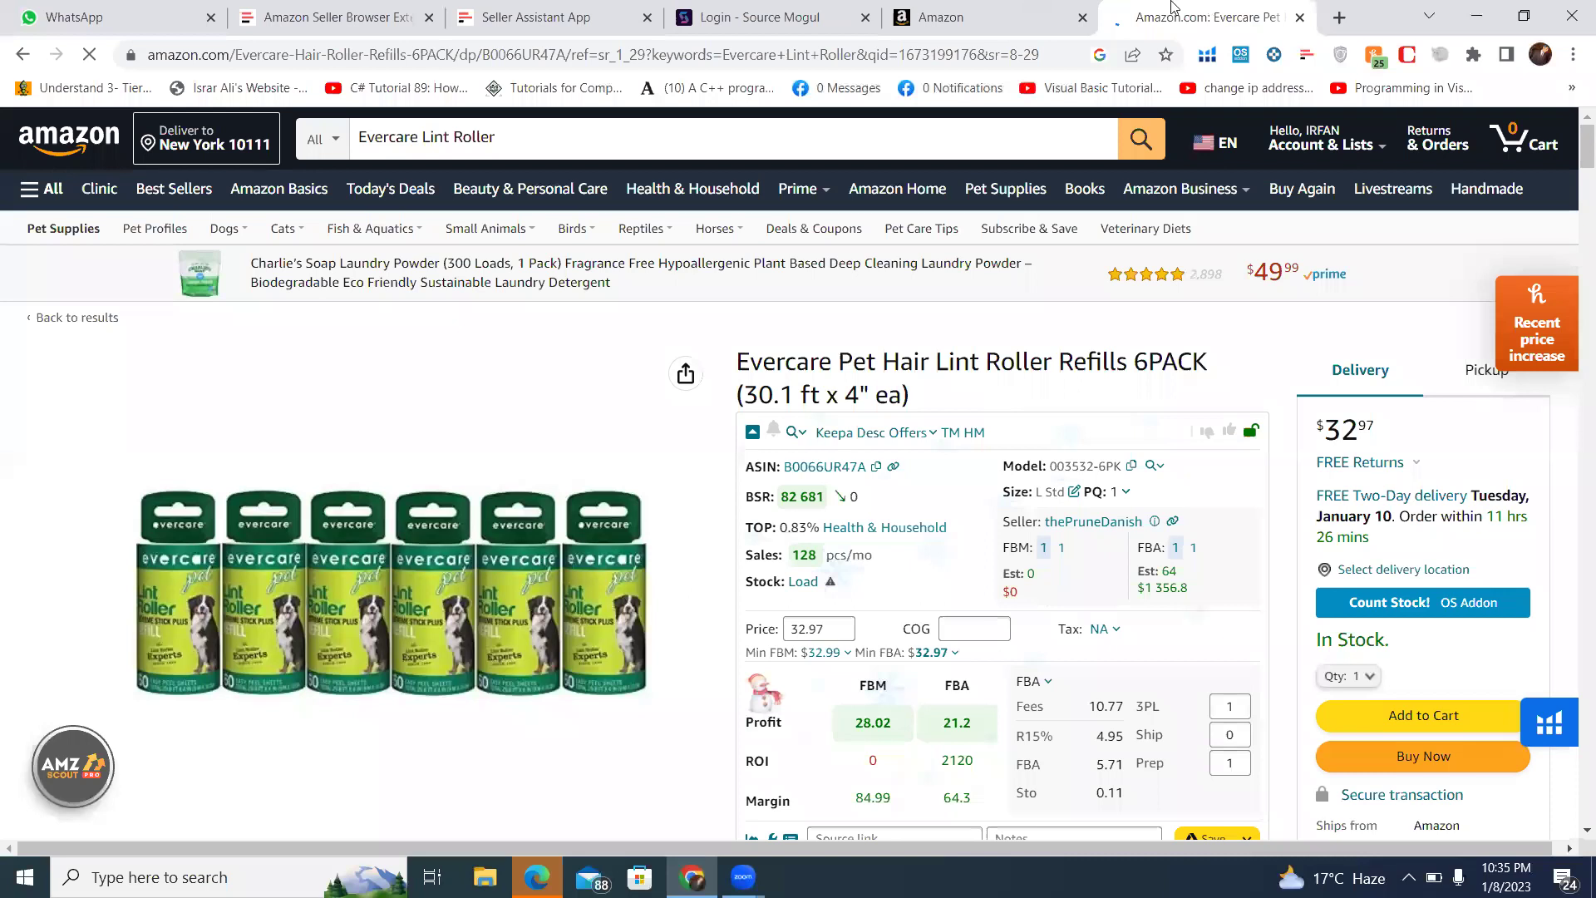
# - Search Seller Central's catalog for B0066UR47A and choose New as the condition
pyautogui.click(1013, 8)
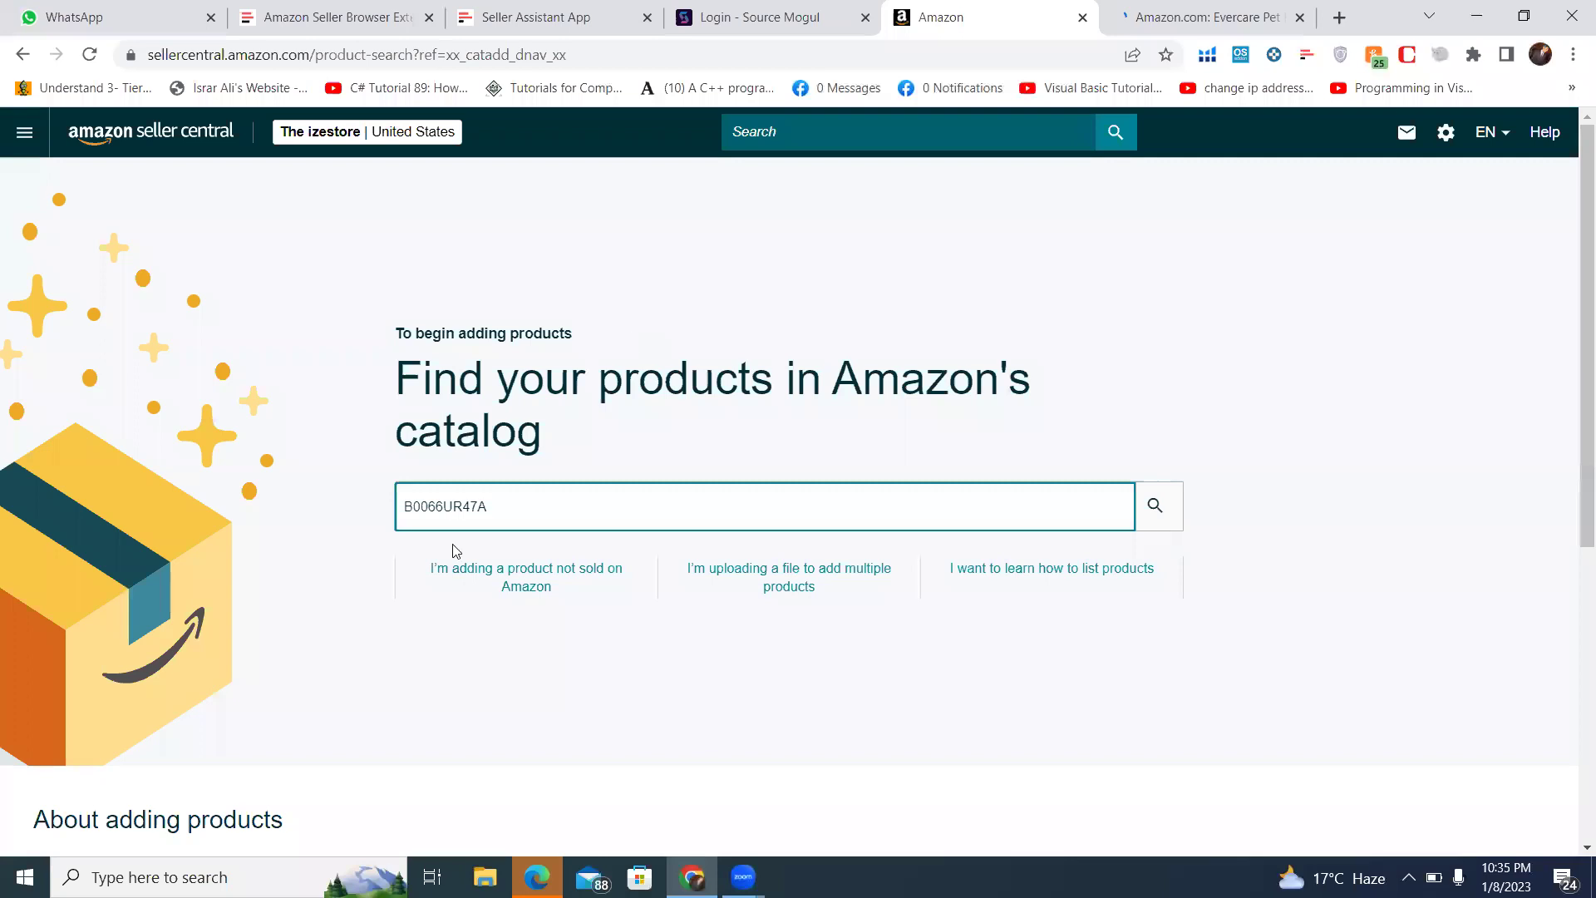
pyautogui.click(1159, 507)
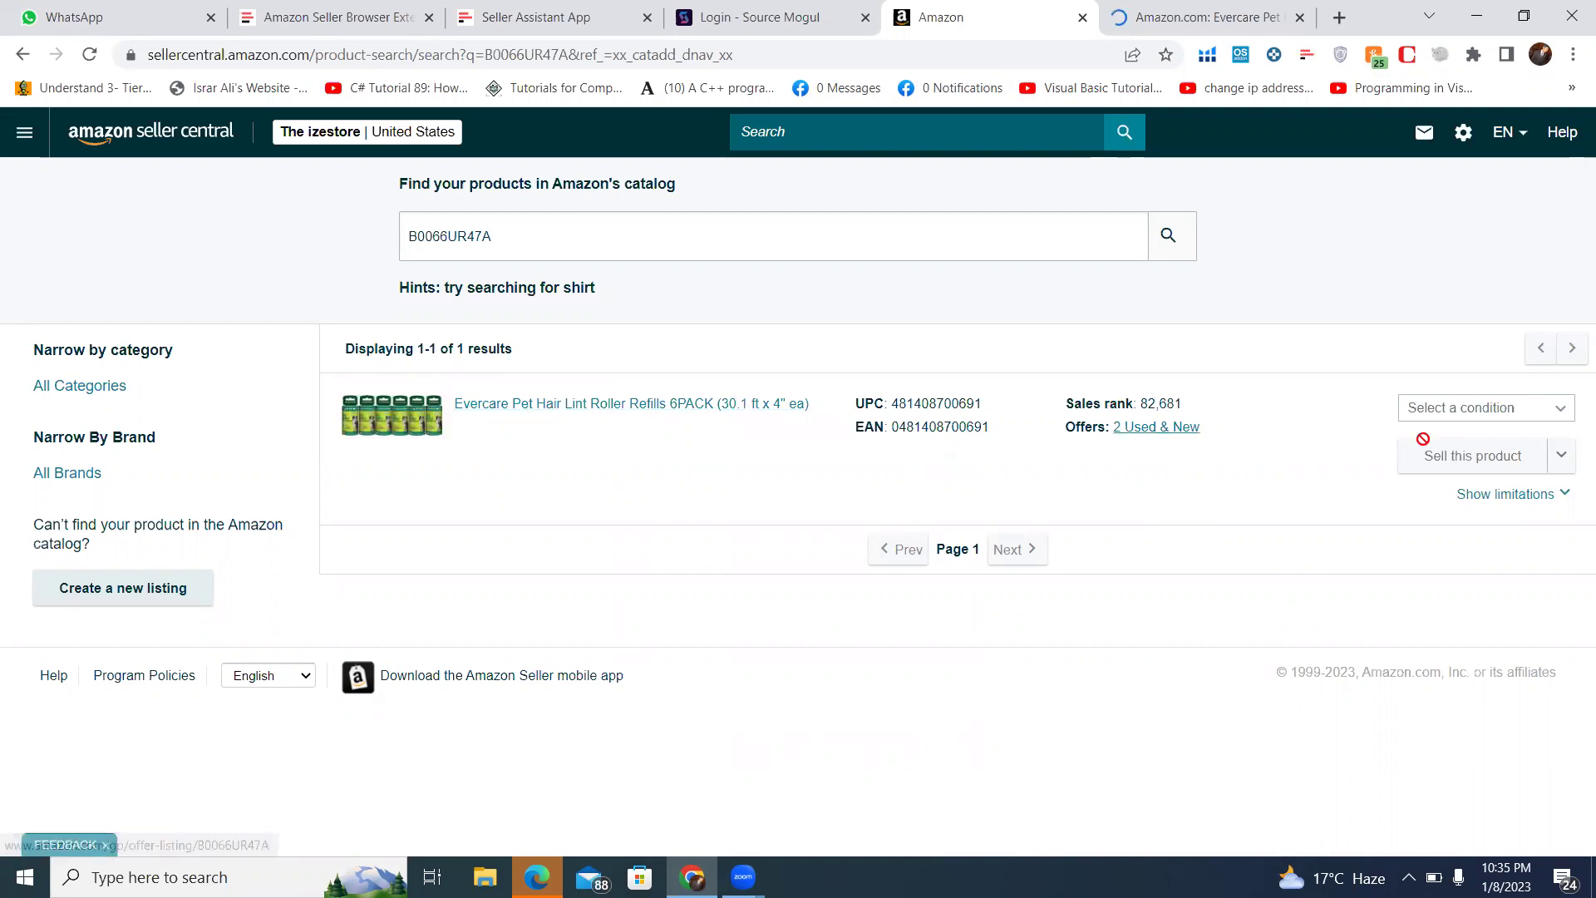
pyautogui.click(1503, 415)
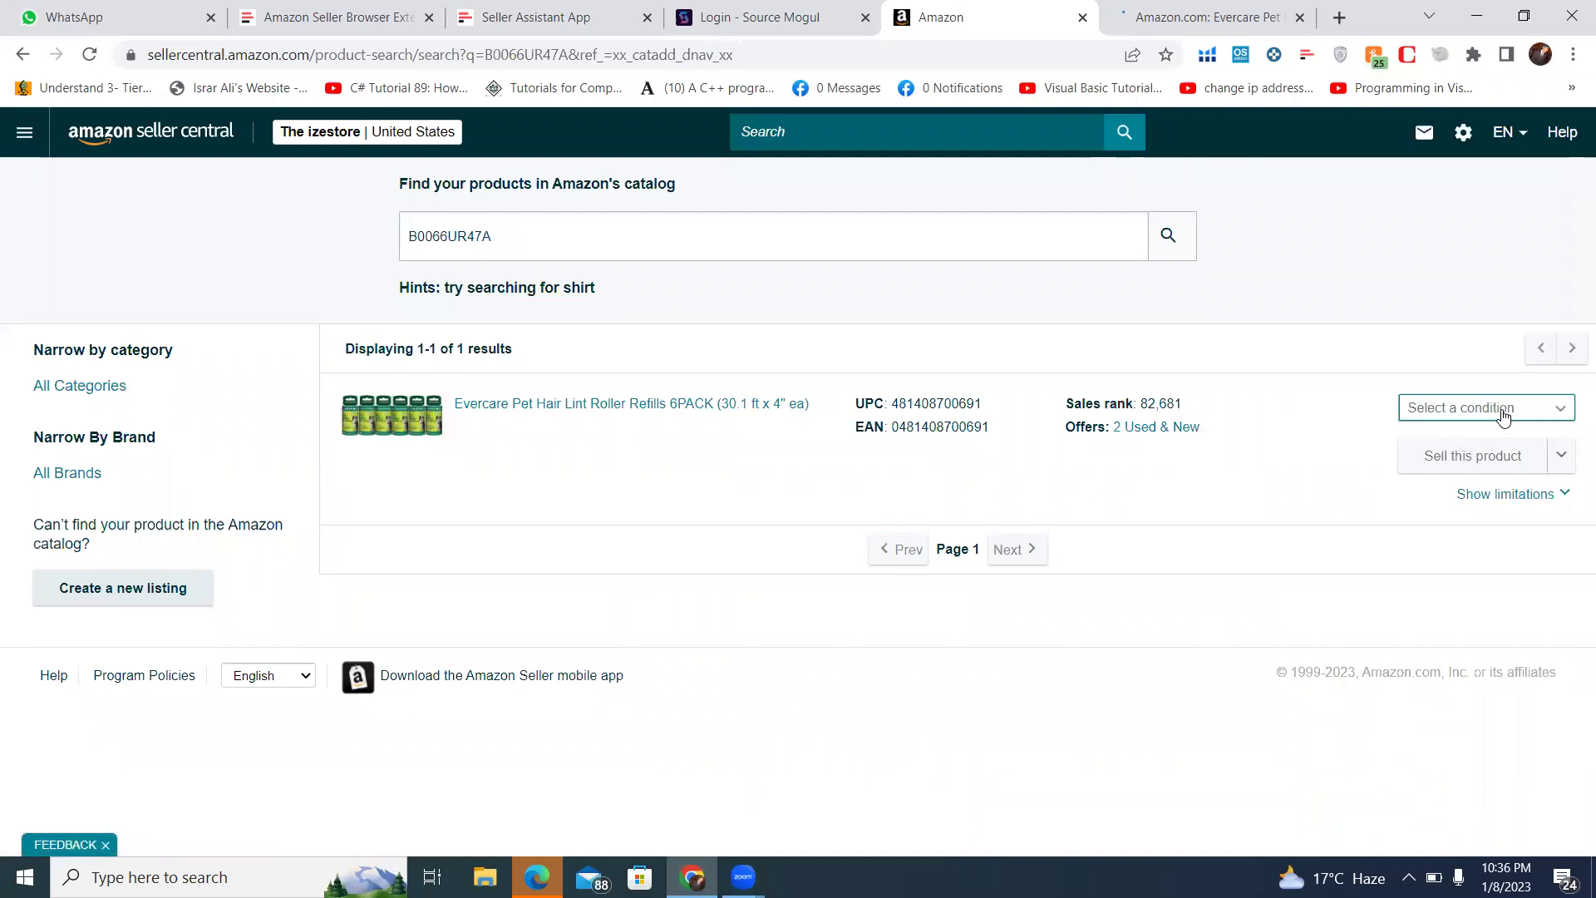
pyautogui.click(1503, 415)
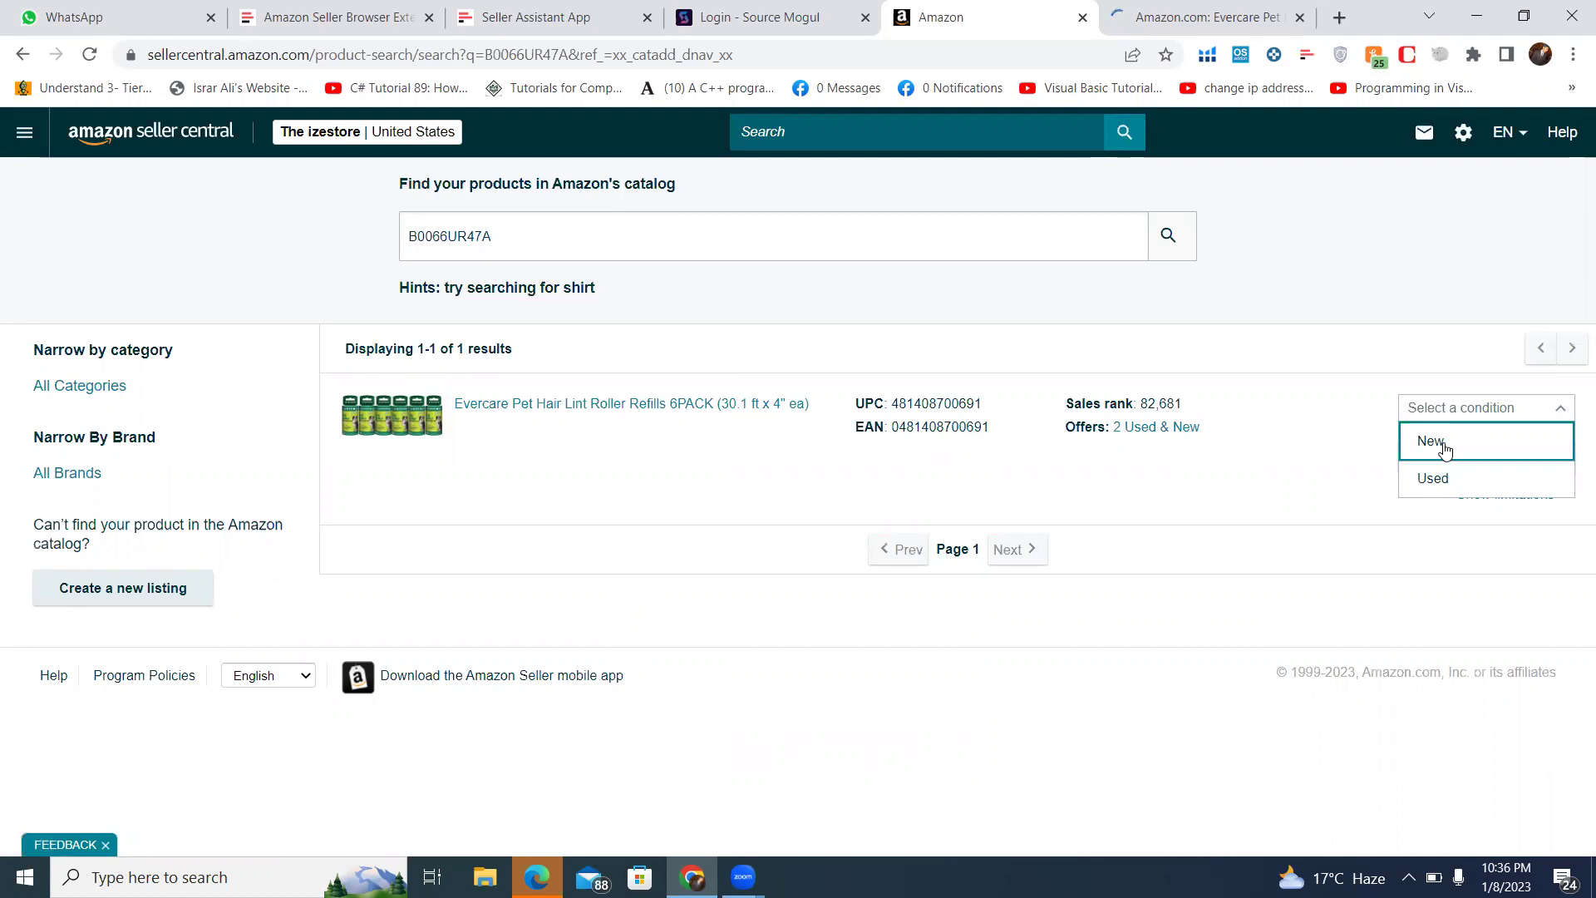
pyautogui.click(1444, 449)
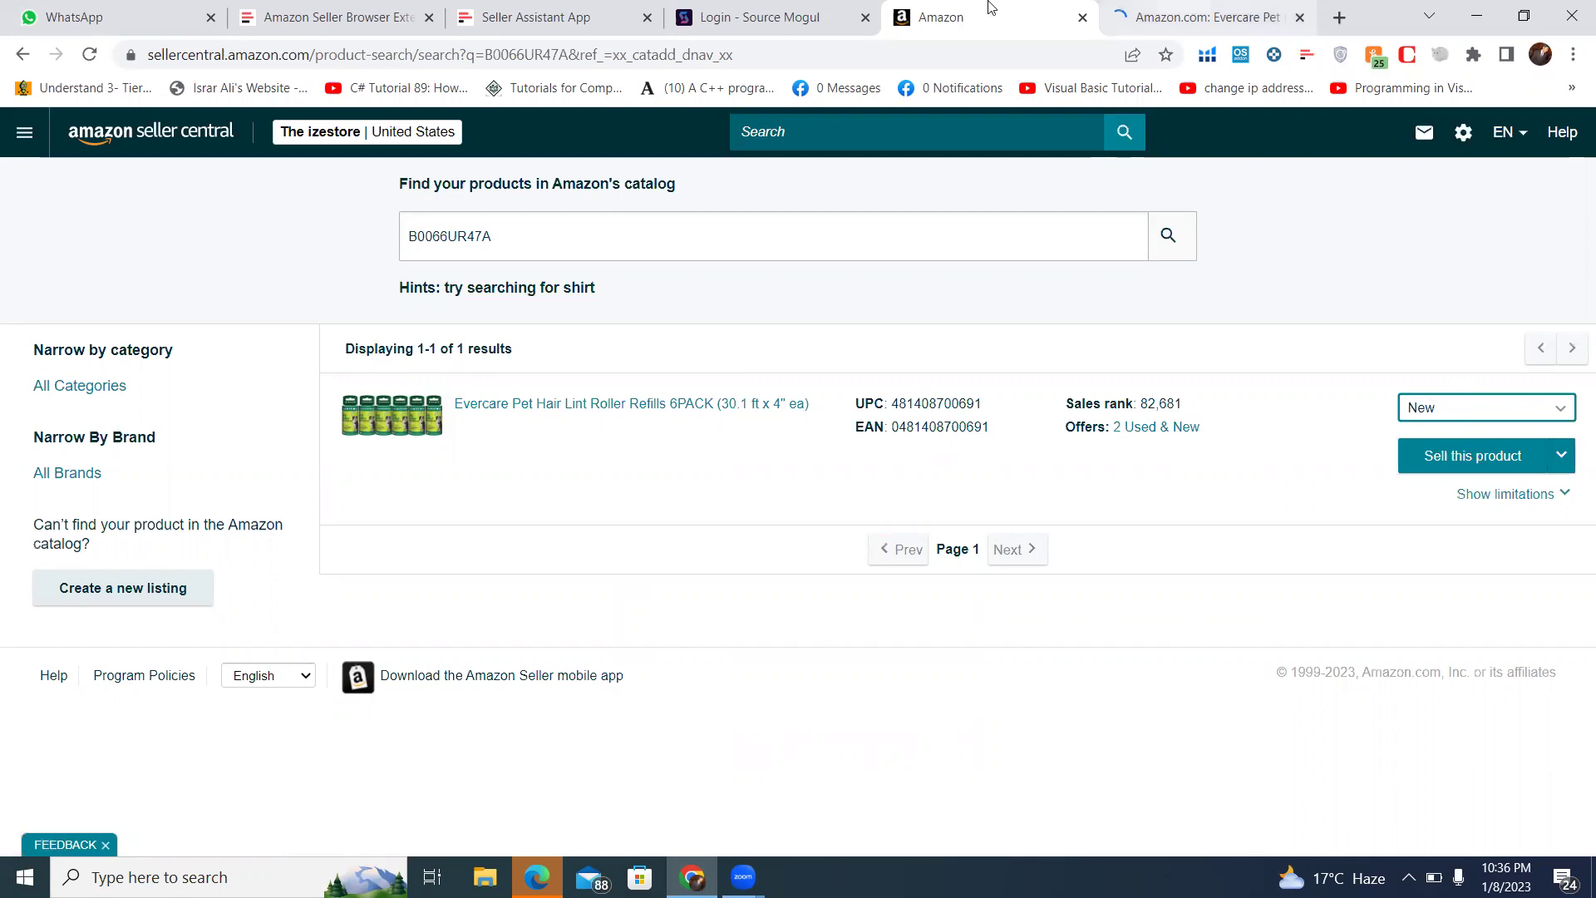
# - Start selling the Evercare 6PACK with Sell this product
pyautogui.hotkey('ctrl', 'Tab')
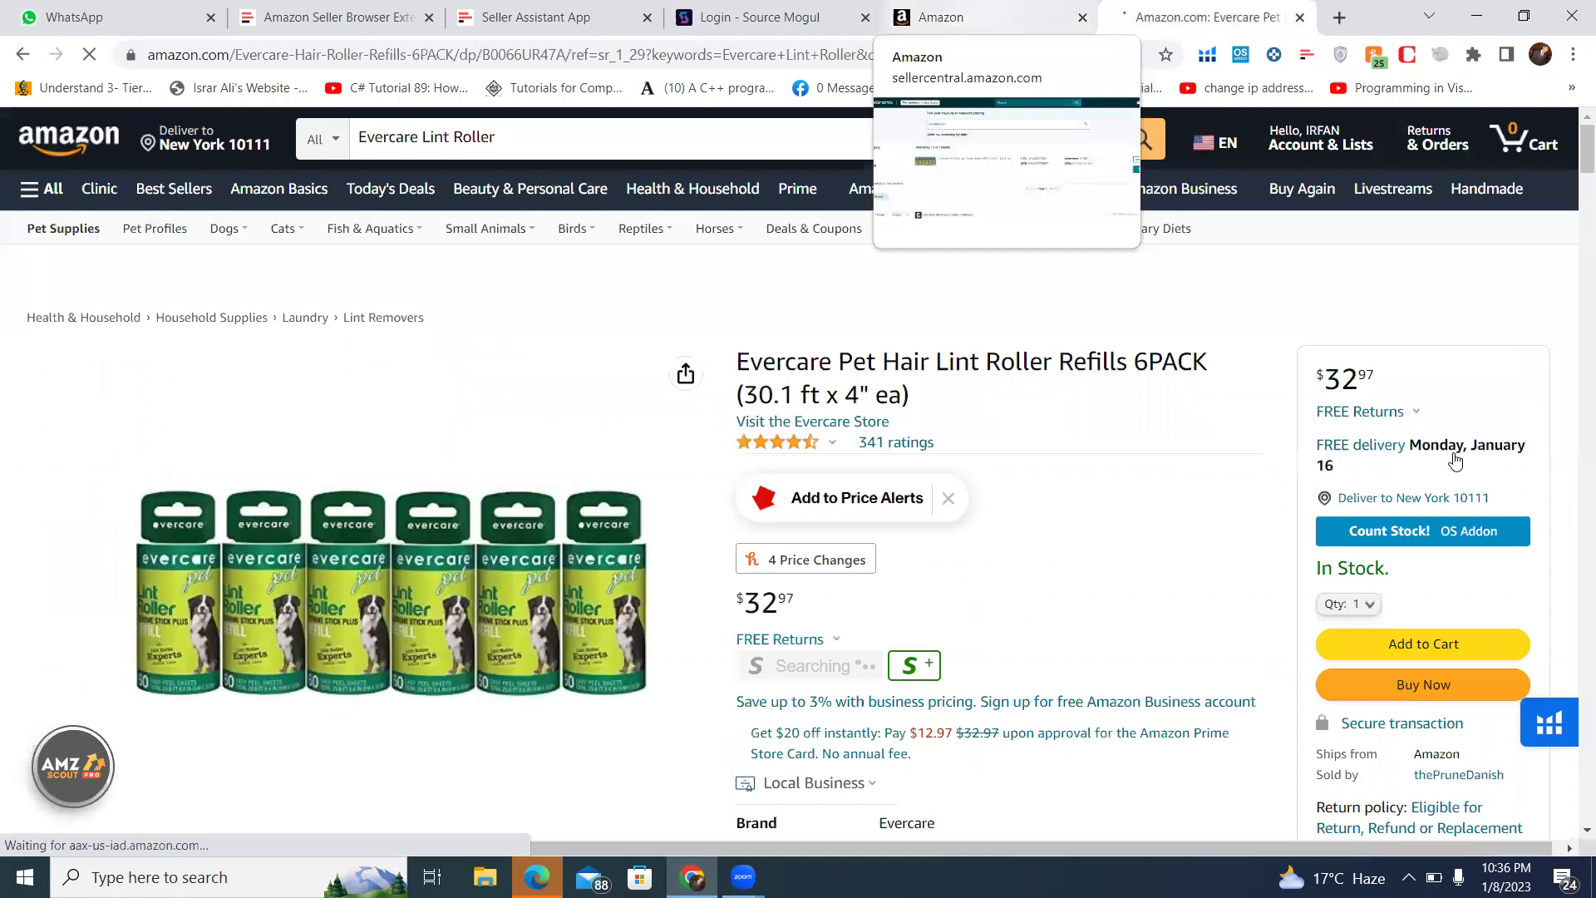
pyautogui.hotkey('ctrl', 'shift', 'Tab')
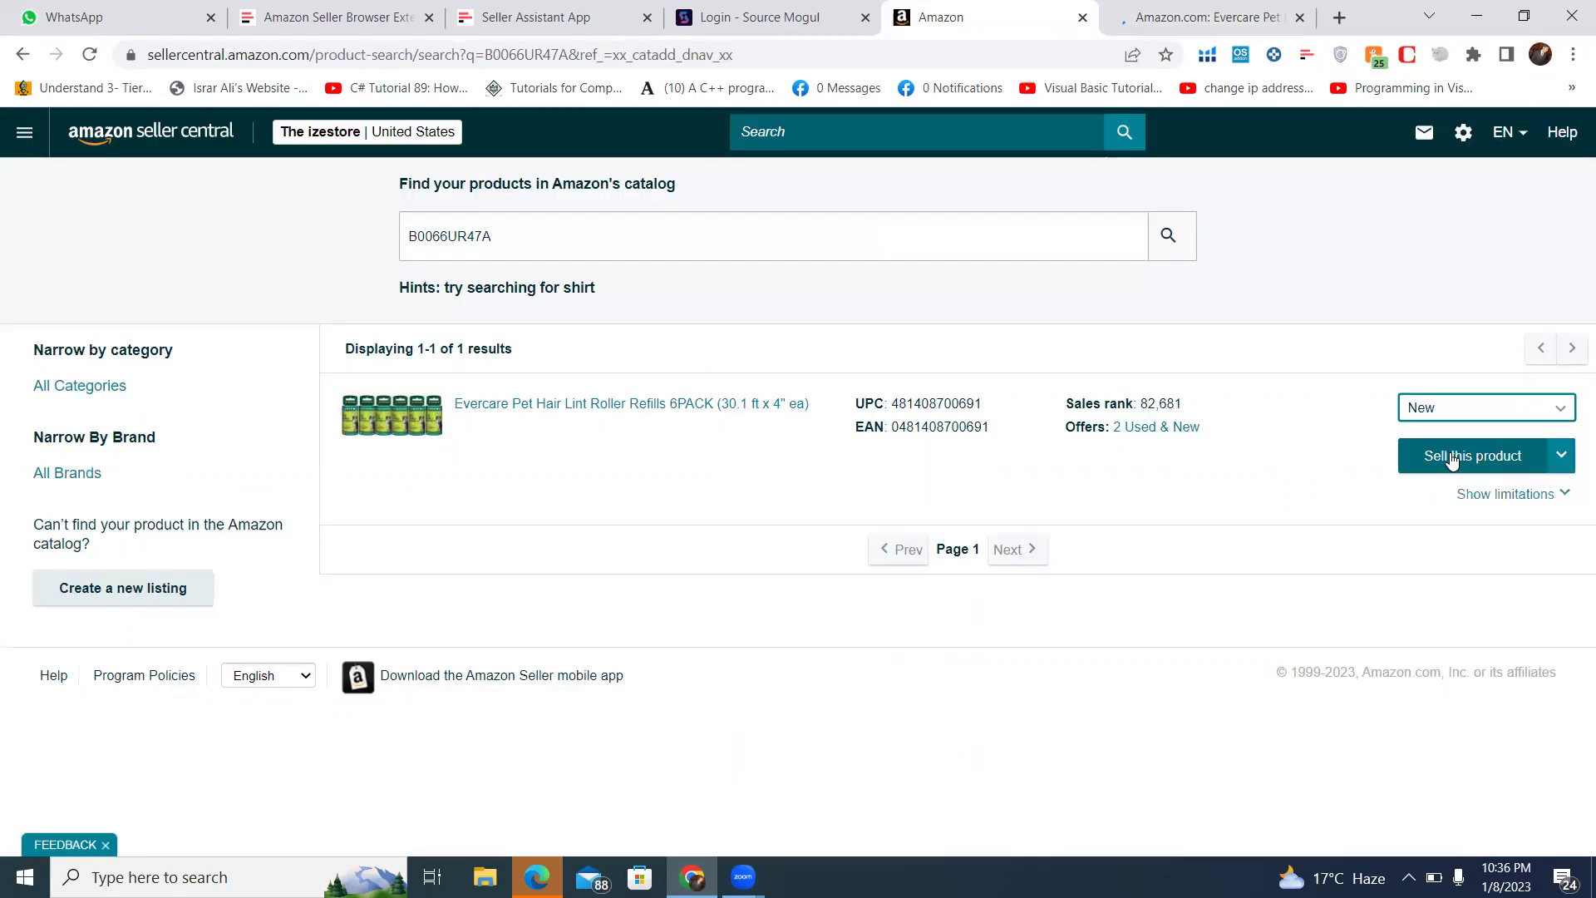
pyautogui.click(1452, 458)
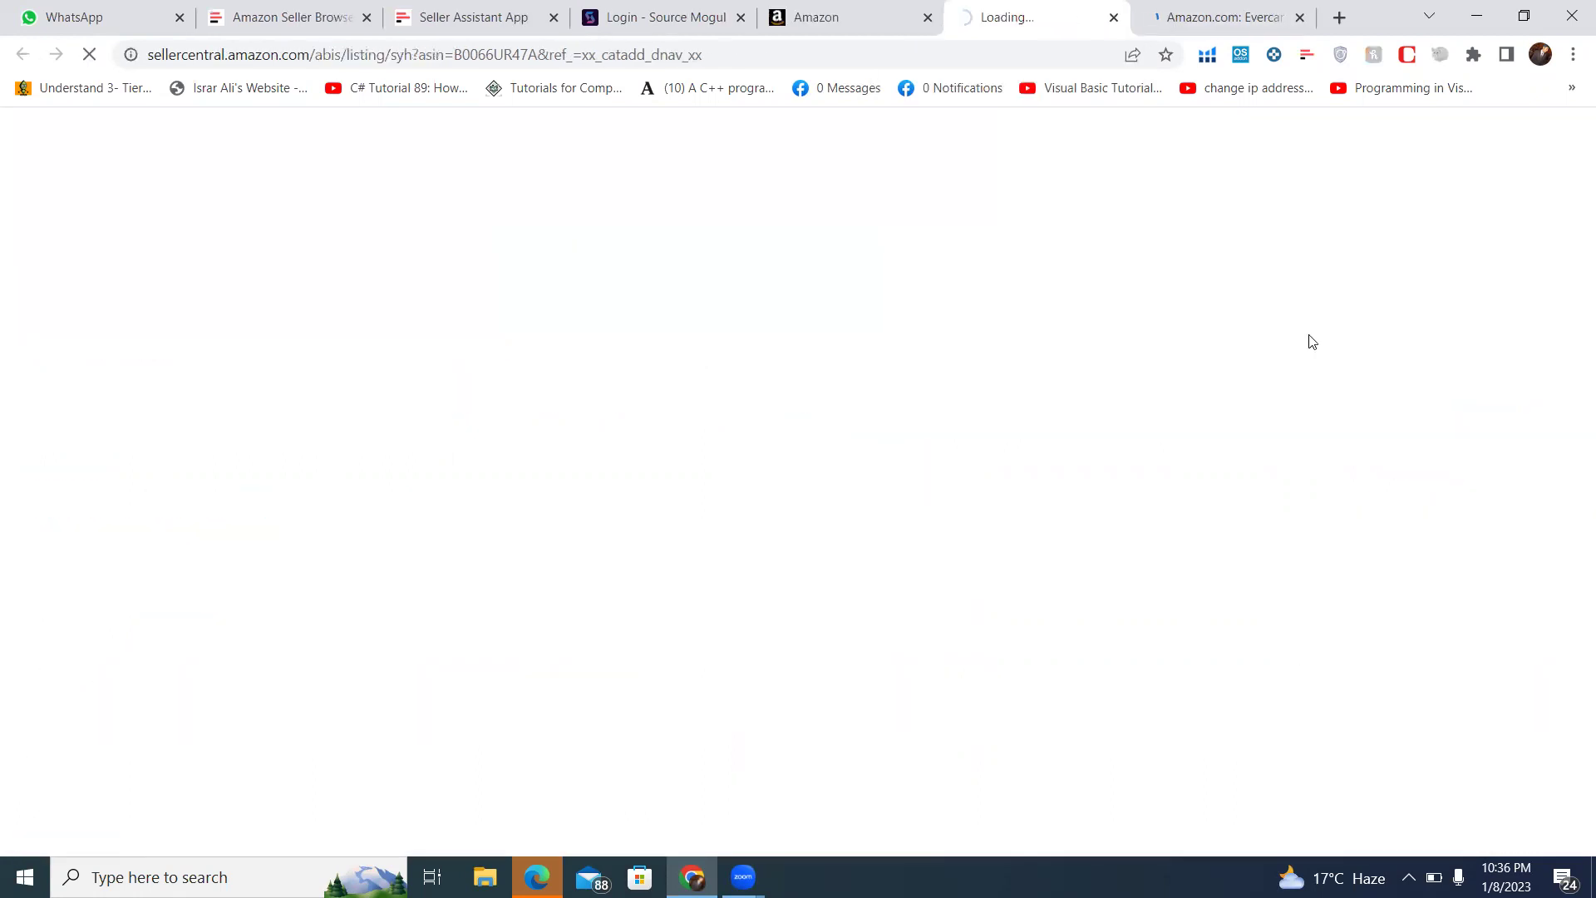
# - Wait on the new tab until the B0066UR47A Offer form finishes loading, checking other tabs meanwhile
pyautogui.click(852, 6)
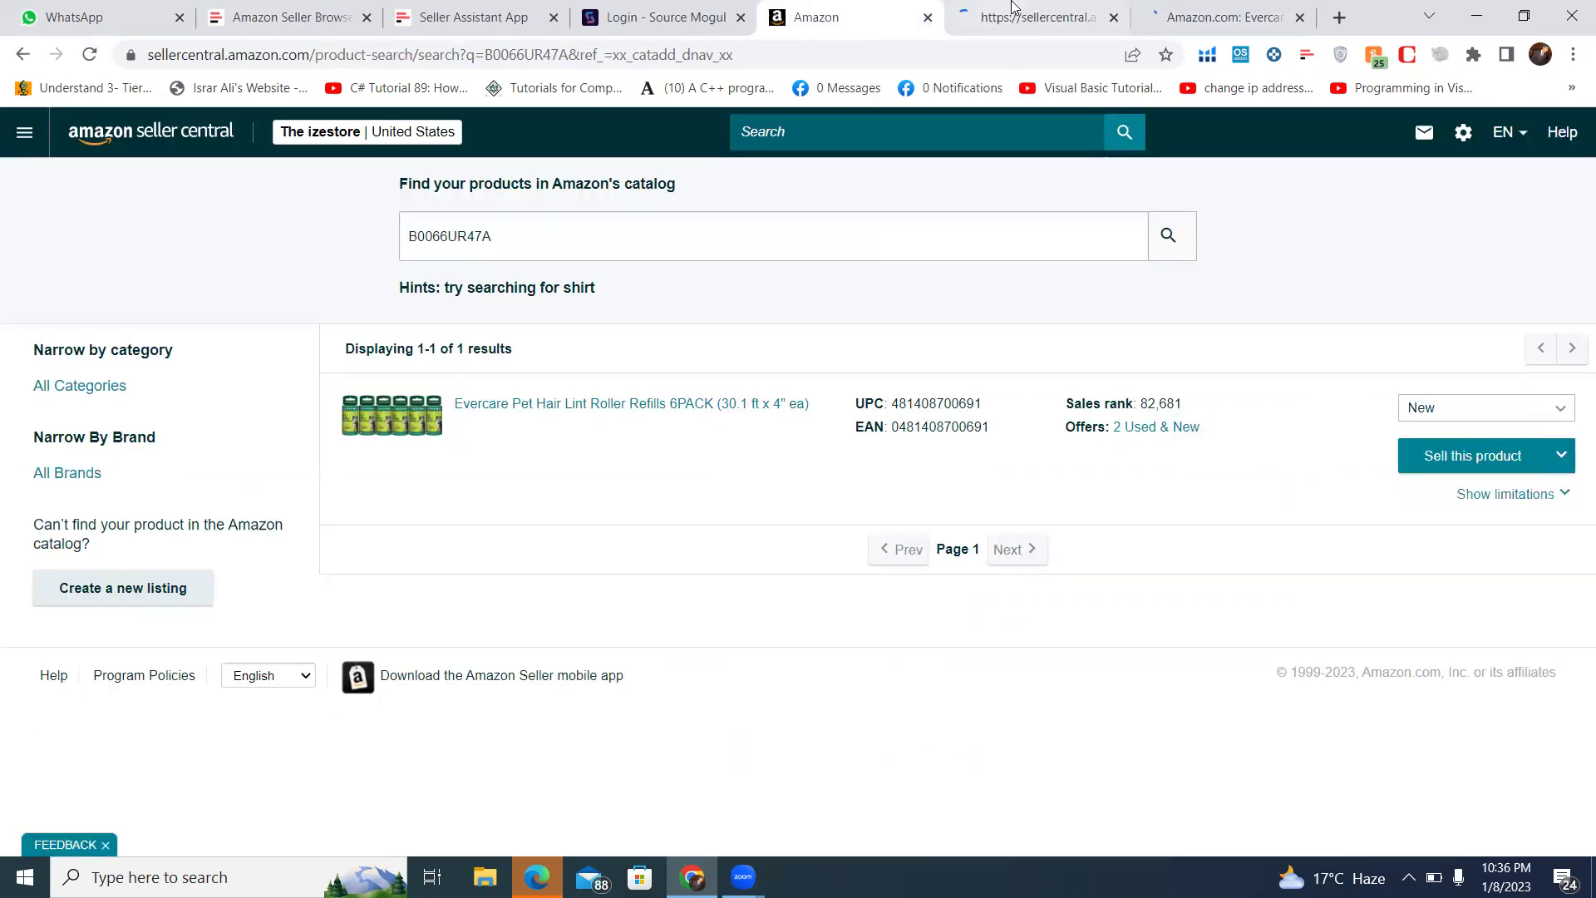
pyautogui.click(1015, 7)
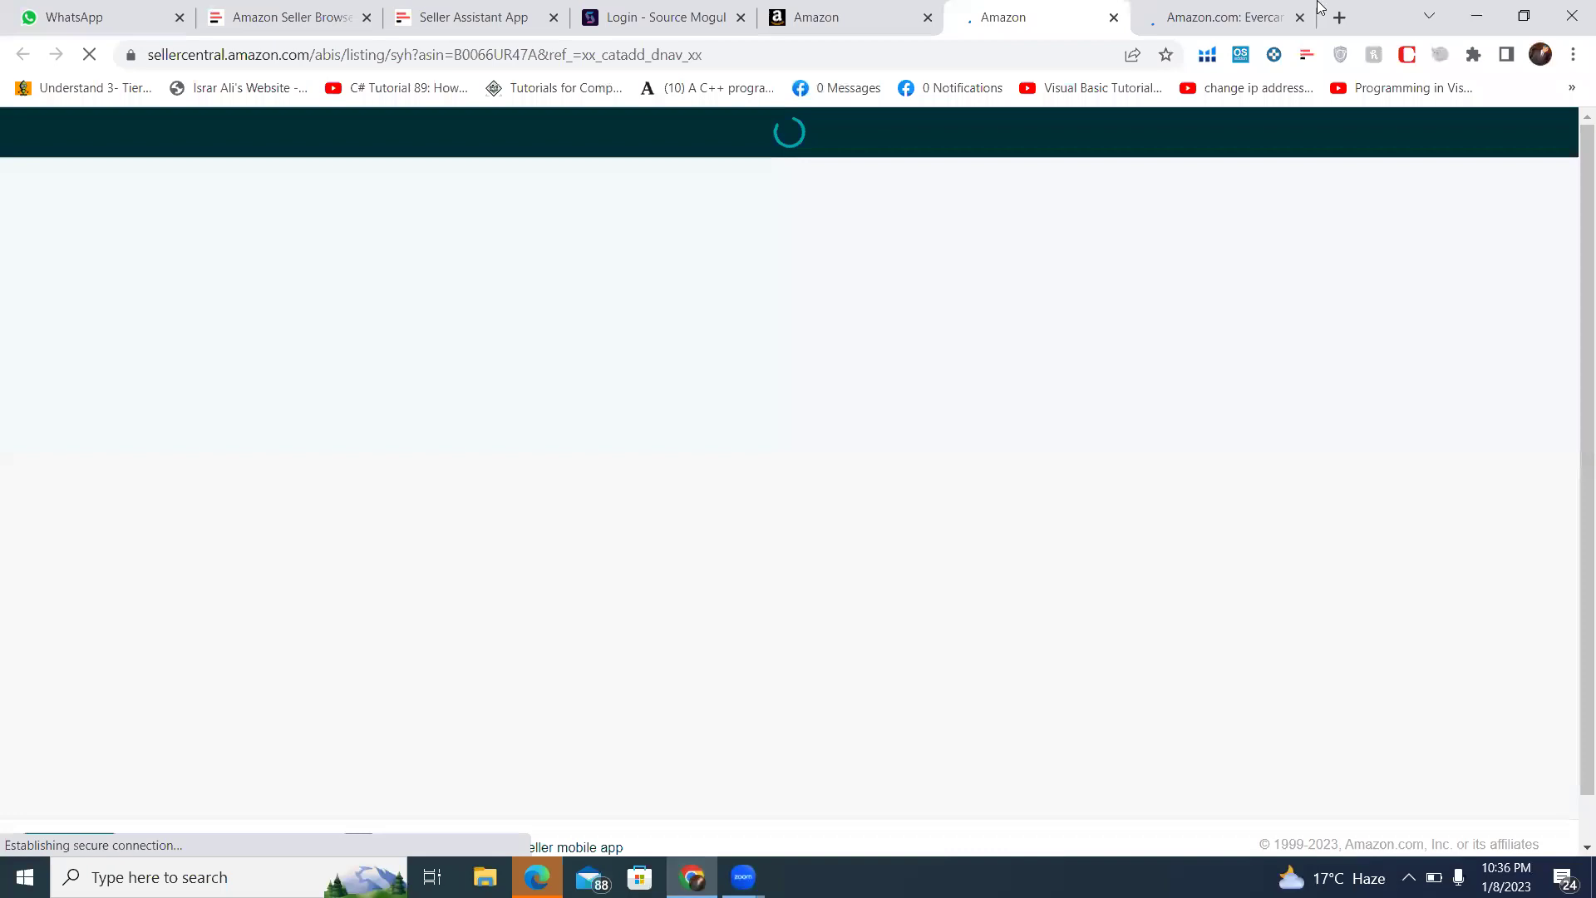
pyautogui.click(1227, 6)
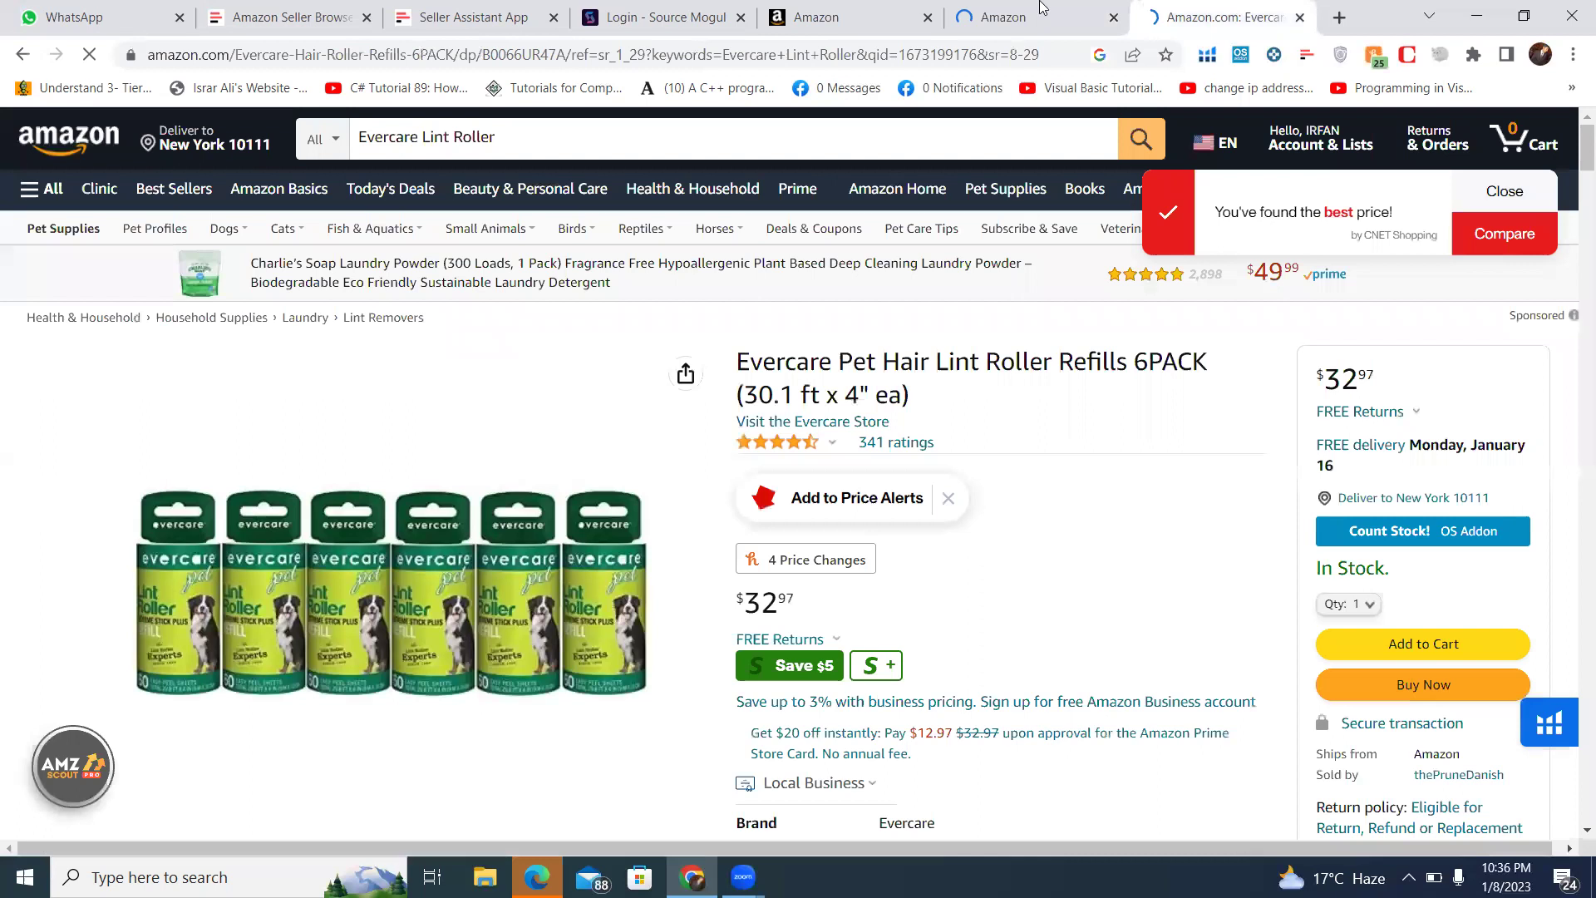
pyautogui.click(1041, 6)
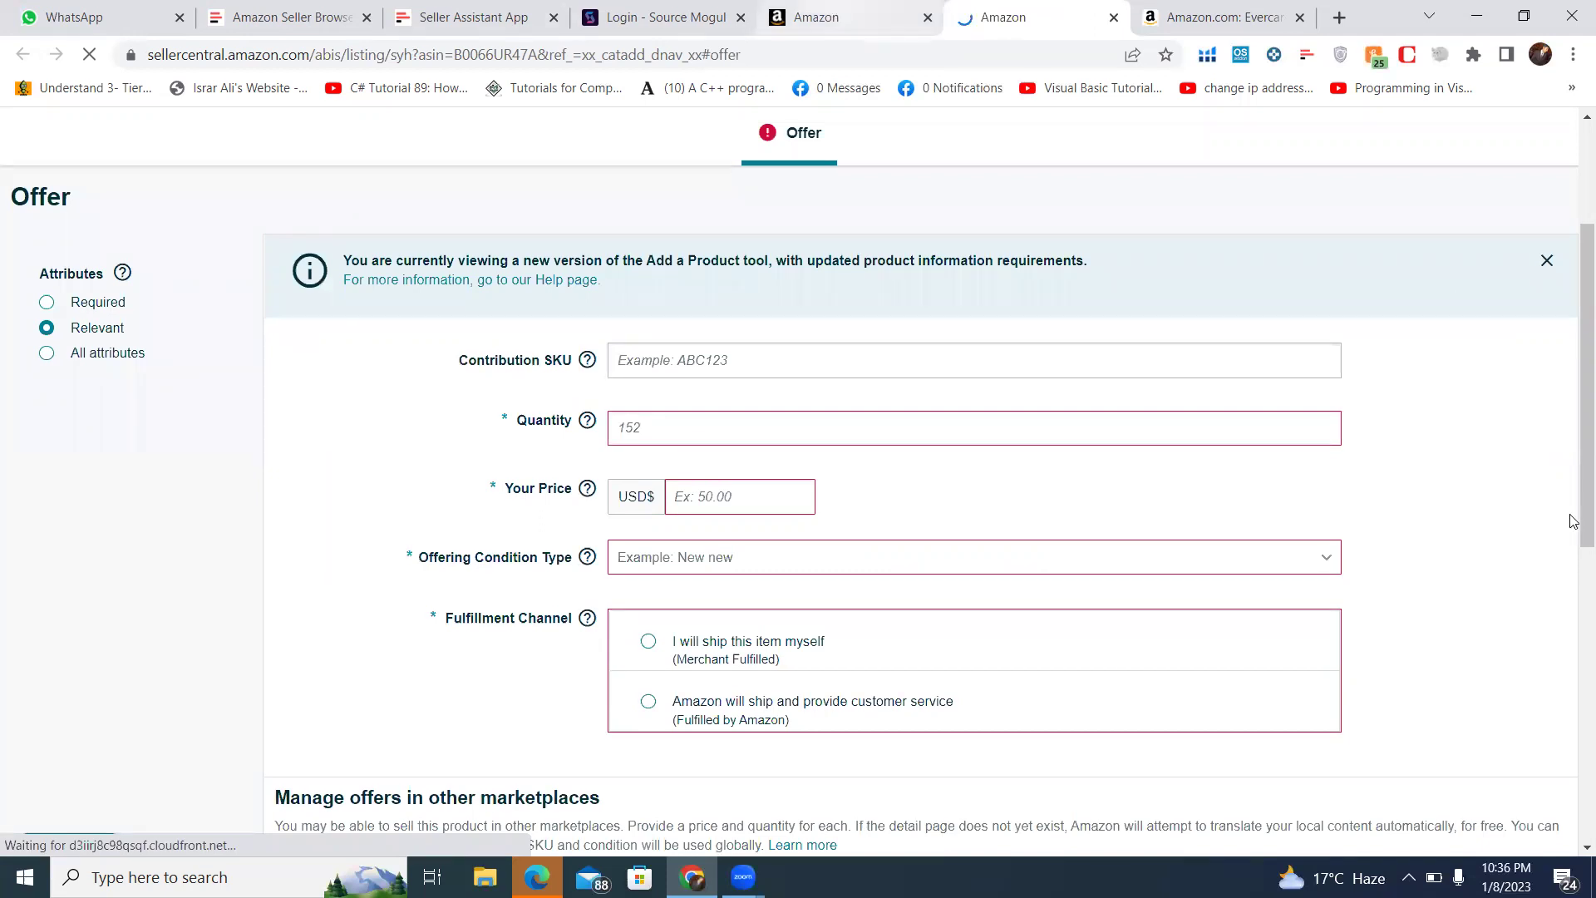
pyautogui.scroll(-8, 1574, 681)
pyautogui.scroll(5, 1574, 208)
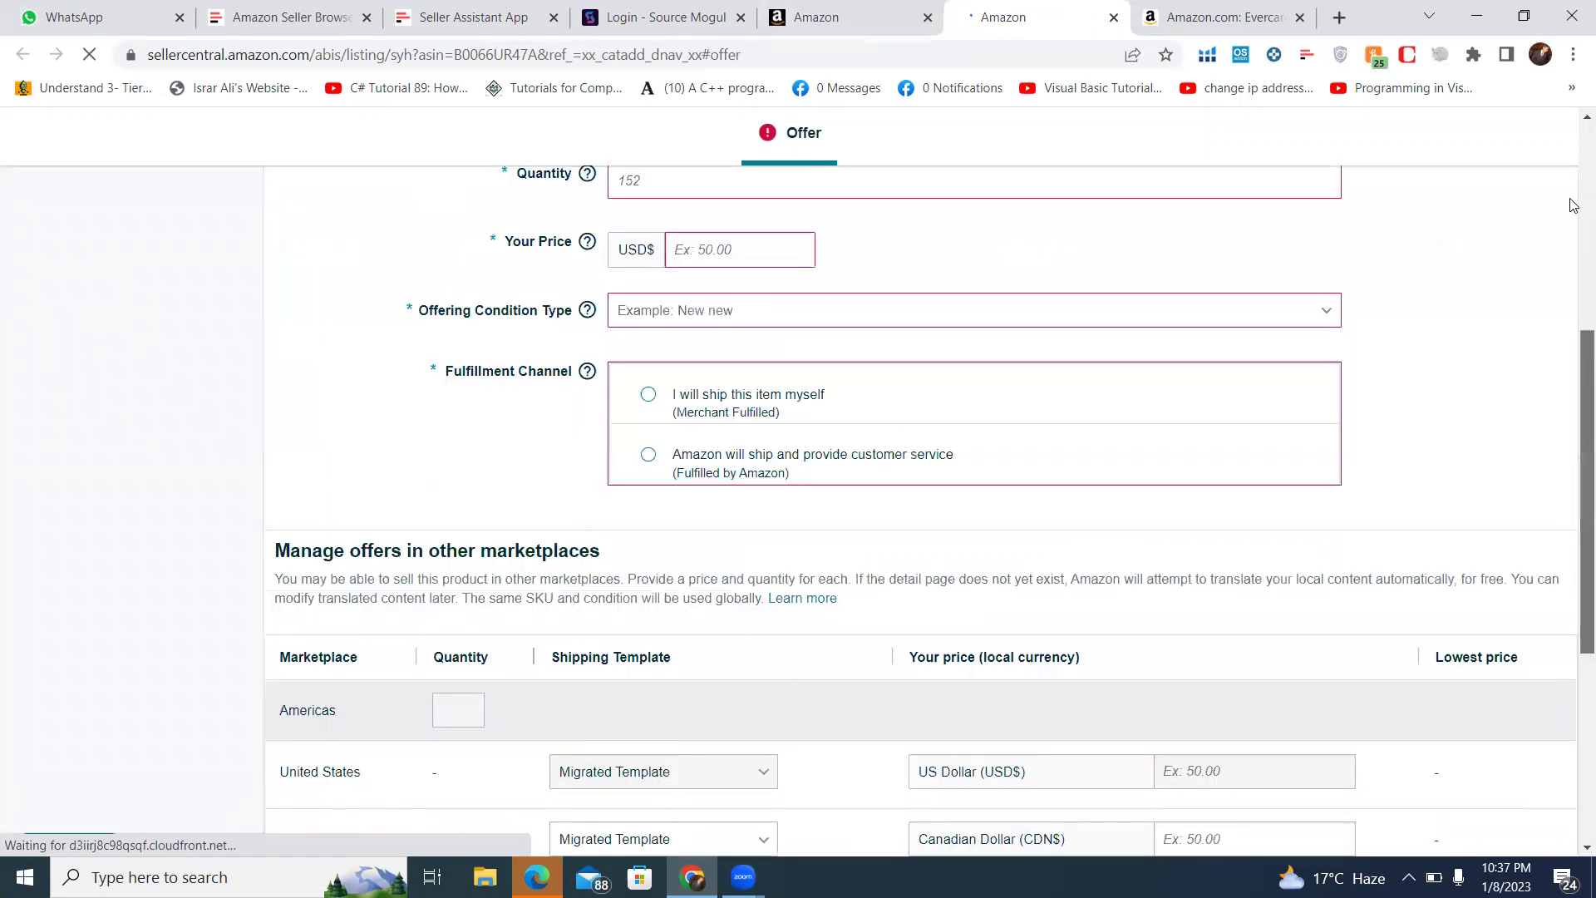
pyautogui.scroll(-2, 1573, 303)
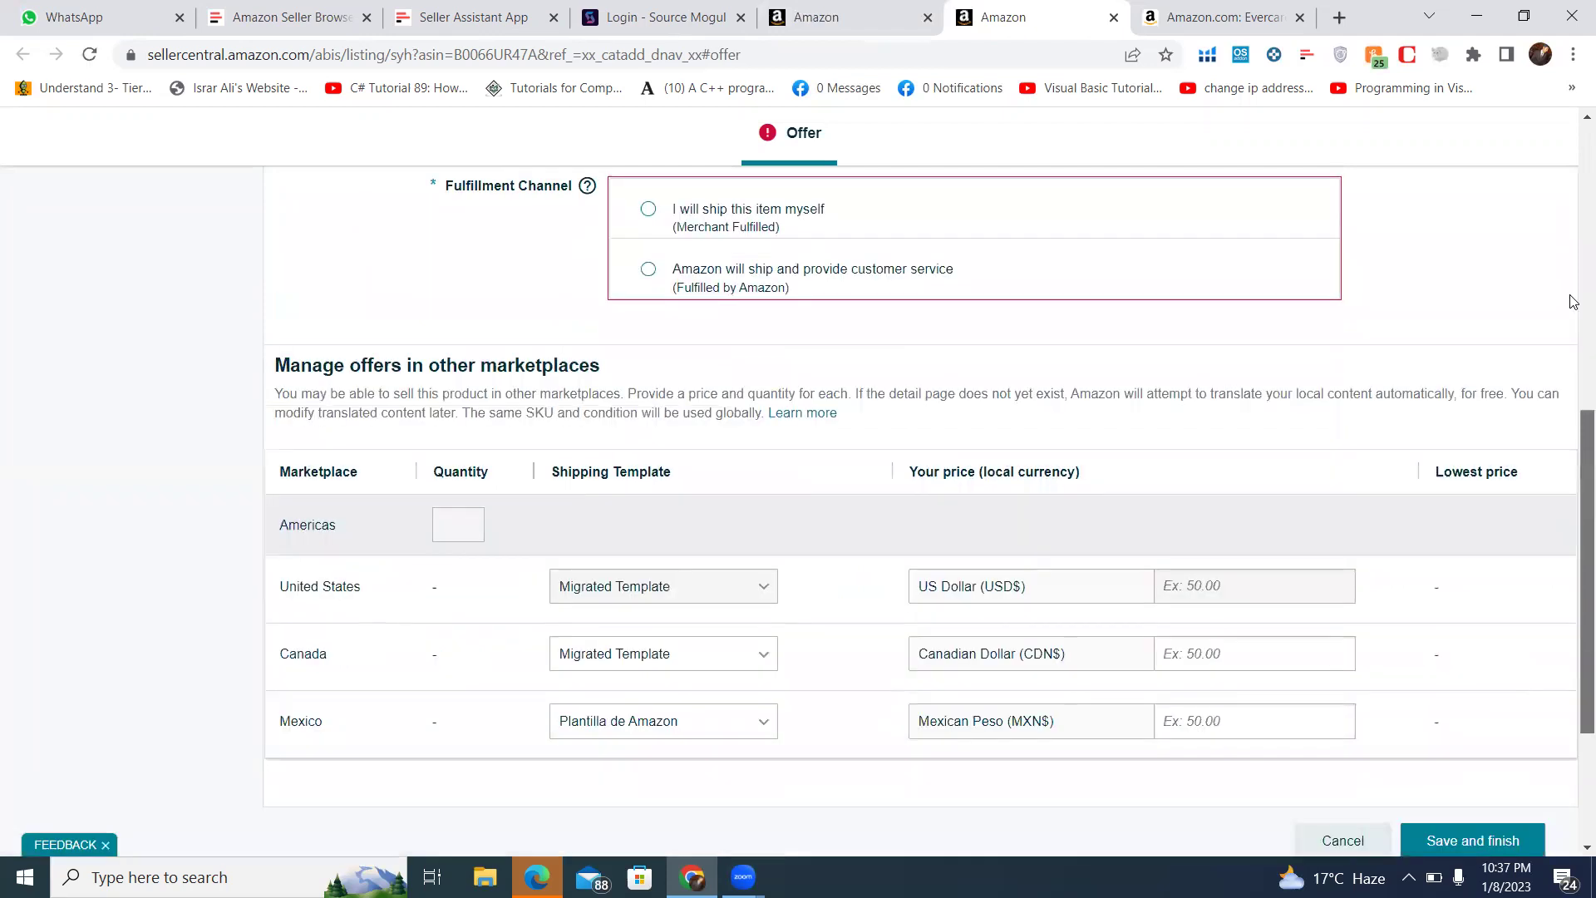
pyautogui.scroll(6, 767, 466)
pyautogui.click(766, 466)
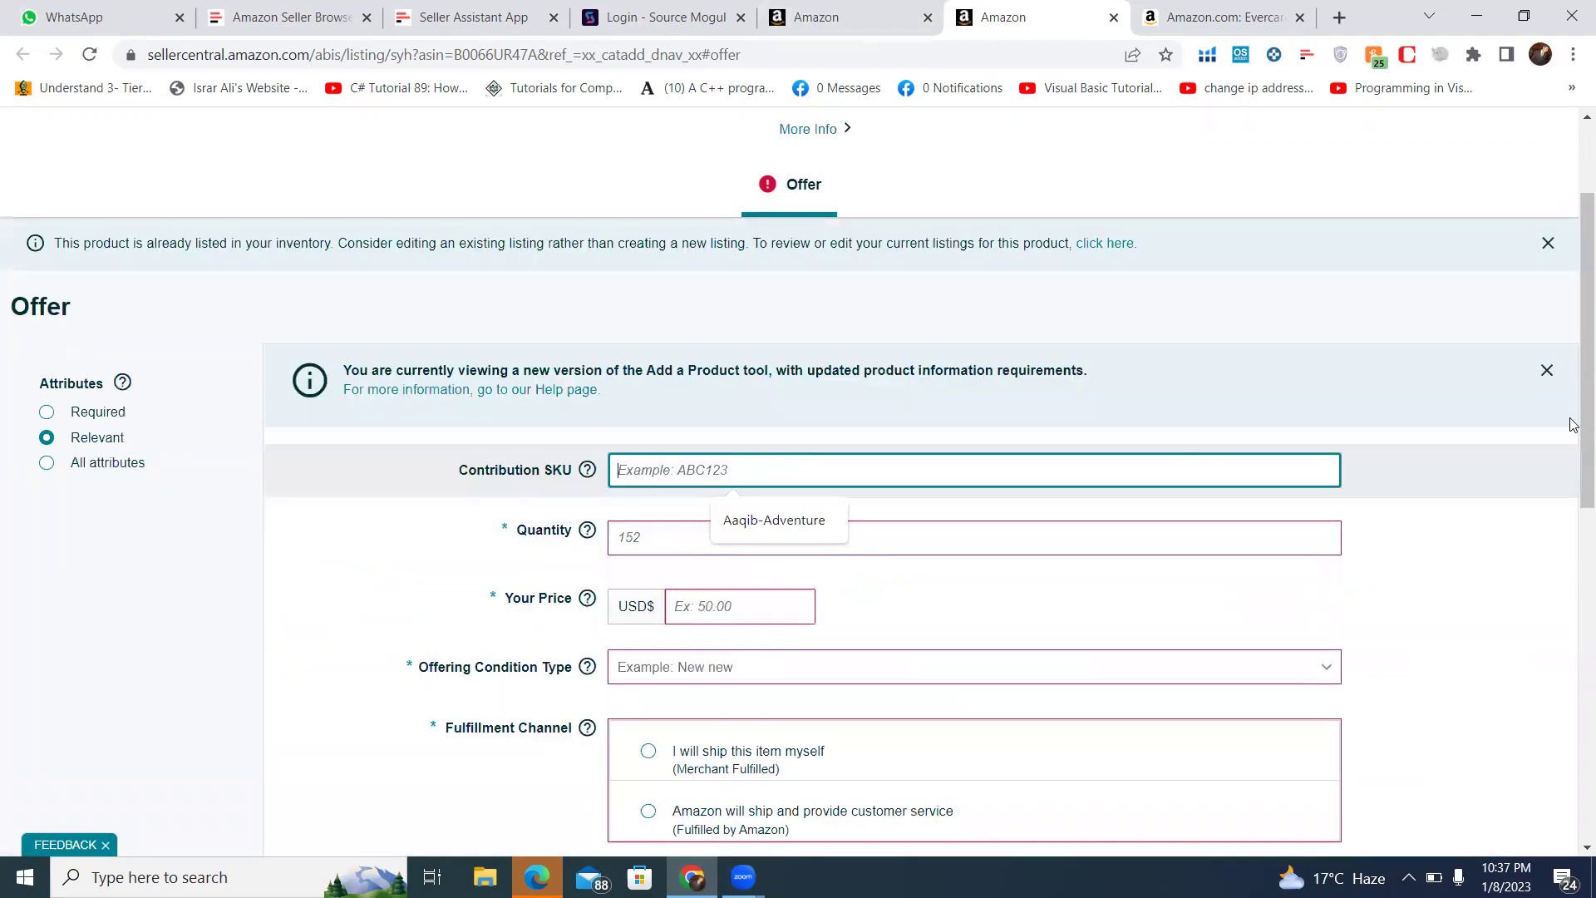
pyautogui.press('Tab')
pyautogui.scroll(-8, 1574, 490)
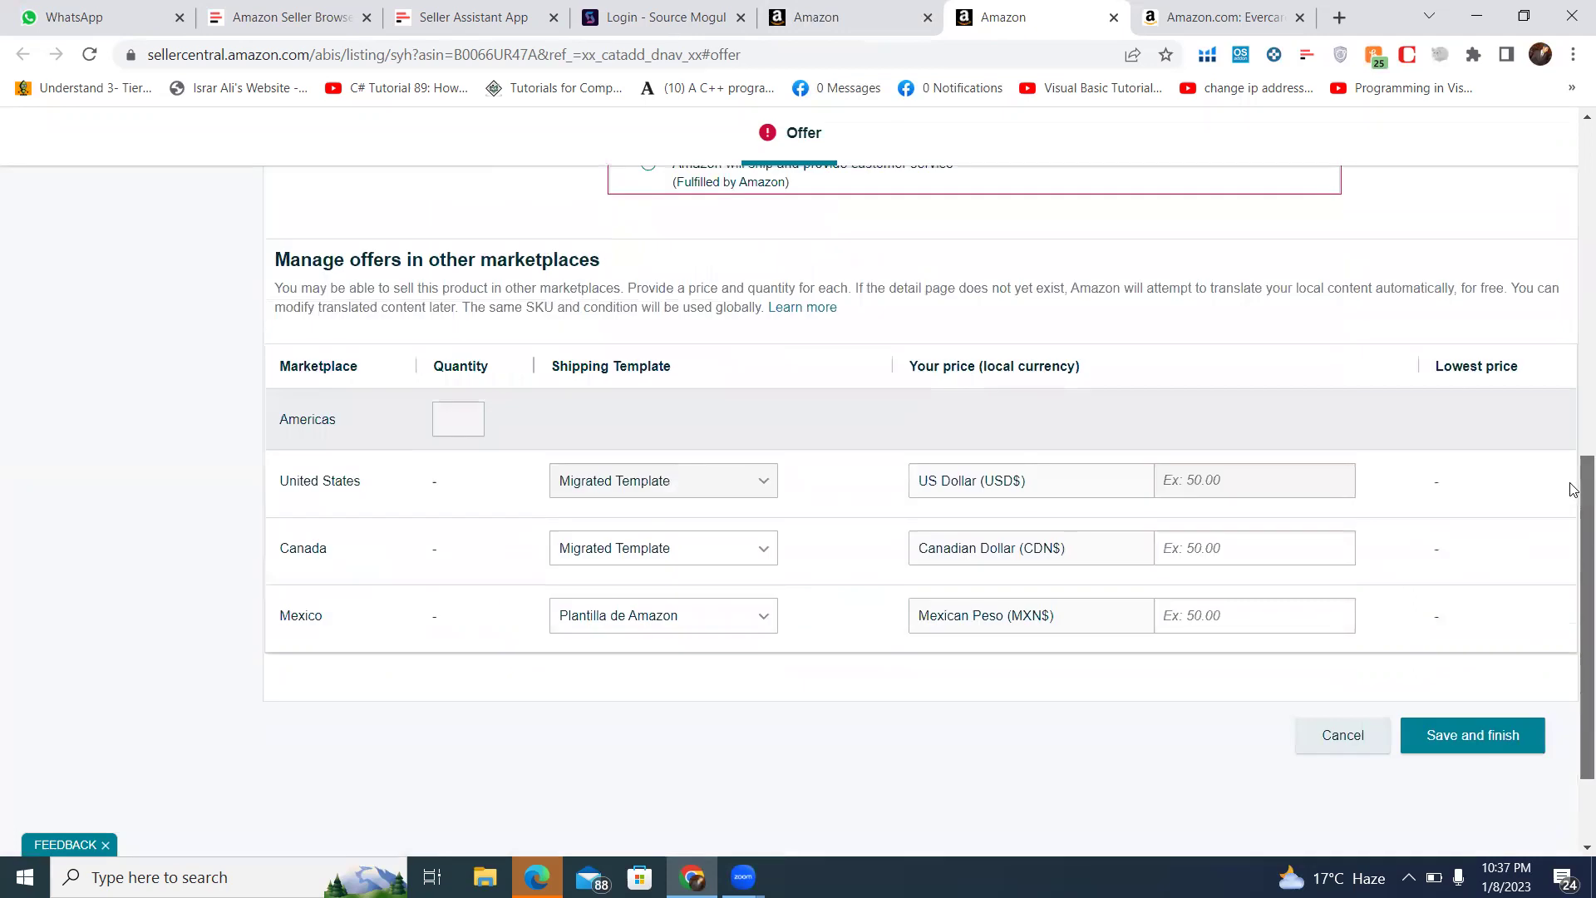
pyautogui.scroll(5, 1574, 320)
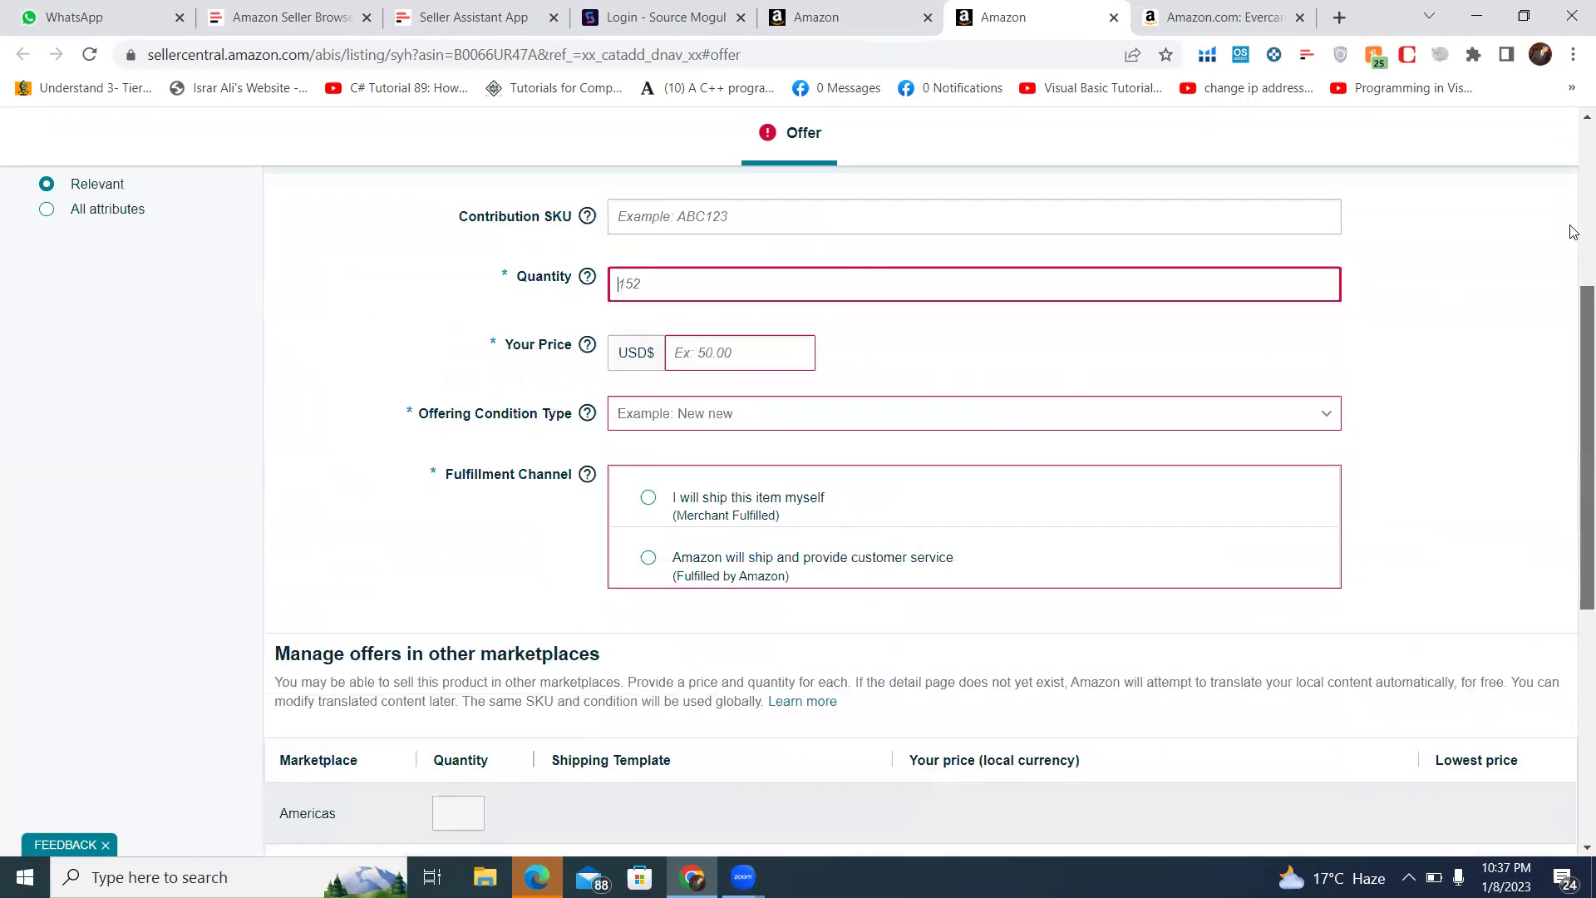
pyautogui.scroll(3, 1573, 232)
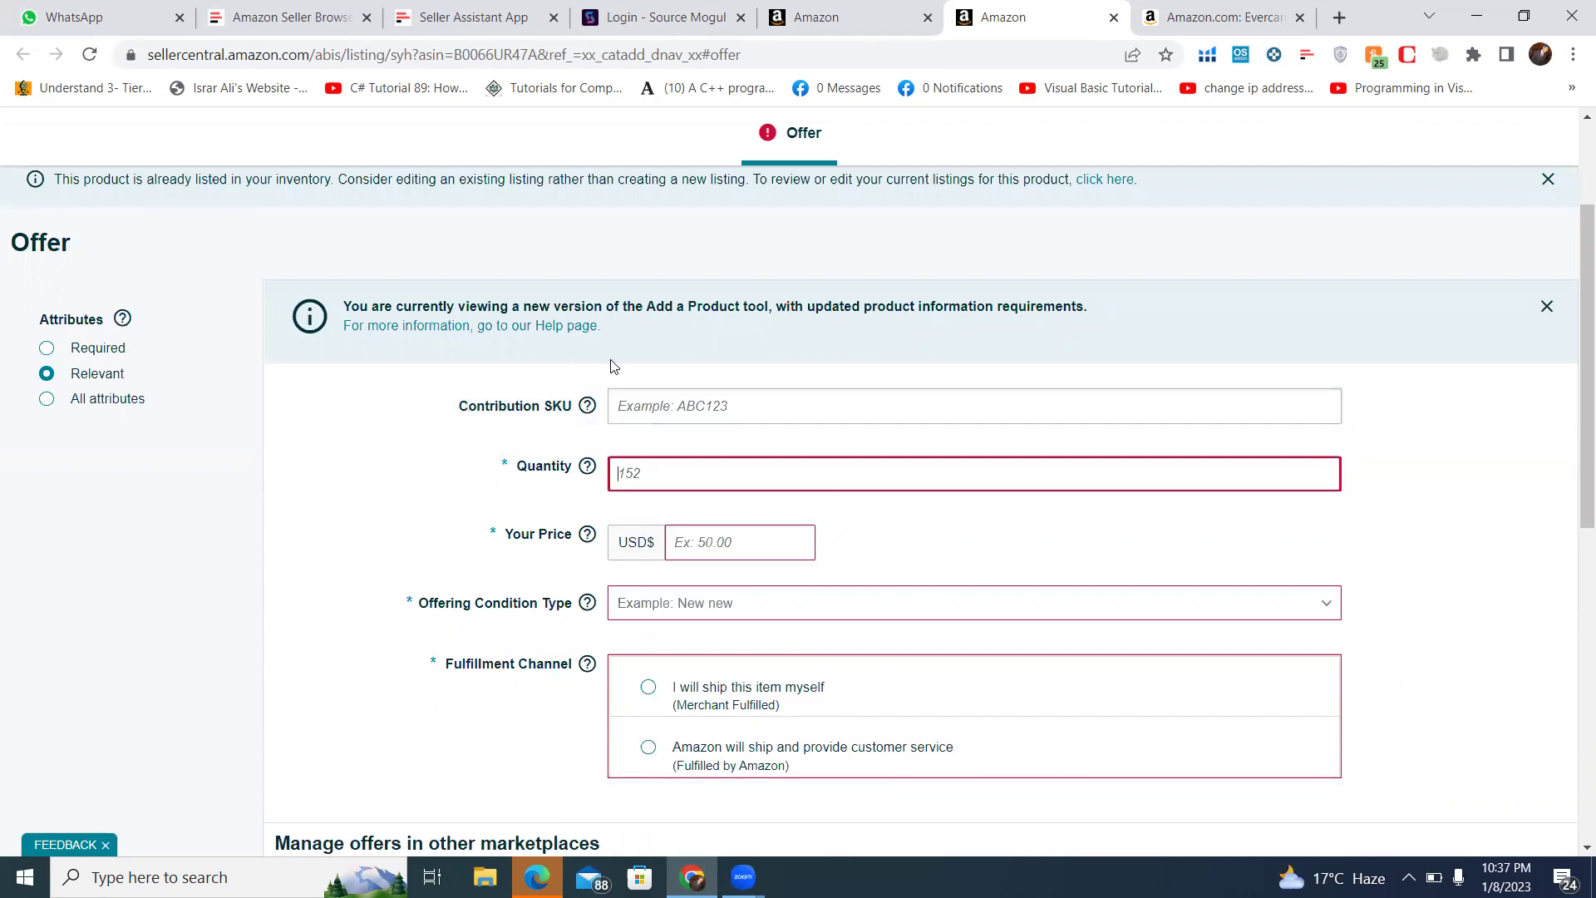
# - Enter the seller SKU in the Contribution SKU field of the offer form
pyautogui.click(655, 405)
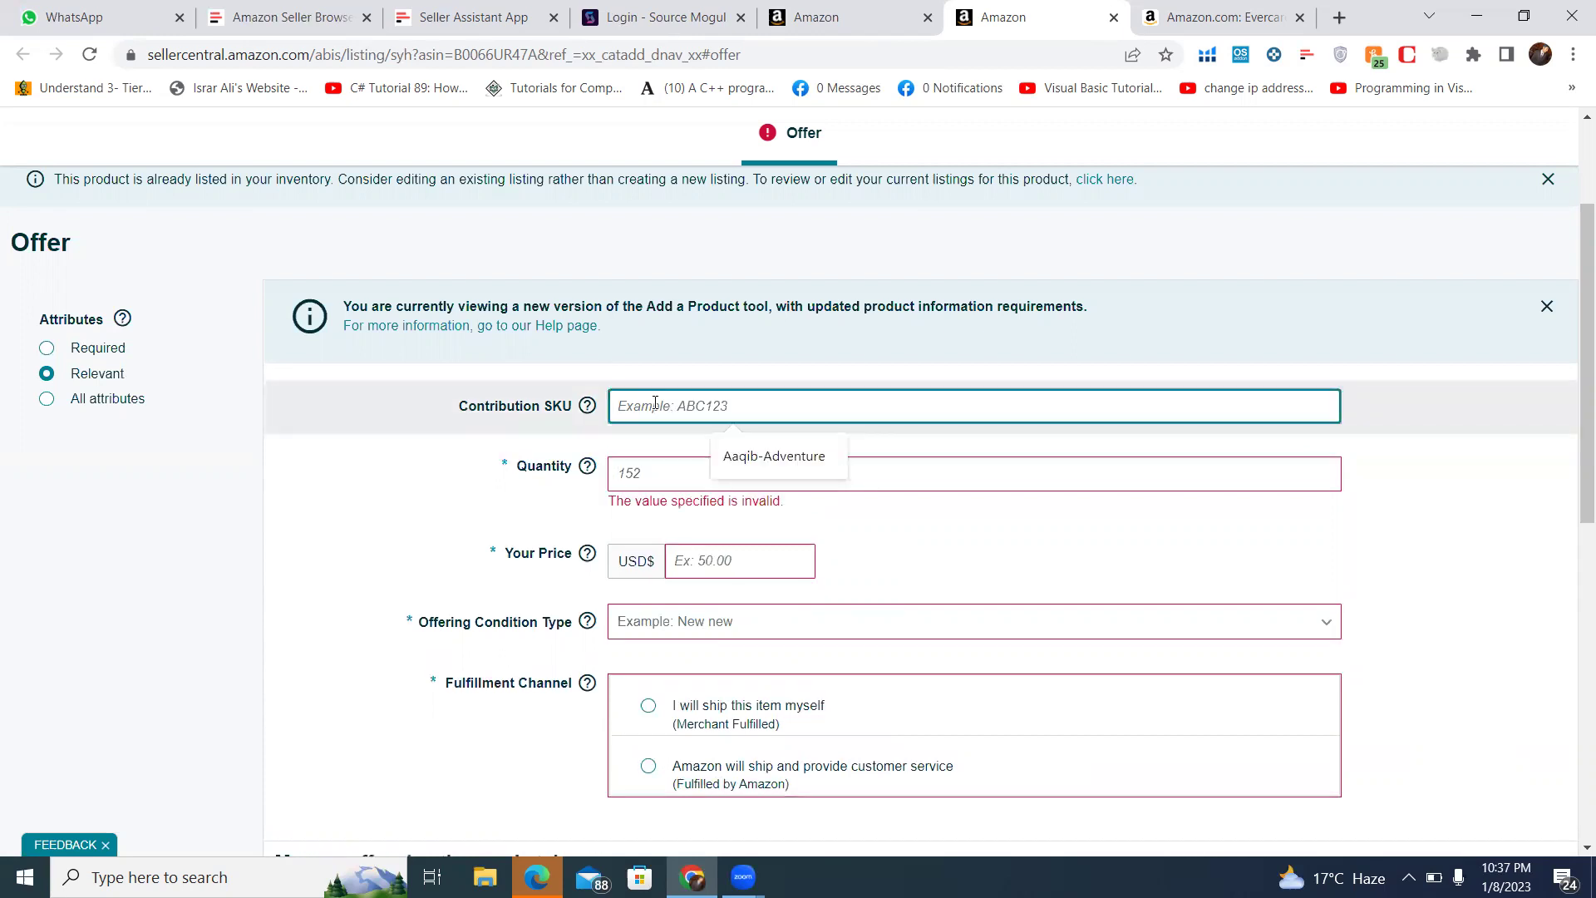
pyautogui.write('Adeel')
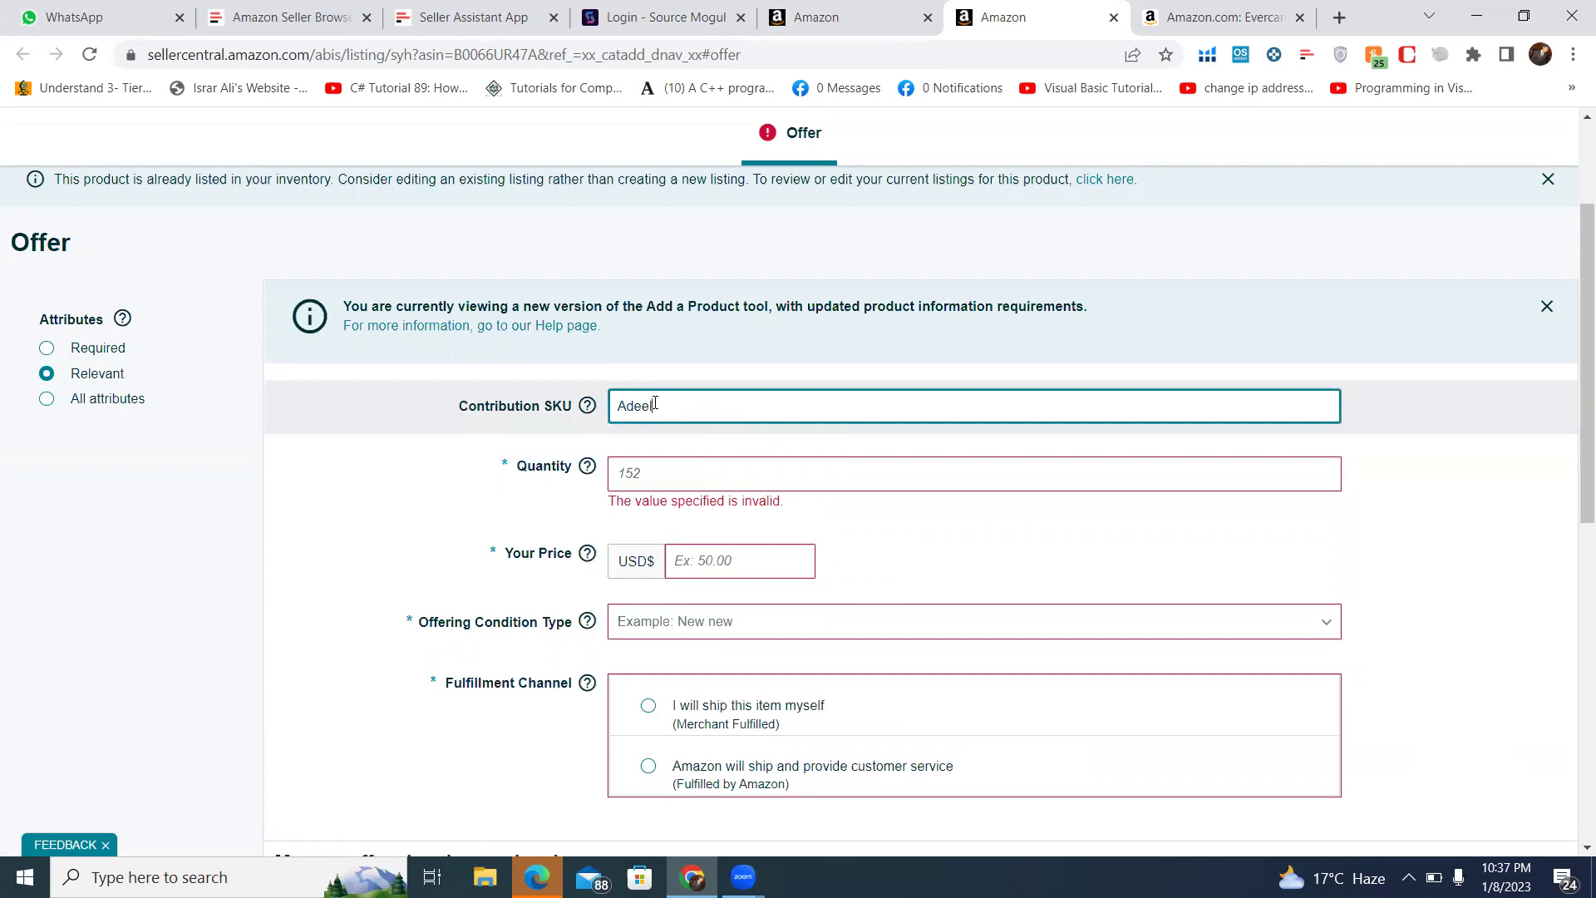
pyautogui.write('-123')
pyautogui.doubleClick(570, 406)
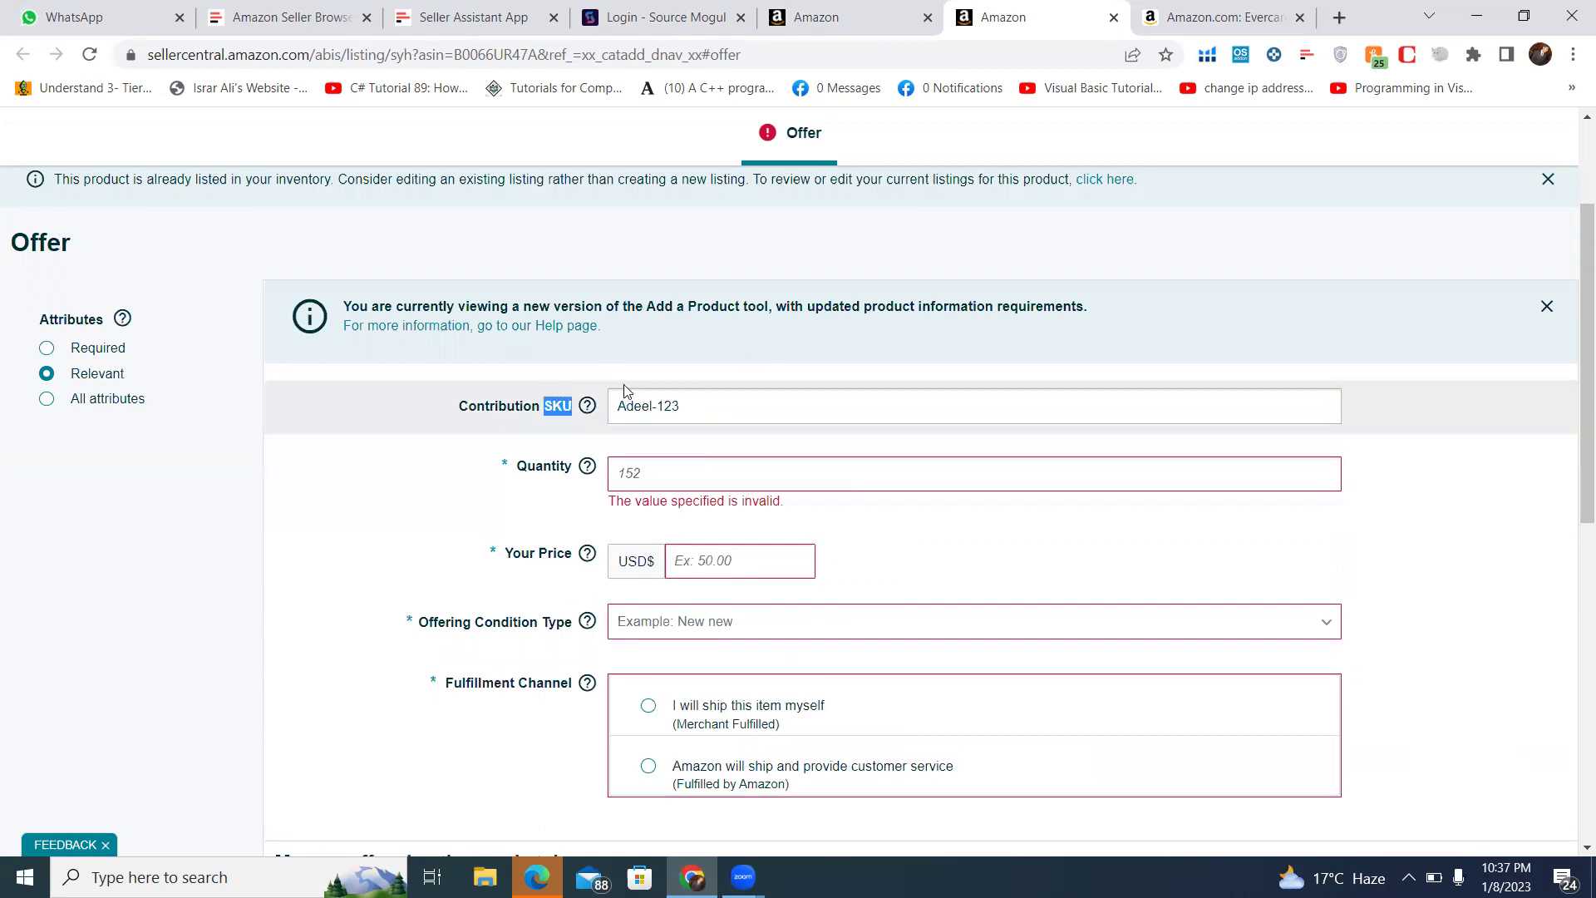
pyautogui.click(692, 403)
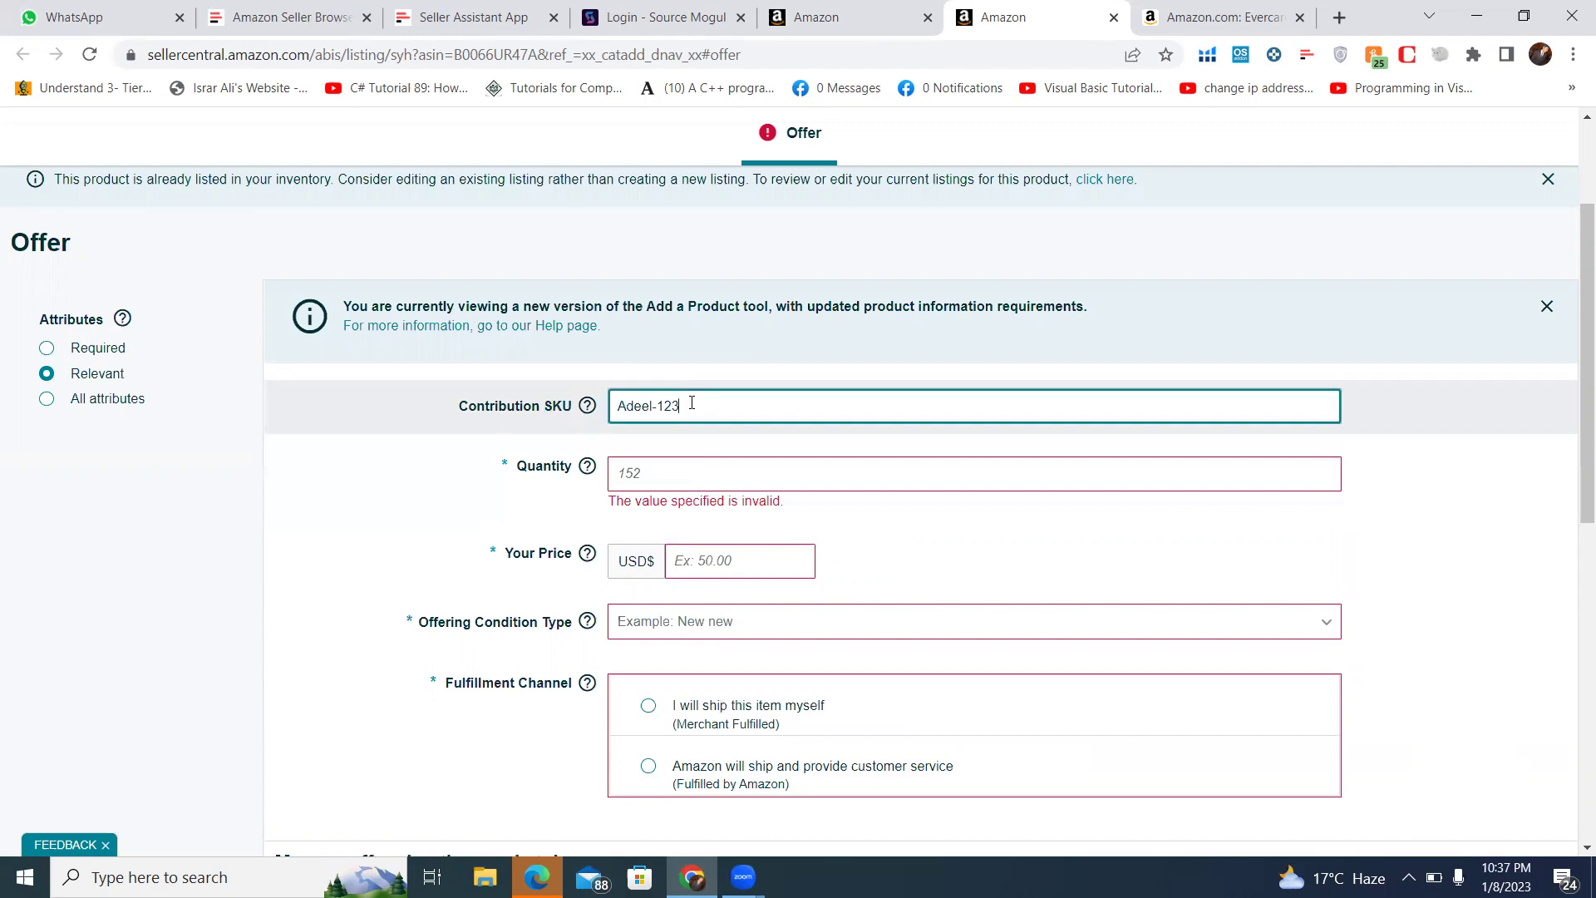
# - Set quantity to 50, then check the Evercare product page's $32.97 price
pyautogui.click(640, 473)
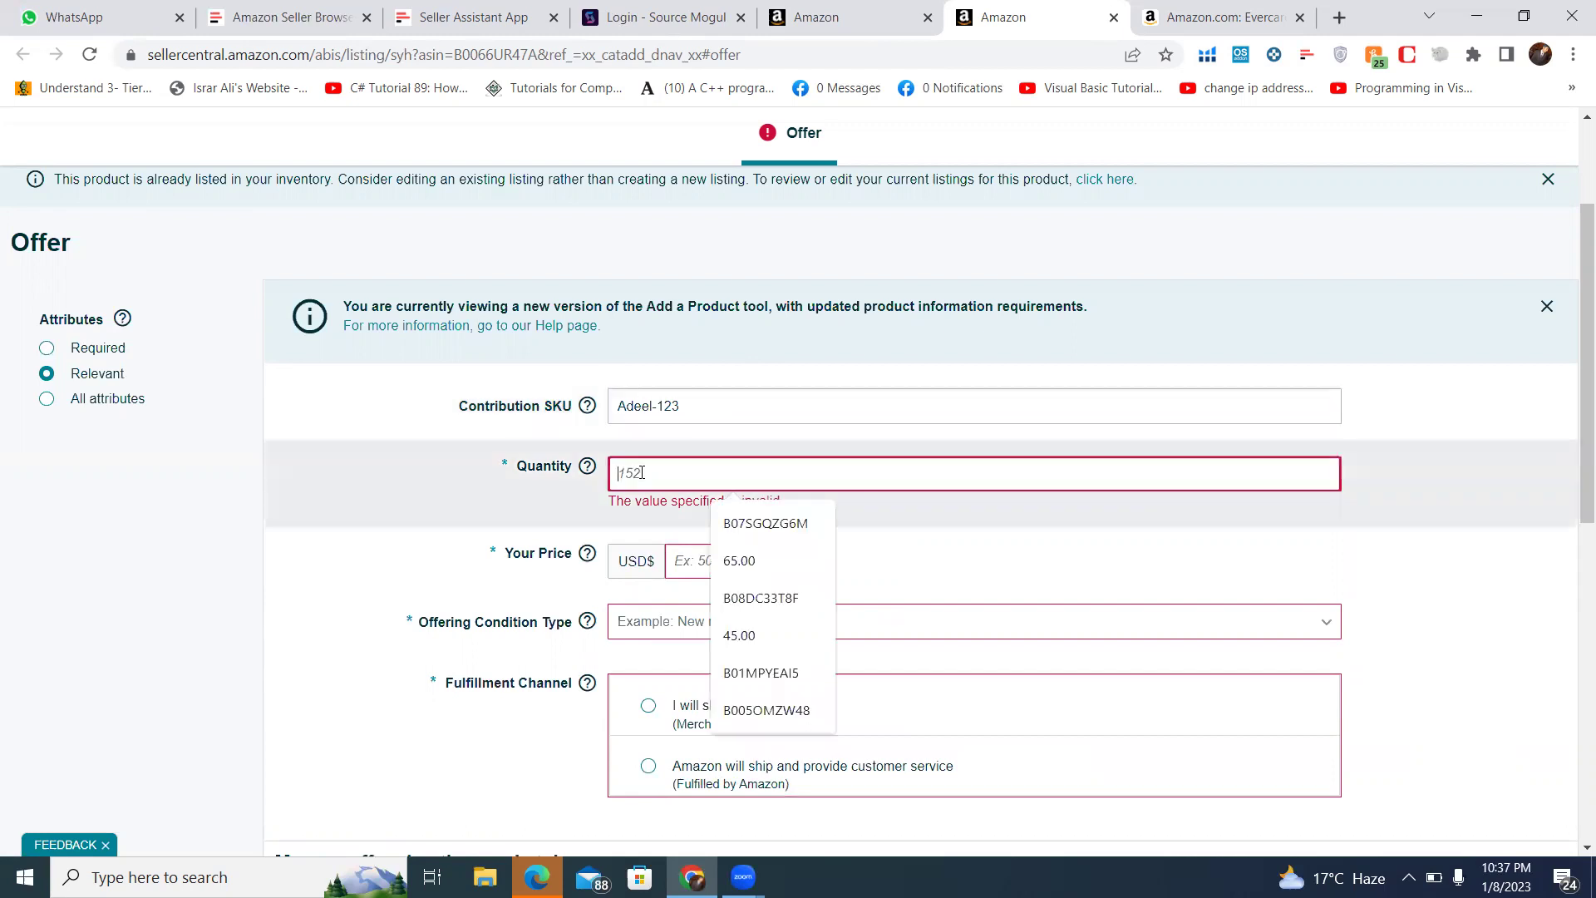
pyautogui.click(499, 527)
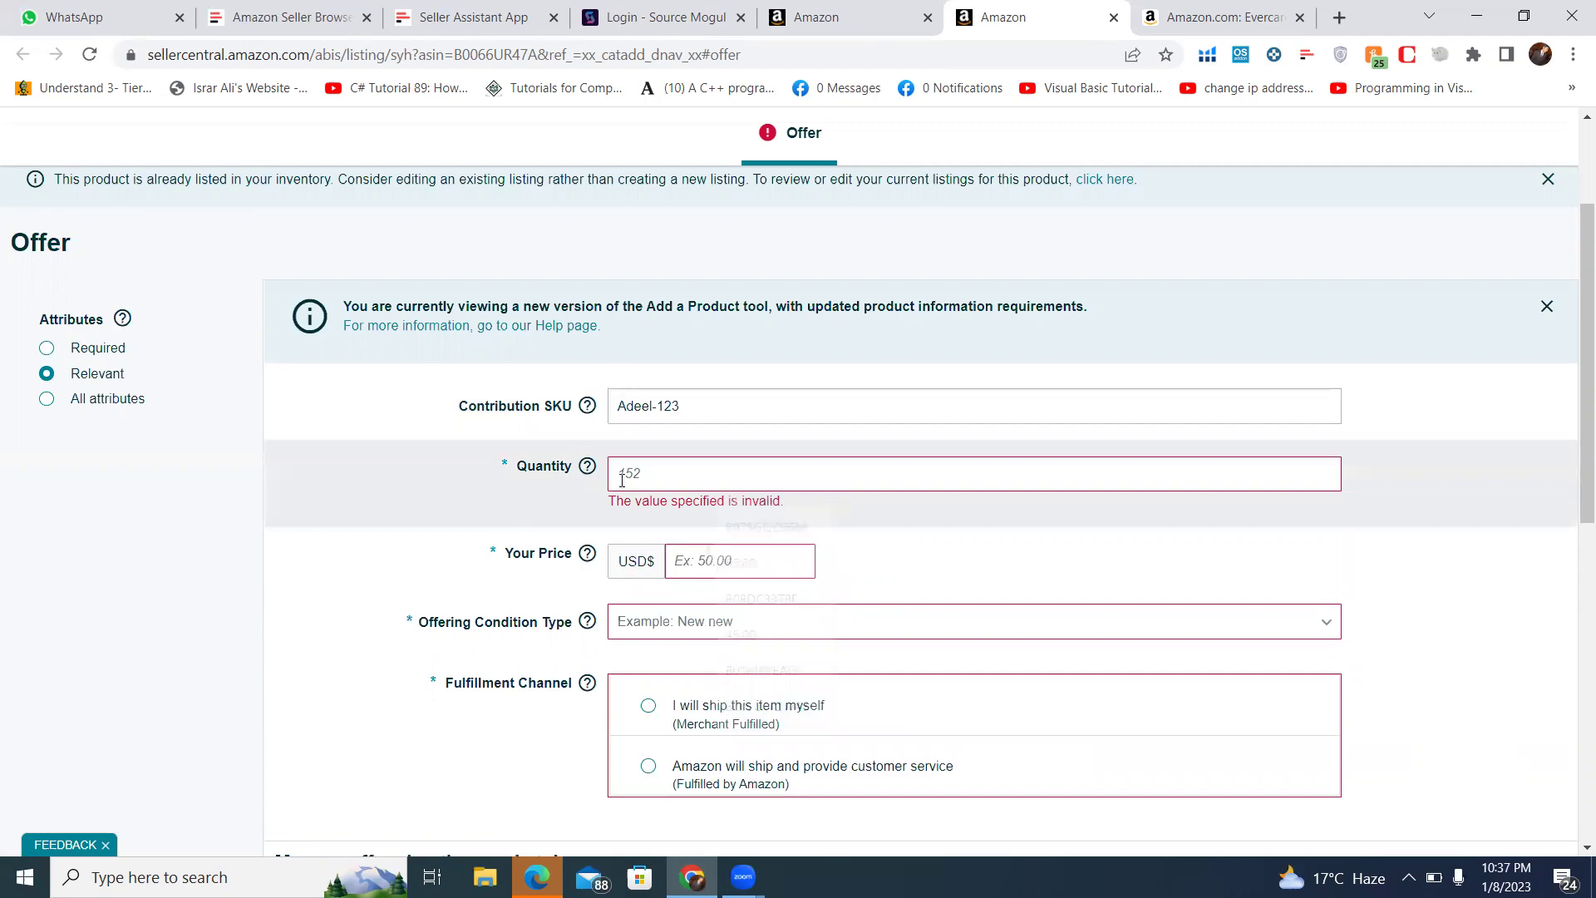
pyautogui.click(679, 464)
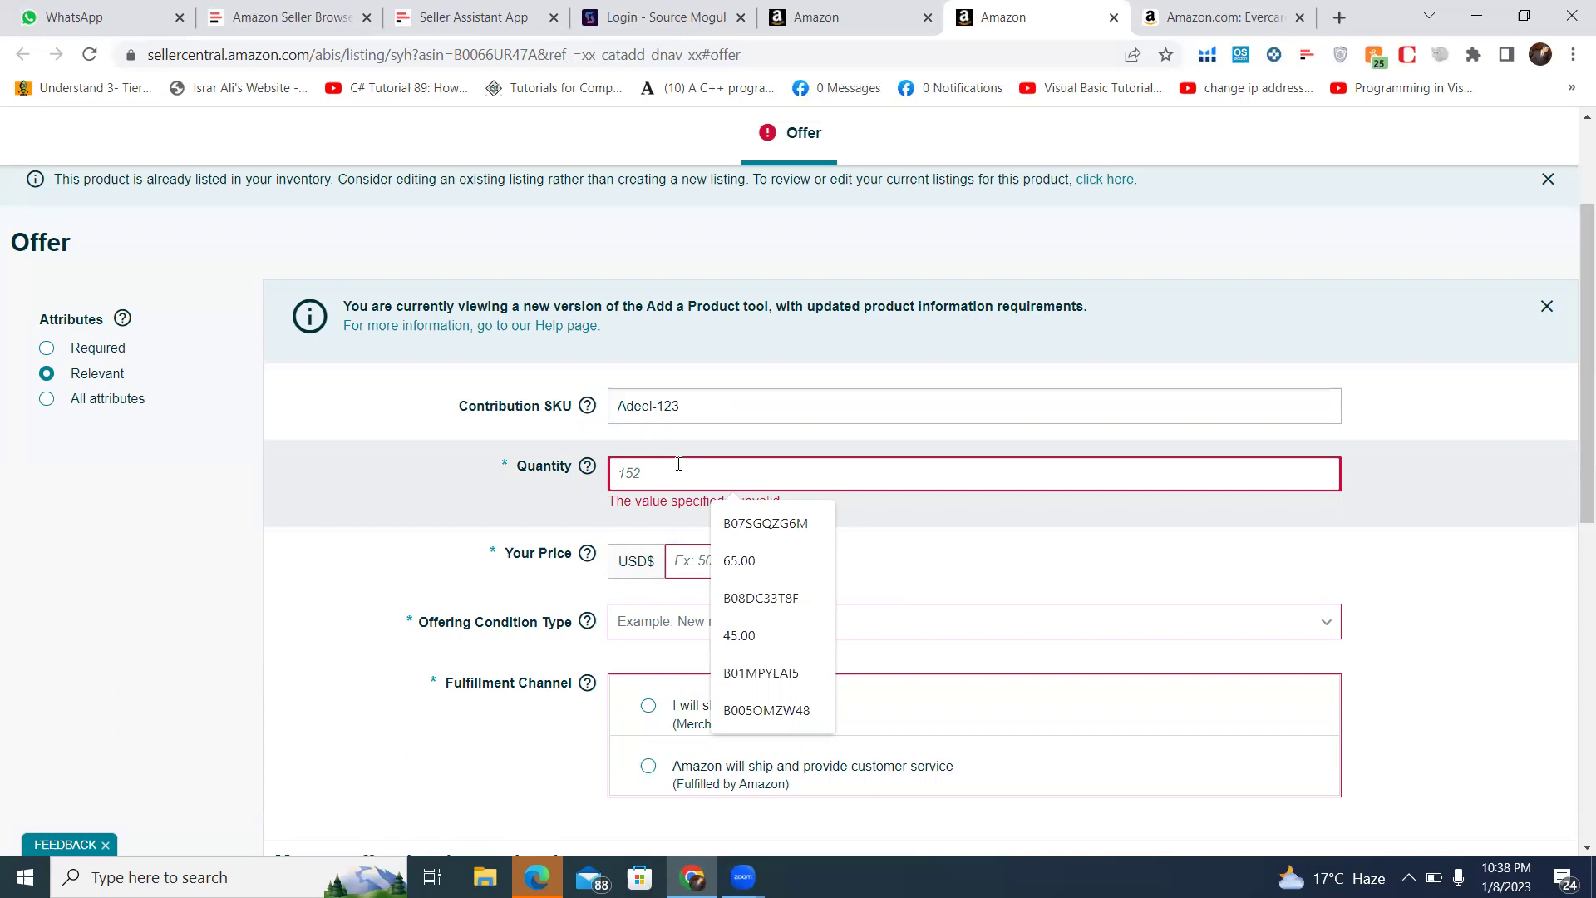
pyautogui.write('50')
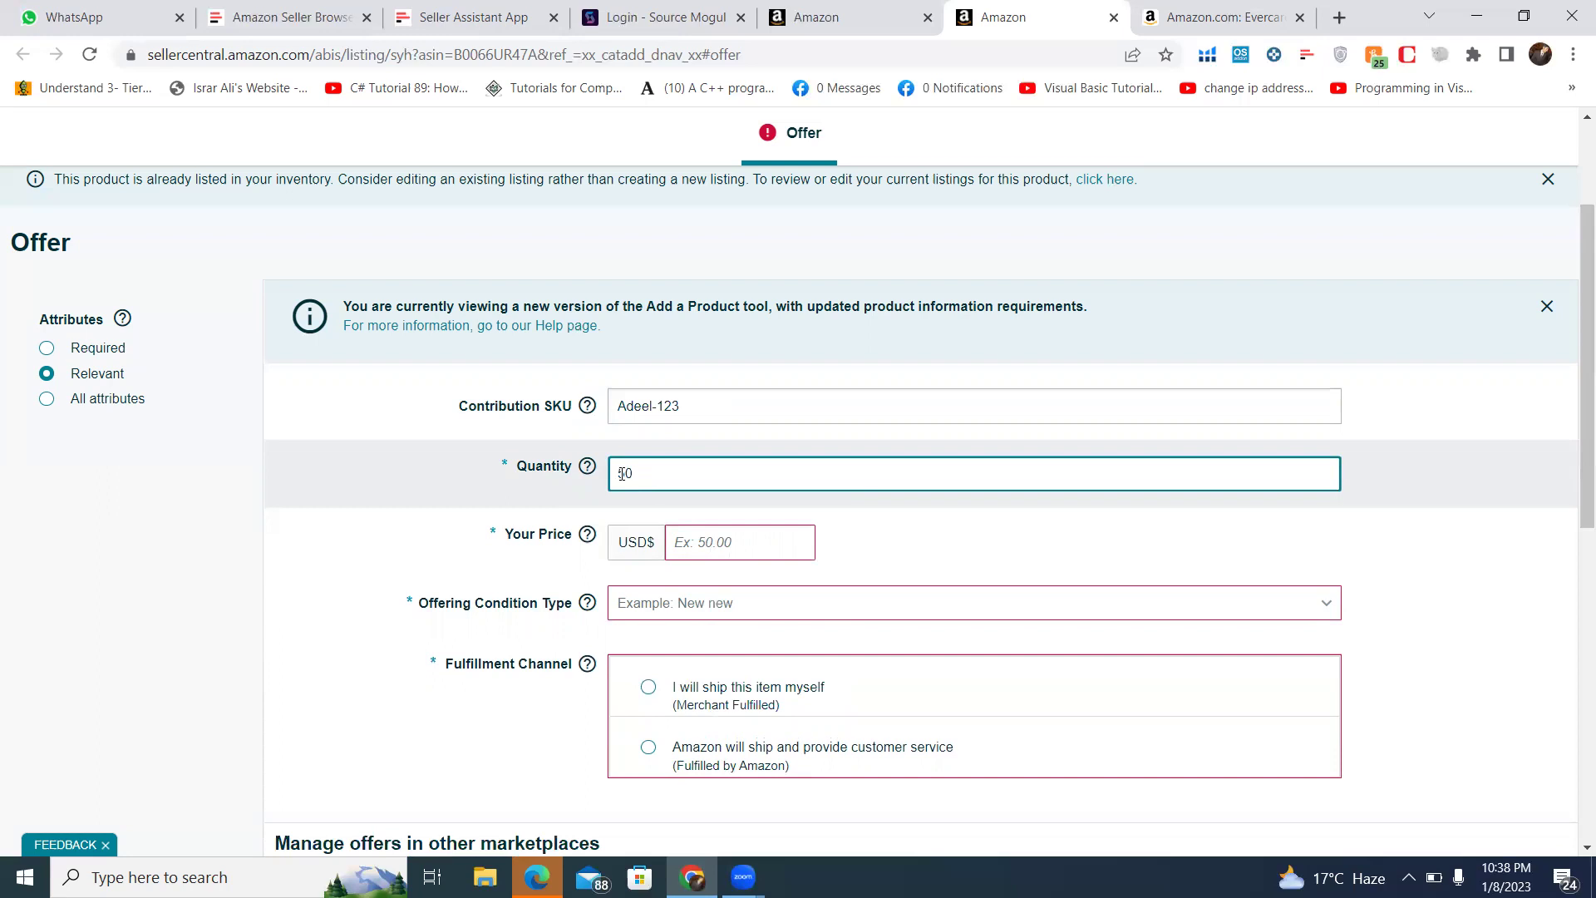
pyautogui.click(716, 538)
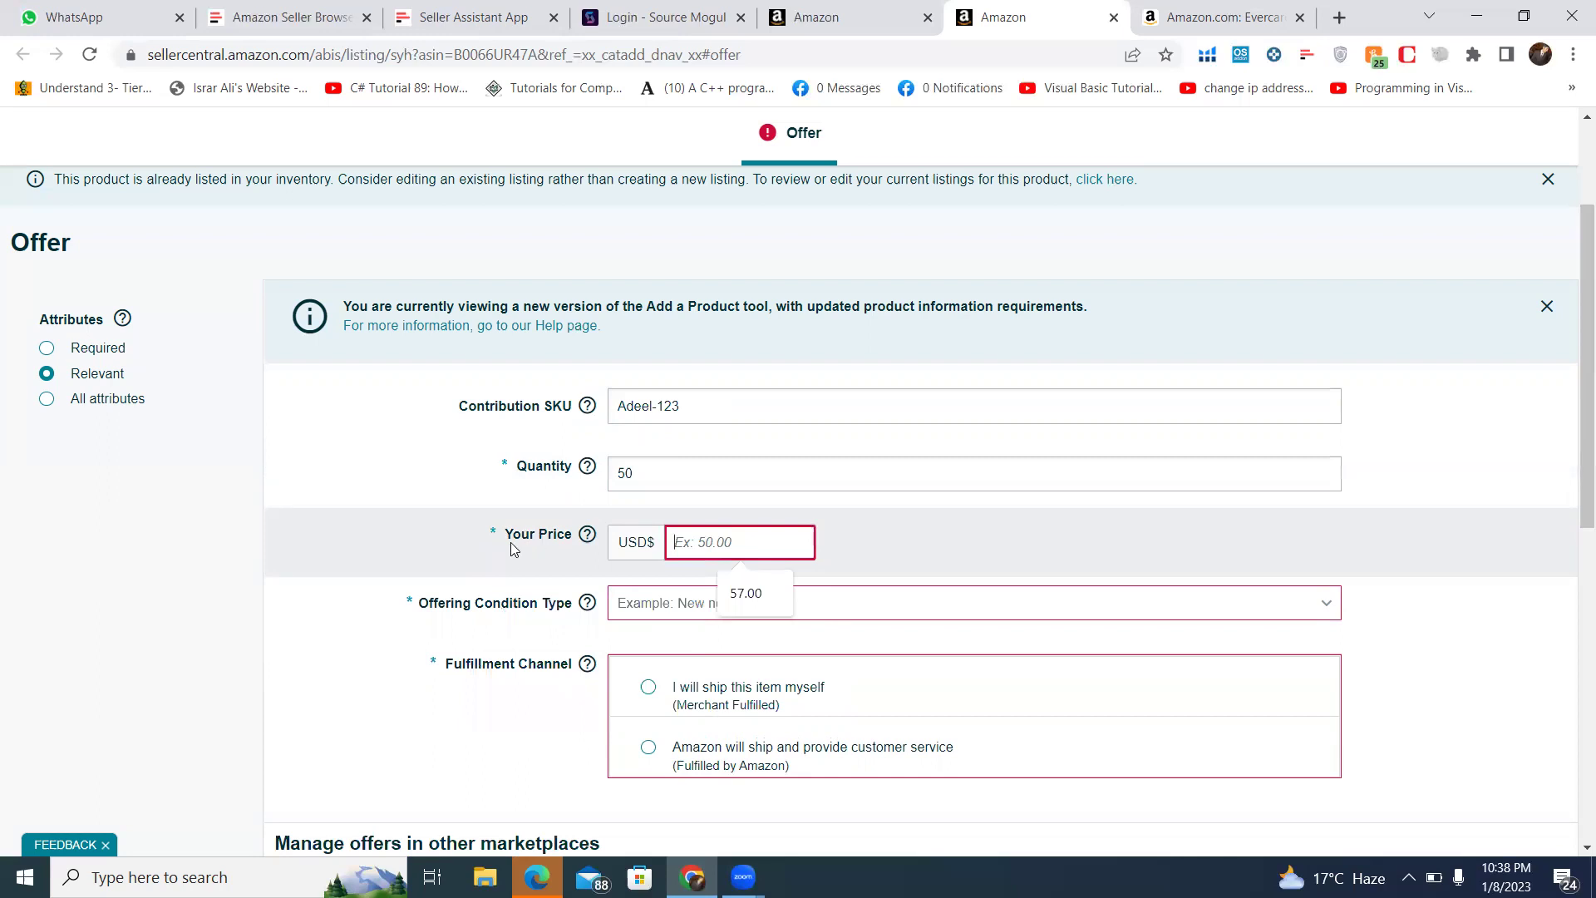
pyautogui.click(1221, 16)
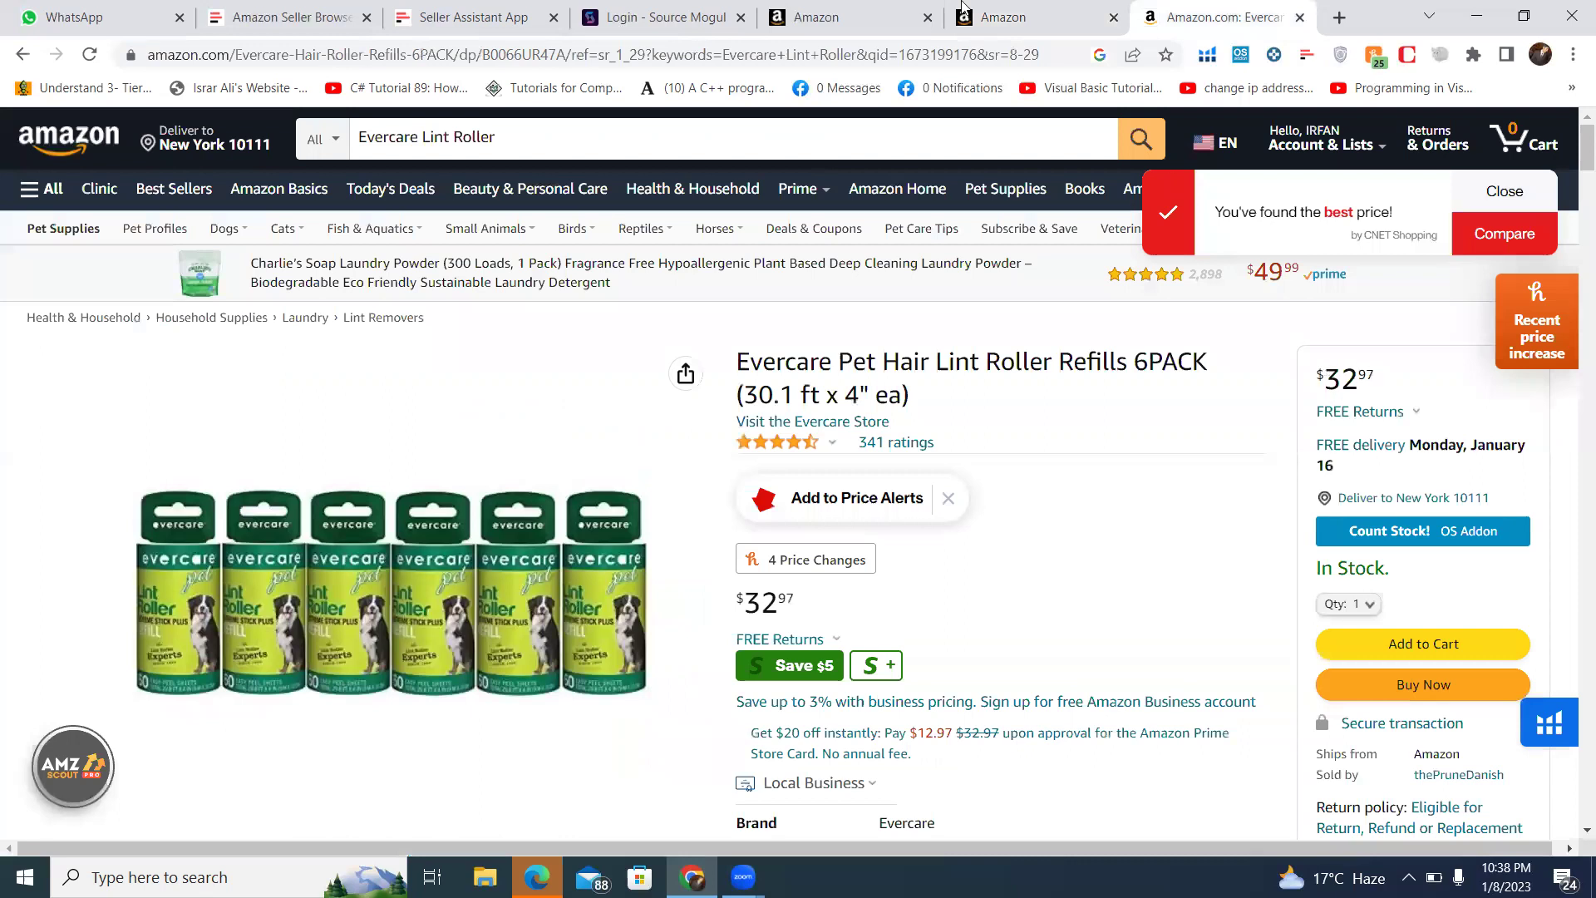
# - Back on the offer form, set Your Price to 32.97 and condition to New
pyautogui.hotkey('ctrl', 'shift', 'Tab')
pyautogui.write('32')
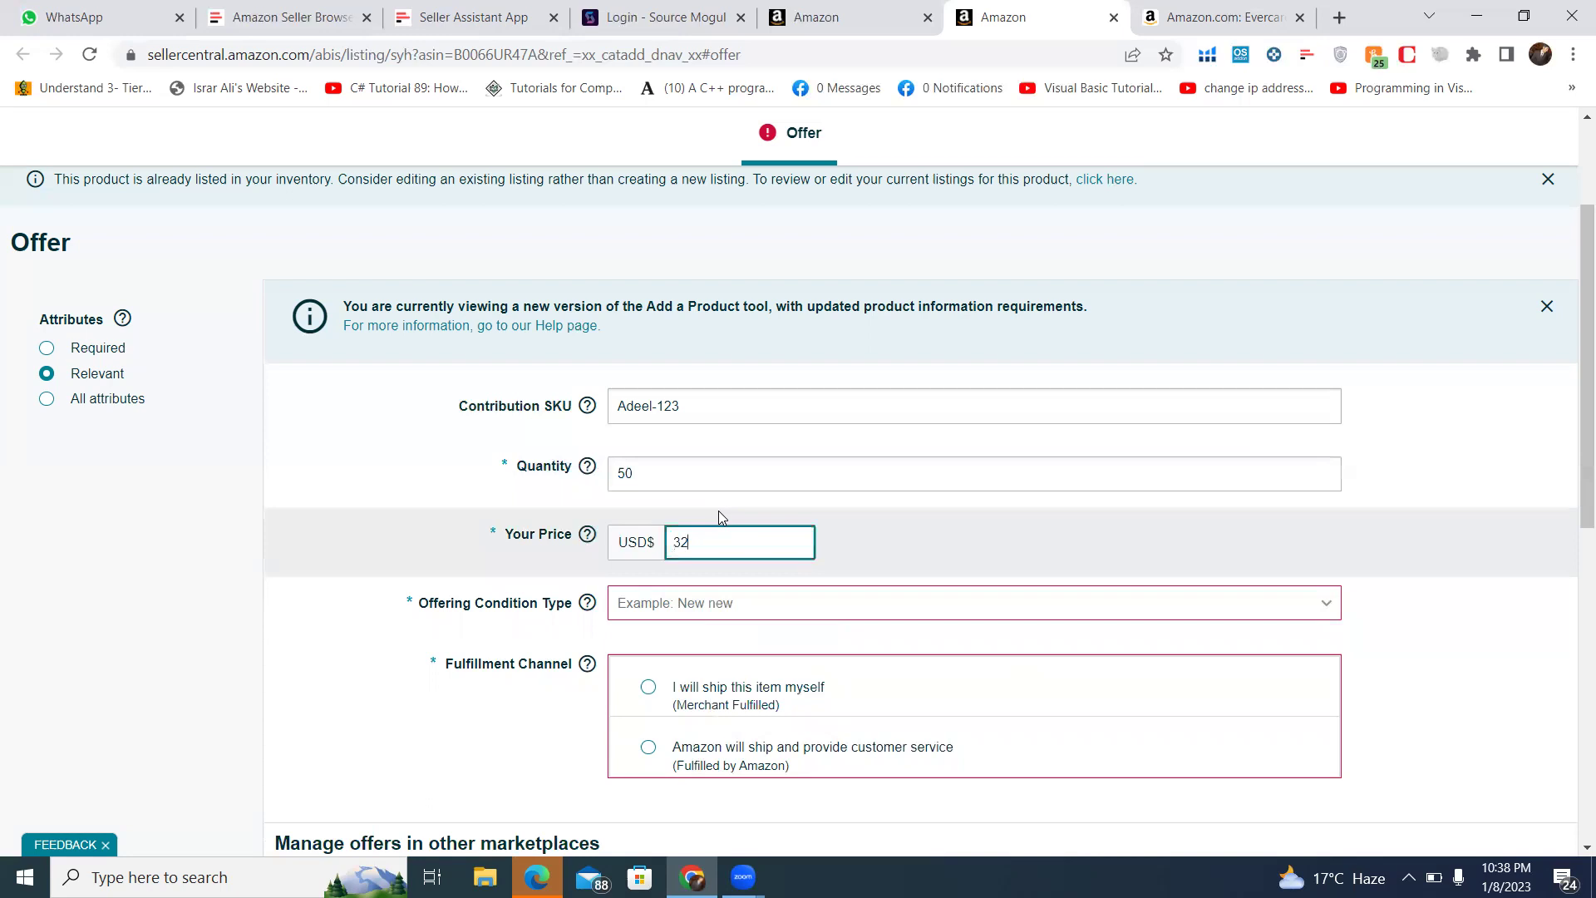
pyautogui.write('.97')
pyautogui.press('Tab')
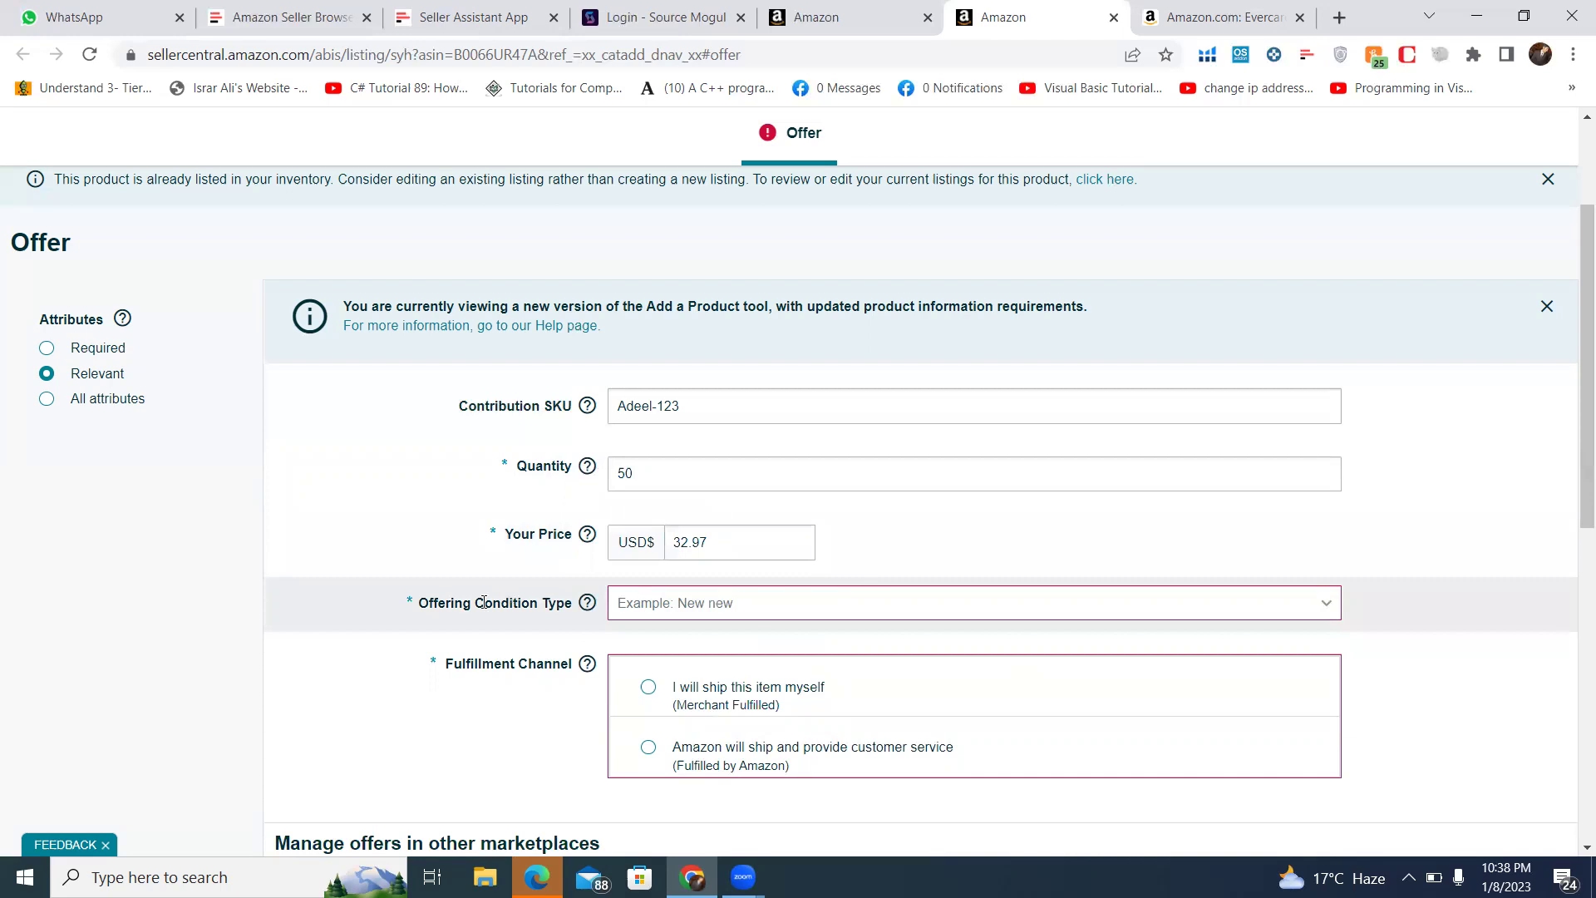
pyautogui.click(739, 600)
pyautogui.click(741, 600)
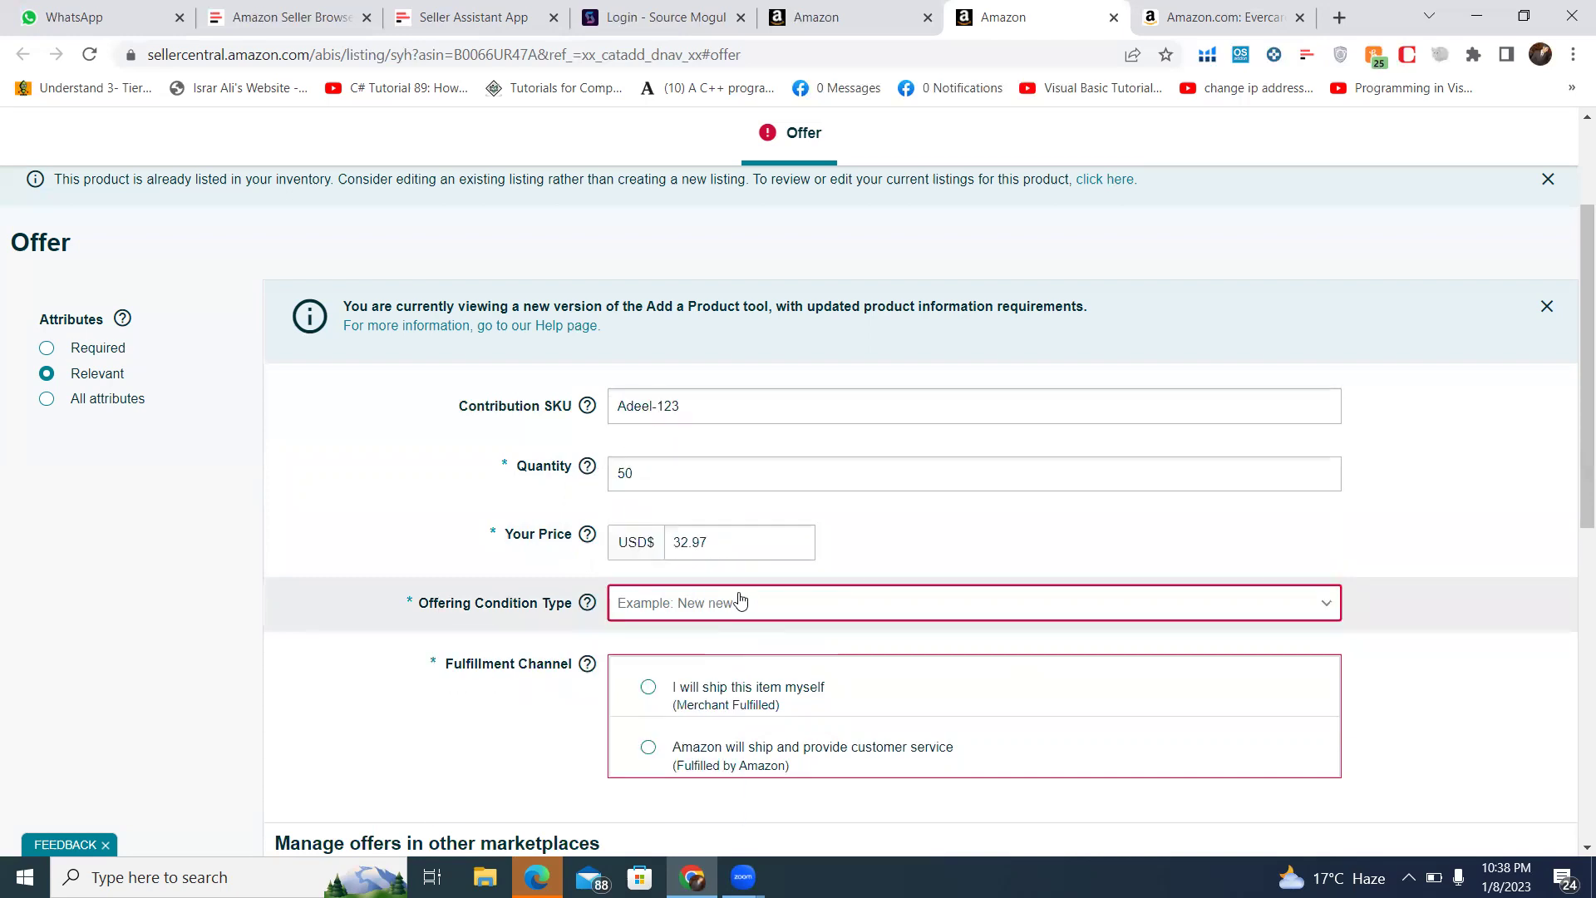
pyautogui.click(740, 600)
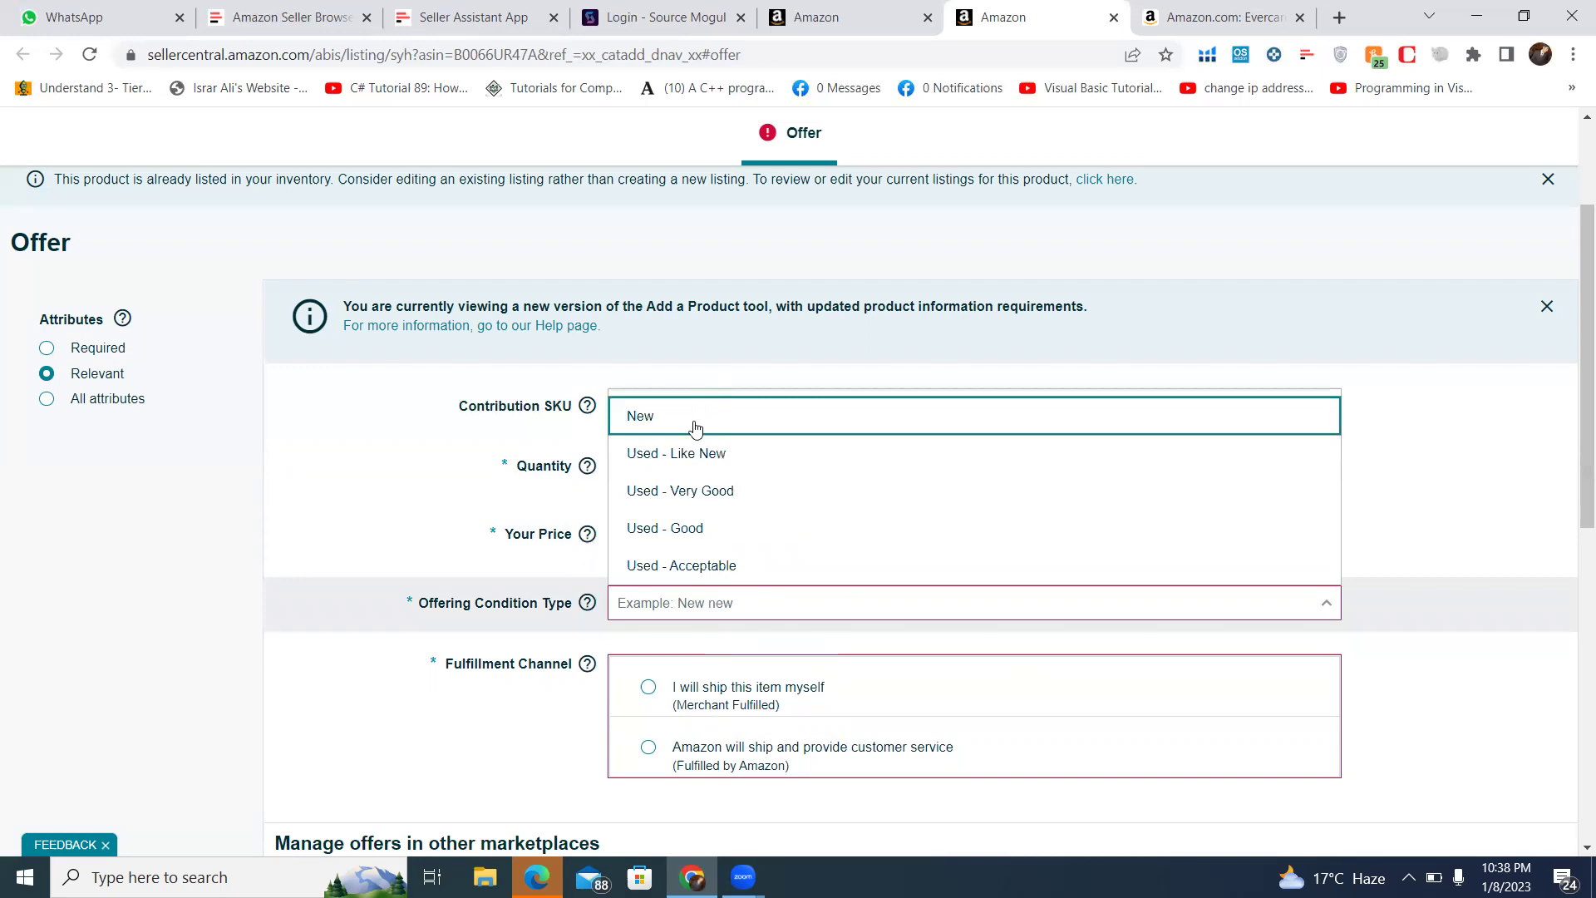
pyautogui.click(695, 422)
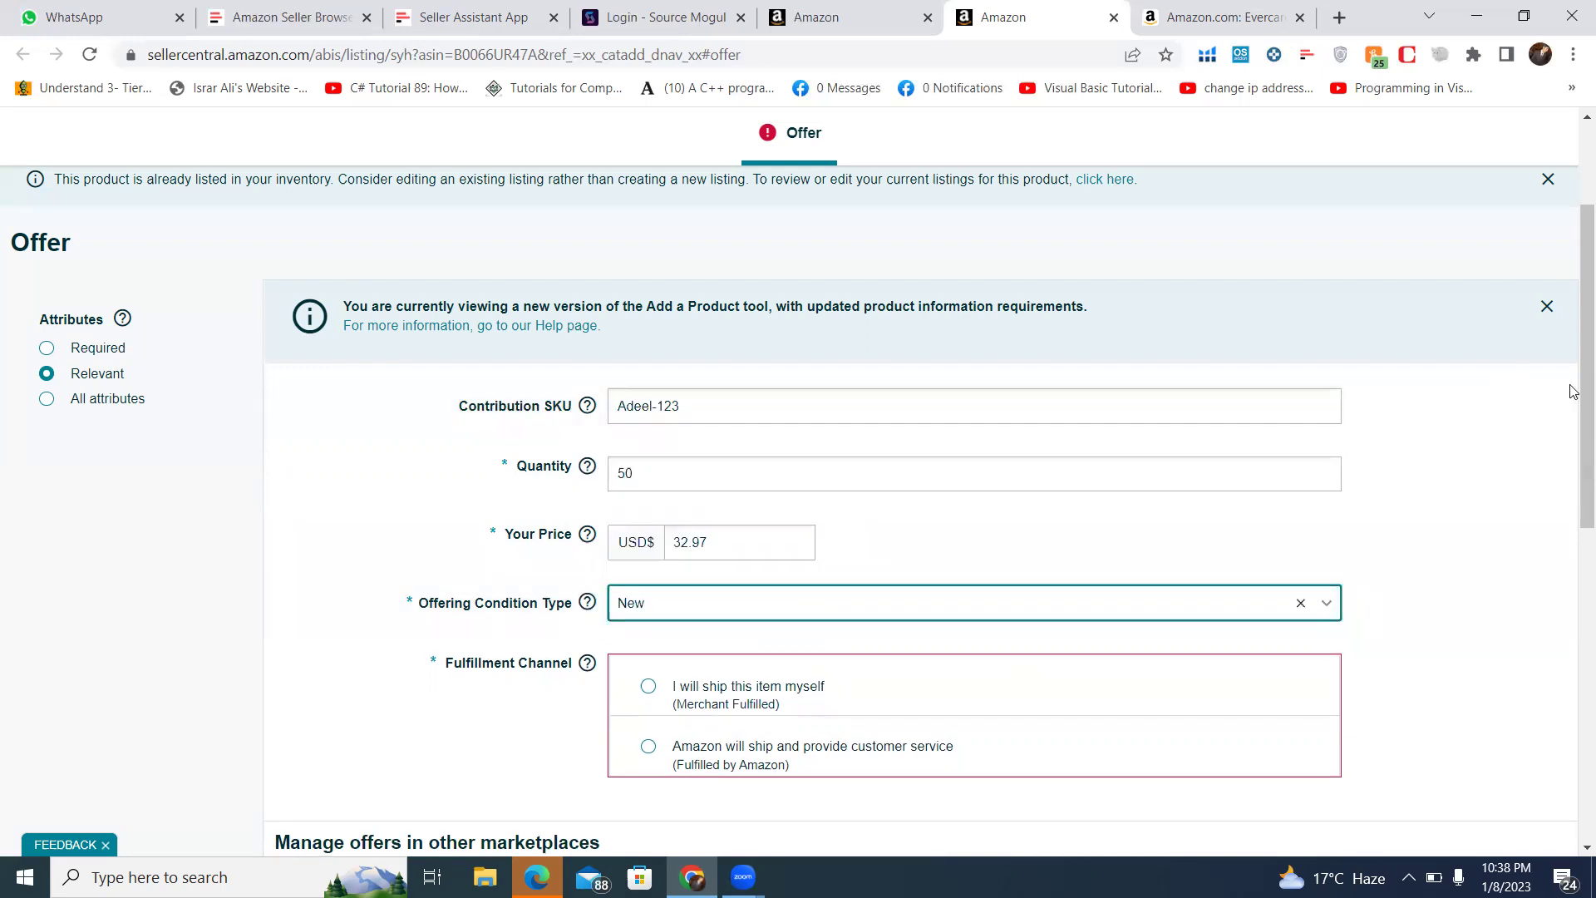
# - Choose Fulfilled by Amazon as the fulfillment channel
pyautogui.scroll(-2, 1563, 459)
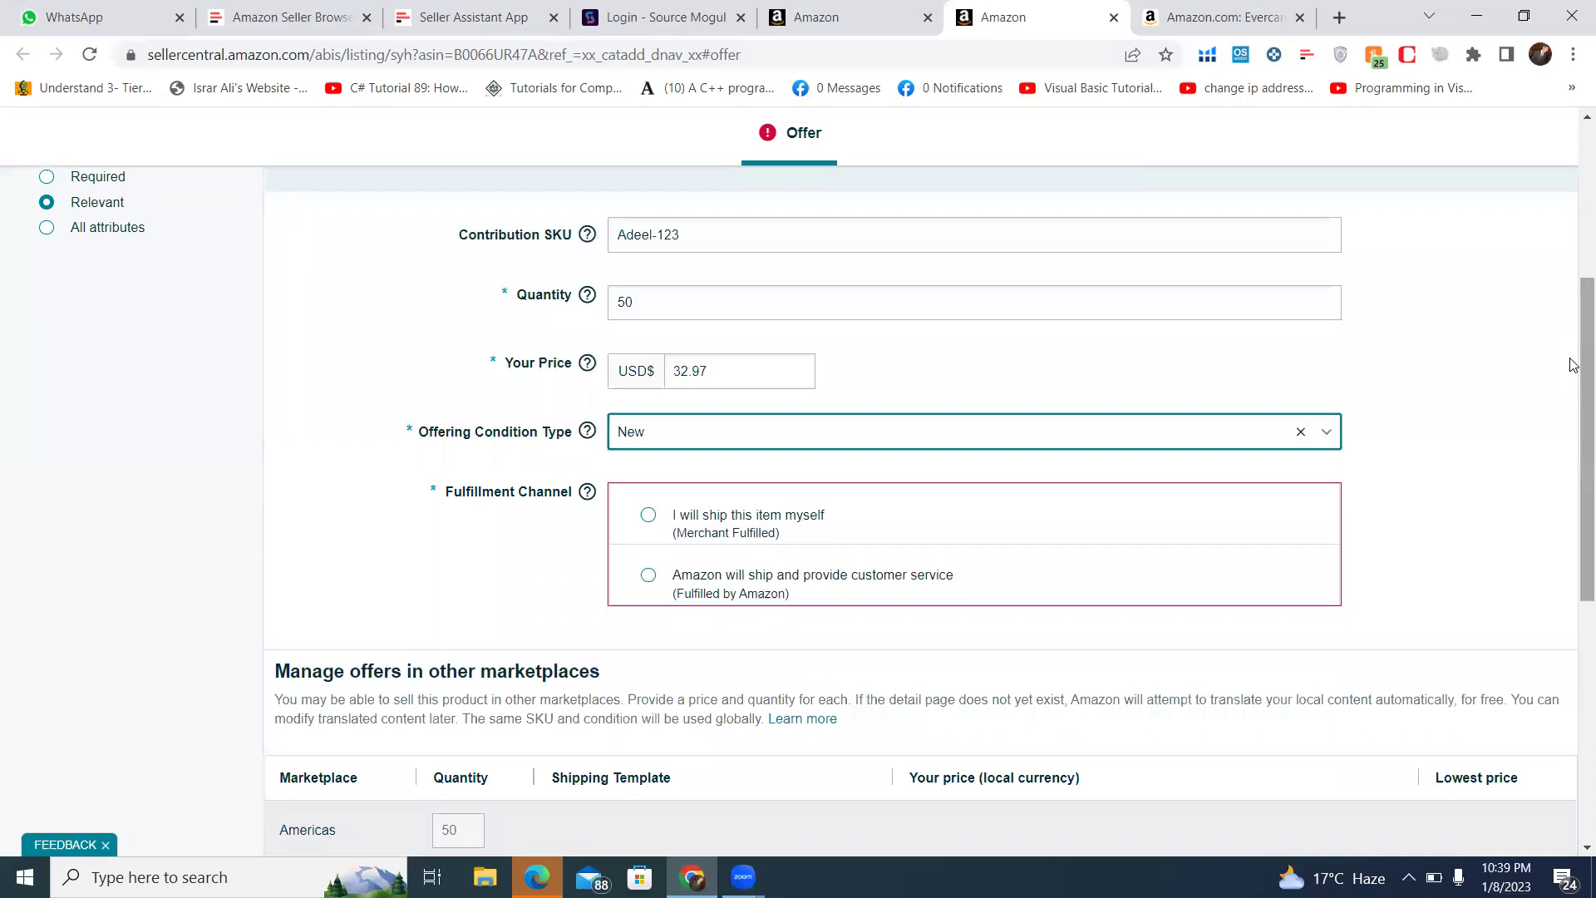
pyautogui.moveTo(1572, 364); pyautogui.dragTo(1572, 412)
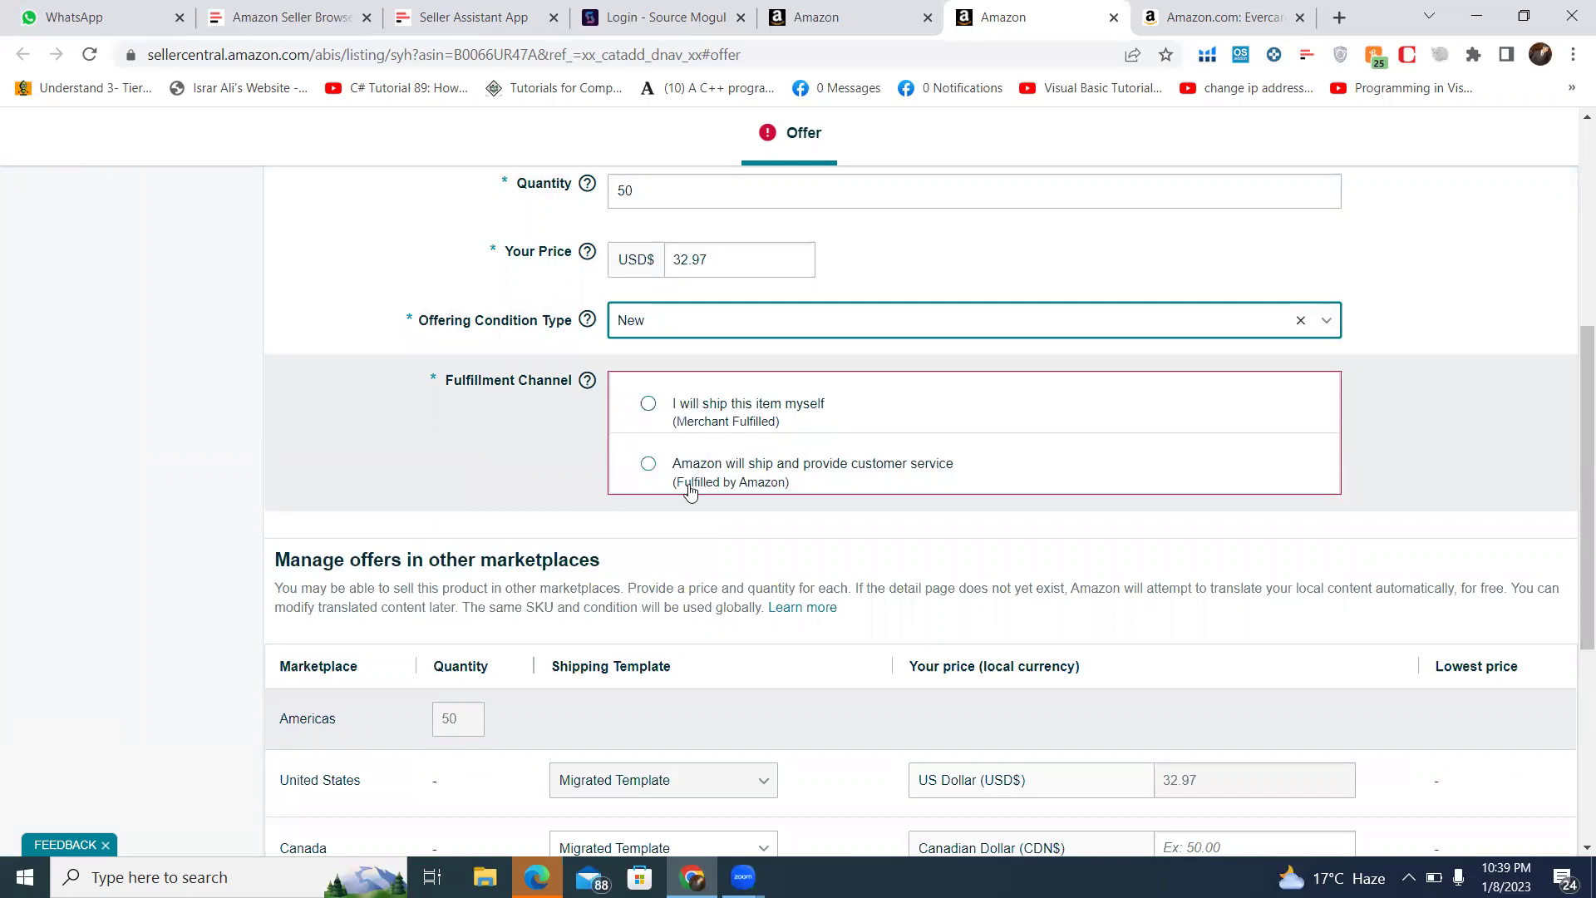
pyautogui.click(649, 466)
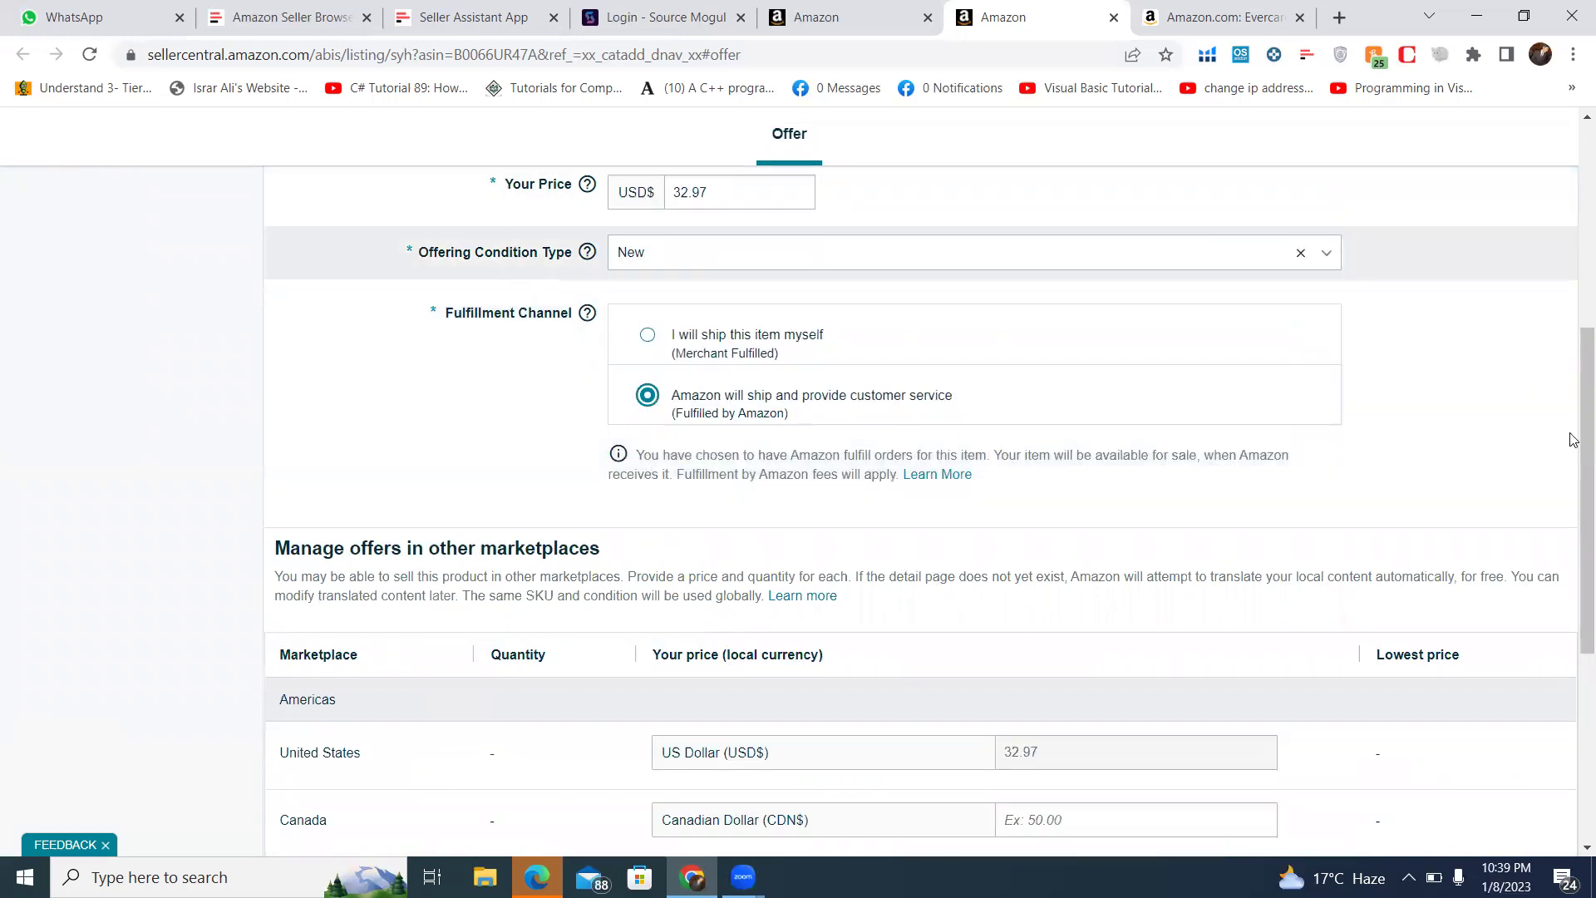
pyautogui.scroll(-5, 1573, 499)
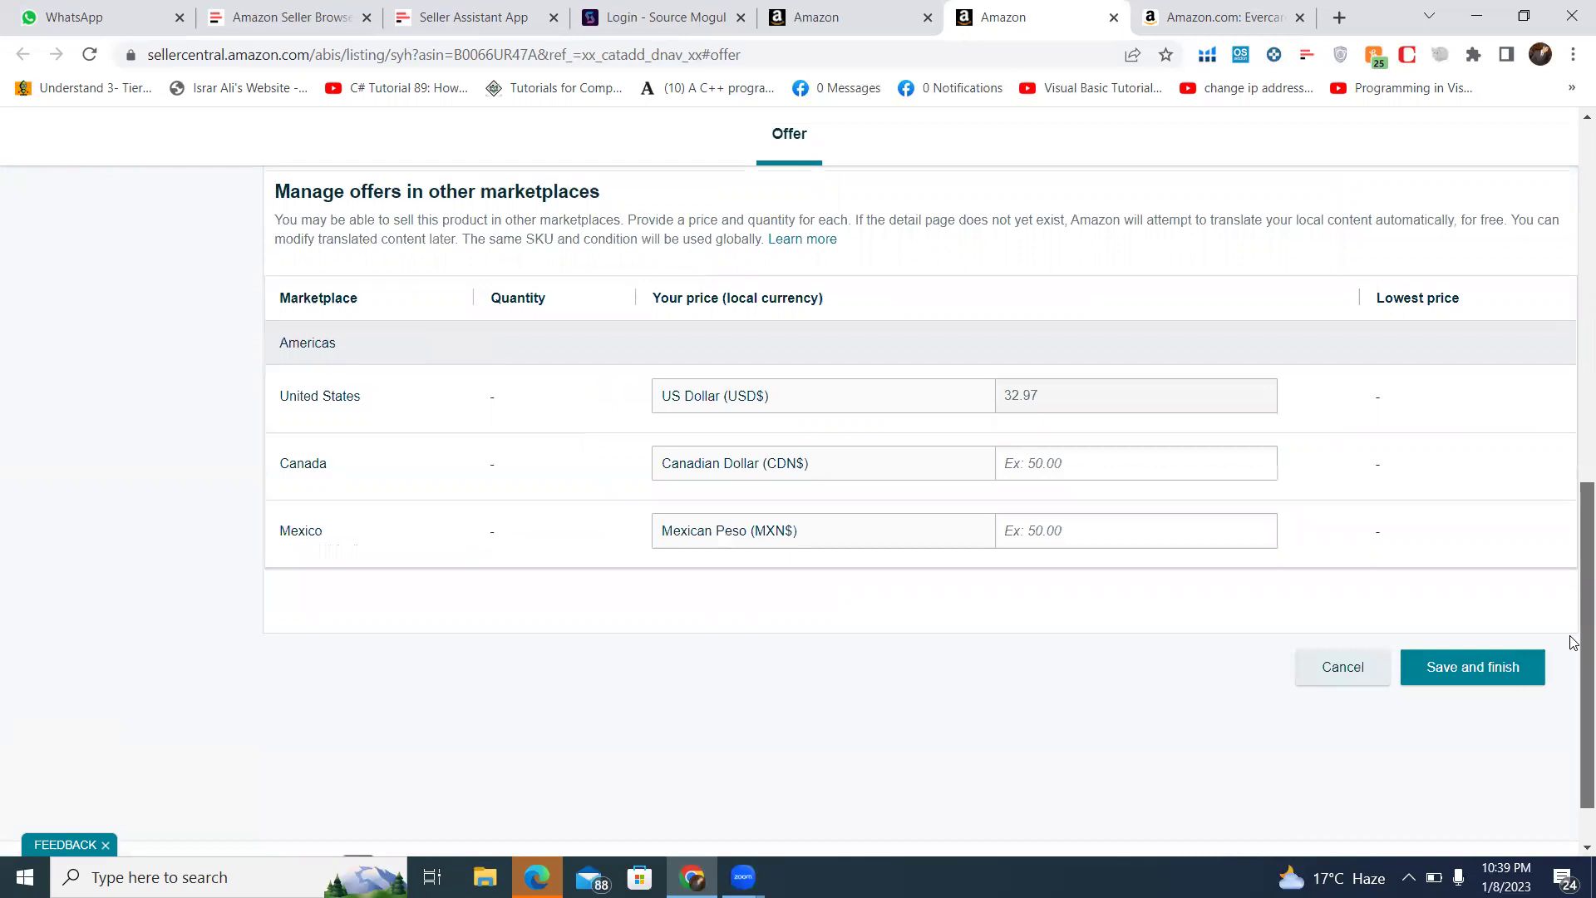
# - Save the offer, answer No to battery and hazardous-material questions, submit, and review the duplicate-SKU error
pyautogui.click(1482, 600)
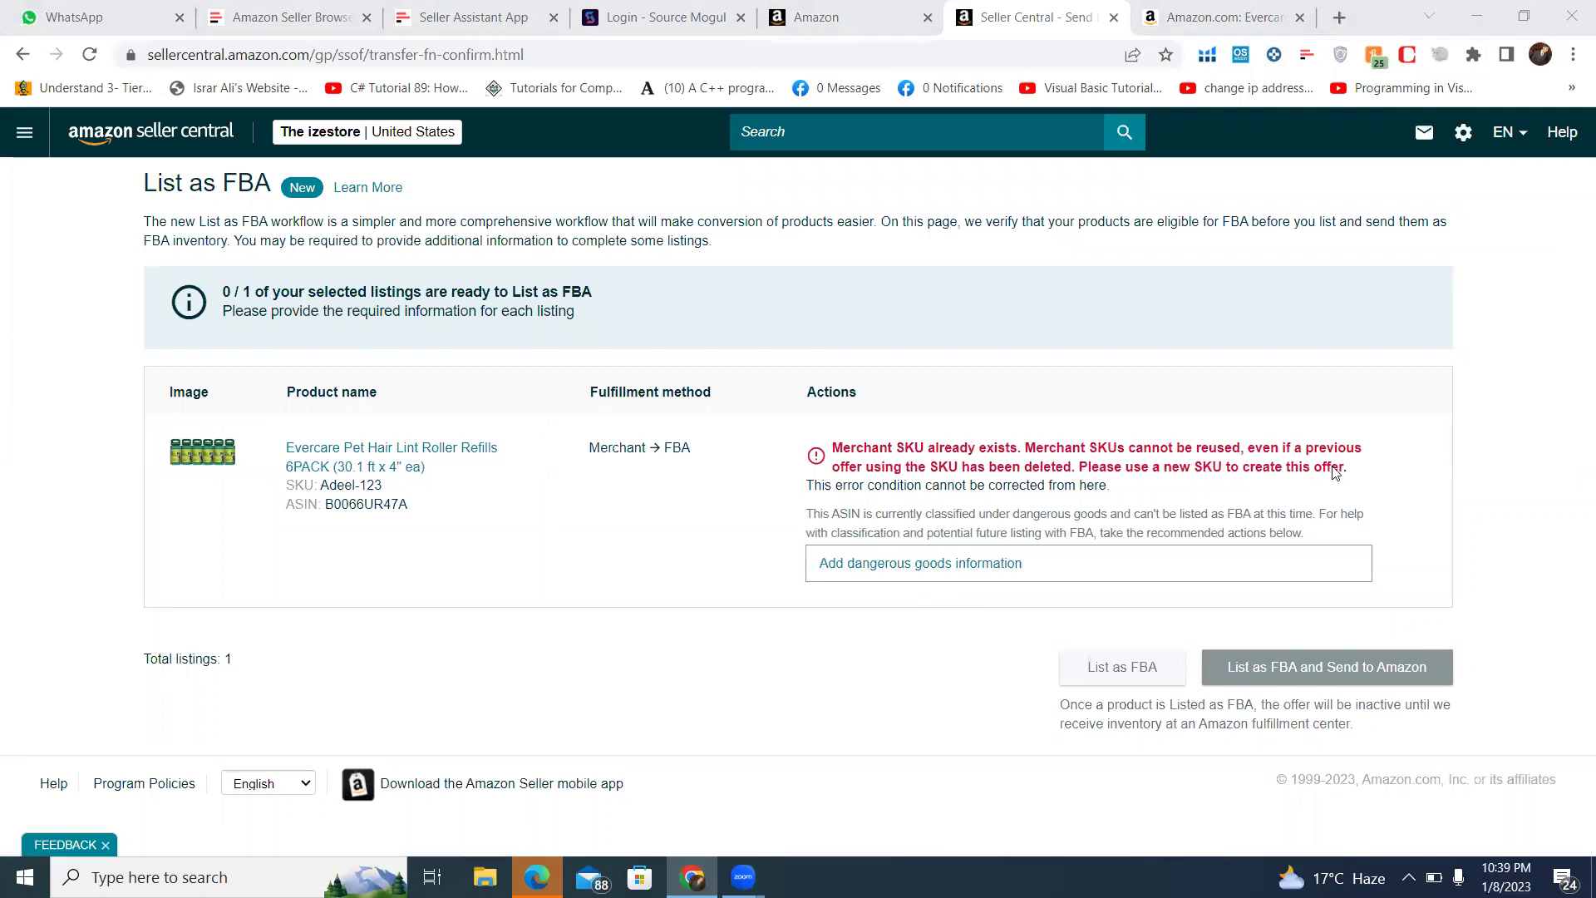
pyautogui.click(896, 566)
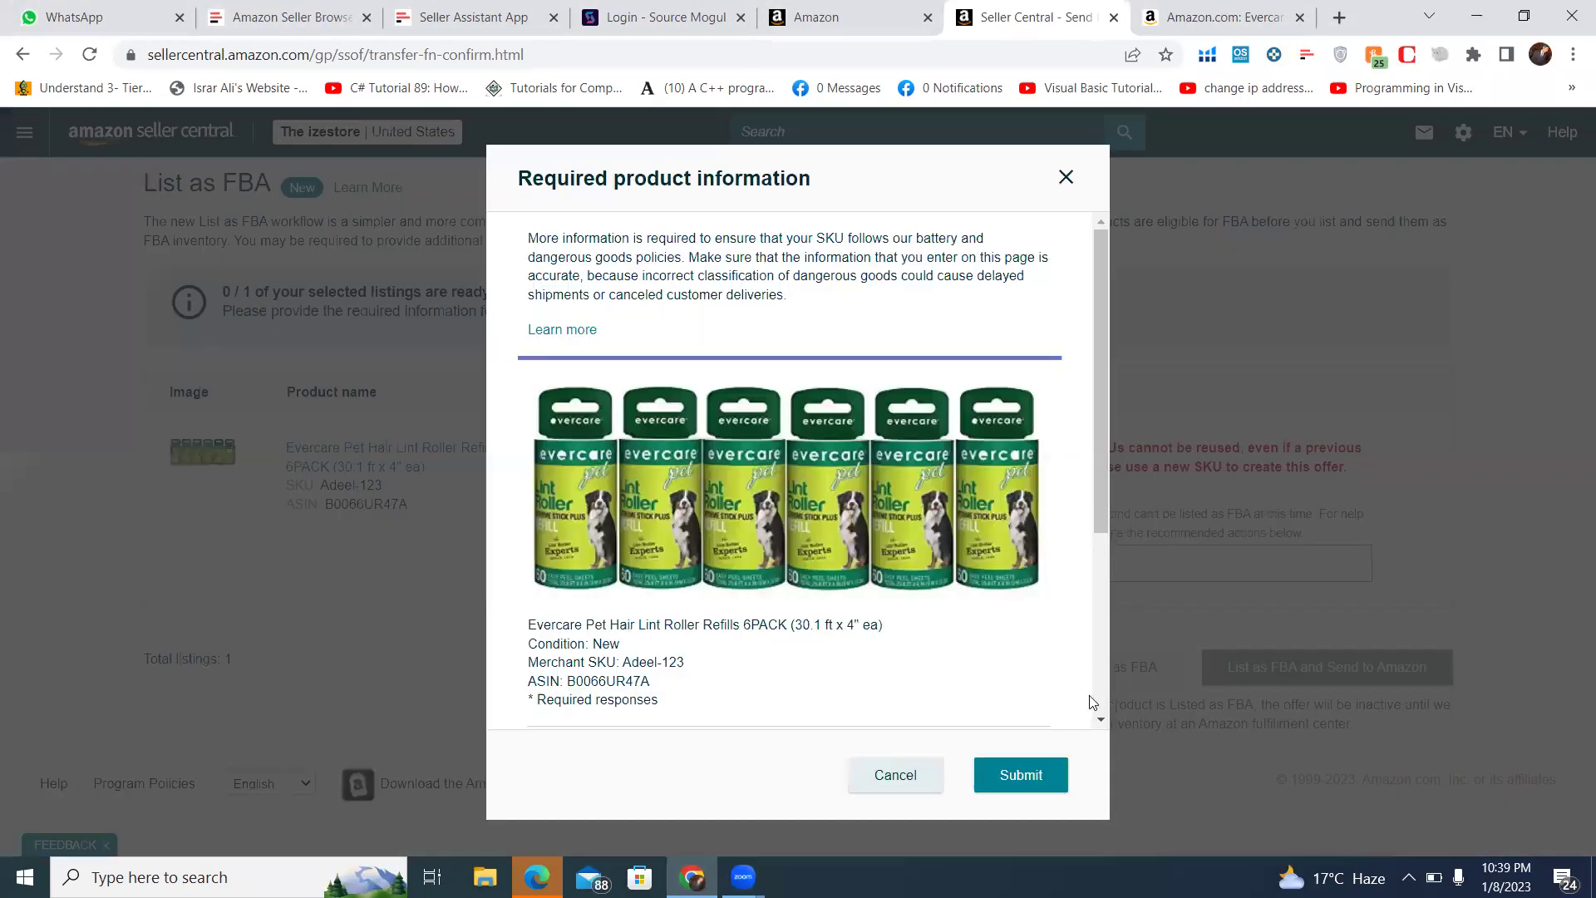
pyautogui.scroll(-4, 1082, 725)
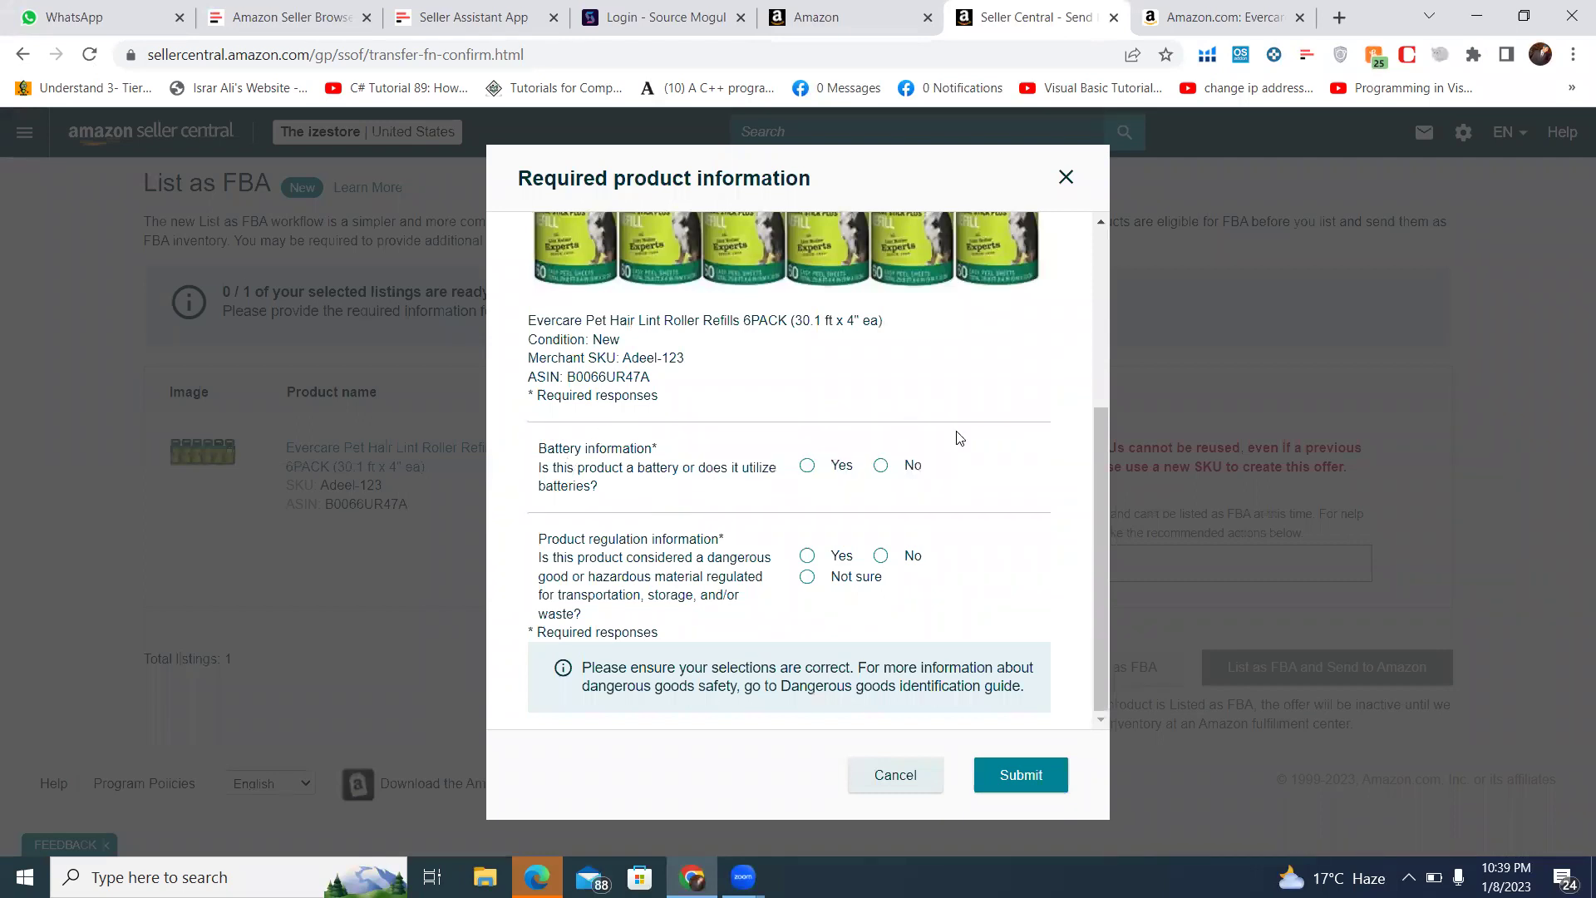
pyautogui.click(881, 465)
pyautogui.moveTo(722, 557); pyautogui.dragTo(733, 594)
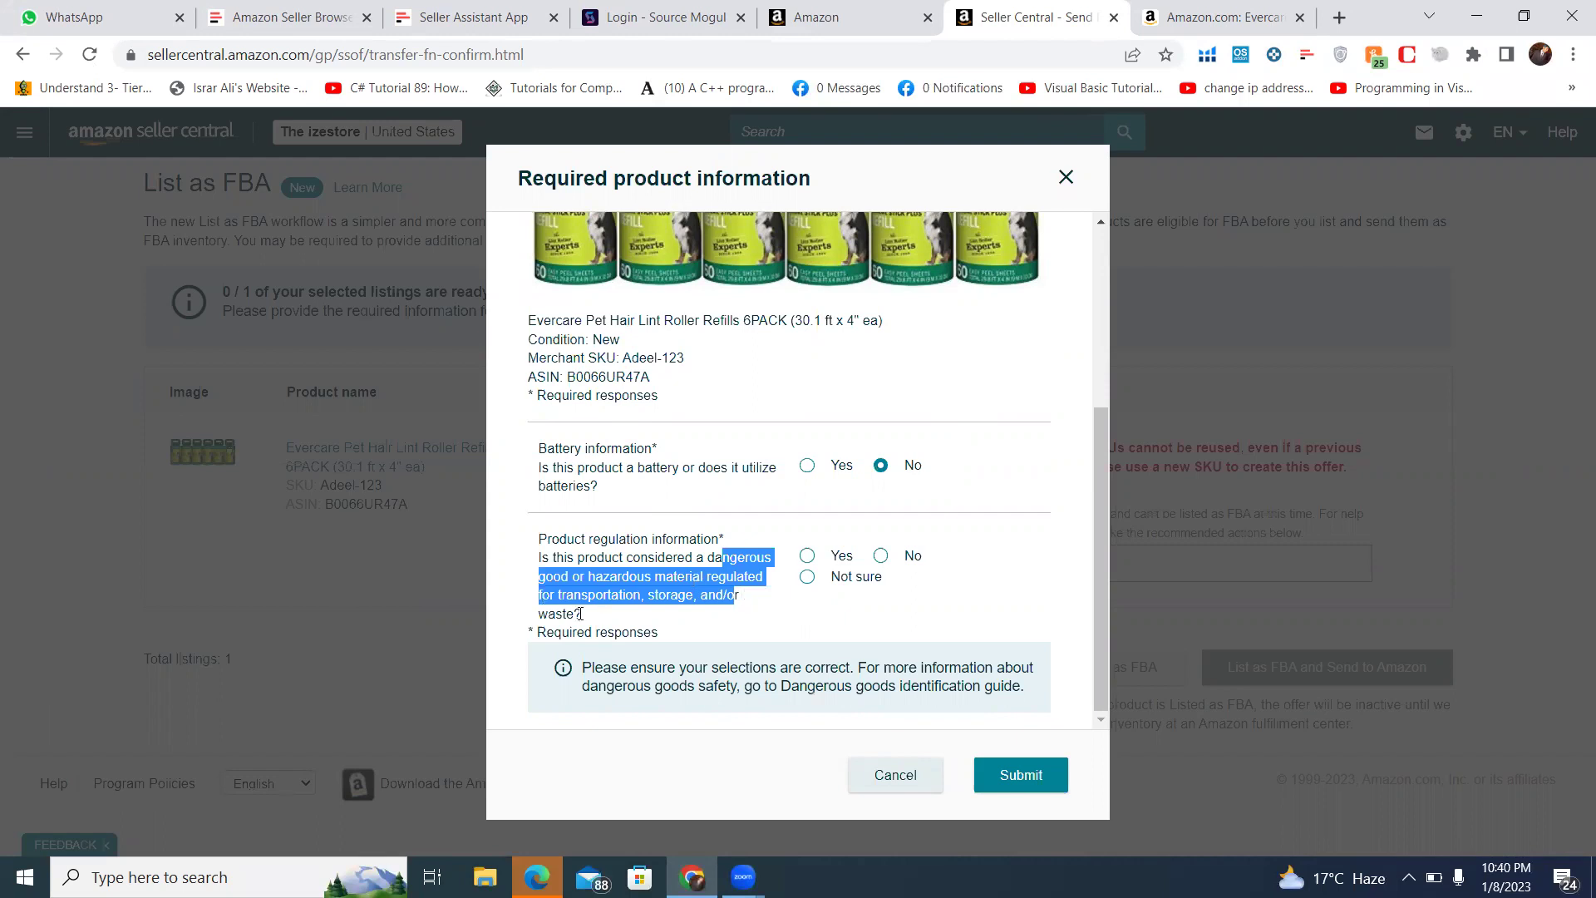
pyautogui.click(886, 556)
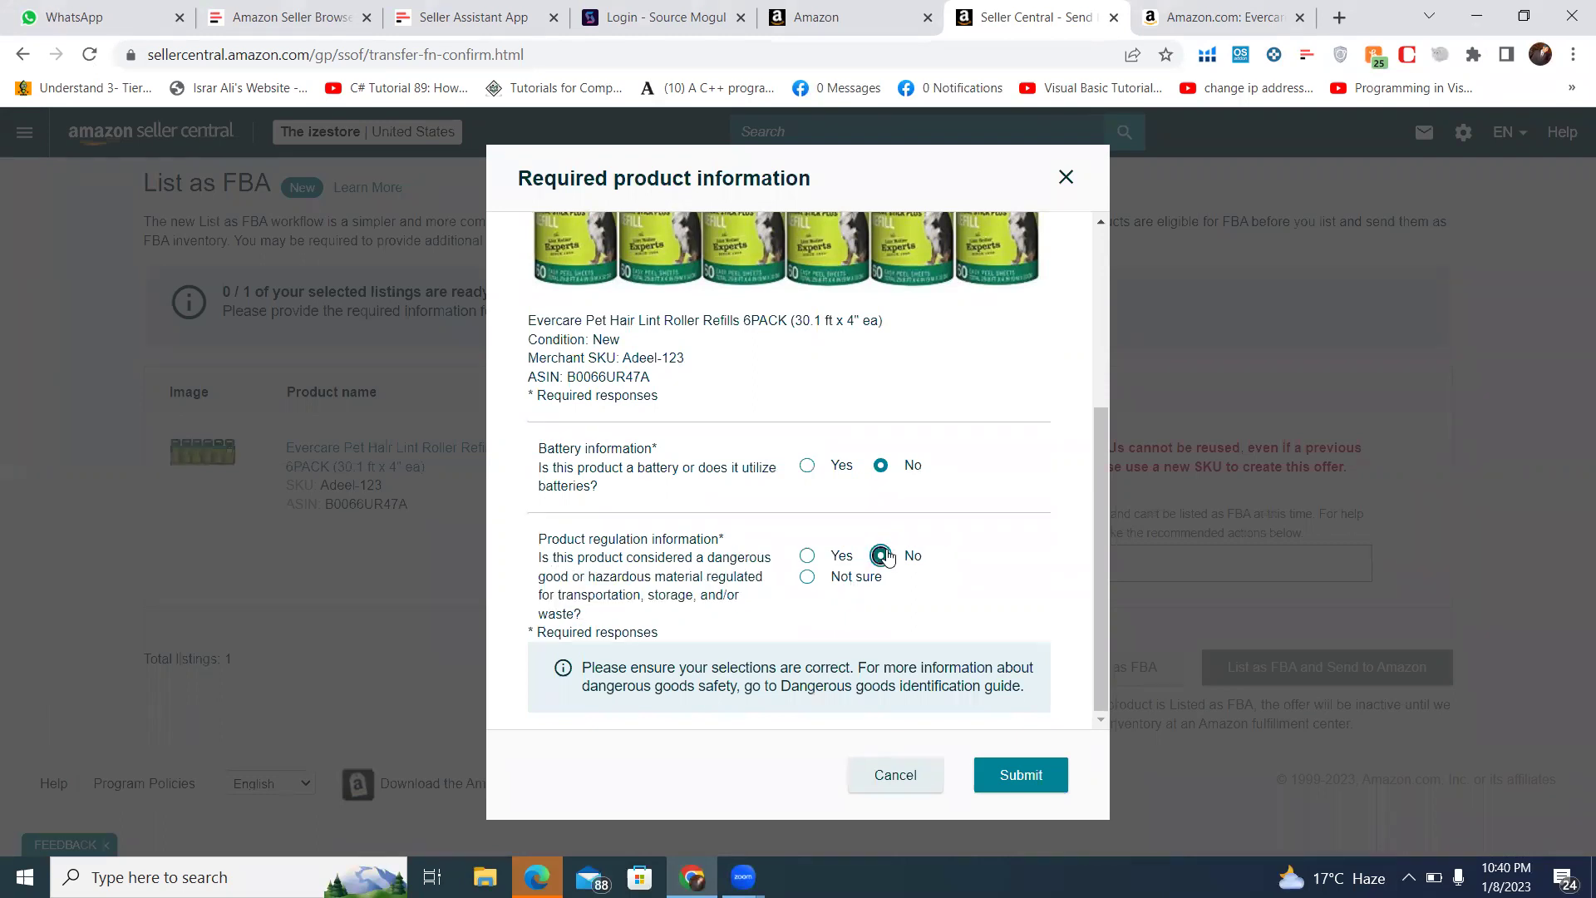
pyautogui.click(1006, 775)
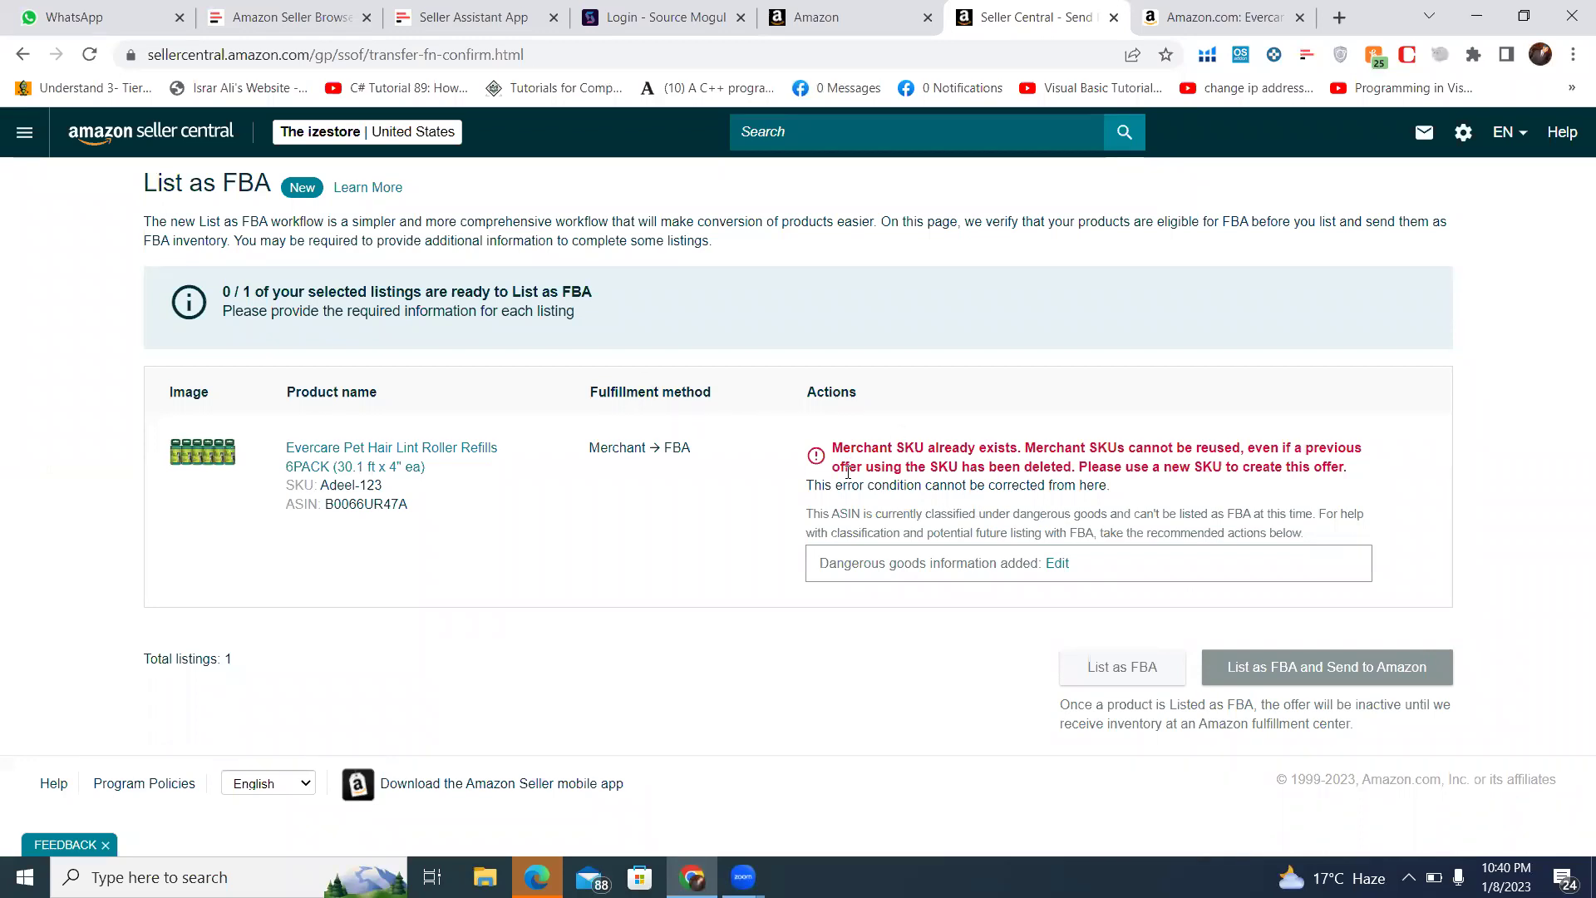
pyautogui.moveTo(872, 448); pyautogui.dragTo(925, 462)
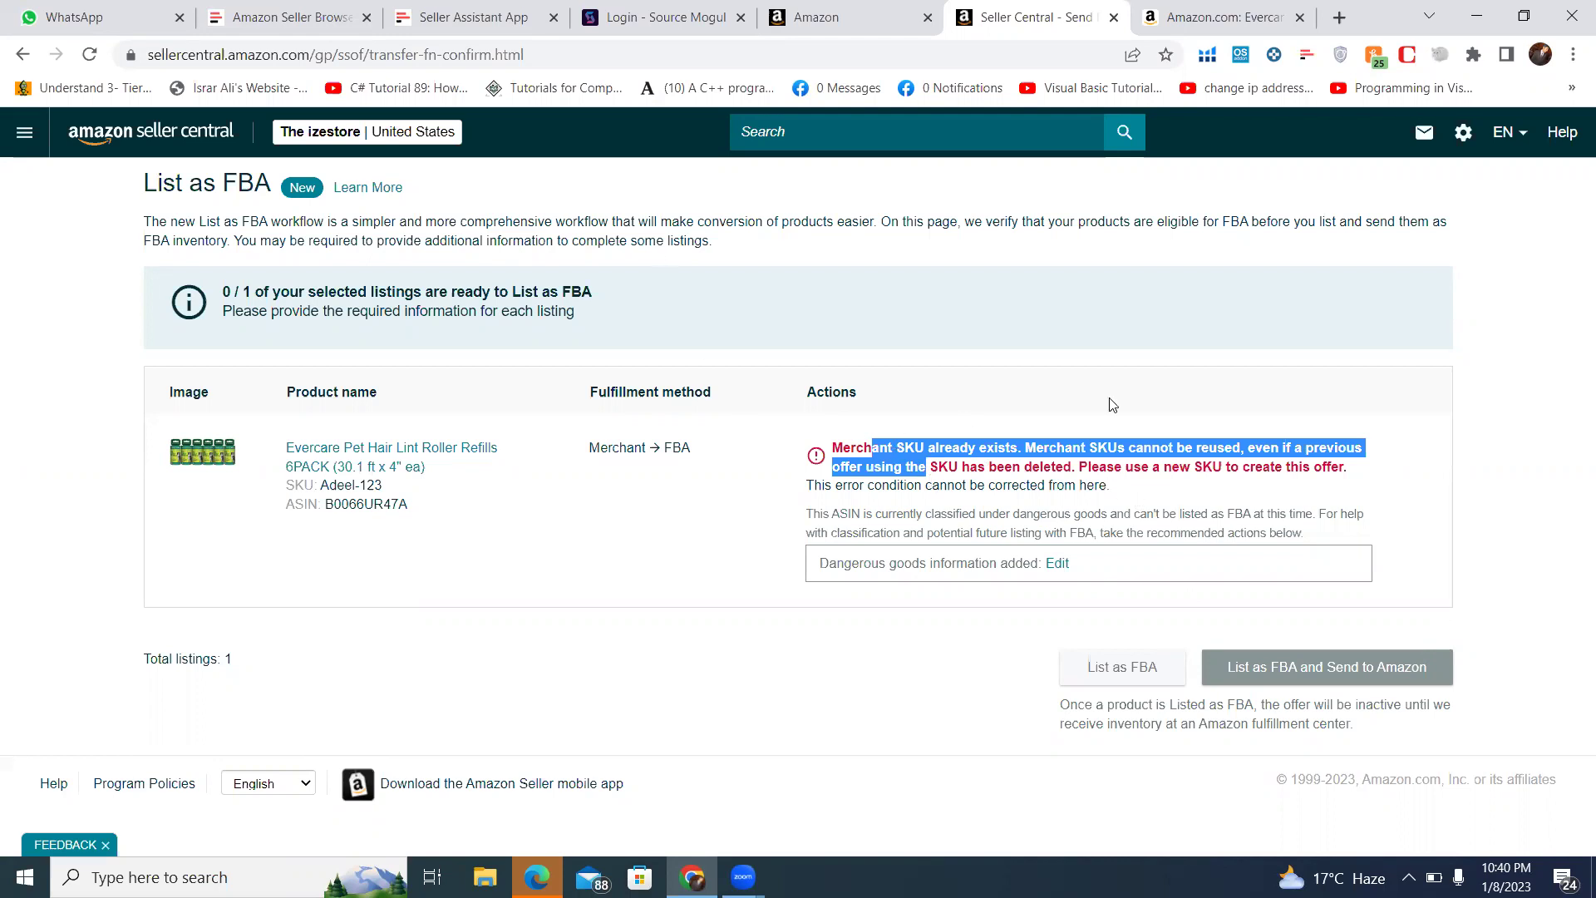
pyautogui.click(980, 442)
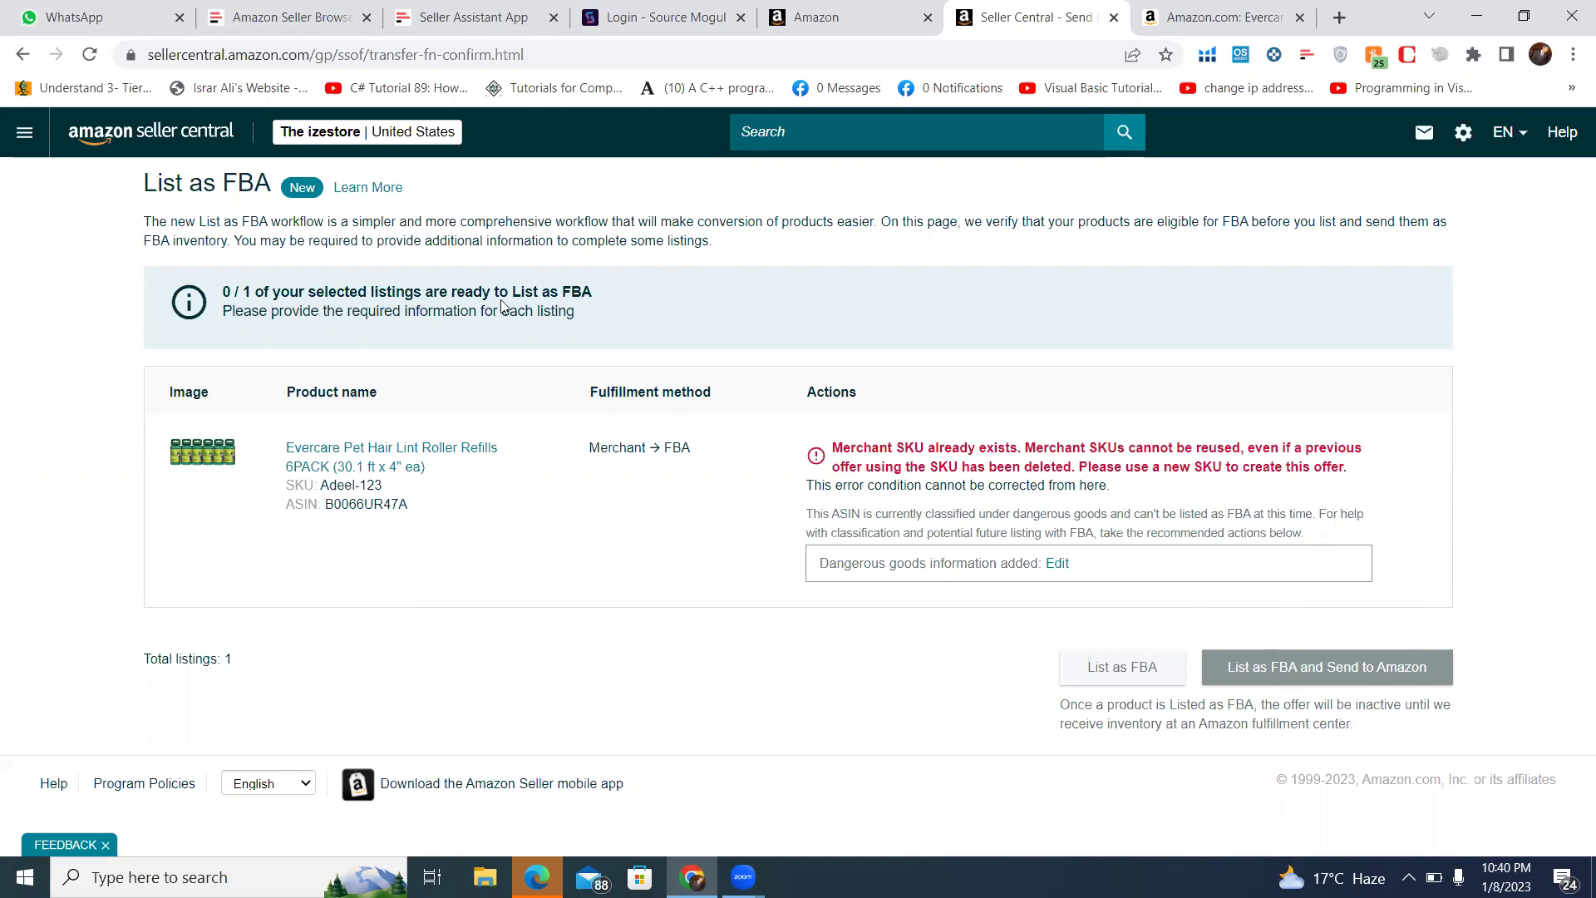
# - Go to Inventory > Manage All Inventory and review the 76 listings' Inactive (Out of Stock) statuses
pyautogui.click(25, 135)
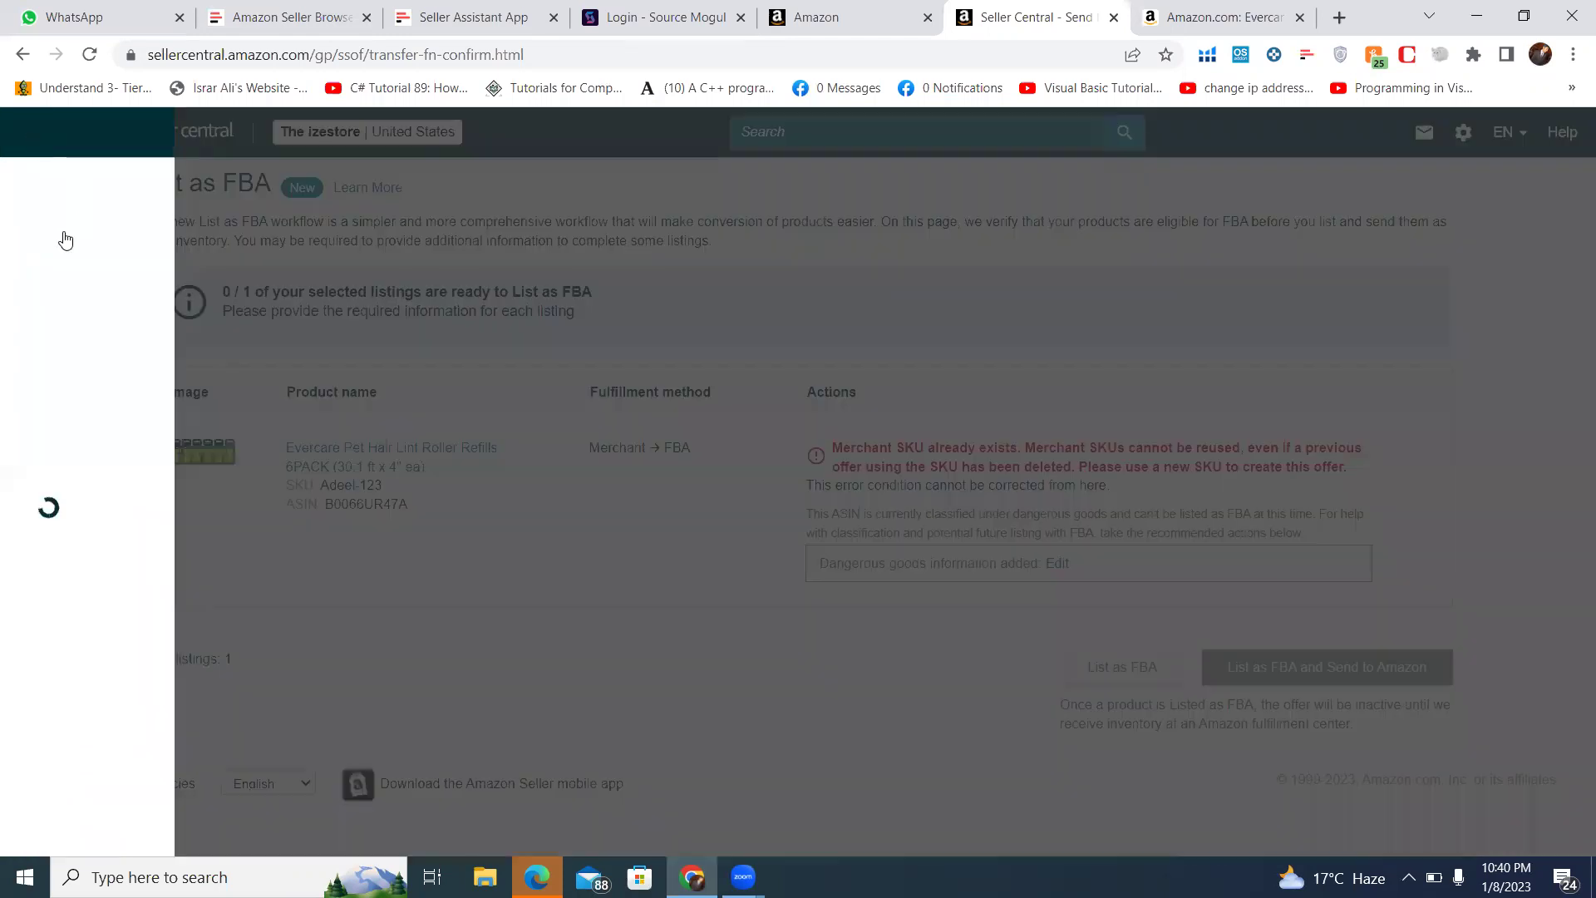
pyautogui.moveTo(66, 223)
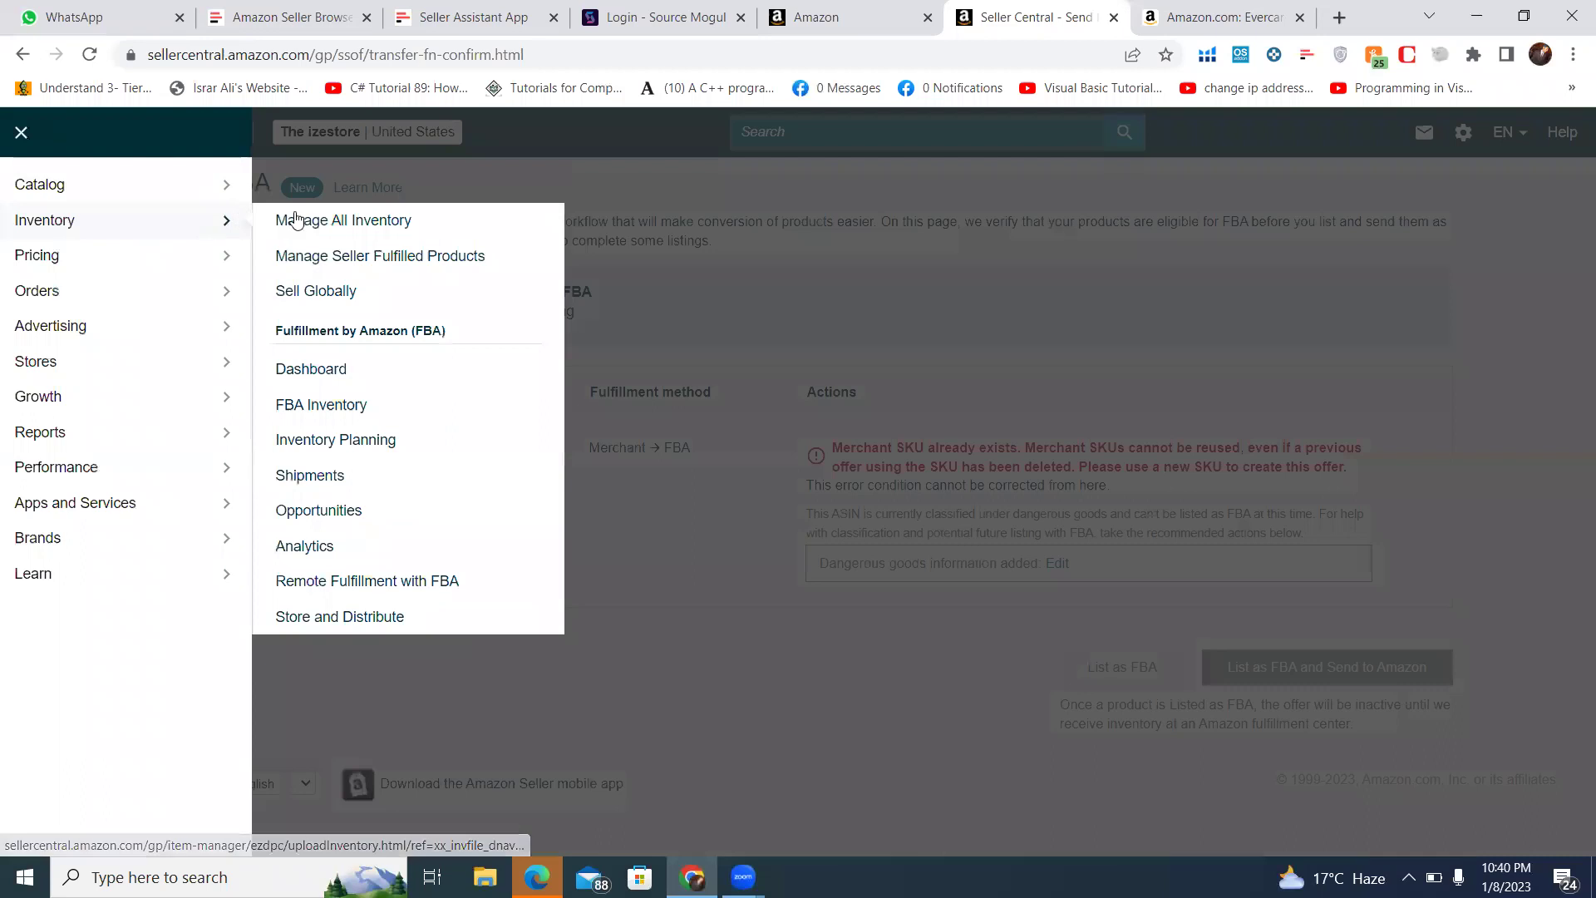
pyautogui.click(296, 219)
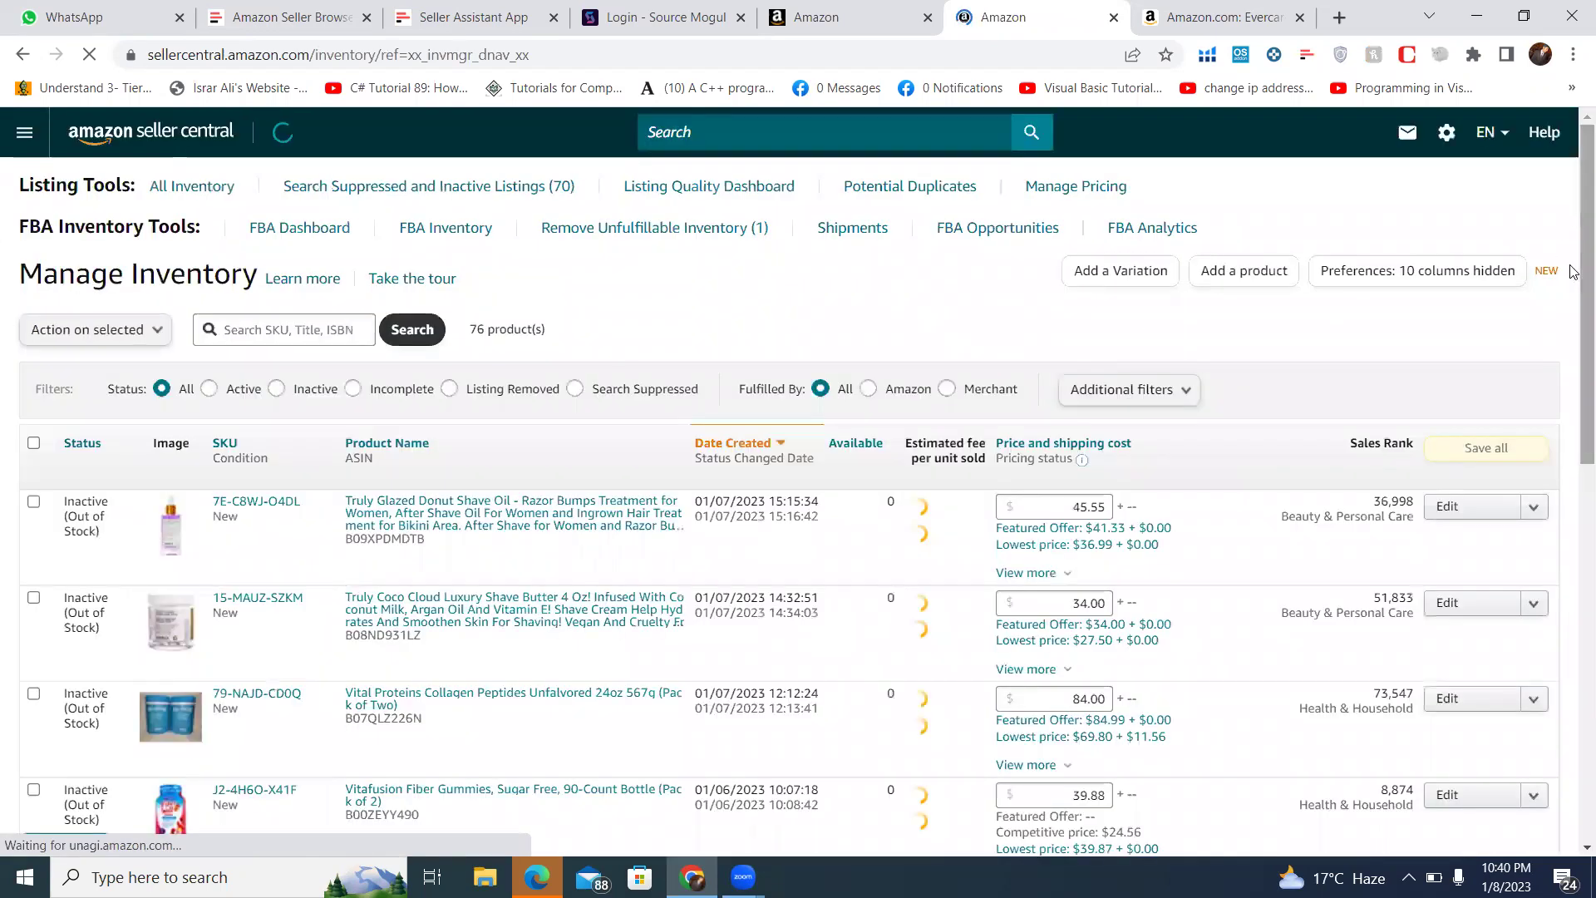
pyautogui.scroll(-3, 1573, 482)
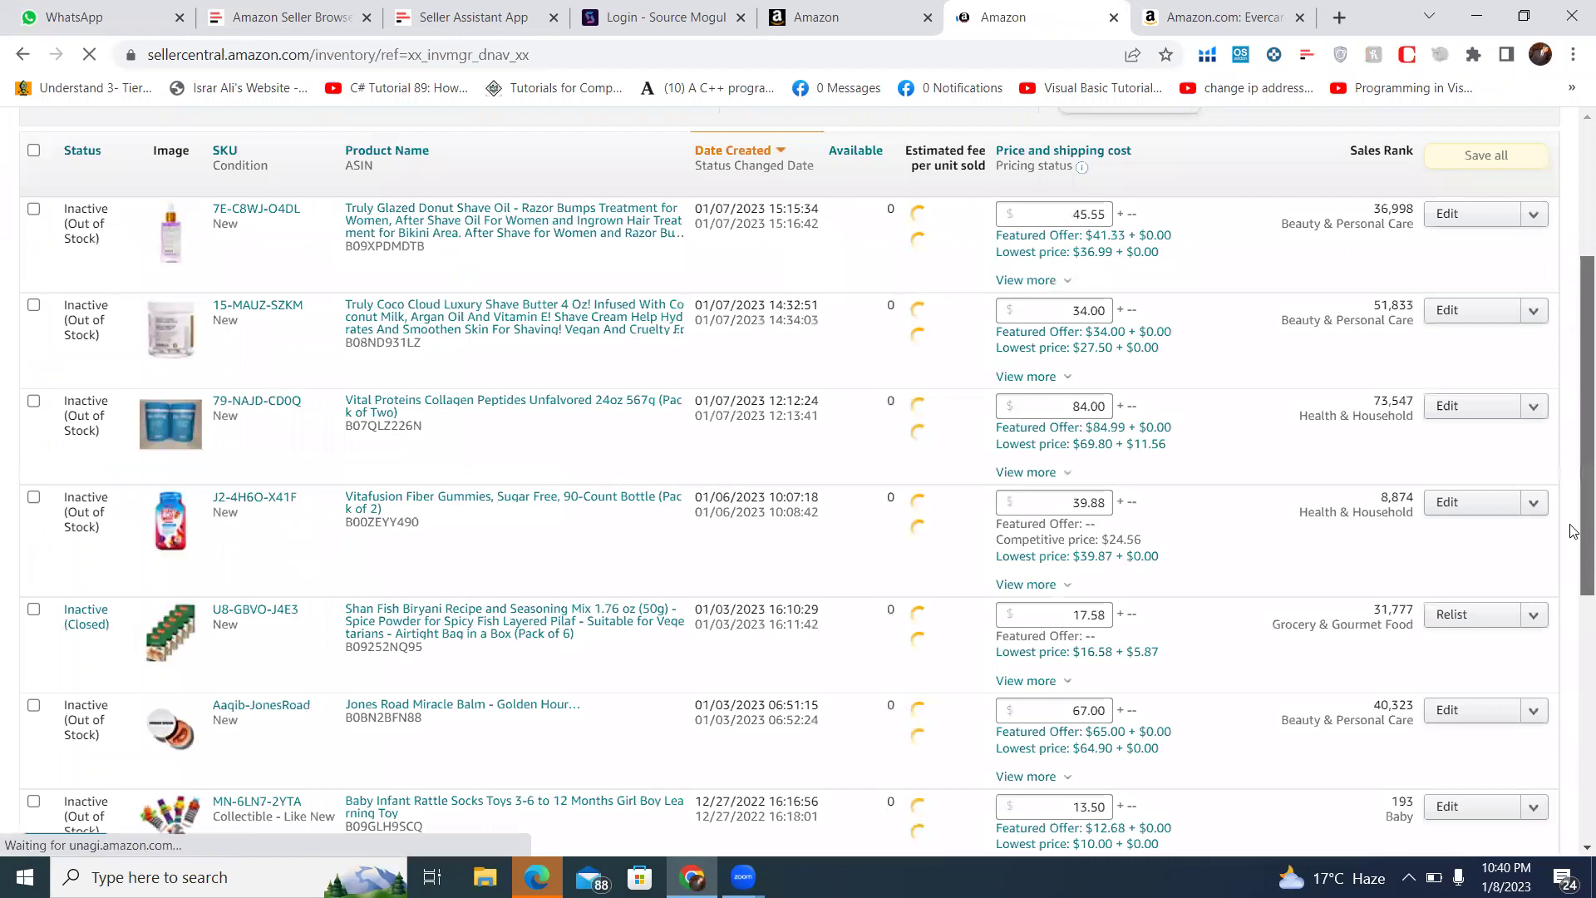
pyautogui.scroll(-2, 1573, 393)
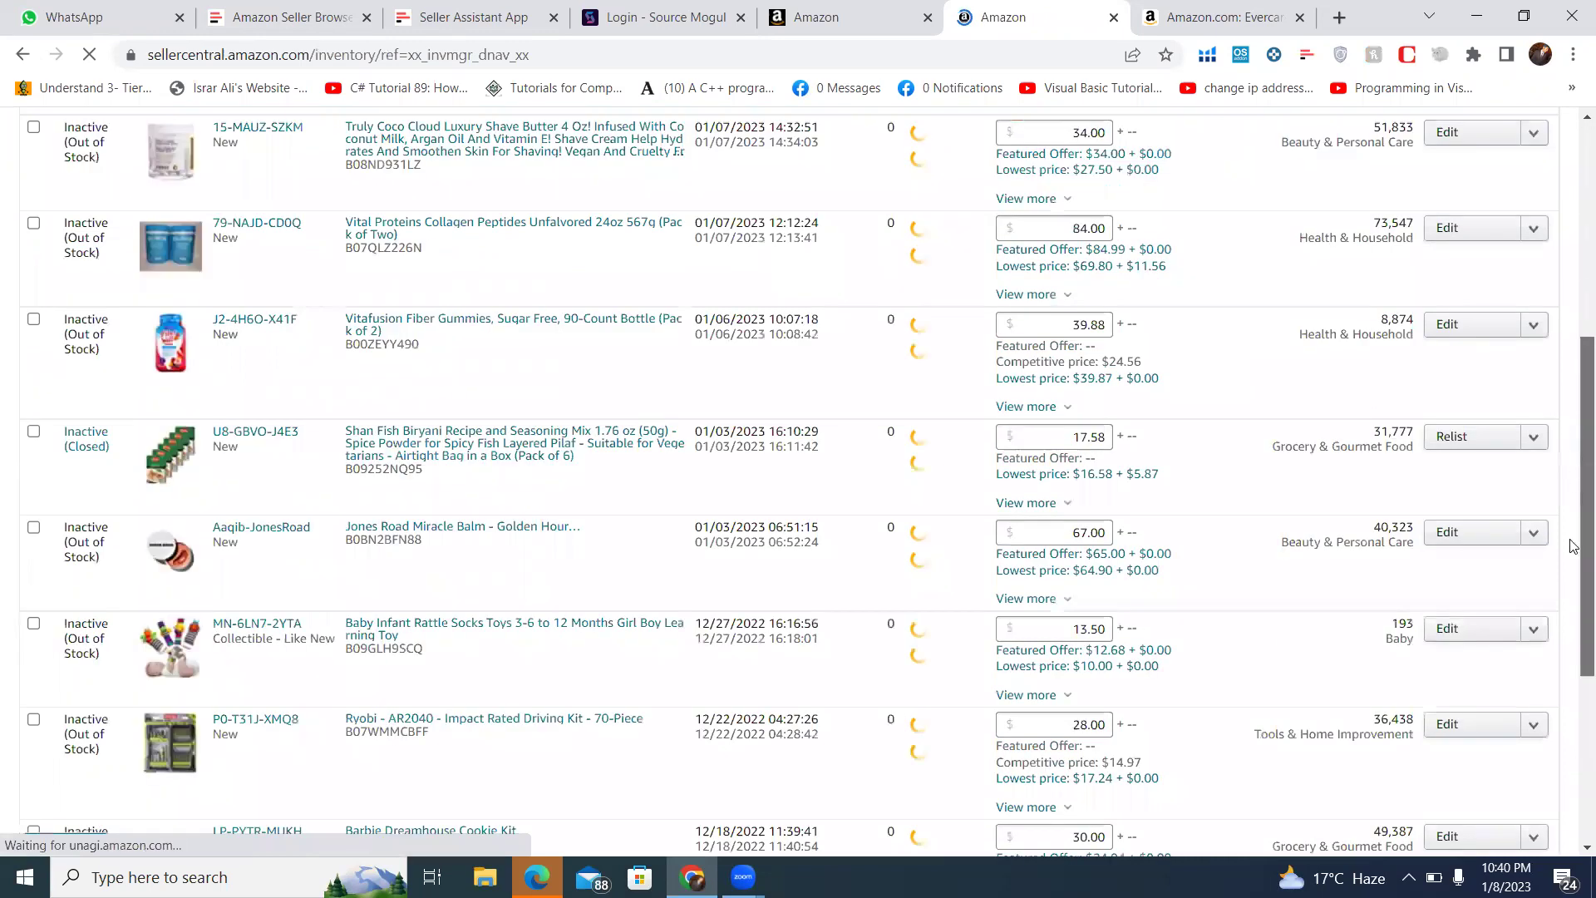
pyautogui.scroll(-4, 1574, 698)
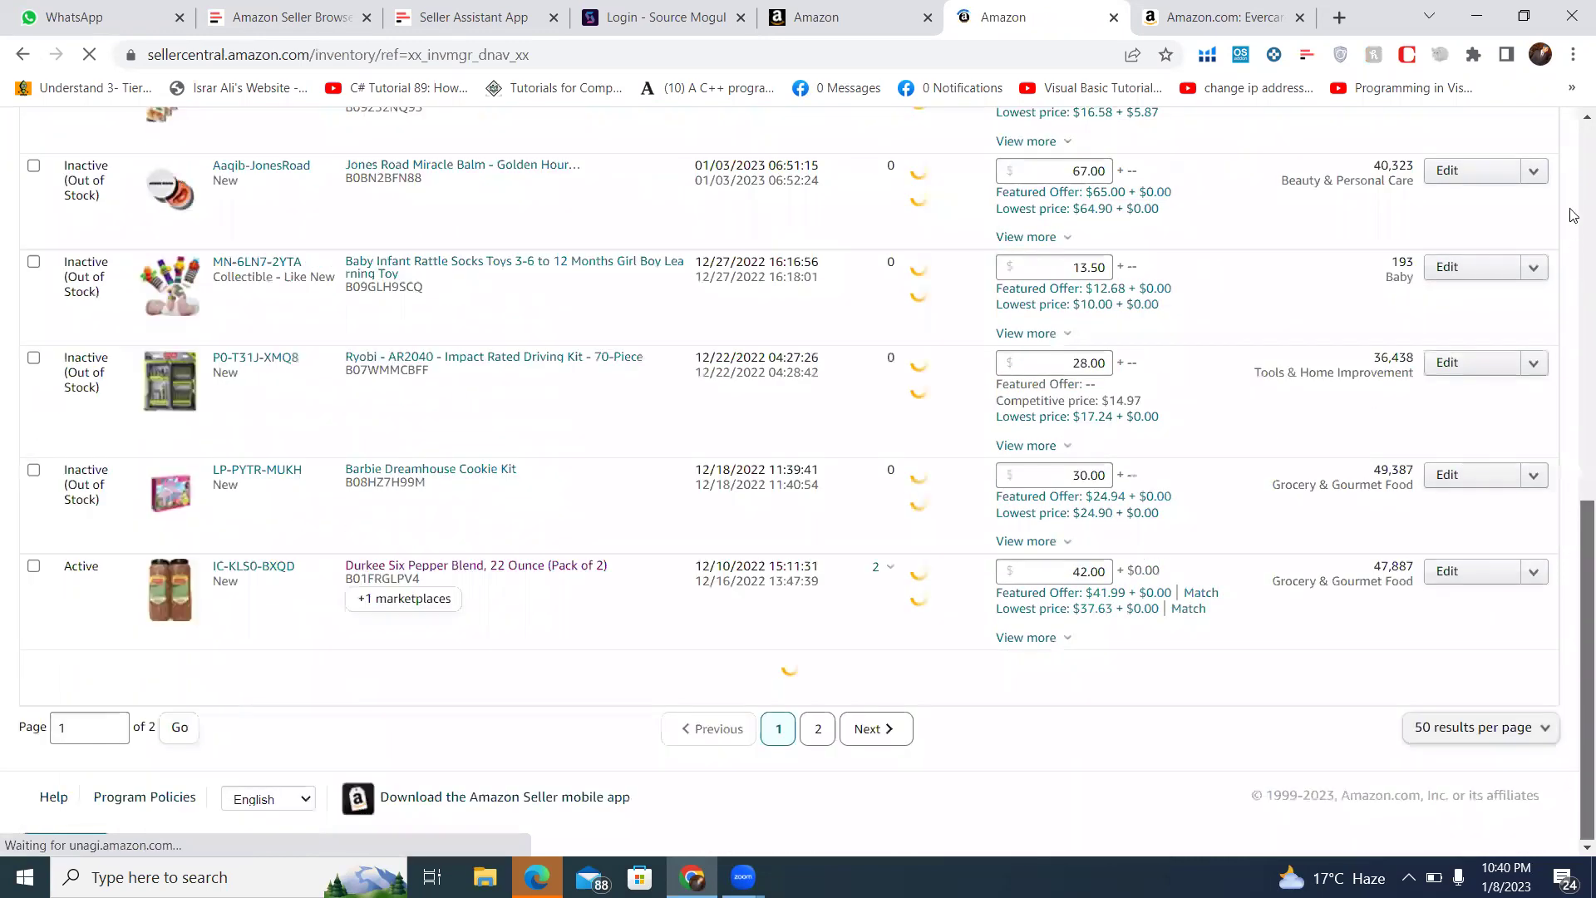
pyautogui.scroll(10, 339, 508)
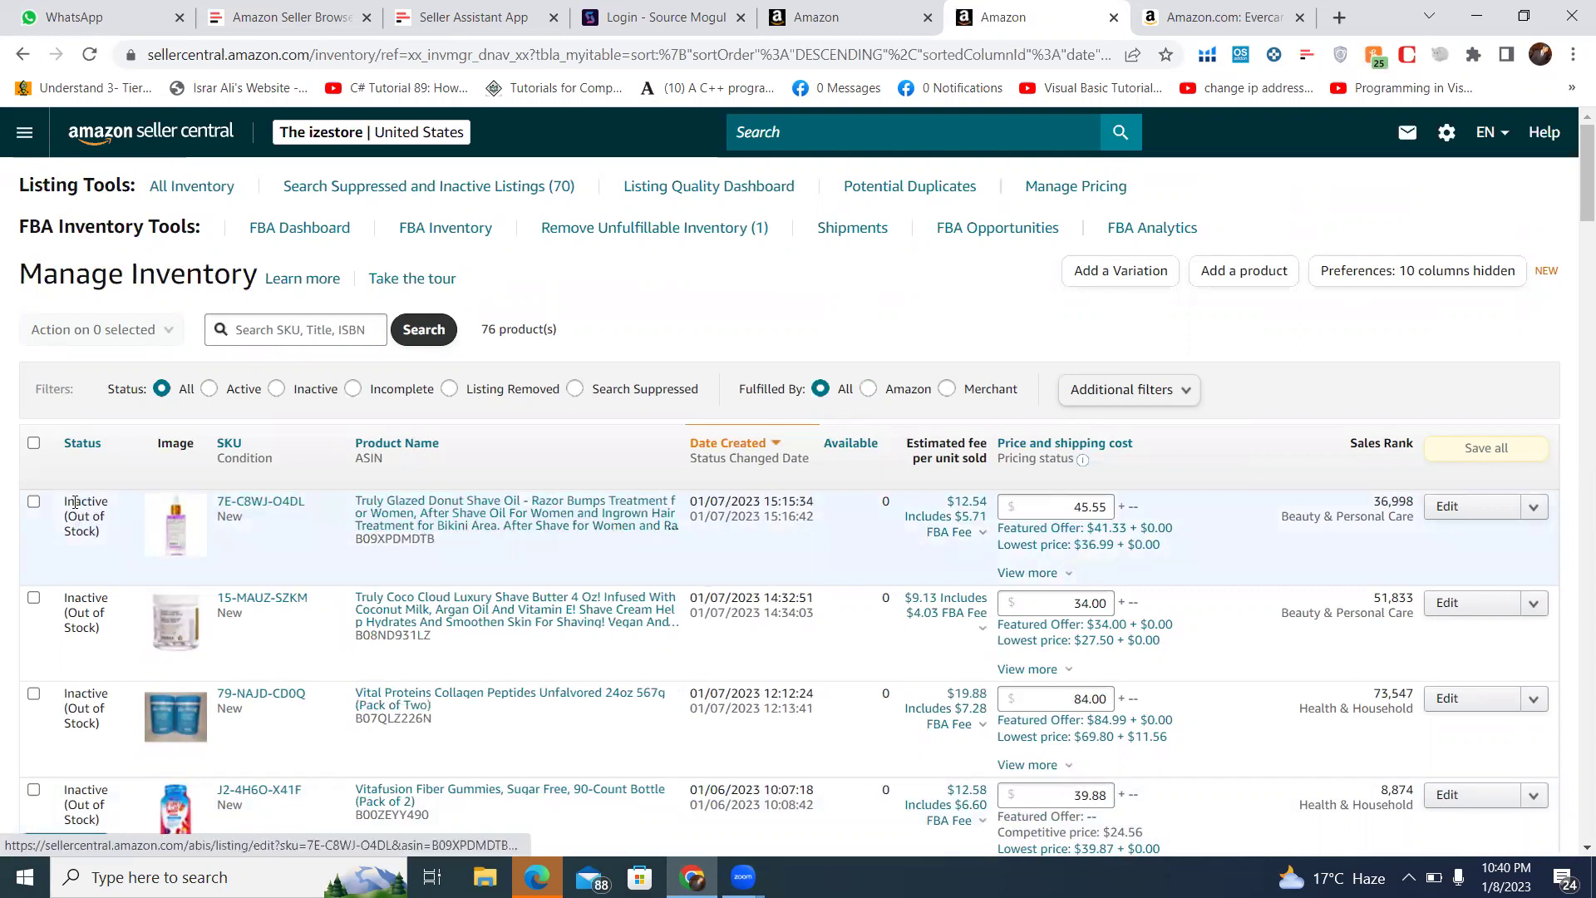
pyautogui.moveTo(67, 502); pyautogui.dragTo(138, 537)
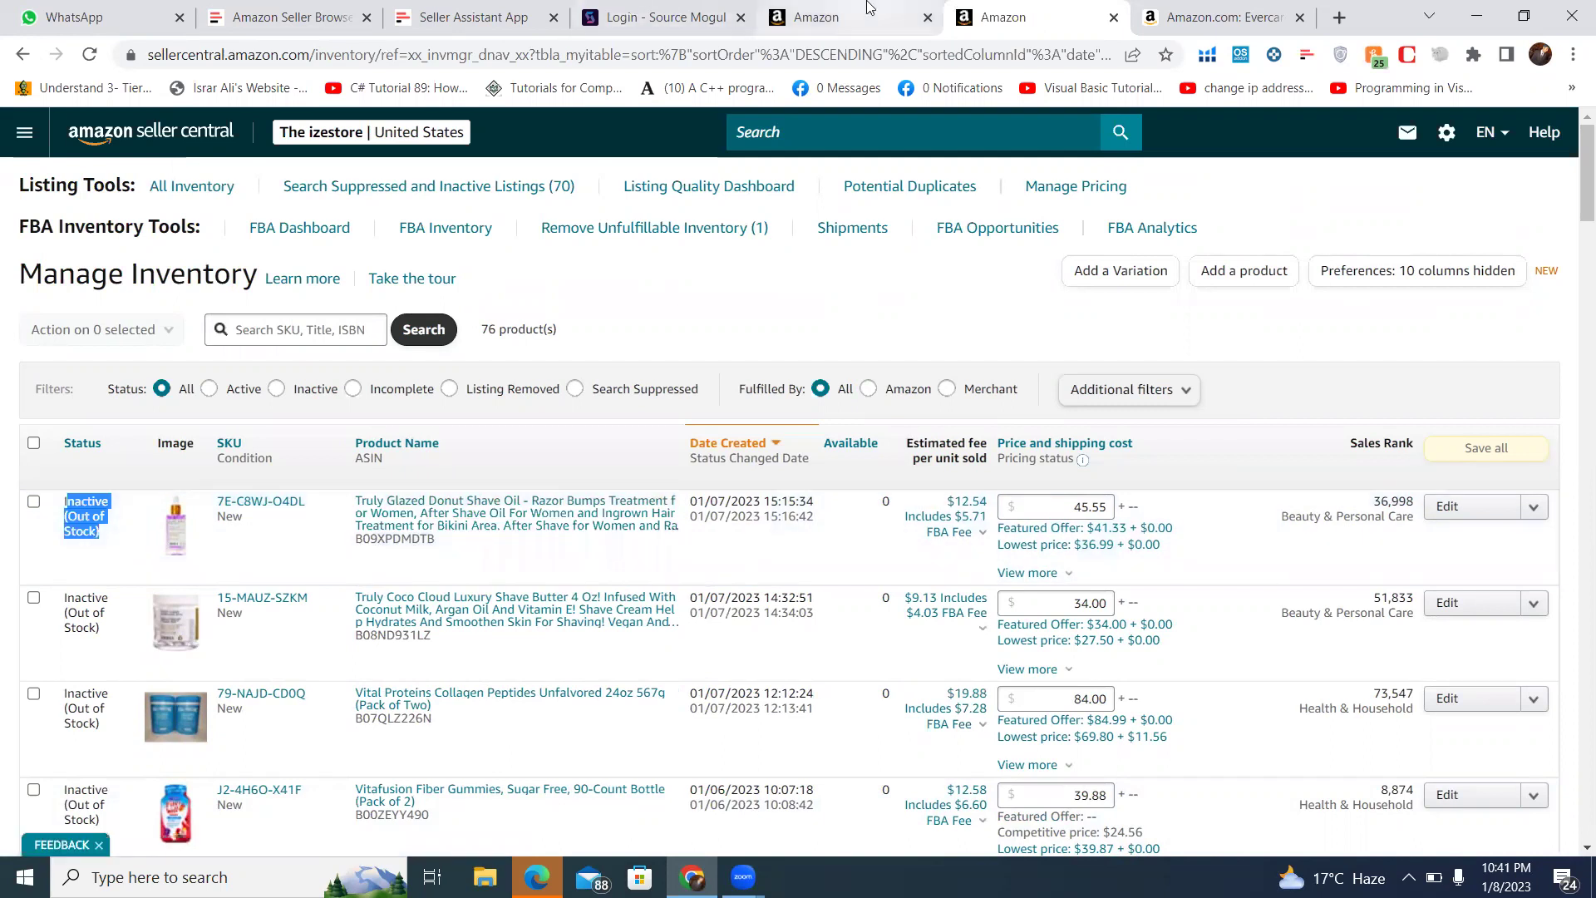
# - Glance at the other open pages, then return to Manage Inventory and close the menu
pyautogui.click(839, 17)
pyautogui.click(1217, 16)
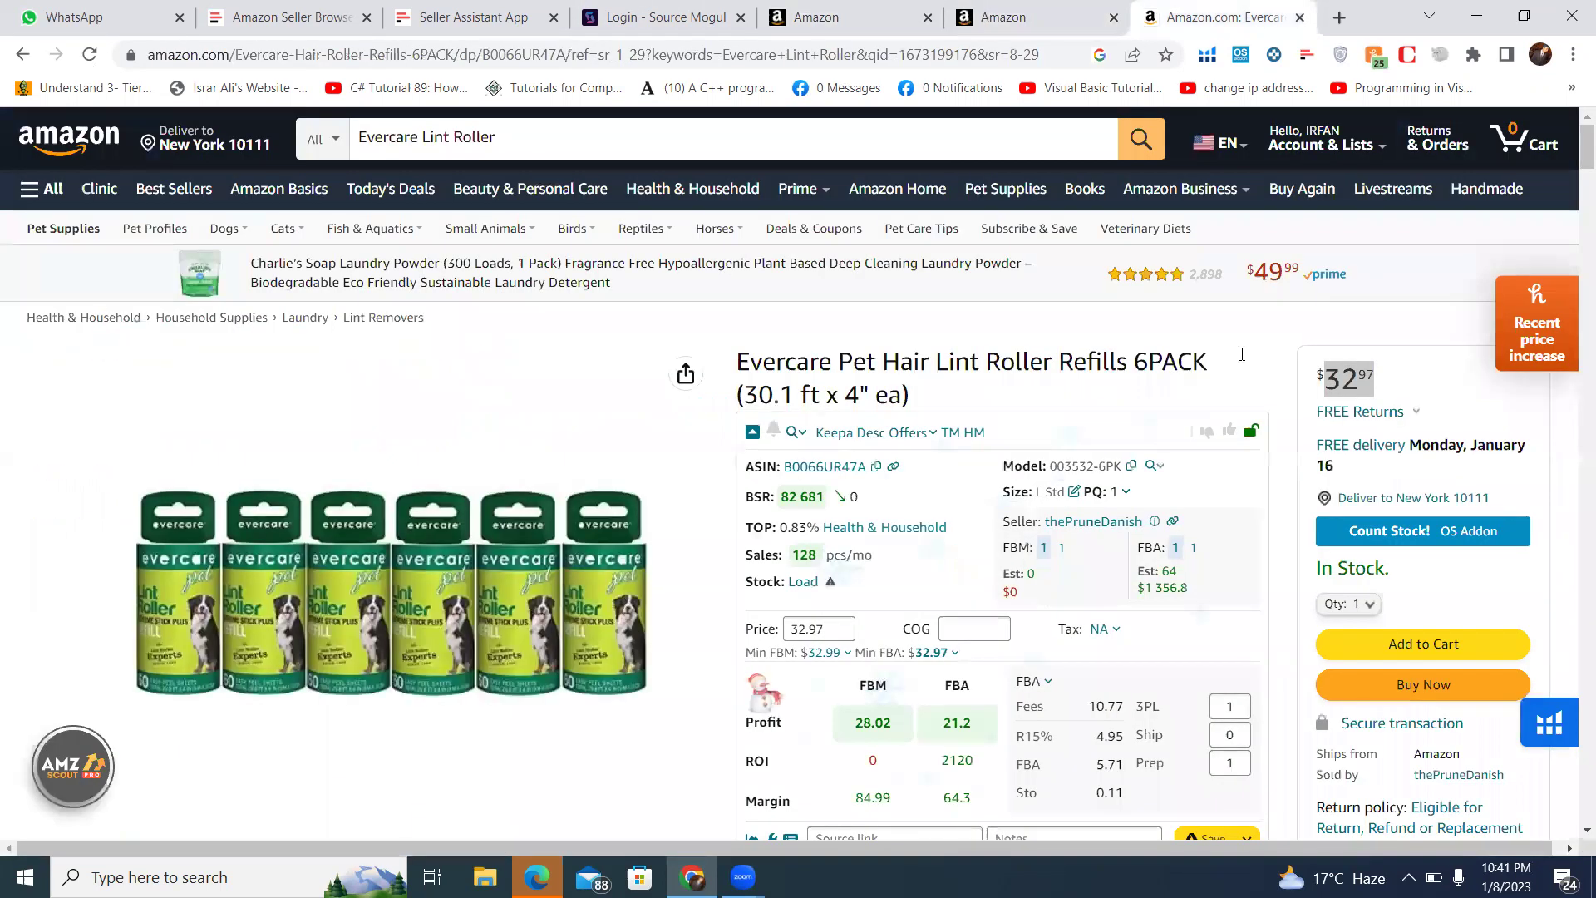
pyautogui.click(727, 8)
pyautogui.click(1022, 12)
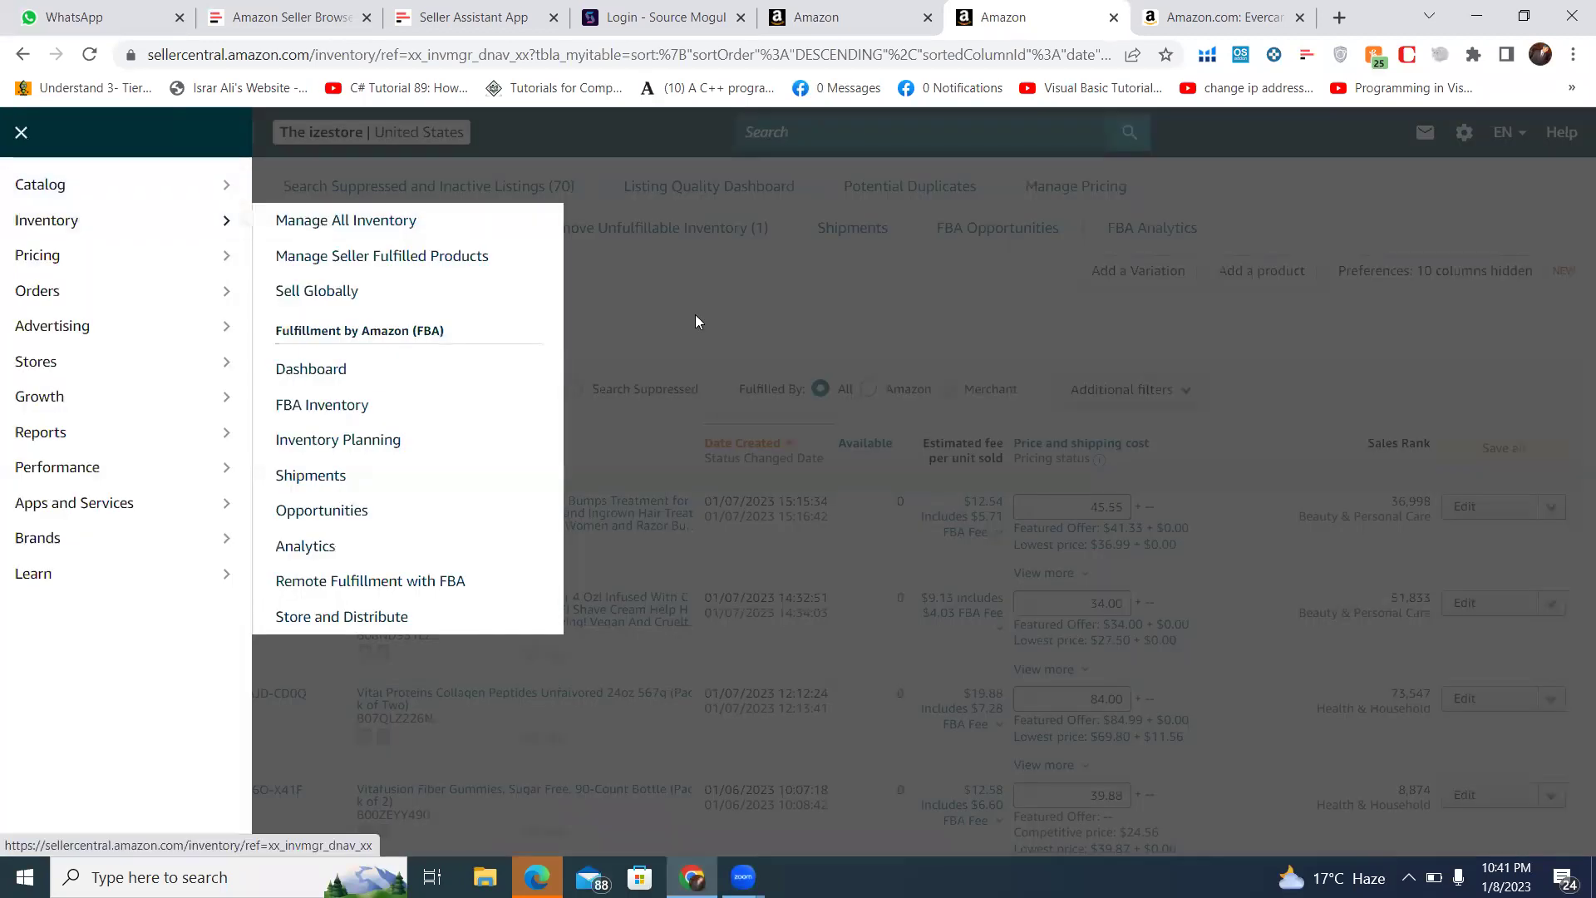
pyautogui.click(695, 314)
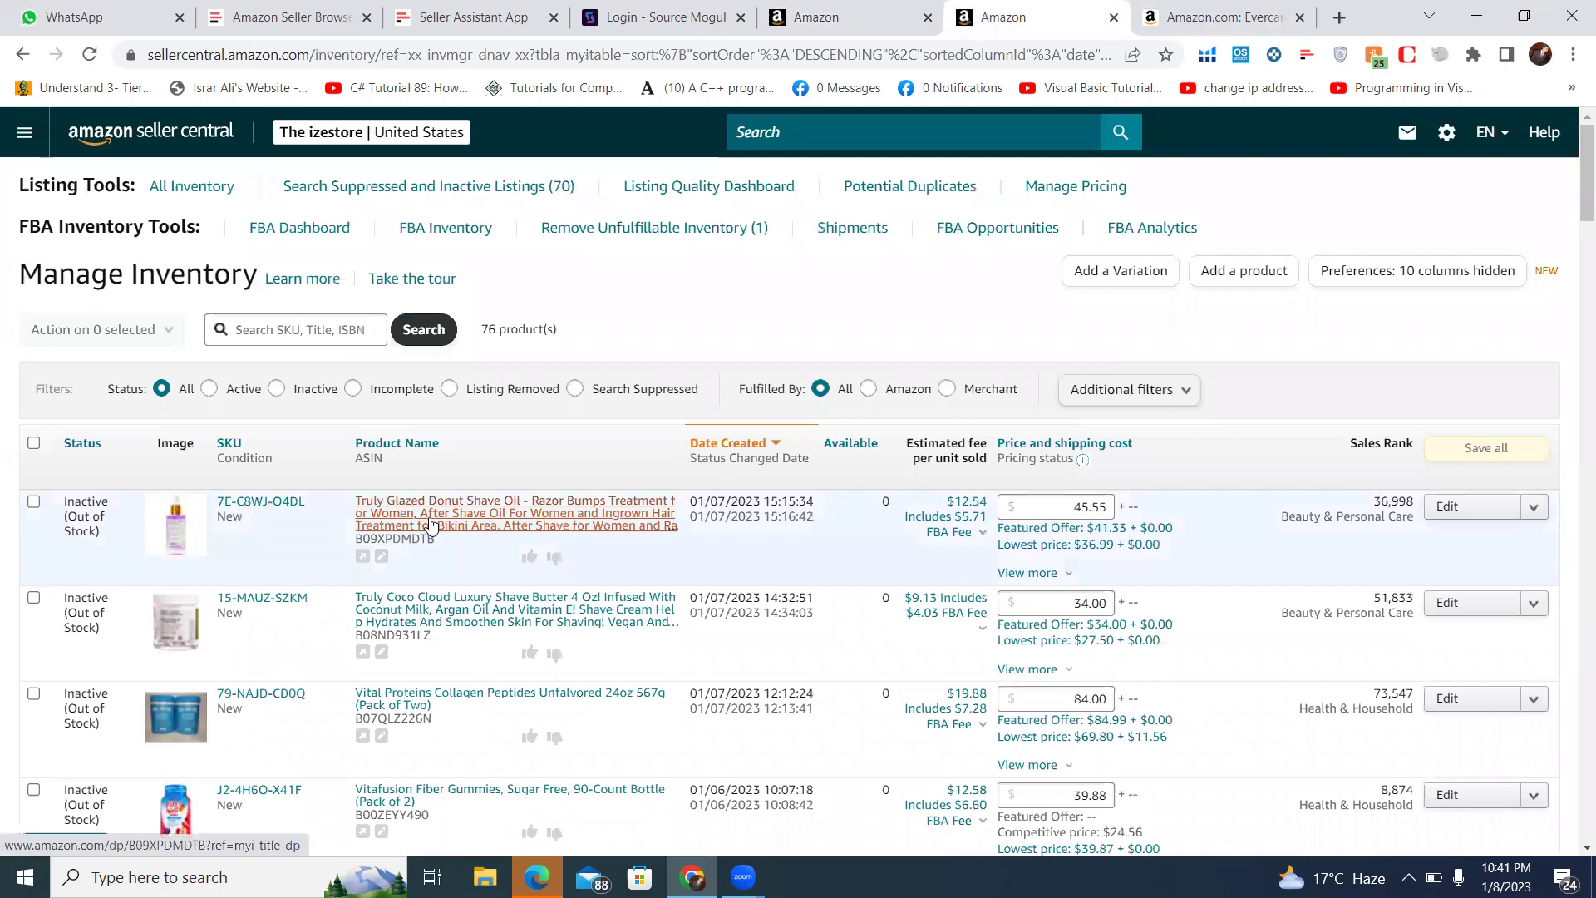